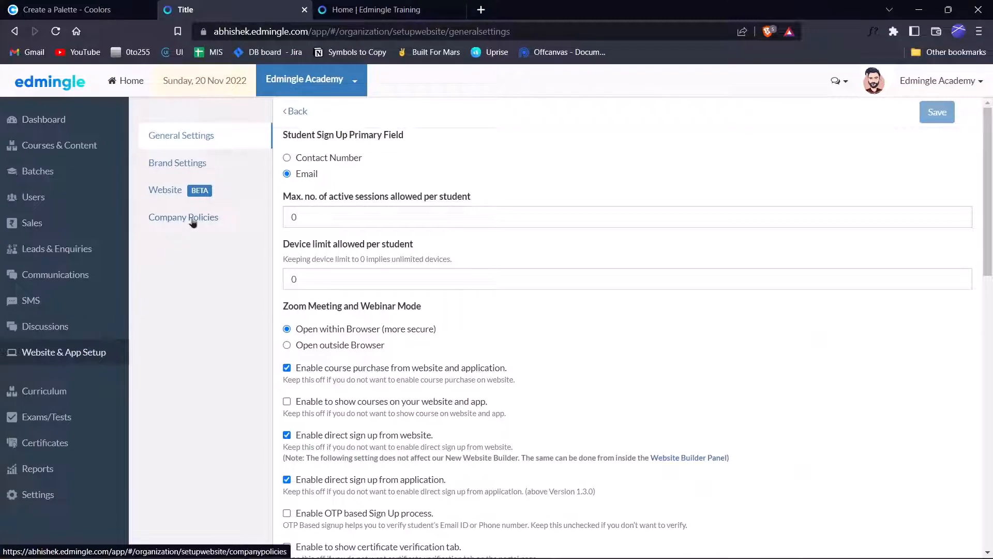
Look over the brand settings and brand colour picker, then return to general settings.
{"action": "left_click", "coordinate": [189, 171]}
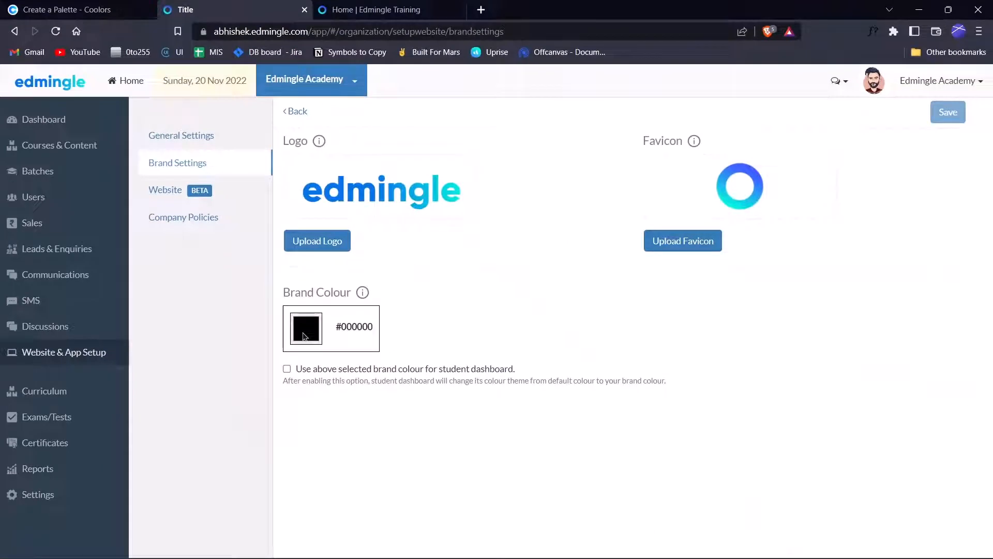
{"action": "left_click_drag", "start_coordinate": [434, 368], "coordinate": [494, 370]}
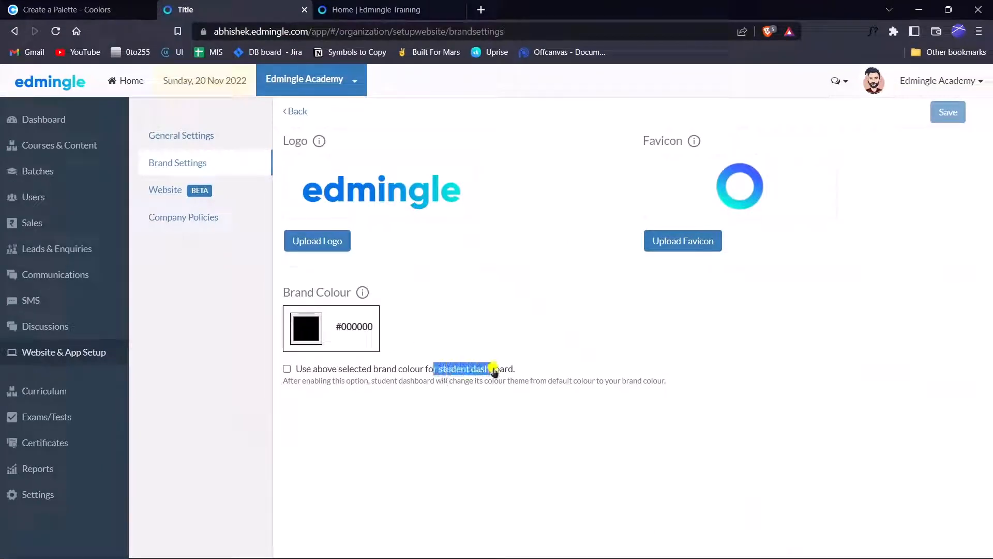
{"action": "left_click", "coordinate": [387, 421]}
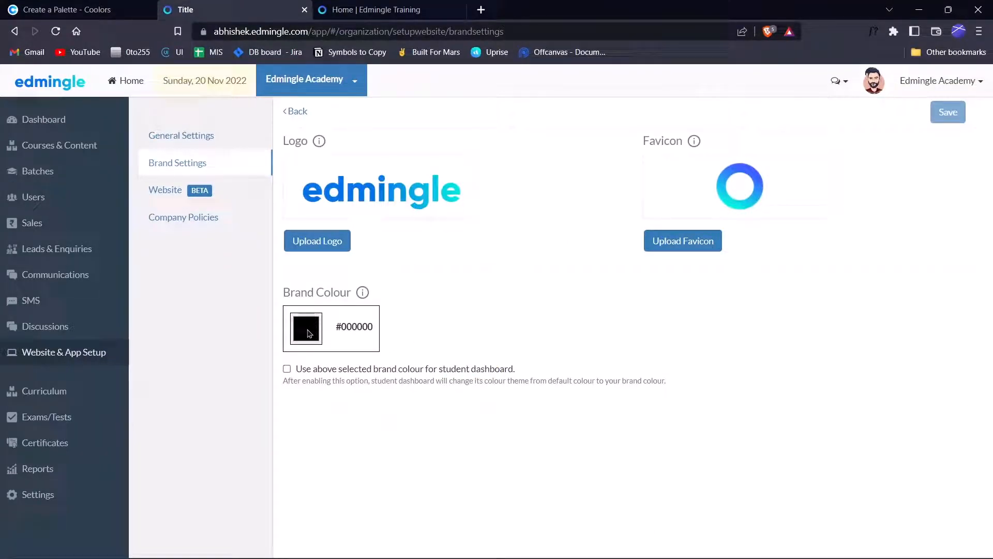
{"action": "left_click", "coordinate": [307, 331]}
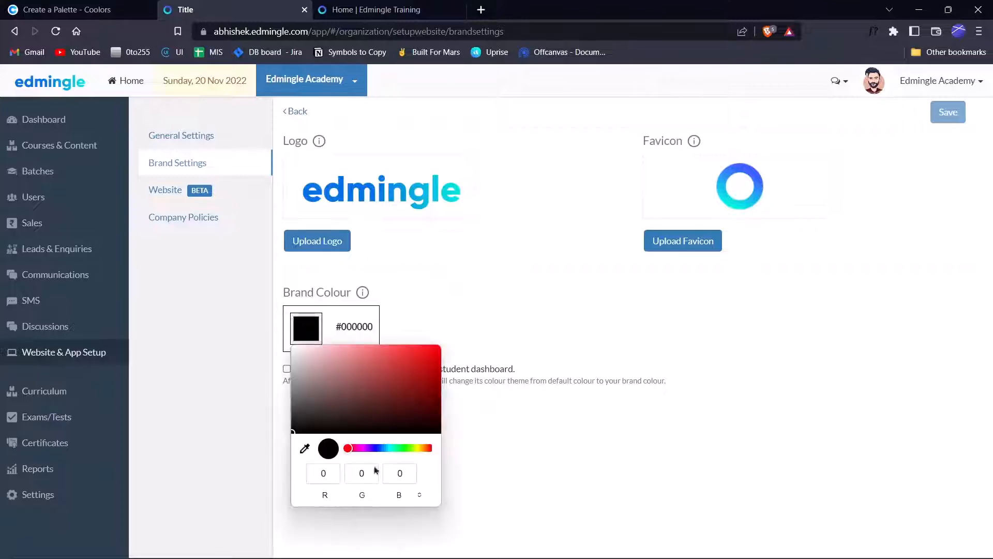
{"action": "left_click", "coordinate": [483, 309]}
{"action": "left_click", "coordinate": [187, 137]}
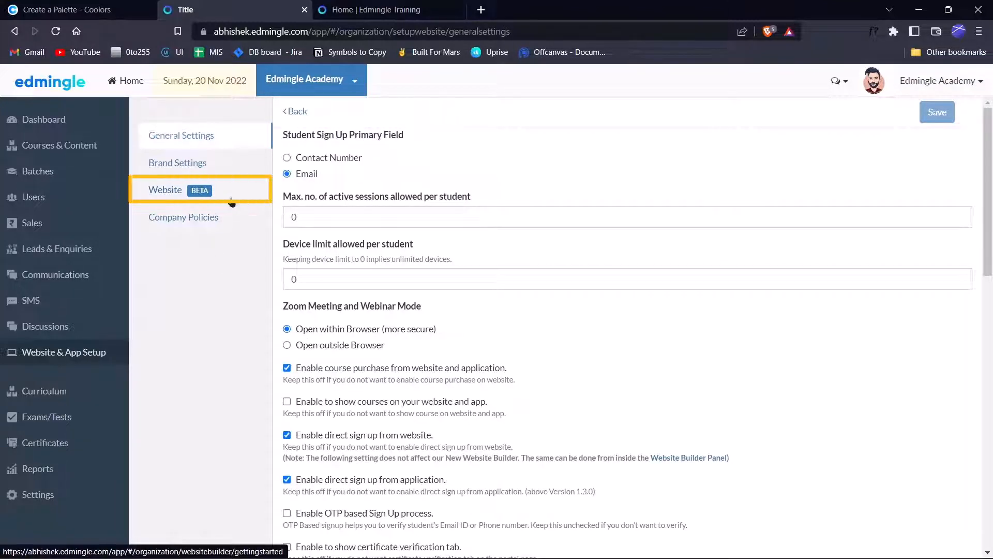
Launch the new Website Builder and show its theme Colors palette.
{"action": "left_click", "coordinate": [231, 201]}
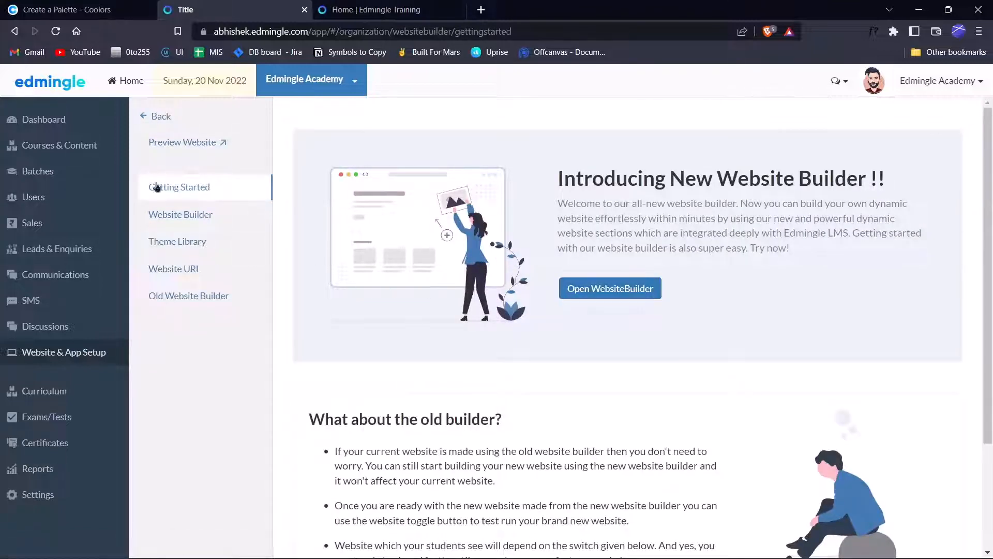
{"action": "left_click", "coordinate": [573, 291]}
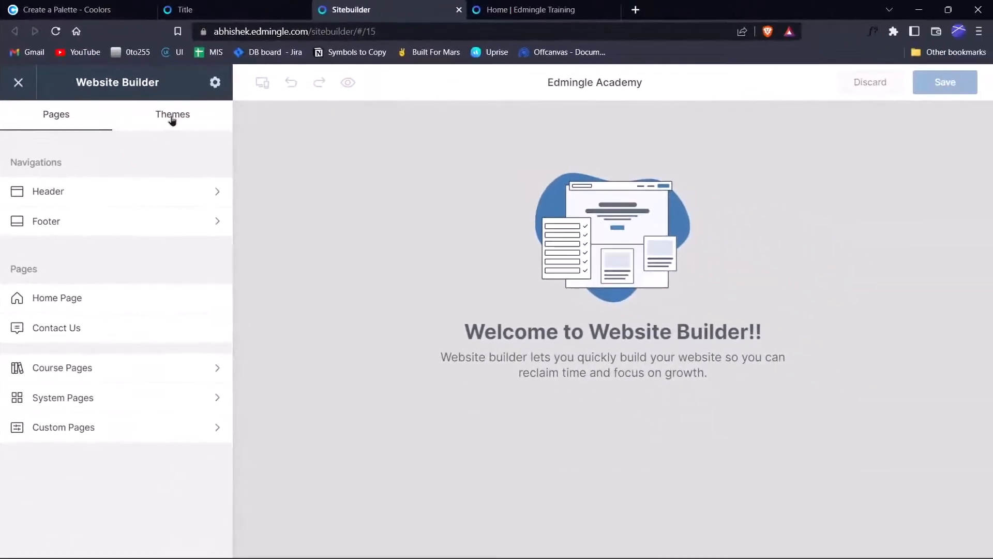
{"action": "left_click", "coordinate": [172, 116]}
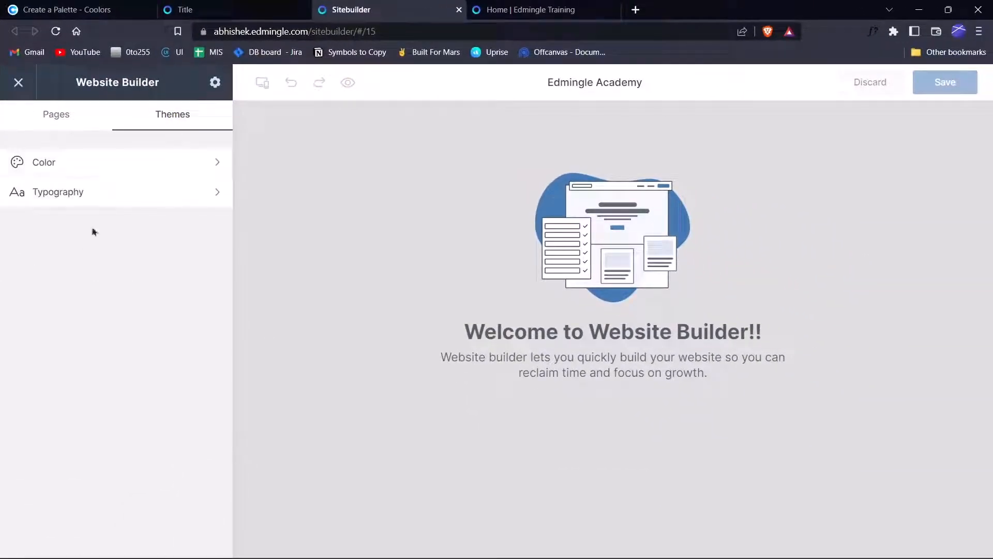
{"action": "left_click", "coordinate": [109, 169]}
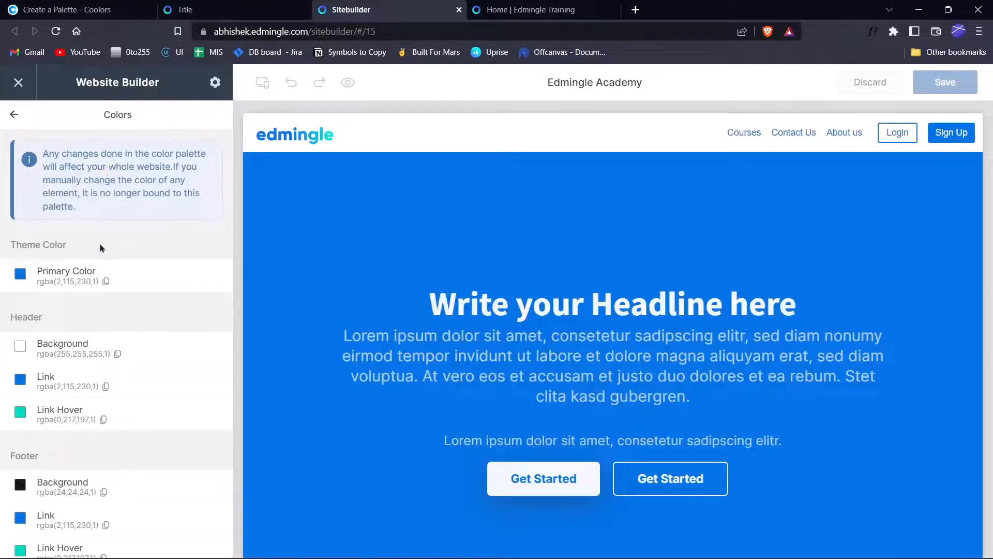
{"action": "scroll", "coordinate": [55, 289], "scroll_direction": "down", "scroll_amount": 1}
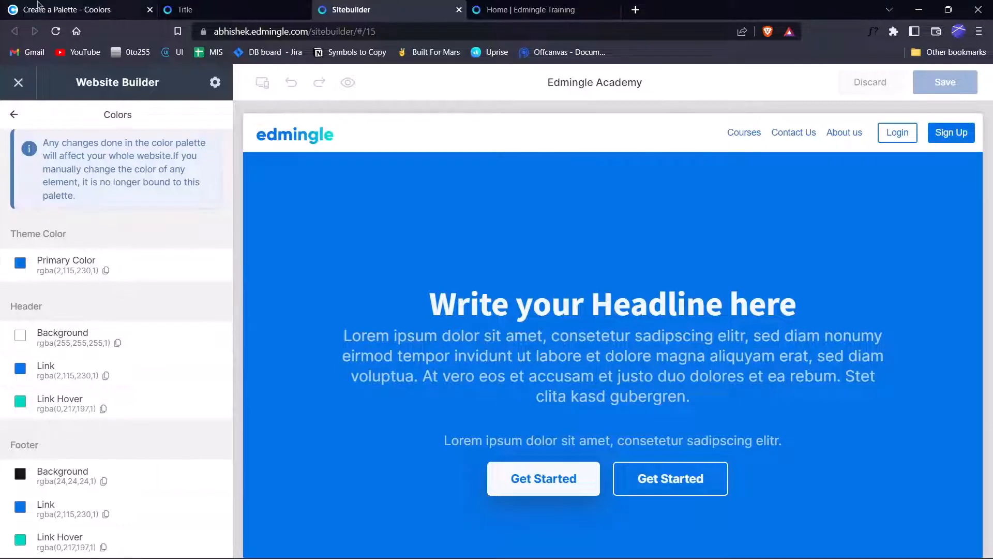
Copy Bright Navy Blue's hex 0273E6 from the Coolors palette, then return to Sitebuilder.
{"action": "left_click", "coordinate": [67, 9]}
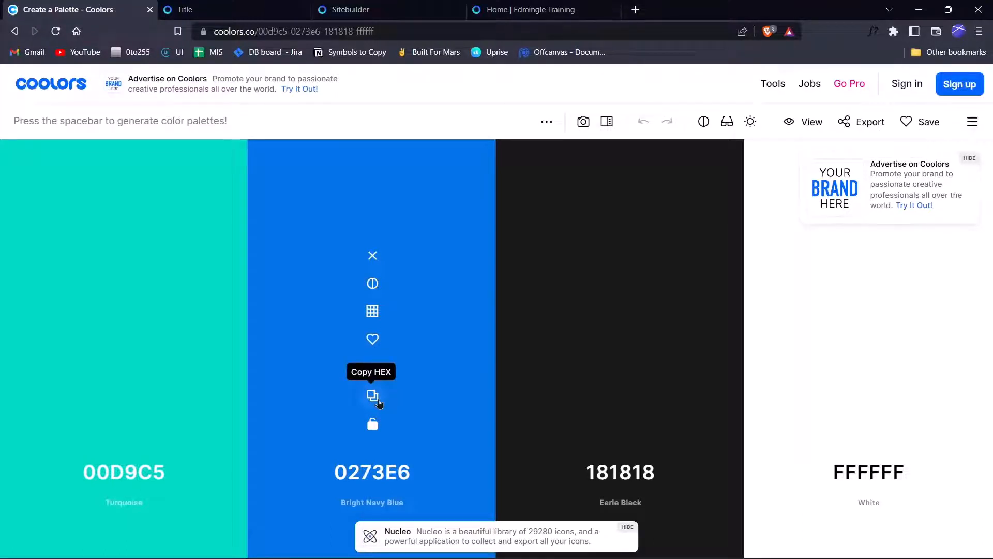
{"action": "left_click", "coordinate": [378, 401]}
{"action": "left_click", "coordinate": [344, 6]}
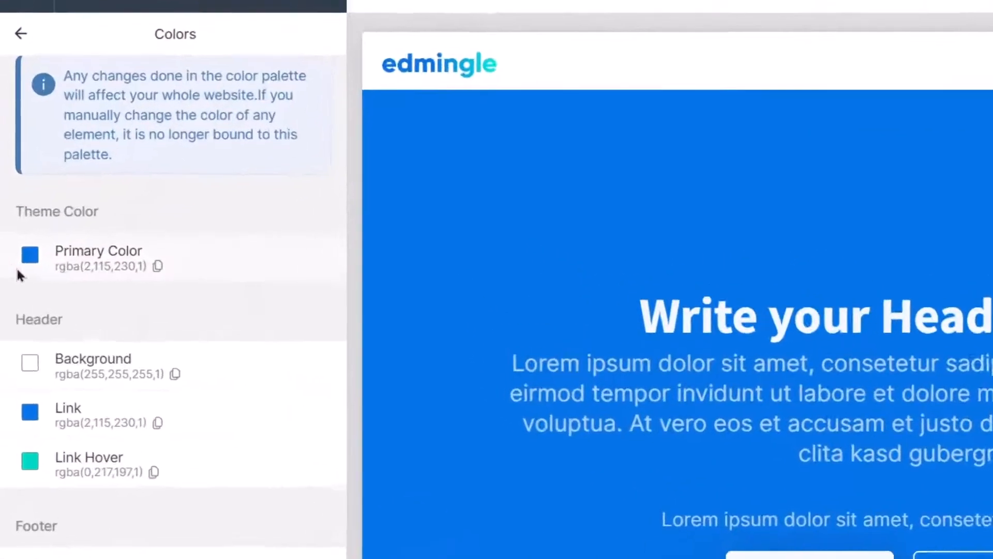
Check the Primary Color swatch's hex is 0273E6, then return to the theme settings list.
{"action": "left_click", "coordinate": [29, 254]}
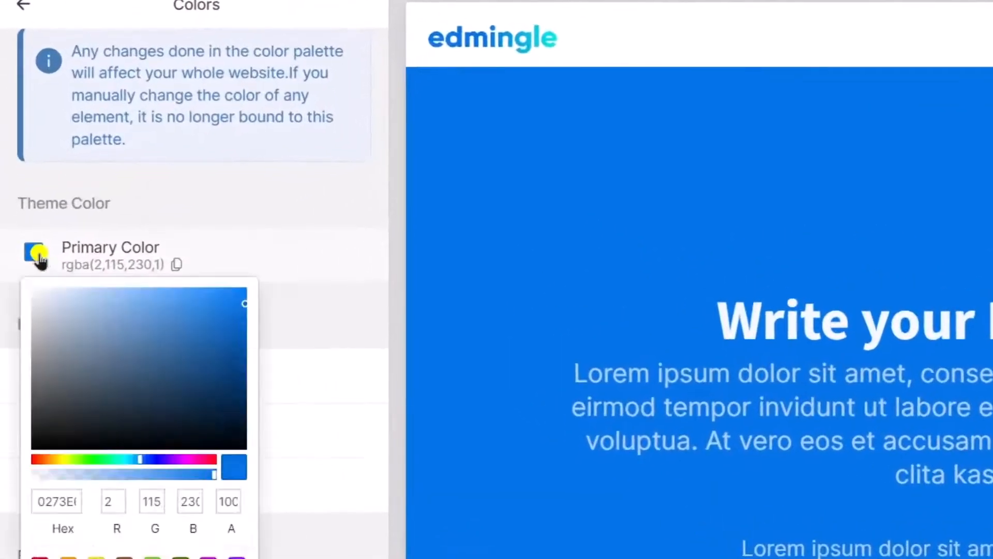
{"action": "double_click", "coordinate": [57, 501]}
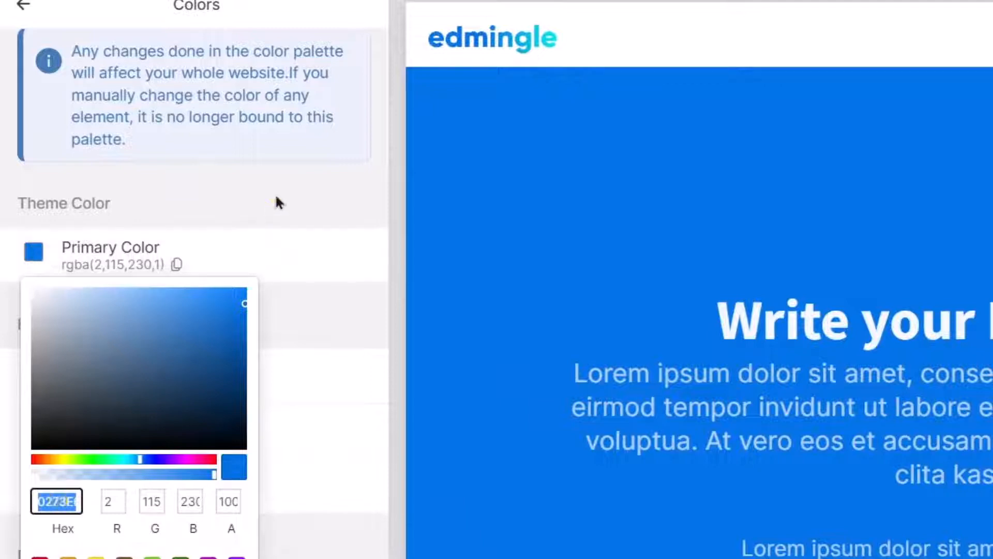
{"action": "left_click", "coordinate": [275, 194]}
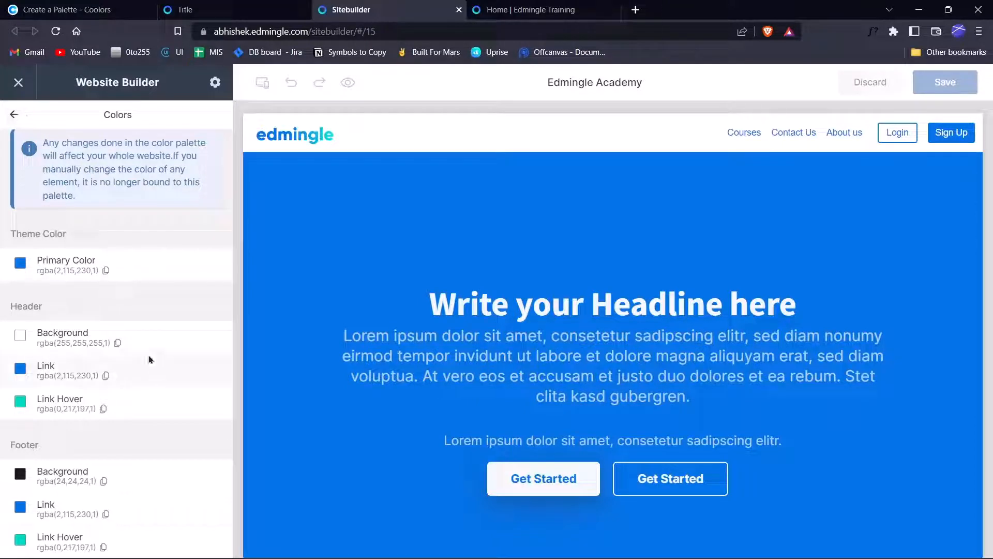
{"action": "left_click", "coordinate": [15, 115]}
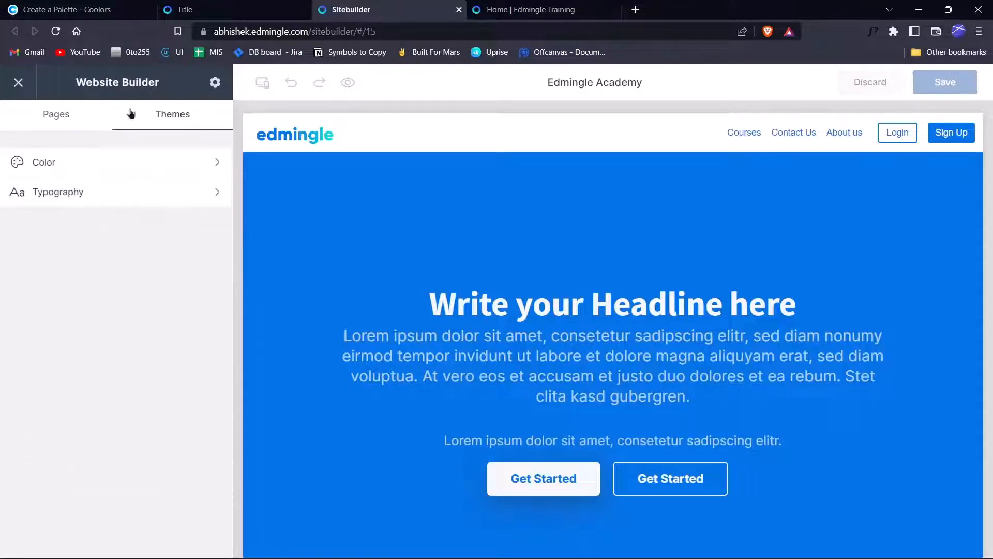
Choose and save the 41. Heebo & IBM Plex Mono font pair, then show the Pages list.
{"action": "left_click", "coordinate": [110, 190]}
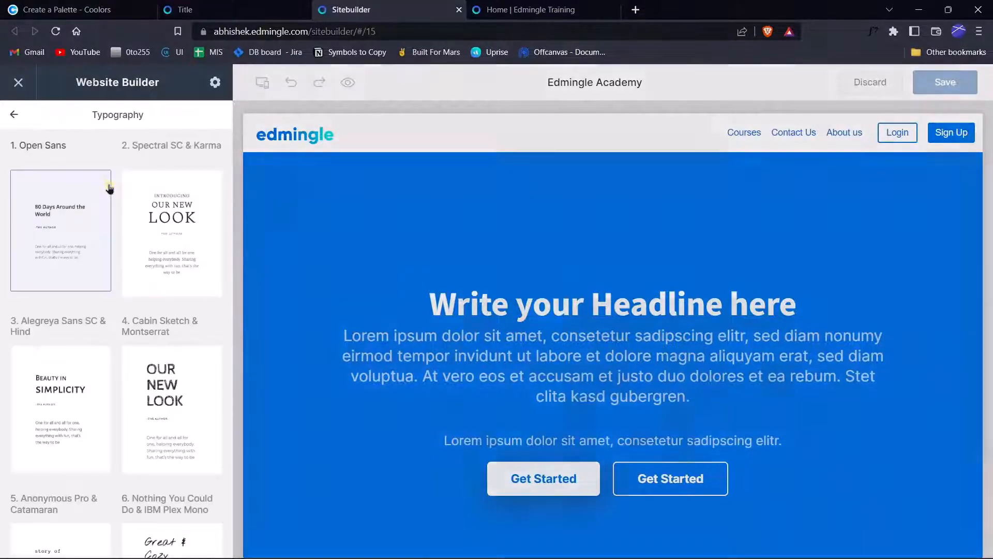
{"action": "scroll", "coordinate": [118, 259], "scroll_direction": "down", "scroll_amount": 20}
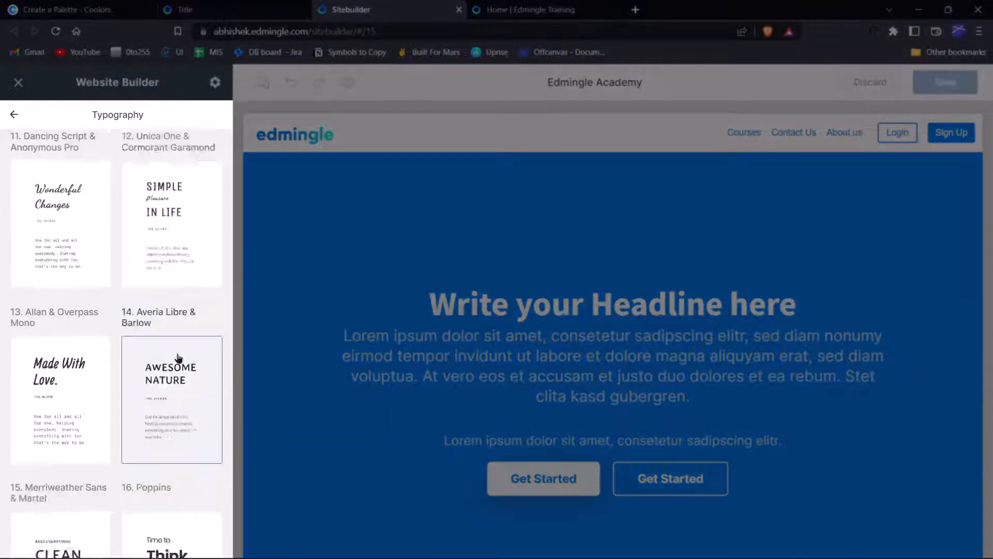
{"action": "scroll", "coordinate": [72, 163], "scroll_direction": "up", "scroll_amount": 20}
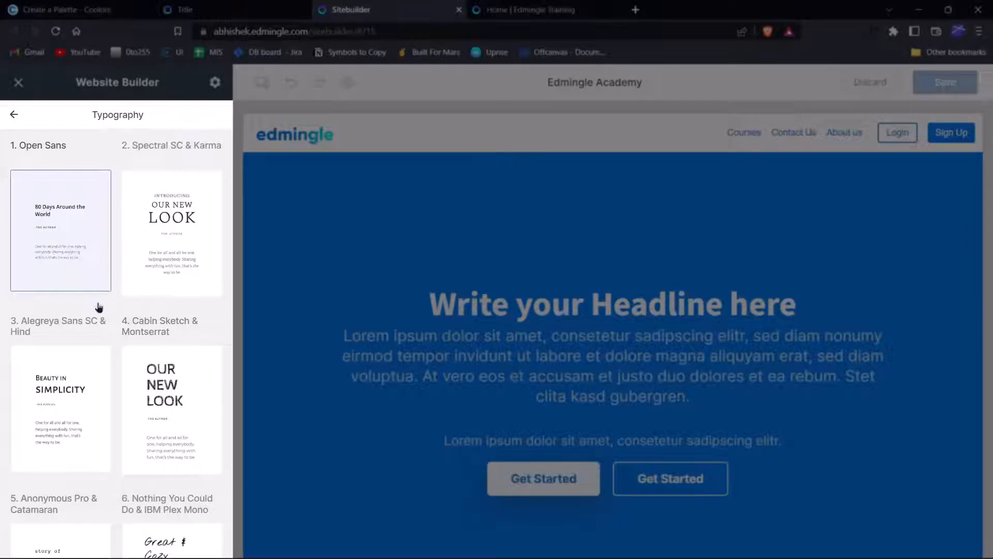
{"action": "scroll", "coordinate": [99, 307], "scroll_direction": "down", "scroll_amount": 20}
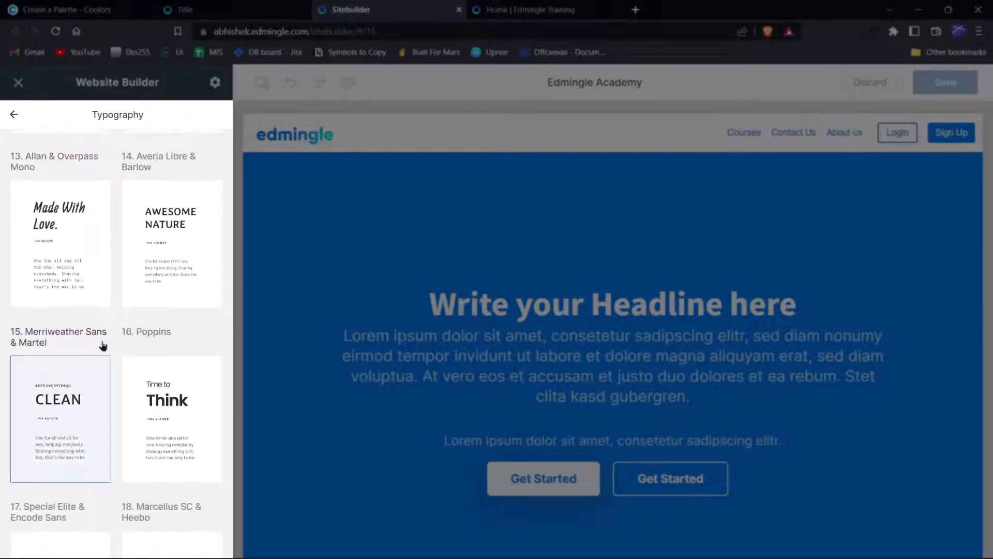
{"action": "scroll", "coordinate": [103, 346], "scroll_direction": "down", "scroll_amount": 20}
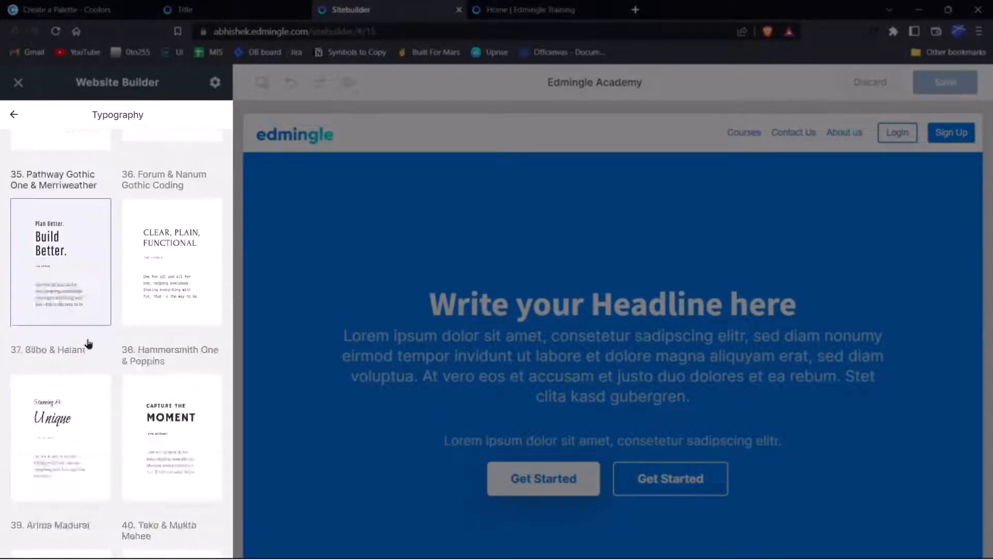
{"action": "scroll", "coordinate": [88, 343], "scroll_direction": "down", "scroll_amount": 15}
{"action": "scroll", "coordinate": [88, 343], "scroll_direction": "up", "scroll_amount": 9}
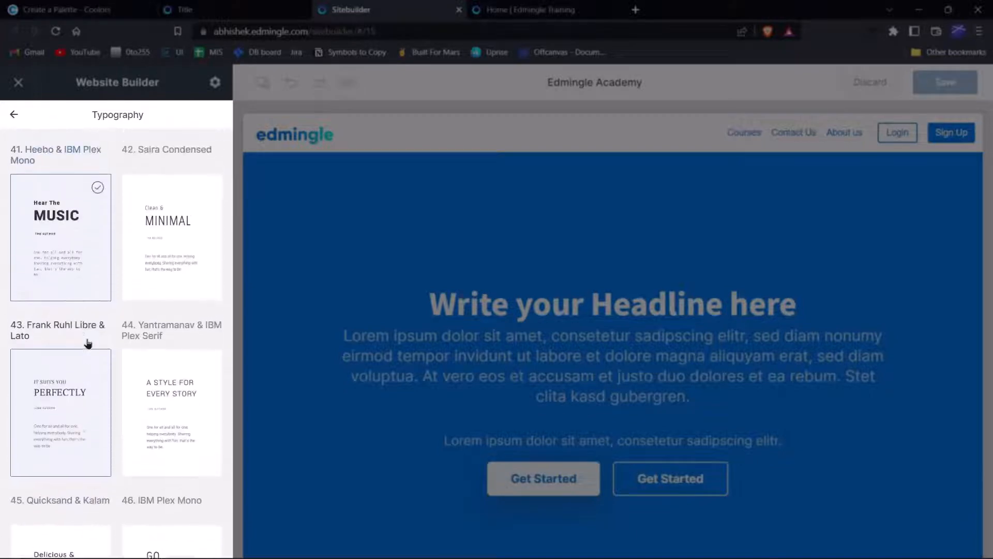
{"action": "scroll", "coordinate": [88, 343], "scroll_direction": "up", "scroll_amount": 2}
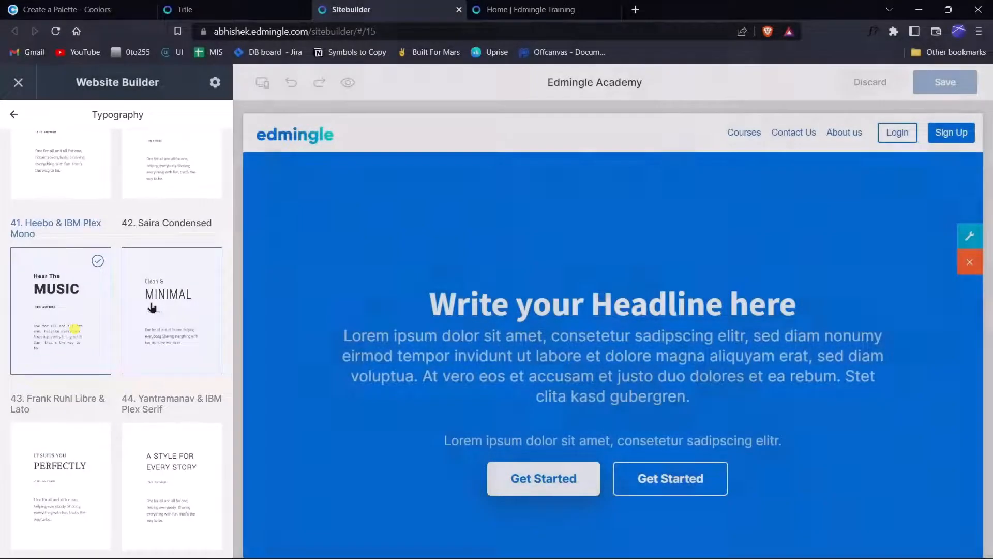
{"action": "left_click", "coordinate": [152, 309]}
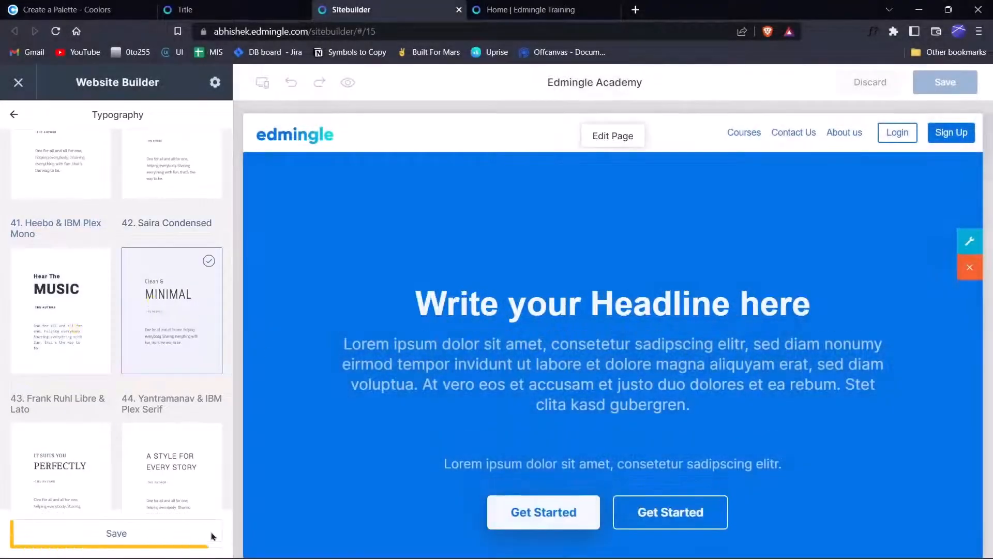
{"action": "left_click", "coordinate": [85, 323]}
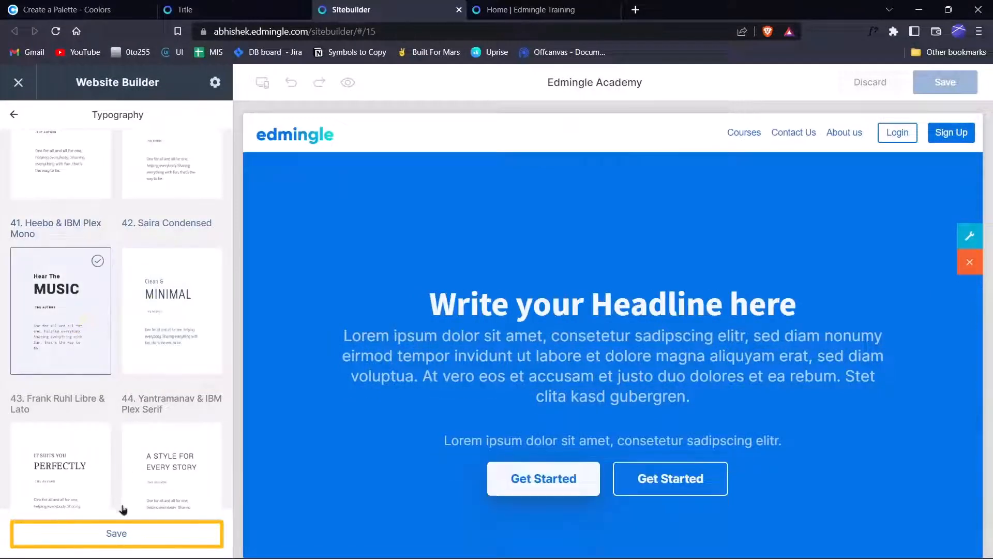
{"action": "left_click", "coordinate": [120, 533]}
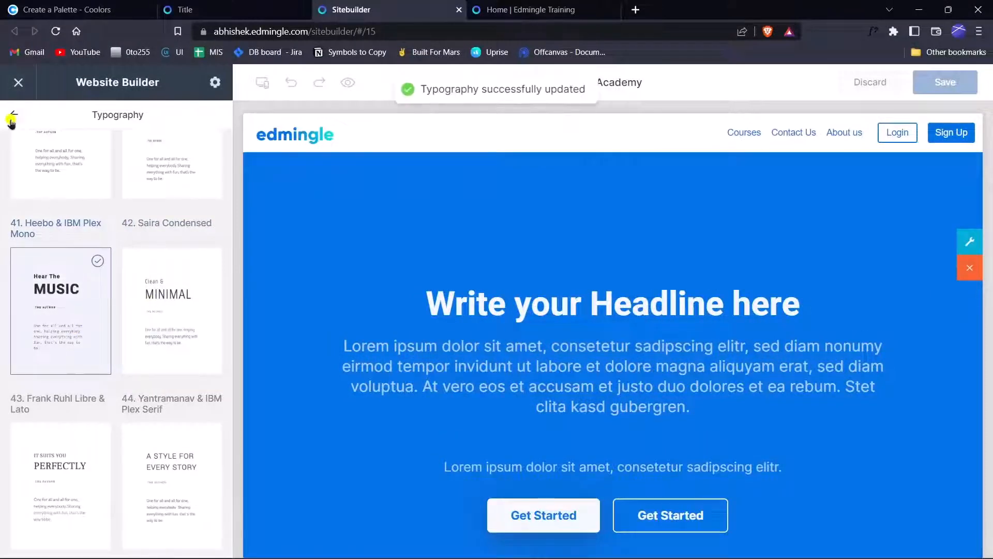
{"action": "left_click", "coordinate": [14, 115]}
{"action": "left_click", "coordinate": [45, 116]}
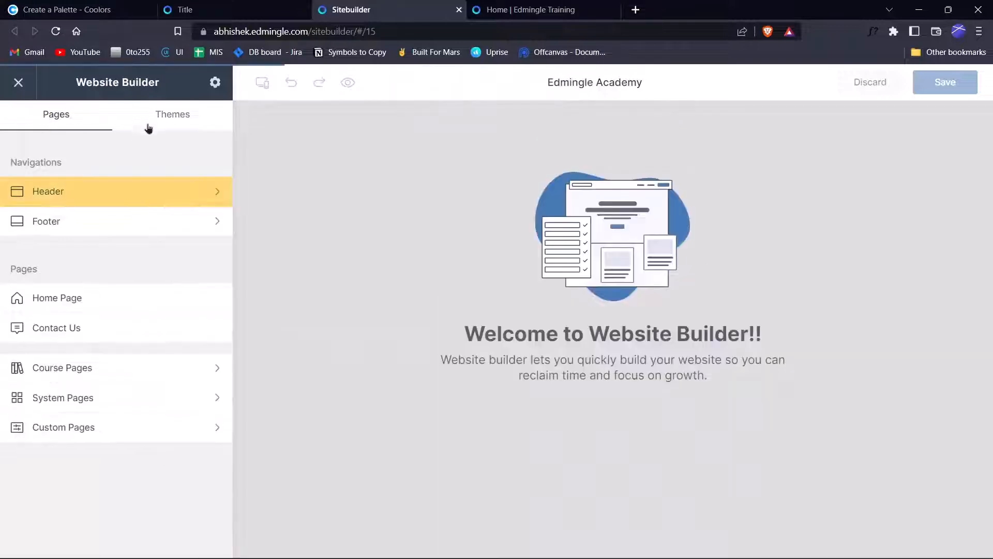
In Header settings, review the sign-up options and set scroll behaviour to Non Sticky.
{"action": "left_click", "coordinate": [119, 197]}
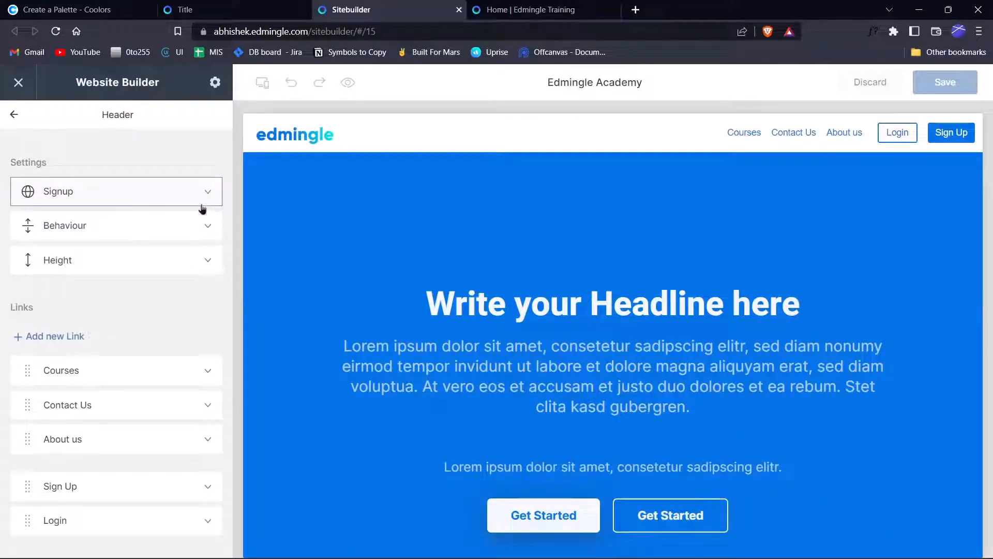
{"action": "left_click", "coordinate": [150, 189]}
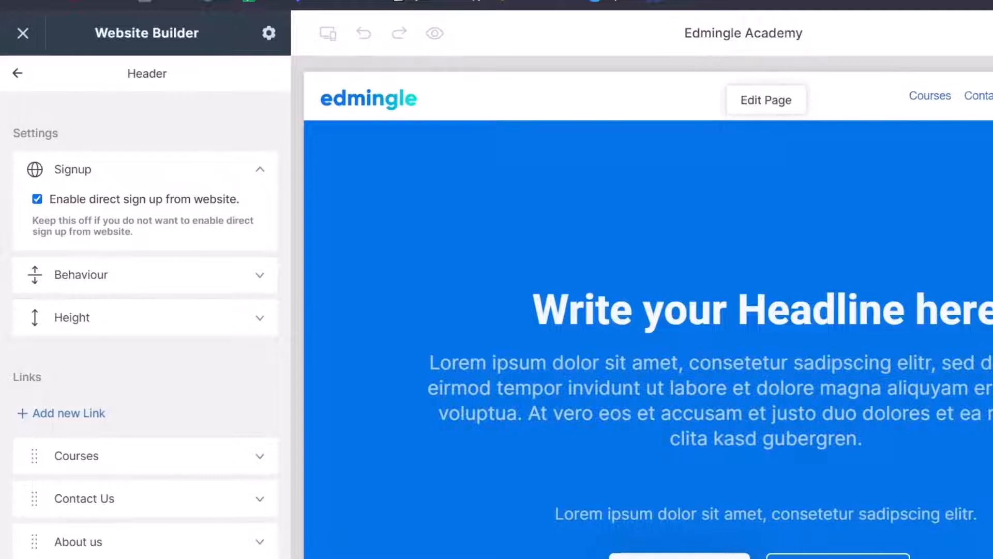
{"action": "left_click", "coordinate": [117, 277]}
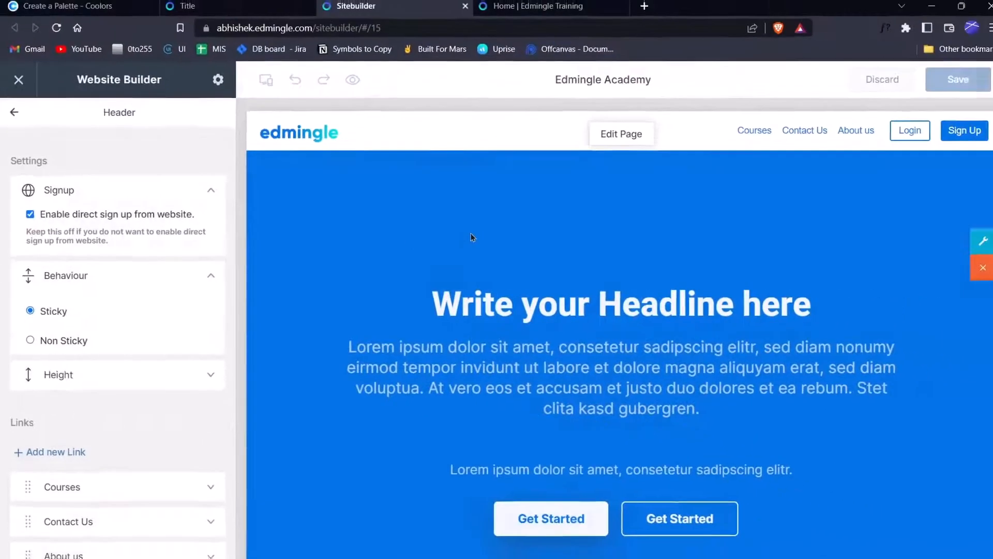
{"action": "scroll", "coordinate": [584, 210], "scroll_direction": "down", "scroll_amount": 5}
{"action": "scroll", "coordinate": [467, 224], "scroll_direction": "down", "scroll_amount": 5}
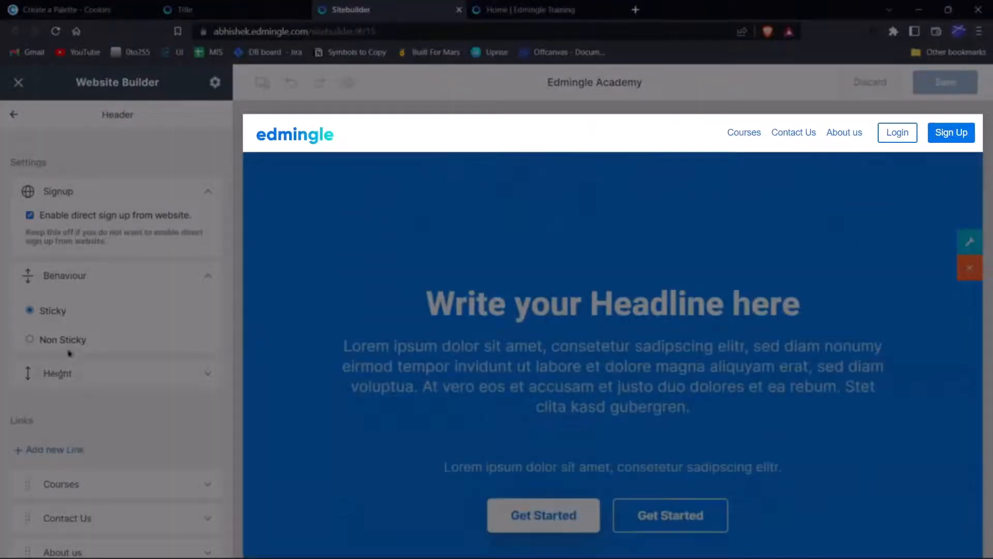
{"action": "left_click", "coordinate": [69, 342]}
{"action": "scroll", "coordinate": [425, 317], "scroll_direction": "down", "scroll_amount": 10}
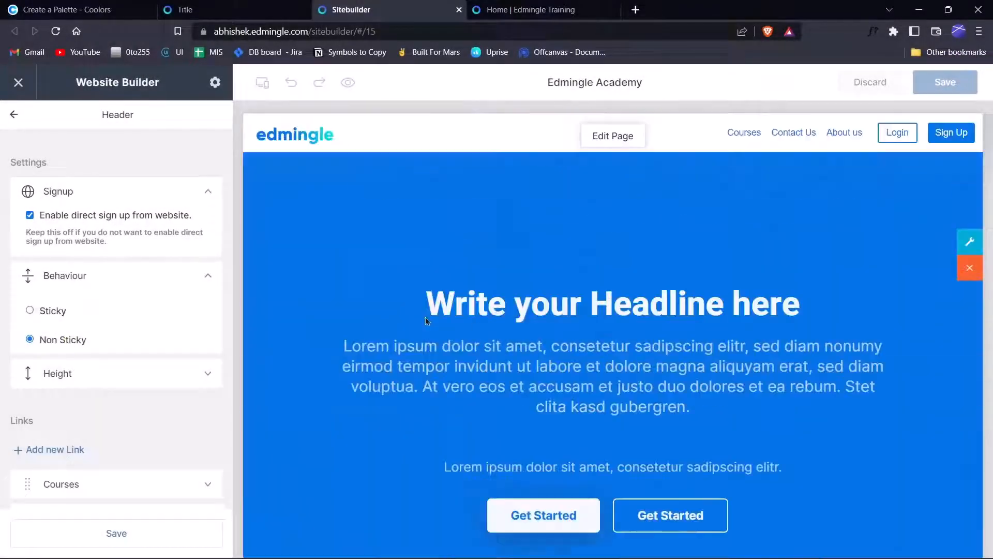
Leave the header Height at 60 and save the header settings.
{"action": "left_click", "coordinate": [42, 385]}
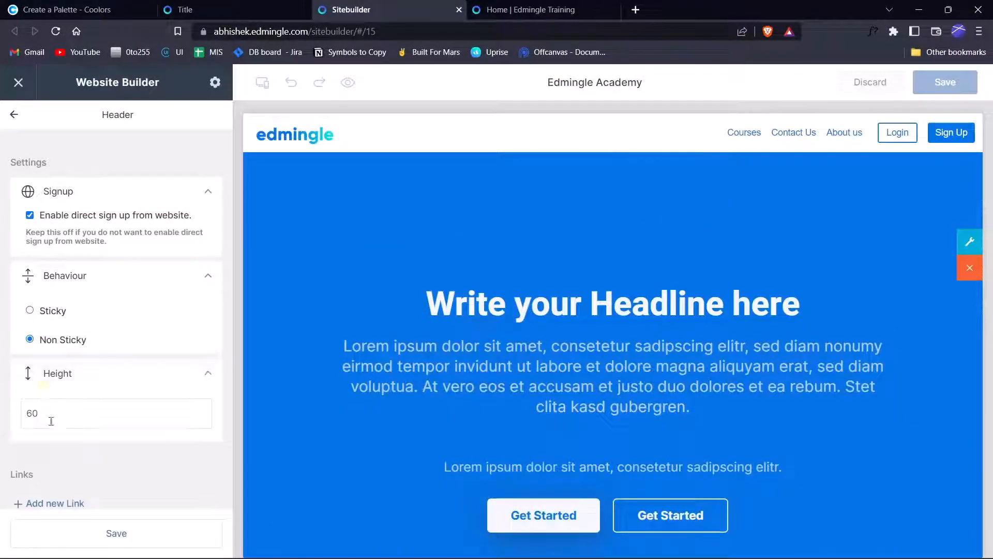
{"action": "left_click", "coordinate": [60, 413]}
{"action": "double_click", "coordinate": [60, 412]}
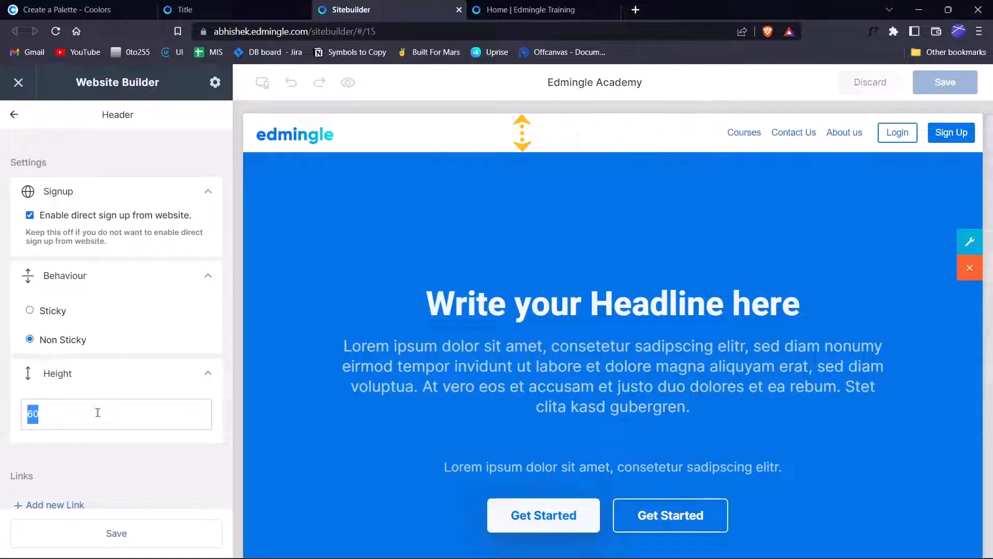
{"action": "key", "text": "Up"}
{"action": "key", "text": "Up"}
{"action": "key", "text": "Up"}
{"action": "key", "text": "Up"}
{"action": "key", "text": "Up"}
{"action": "key", "text": "Up"}
{"action": "key", "text": "Up"}
{"action": "key", "text": "Up"}
{"action": "key", "text": "Up"}
{"action": "key", "text": "Up"}
{"action": "key", "text": "Up"}
{"action": "key", "text": "Up"}
{"action": "key", "text": "Up"}
{"action": "key", "text": "Up"}
{"action": "key", "text": "Up"}
{"action": "key", "text": "Up"}
{"action": "key", "text": "Up"}
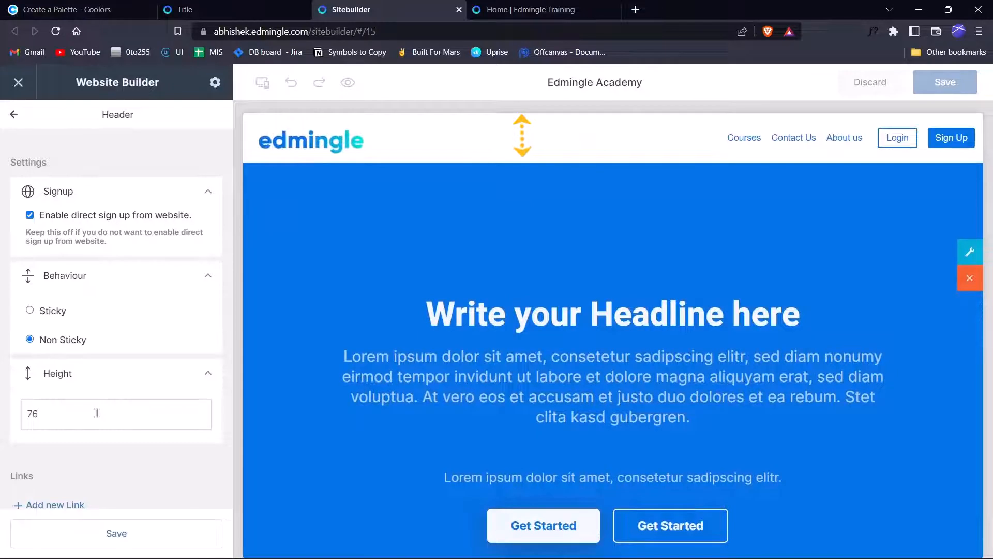
{"action": "key", "text": "Up"}
{"action": "key", "text": "Up"}
{"action": "key", "text": "Up"}
{"action": "key", "text": "Up"}
{"action": "key", "text": "Up"}
{"action": "key", "text": "Up"}
{"action": "key", "text": "Up"}
{"action": "key", "text": "Up"}
{"action": "key", "text": "Up"}
{"action": "key", "text": "Up"}
{"action": "key", "text": "Up"}
{"action": "key", "text": "Up"}
{"action": "key", "text": "Up"}
{"action": "key", "text": "Down"}
{"action": "key", "text": "Down"}
{"action": "key", "text": "Down"}
{"action": "key", "text": "Down"}
{"action": "key", "text": "Down"}
{"action": "key", "text": "Down"}
{"action": "key", "text": "Down"}
{"action": "key", "text": "Down"}
{"action": "key", "text": "Down"}
{"action": "key", "text": "Down"}
{"action": "key", "text": "Down"}
{"action": "key", "text": "Down"}
{"action": "key", "text": "Down"}
{"action": "key", "text": "Down"}
{"action": "key", "text": "Down"}
{"action": "key", "text": "Down"}
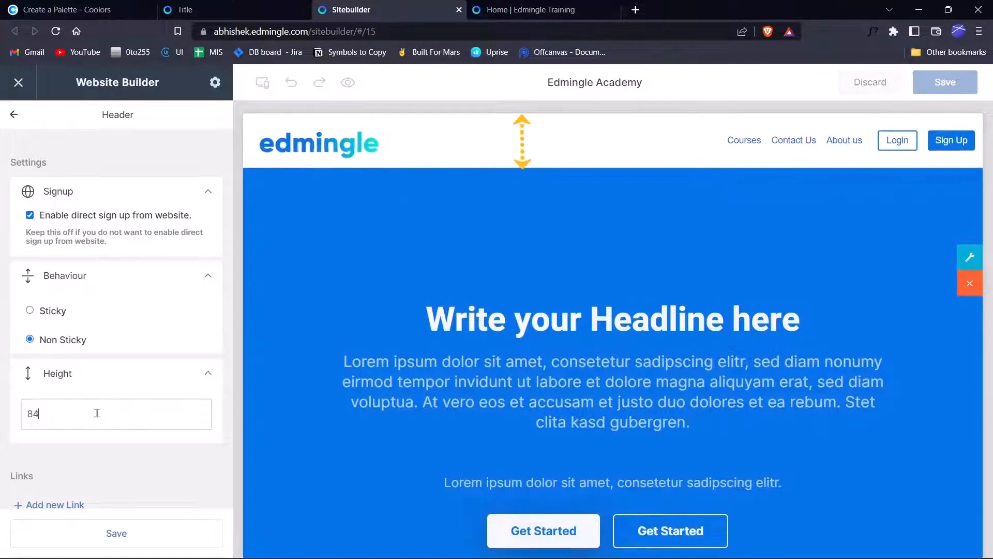
{"action": "key", "text": "Down"}
{"action": "key", "text": "Down"}
{"action": "key", "text": "Down"}
{"action": "key", "text": "Down"}
{"action": "key", "text": "Down"}
{"action": "key", "text": "Down"}
{"action": "key", "text": "Down"}
{"action": "key", "text": "Down"}
{"action": "key", "text": "Down"}
{"action": "key", "text": "Down"}
{"action": "key", "text": "Down"}
{"action": "key", "text": "Down"}
{"action": "key", "text": "Down"}
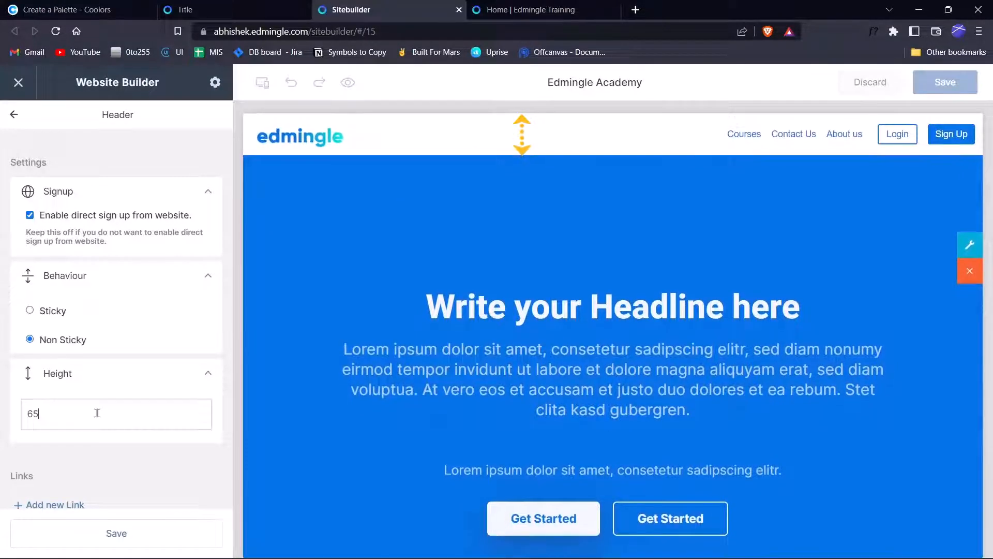
{"action": "key", "text": "Down"}
{"action": "left_click", "coordinate": [97, 536]}
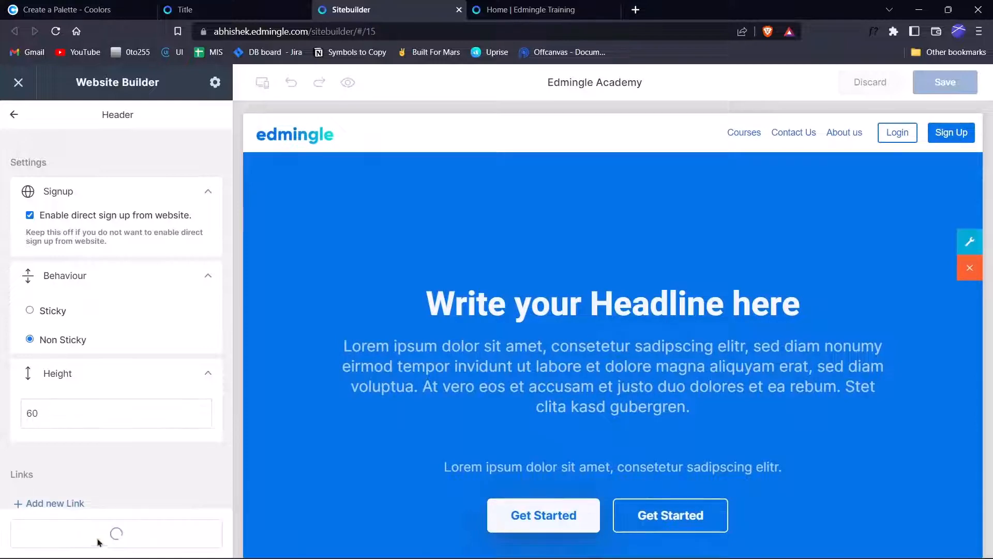
{"action": "scroll", "coordinate": [120, 289], "scroll_direction": "down", "scroll_amount": 3}
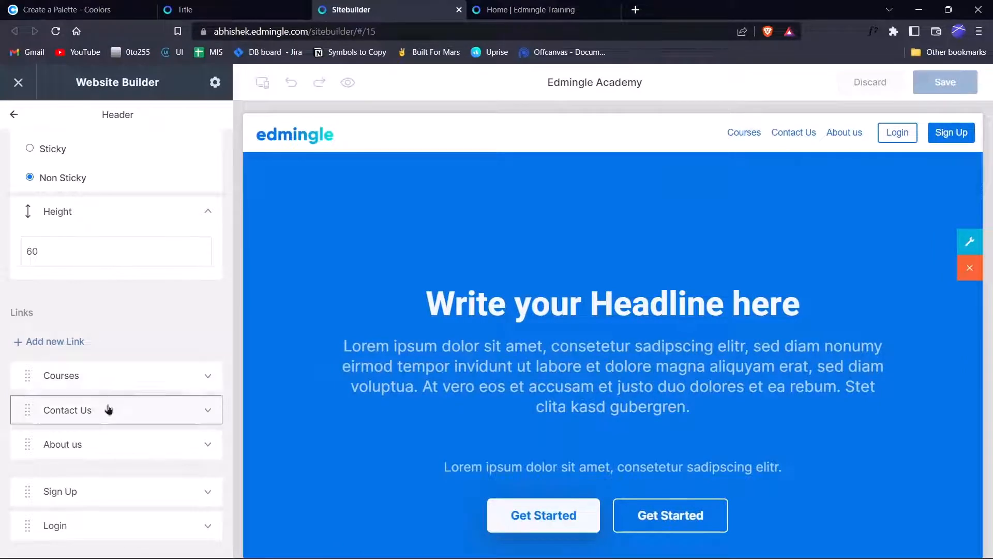
{"action": "left_click", "coordinate": [72, 351]}
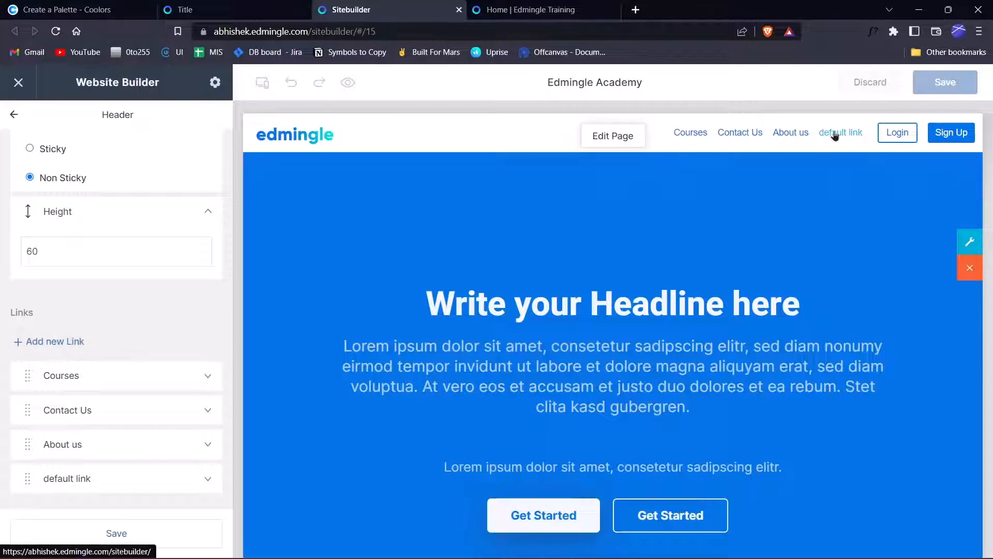
{"action": "left_click", "coordinate": [87, 479]}
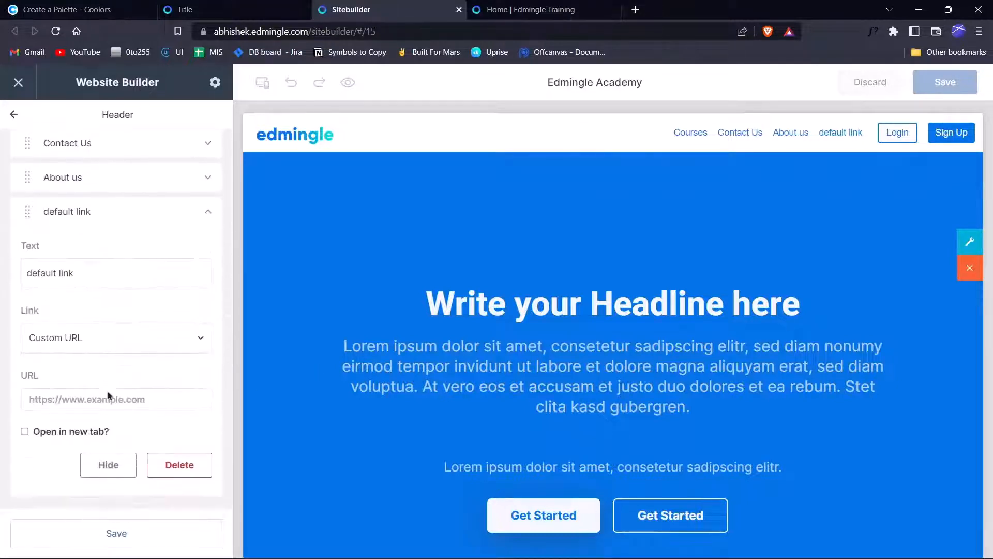
{"action": "scroll", "coordinate": [117, 206], "scroll_direction": "down", "scroll_amount": 1}
{"action": "triple_click", "coordinate": [117, 207]}
{"action": "key", "text": "BackSpace"}
{"action": "type", "text": "name"}
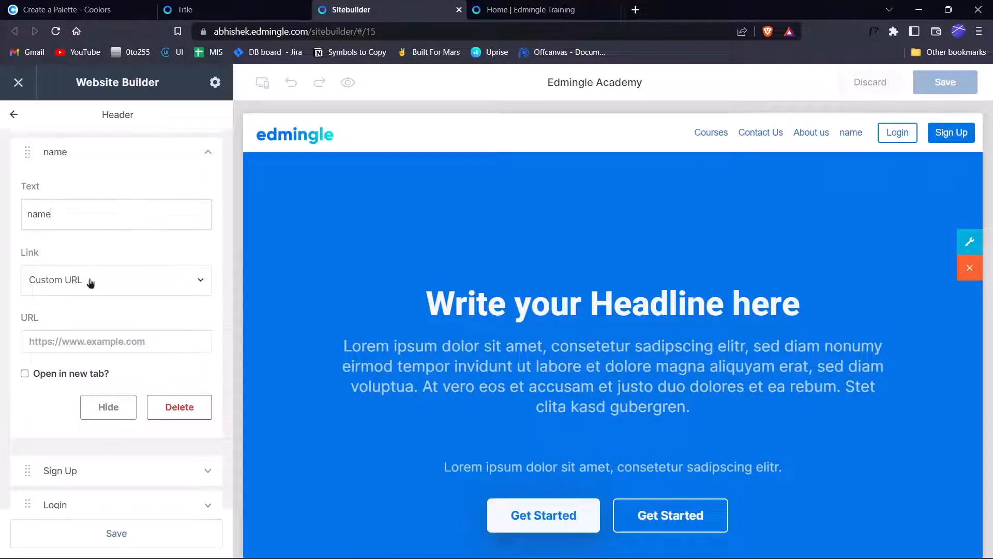
{"action": "left_click", "coordinate": [137, 278]}
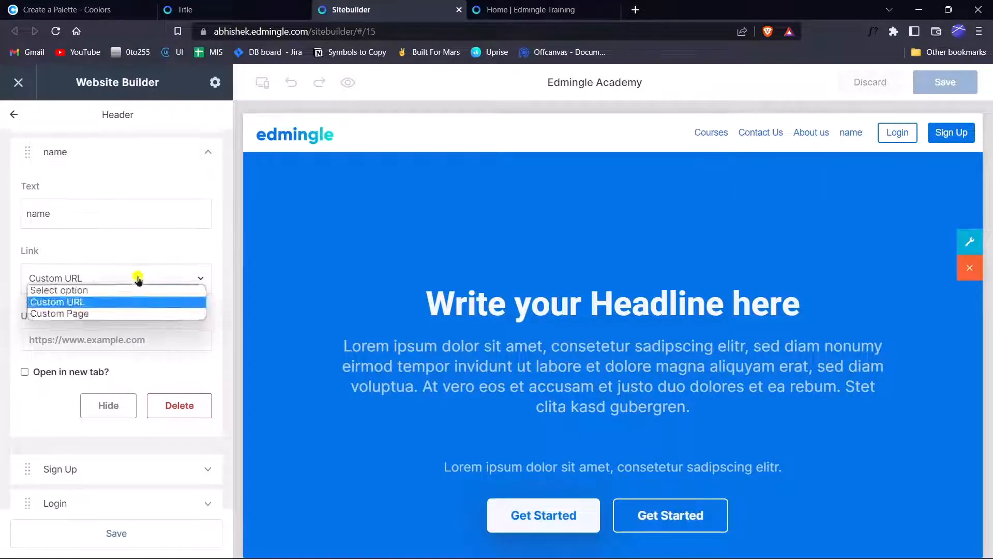
{"action": "left_click", "coordinate": [138, 278]}
{"action": "left_click", "coordinate": [98, 338]}
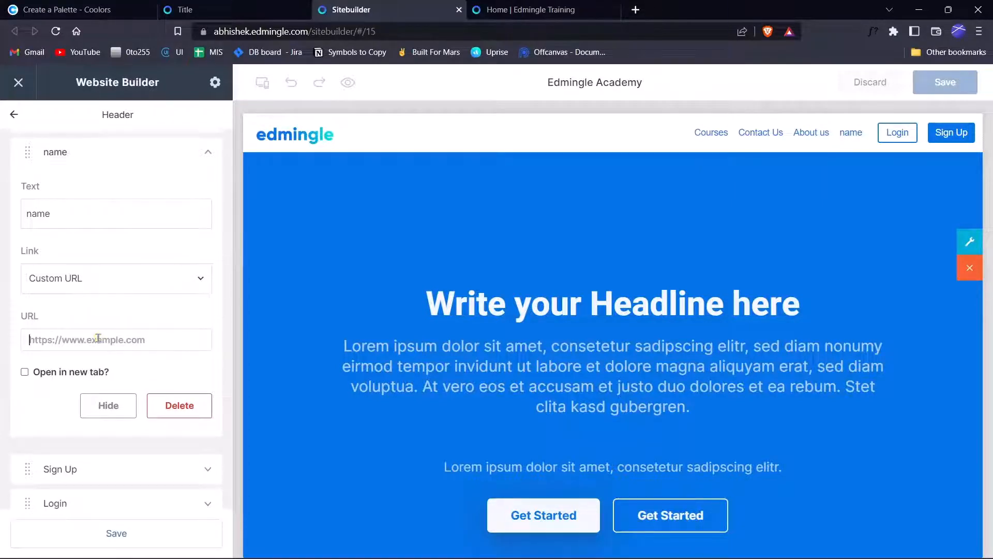
{"action": "left_click", "coordinate": [122, 281]}
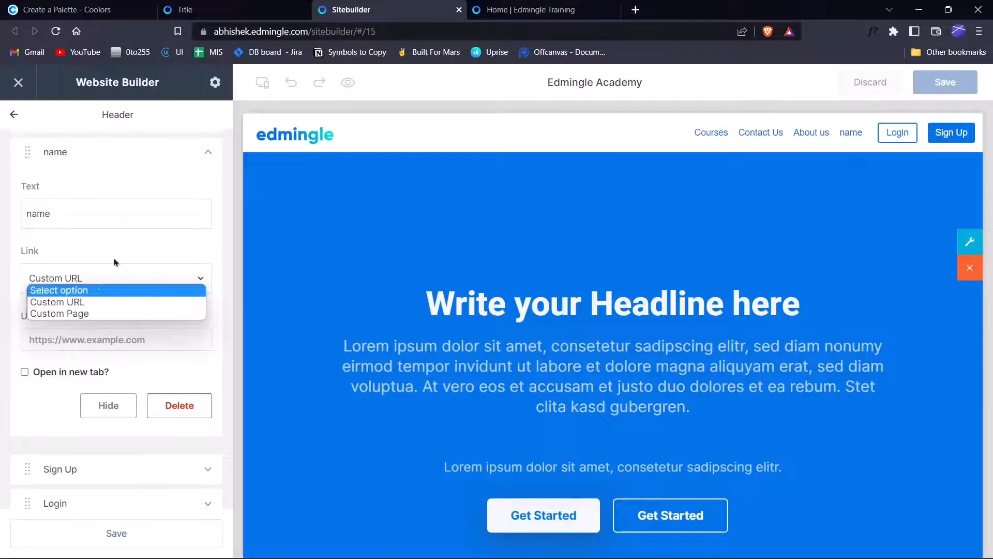
{"action": "left_click", "coordinate": [104, 277]}
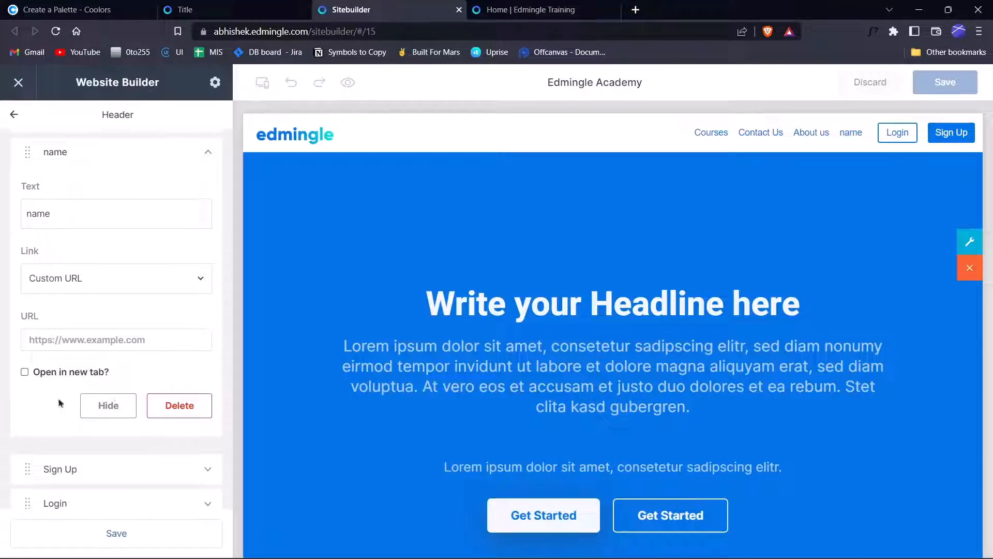
{"action": "scroll", "coordinate": [57, 289], "scroll_direction": "up", "scroll_amount": 2}
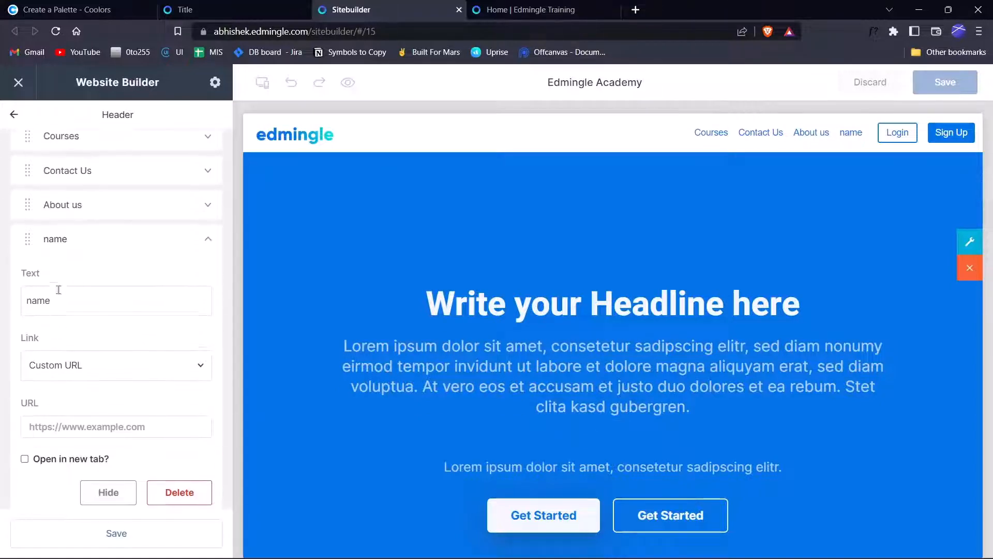
{"action": "scroll", "coordinate": [78, 466], "scroll_direction": "down", "scroll_amount": 2}
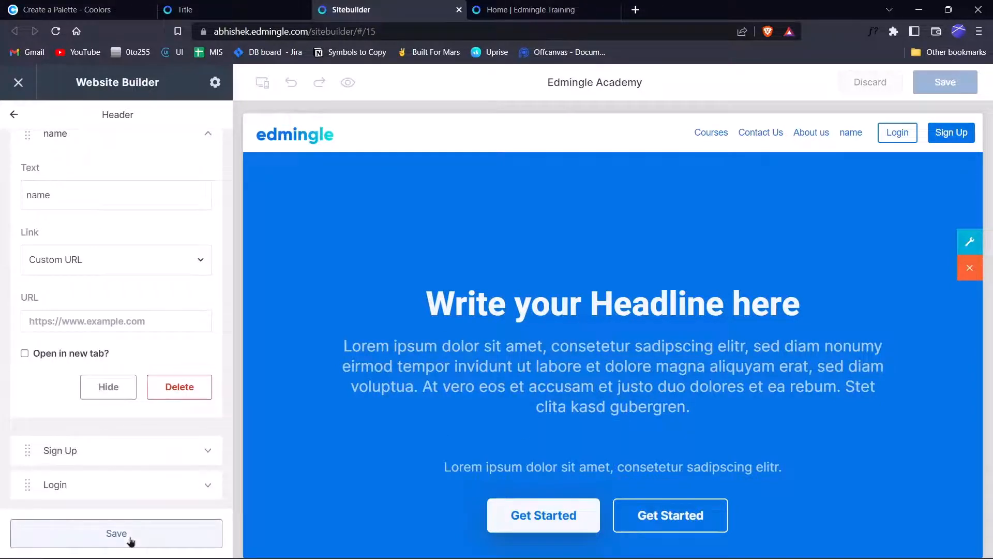
{"action": "scroll", "coordinate": [127, 445], "scroll_direction": "up", "scroll_amount": 5}
{"action": "scroll", "coordinate": [120, 424], "scroll_direction": "down", "scroll_amount": 4}
{"action": "left_click", "coordinate": [168, 417]}
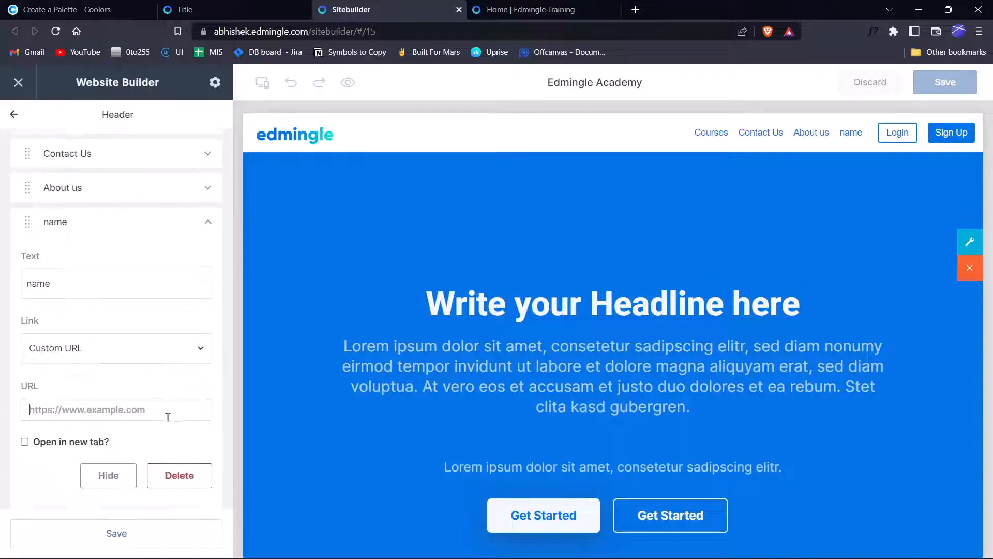
{"action": "scroll", "coordinate": [168, 417], "scroll_direction": "down", "scroll_amount": 2}
{"action": "left_click", "coordinate": [178, 394]}
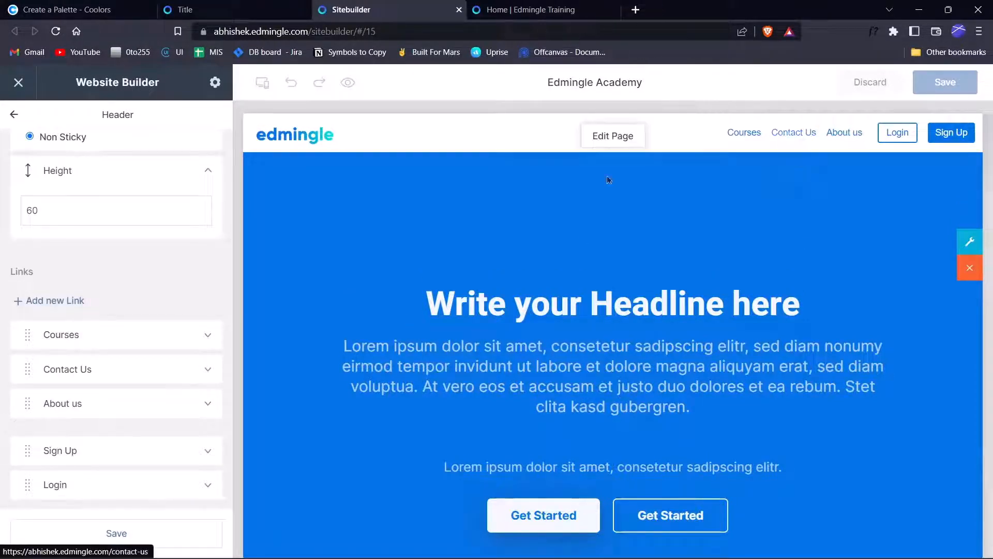
Save the header changes, review the footer's Social Links option, and return to Pages.
{"action": "left_click", "coordinate": [13, 115]}
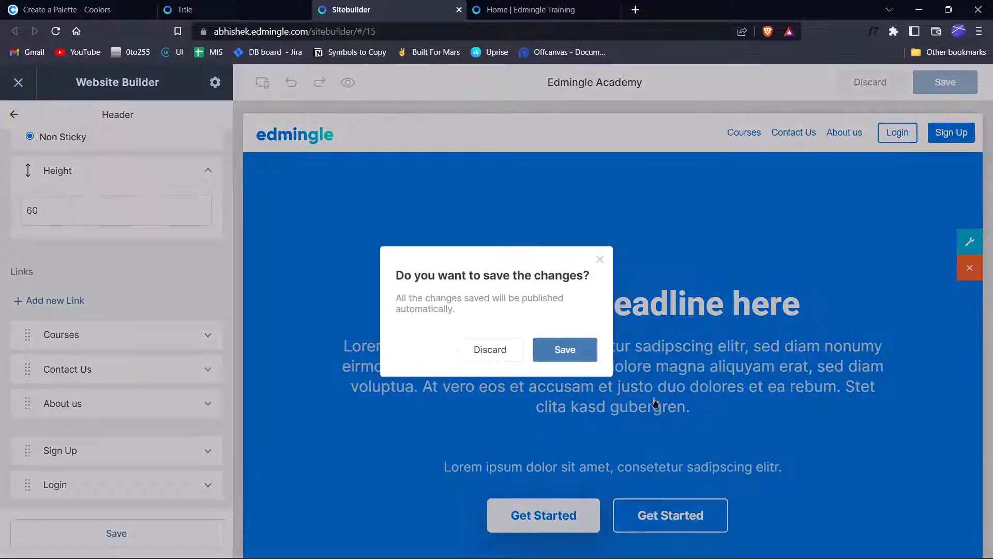
{"action": "left_click", "coordinate": [565, 350]}
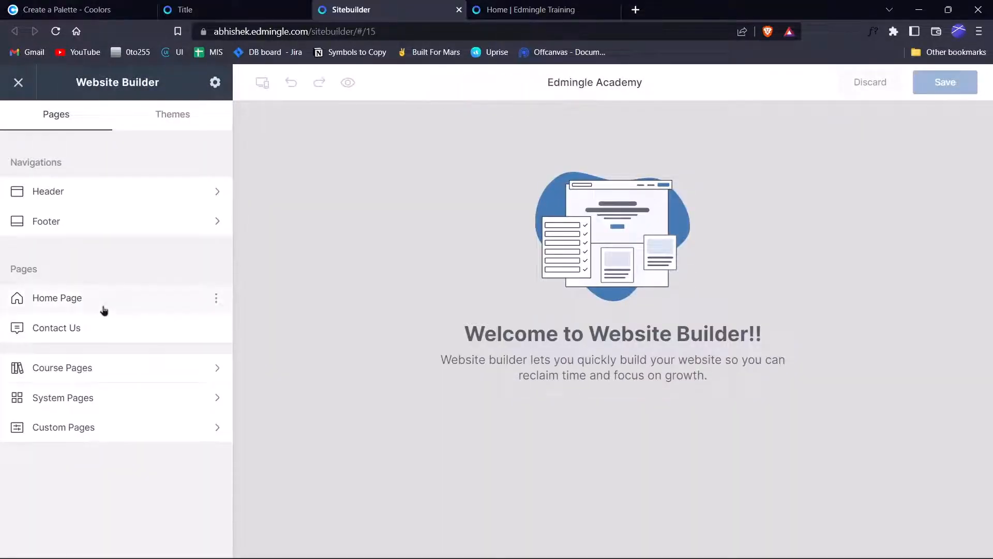
{"action": "left_click", "coordinate": [100, 221]}
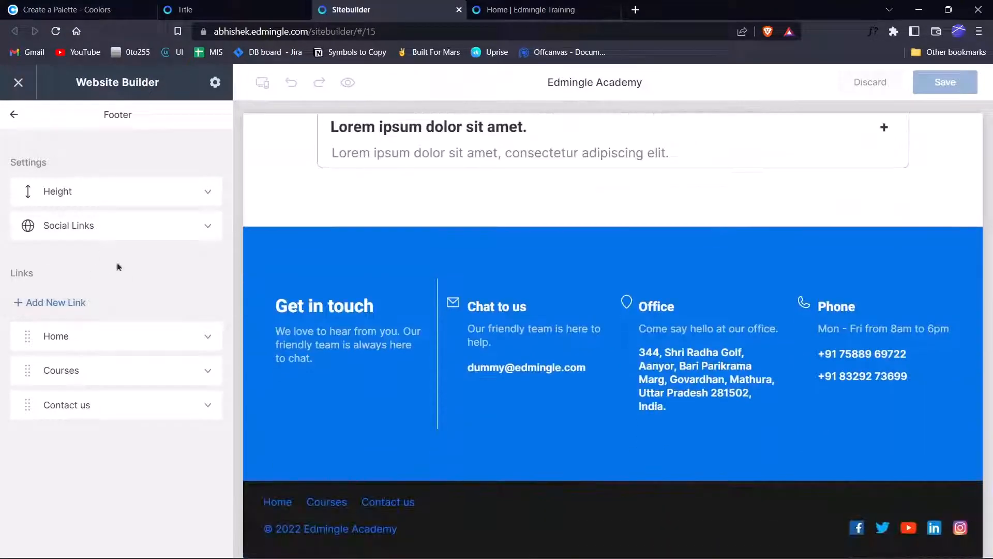
{"action": "left_click", "coordinate": [147, 227]}
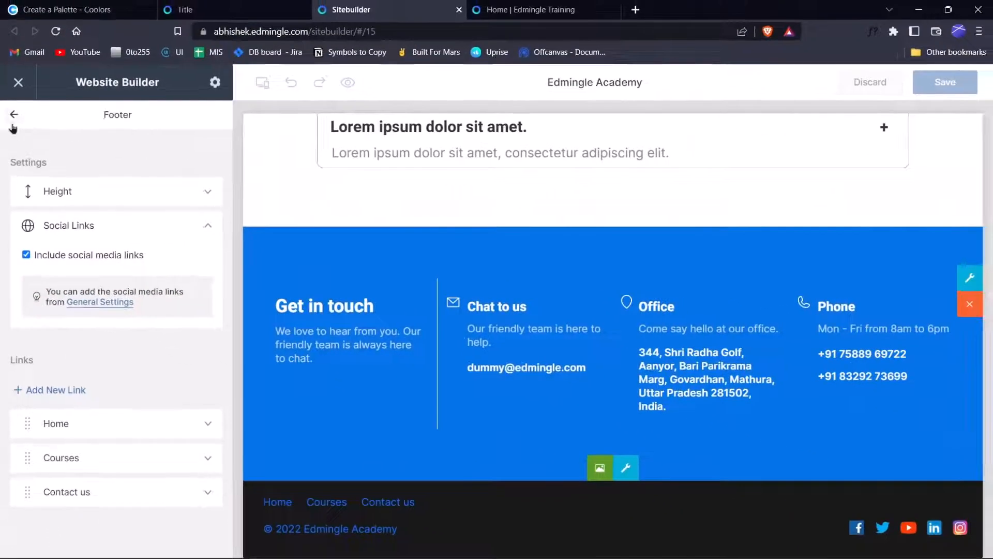
{"action": "left_click", "coordinate": [21, 2]}
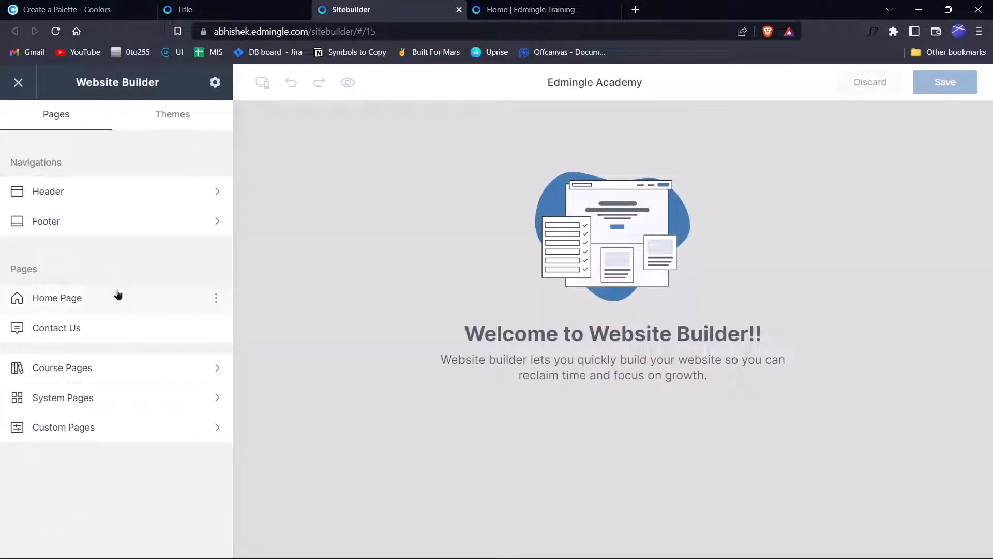
Open the Home Page and delete its Banner and FAQ sections.
{"action": "left_click", "coordinate": [117, 297]}
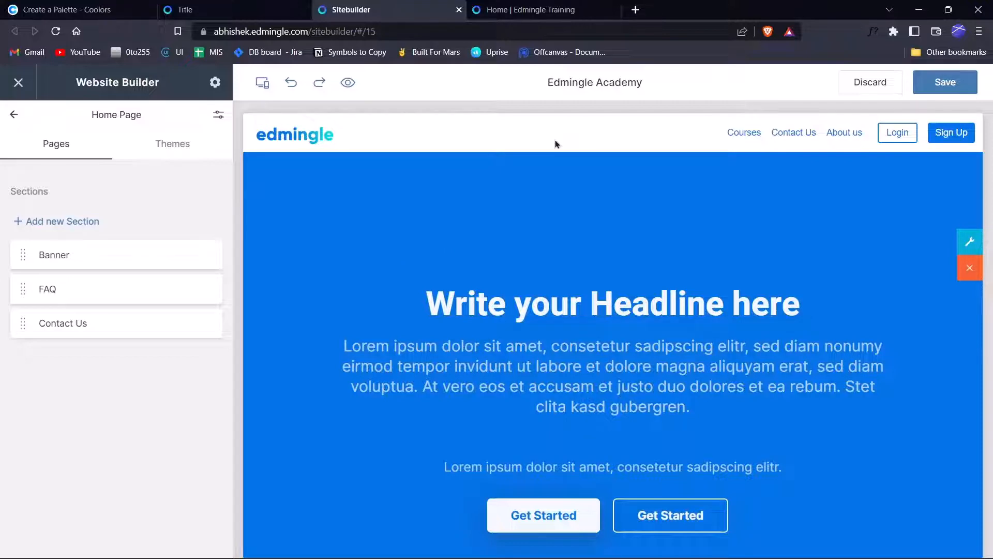
{"action": "left_click", "coordinate": [206, 256]}
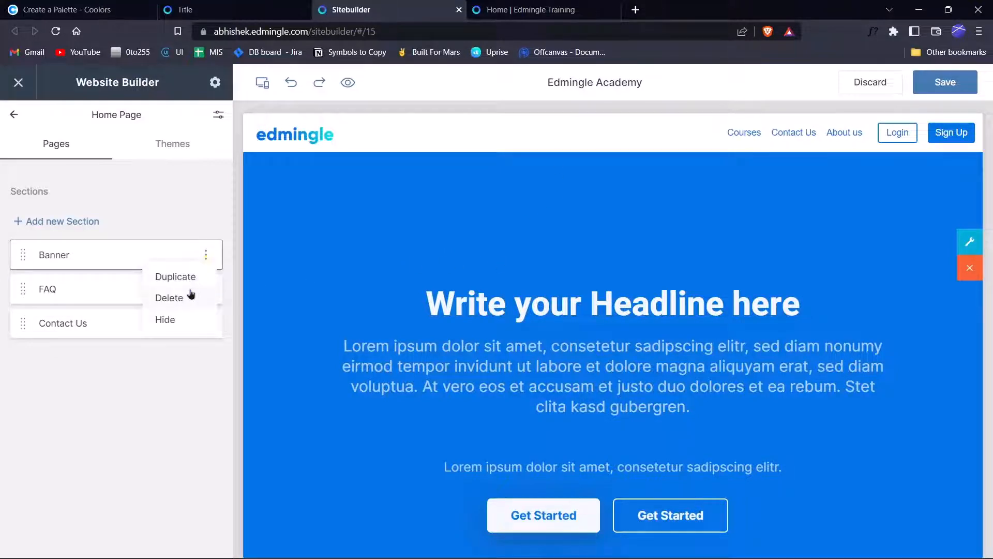
{"action": "left_click", "coordinate": [190, 294]}
{"action": "left_click", "coordinate": [206, 256]}
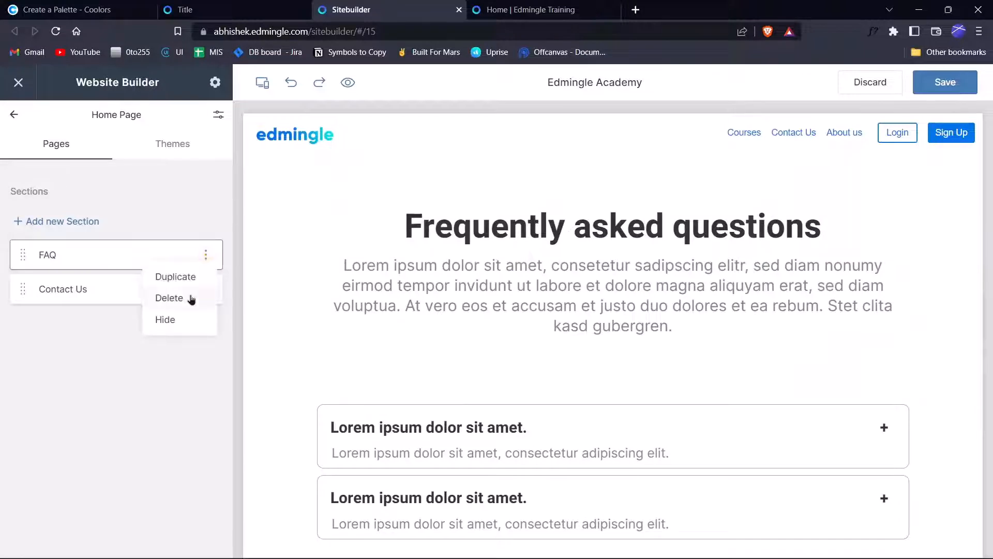
{"action": "left_click", "coordinate": [191, 299]}
Leave Contact Us in place and bring up the Add a new section dialog.
{"action": "left_click", "coordinate": [206, 256]}
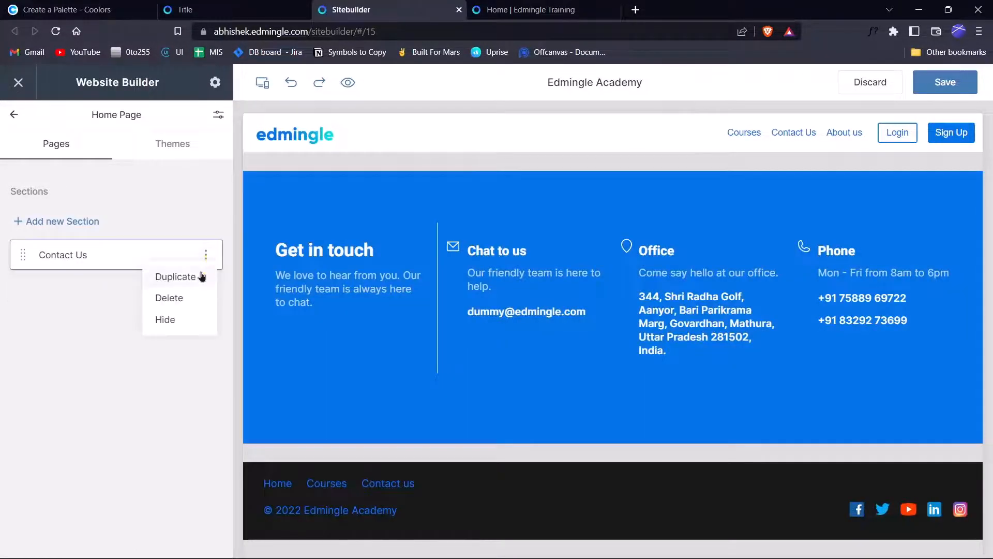
{"action": "left_click", "coordinate": [109, 413]}
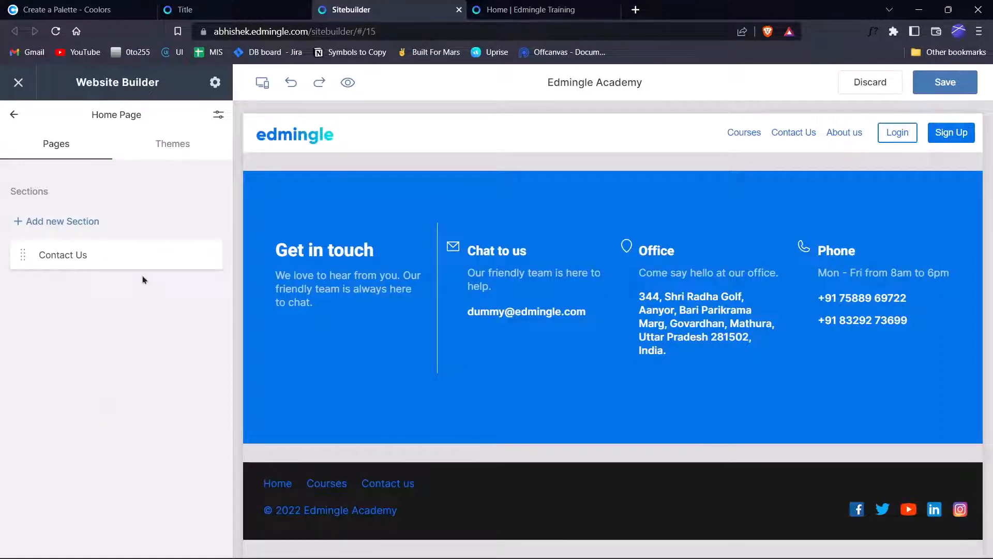
{"action": "left_click", "coordinate": [87, 234]}
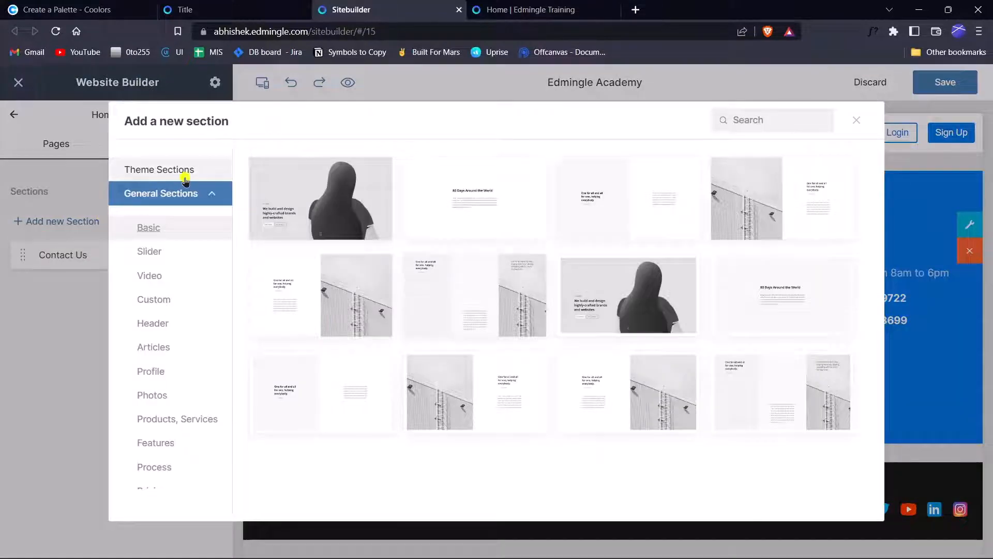
Pick the Image & Text [With CTA] card from the Theme Sections templates.
{"action": "left_click", "coordinate": [184, 173]}
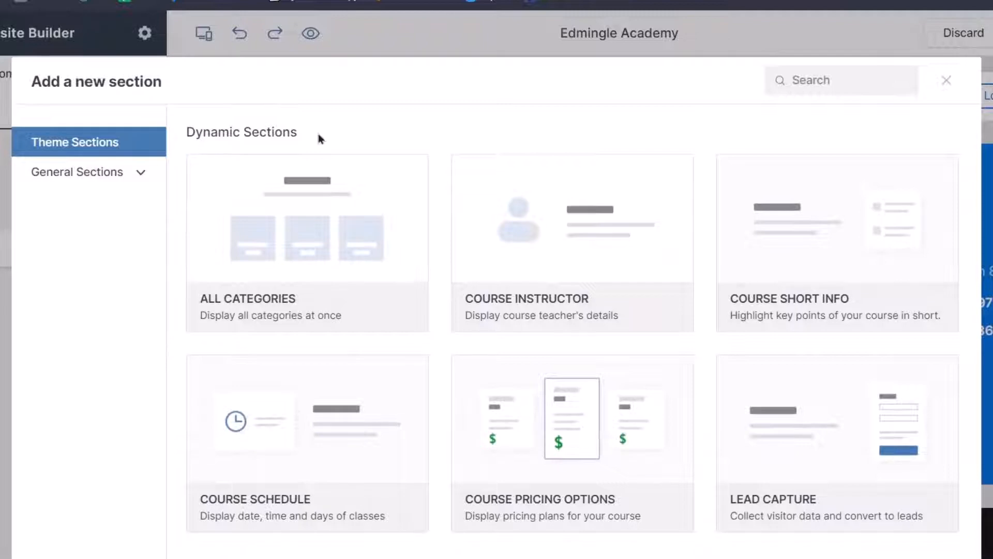
{"action": "scroll", "coordinate": [319, 212], "scroll_direction": "down", "scroll_amount": 15}
{"action": "scroll", "coordinate": [325, 317], "scroll_direction": "down", "scroll_amount": 8}
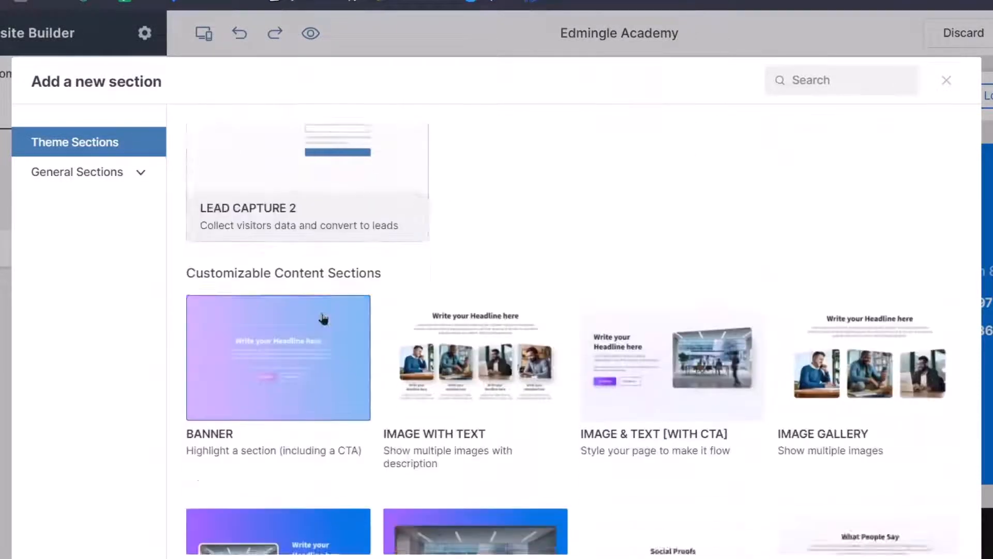
{"action": "scroll", "coordinate": [332, 196], "scroll_direction": "up", "scroll_amount": 2}
{"action": "scroll", "coordinate": [434, 221], "scroll_direction": "up", "scroll_amount": 1}
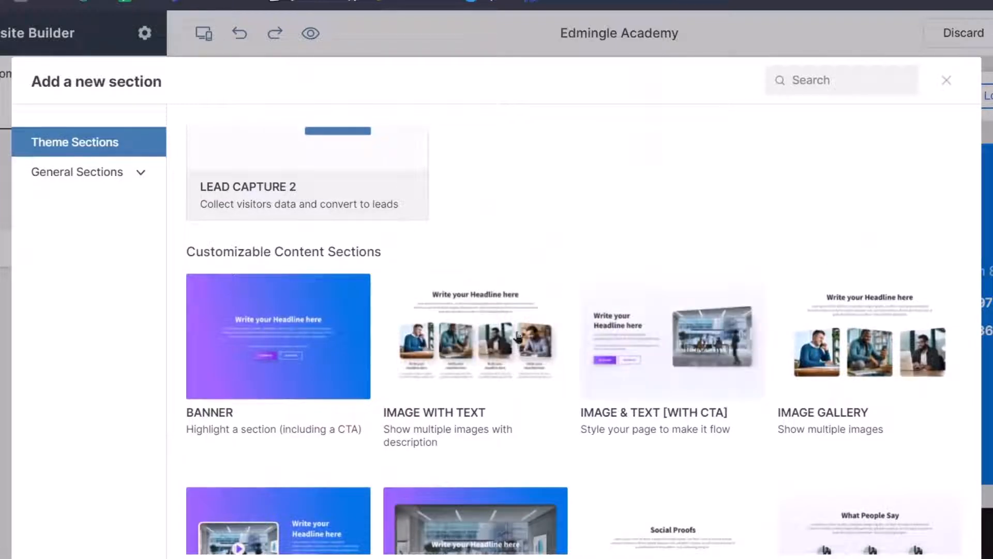
{"action": "scroll", "coordinate": [592, 329], "scroll_direction": "down", "scroll_amount": 5}
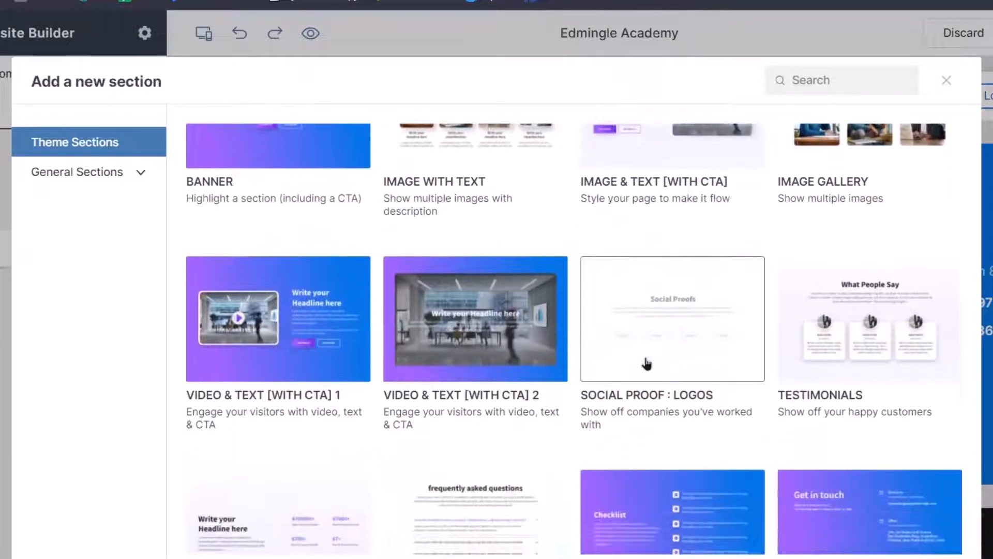
{"action": "scroll", "coordinate": [646, 361], "scroll_direction": "up", "scroll_amount": 3}
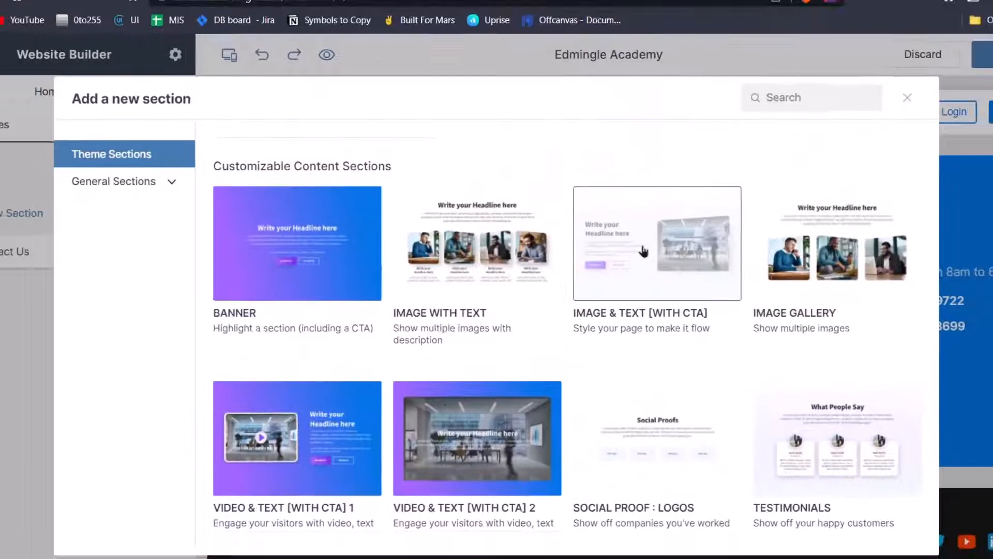
{"action": "left_click", "coordinate": [657, 249]}
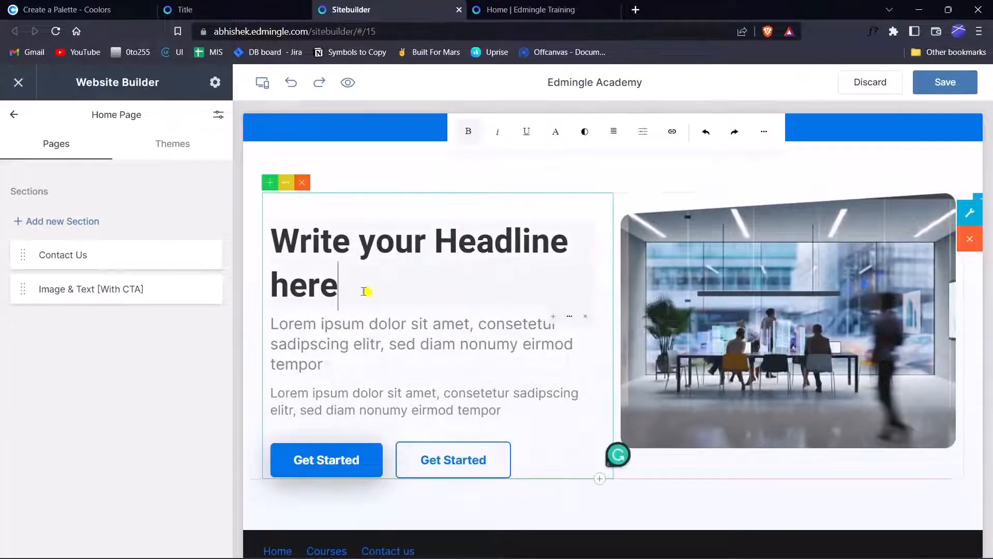
Replace the placeholder headline with 'Whatever you want', then save and publish the page.
{"action": "left_click_drag", "start_coordinate": [366, 290], "coordinate": [297, 252]}
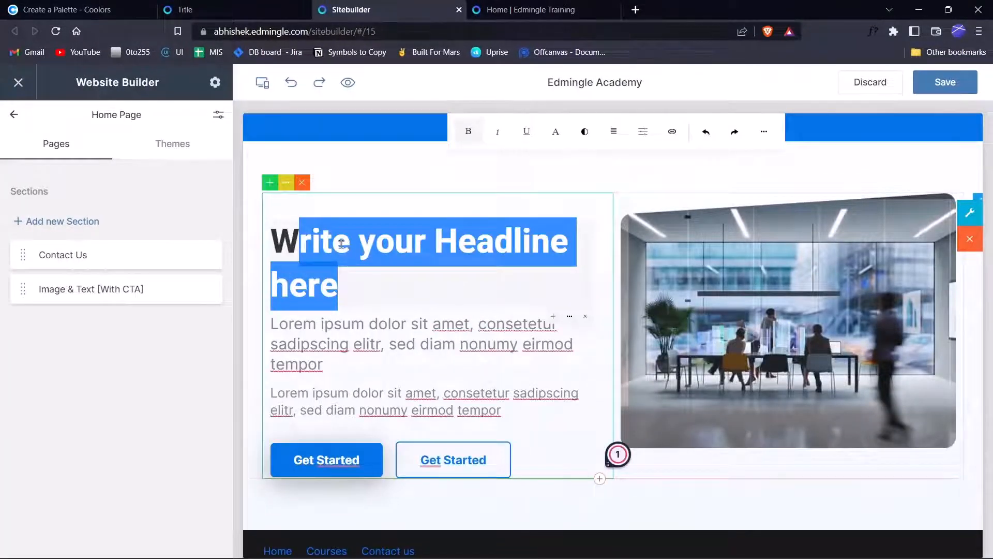
{"action": "key", "text": "ctrl+a"}
{"action": "type", "text": "What"}
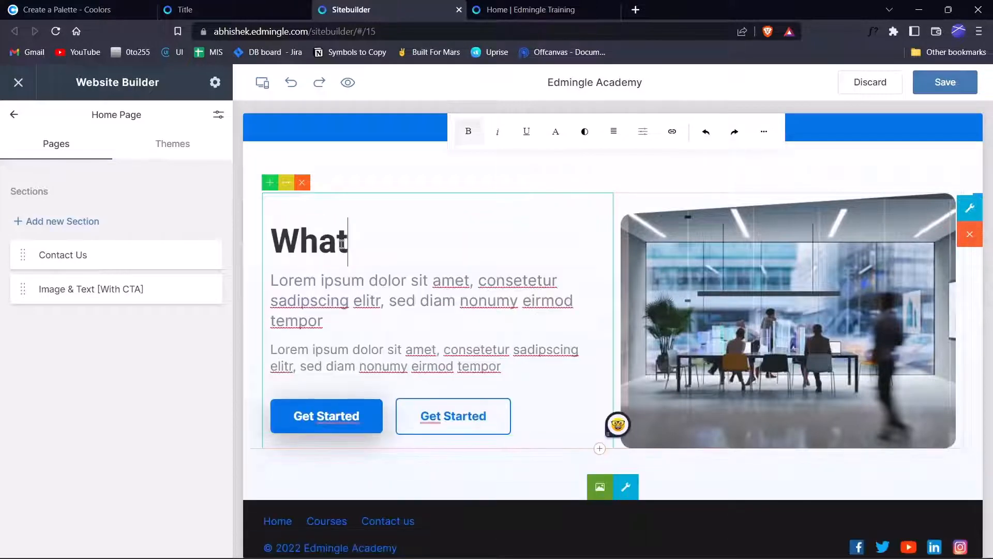
{"action": "type", "text": "ever uou"}
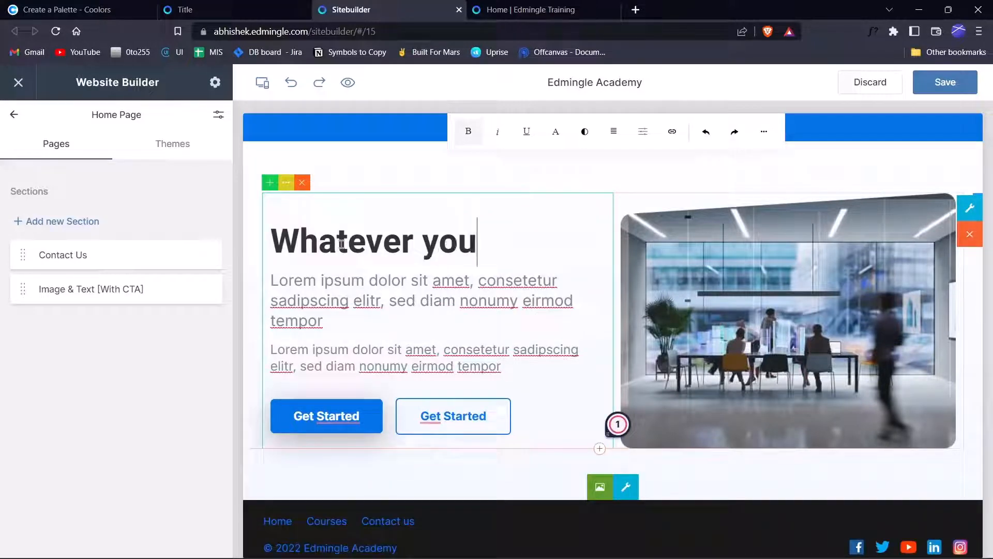
{"action": "type", "text": " wst"}
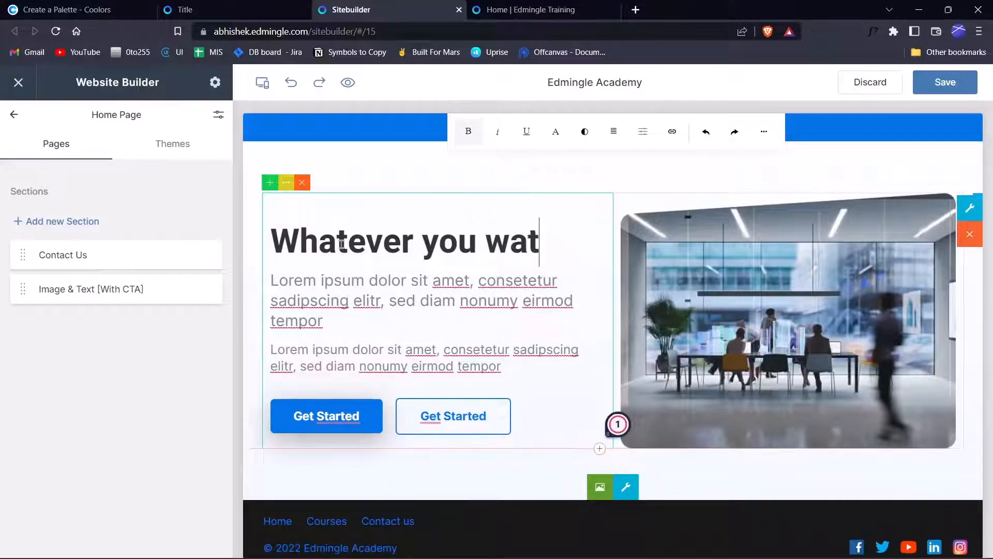
{"action": "key", "text": "BackSpace"}
{"action": "type", "text": "nt"}
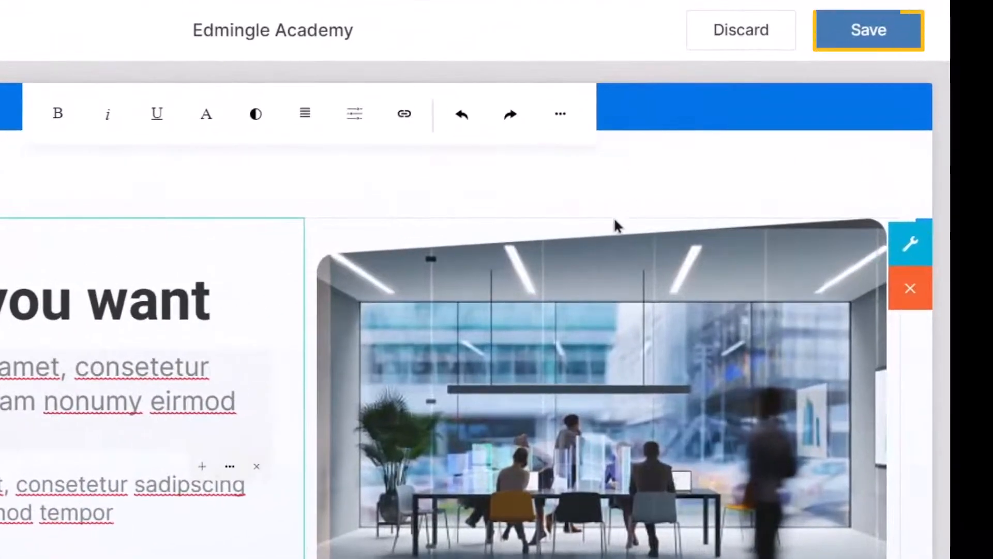
{"action": "left_click", "coordinate": [907, 30]}
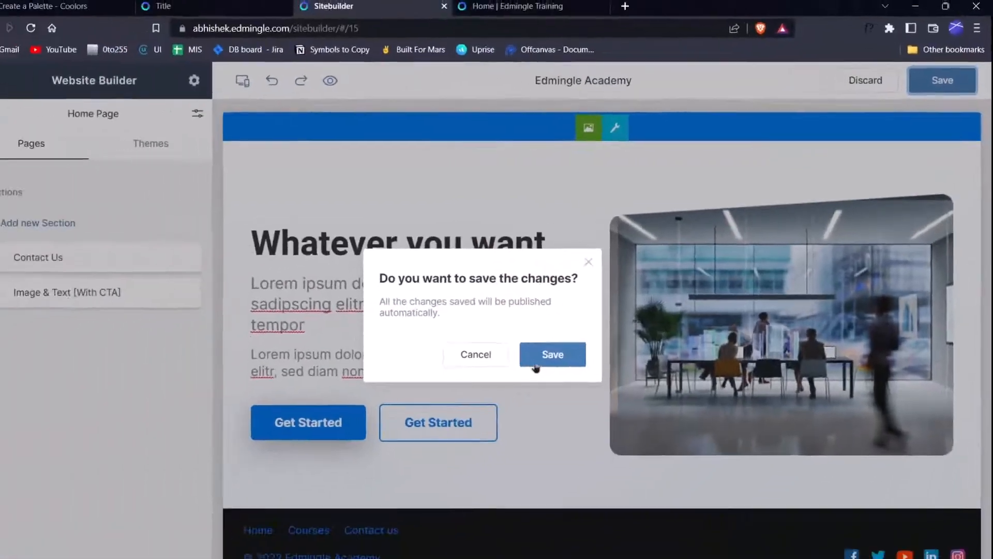
{"action": "left_click", "coordinate": [536, 365]}
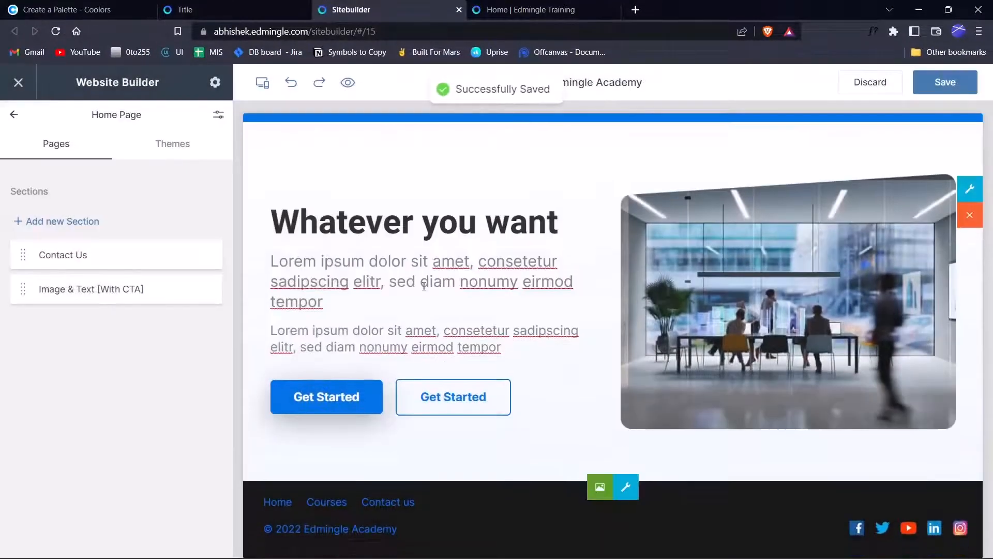
Reorder the Sections list so Image & Text [With CTA] sits above Contact Us.
{"action": "scroll", "coordinate": [493, 232], "scroll_direction": "down", "scroll_amount": 5}
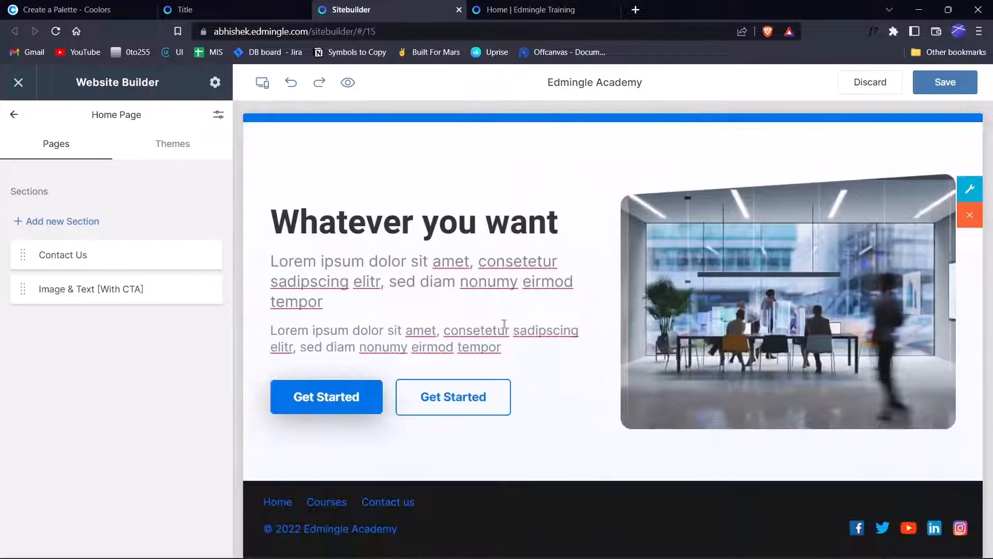
{"action": "scroll", "coordinate": [489, 207], "scroll_direction": "up", "scroll_amount": 5}
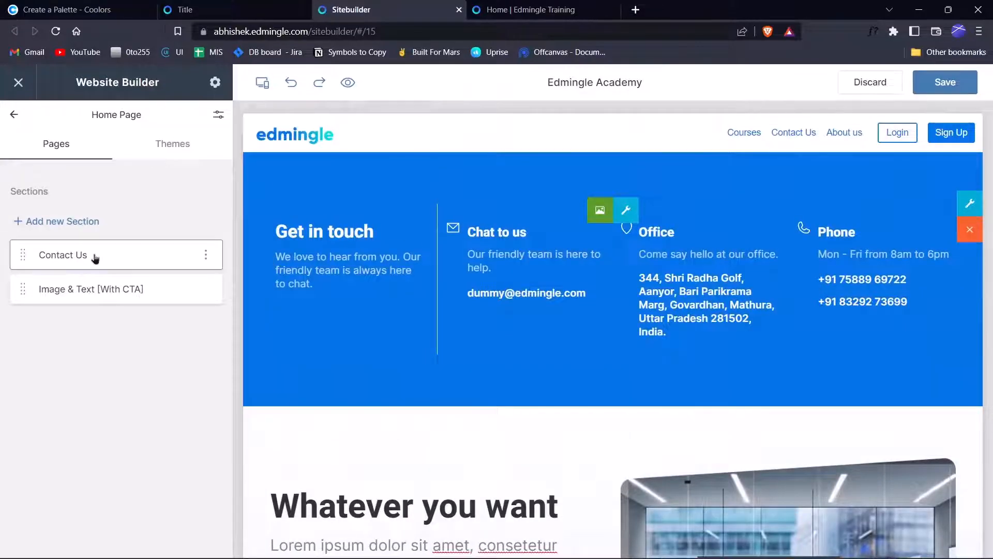
{"action": "left_click_drag", "start_coordinate": [92, 255], "coordinate": [90, 313]}
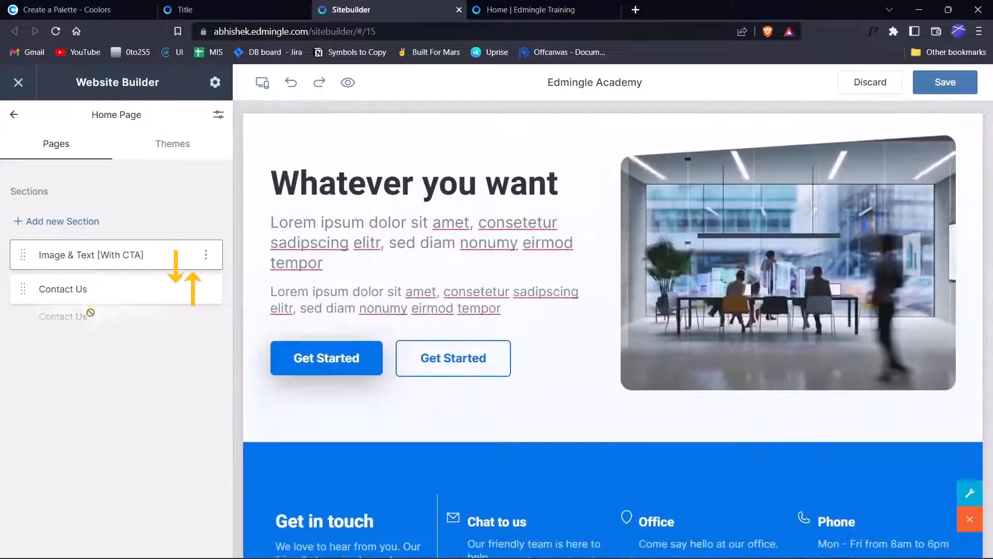
{"action": "left_click_drag", "start_coordinate": [104, 249], "coordinate": [100, 321]}
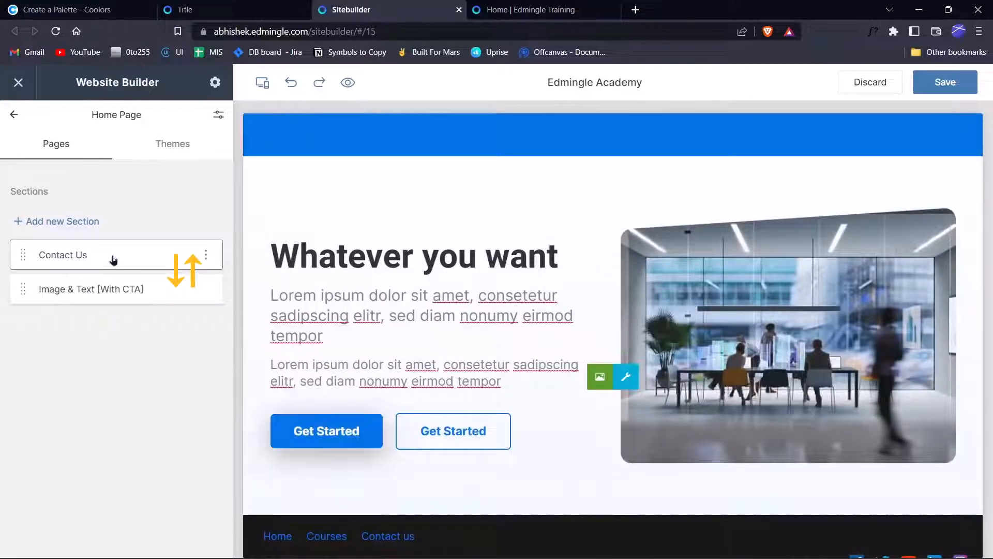
{"action": "left_click_drag", "start_coordinate": [114, 259], "coordinate": [108, 288]}
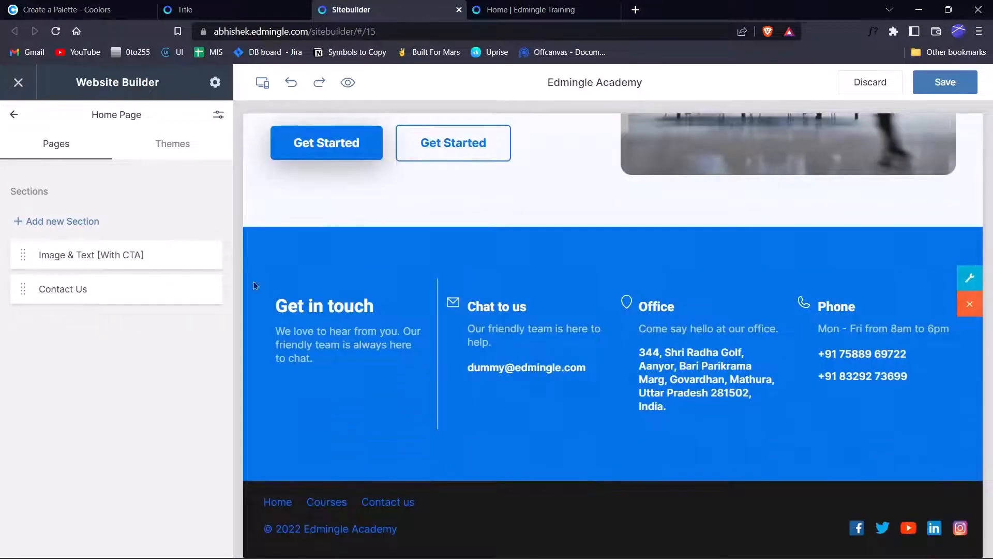
{"action": "scroll", "coordinate": [581, 356], "scroll_direction": "up", "scroll_amount": 6}
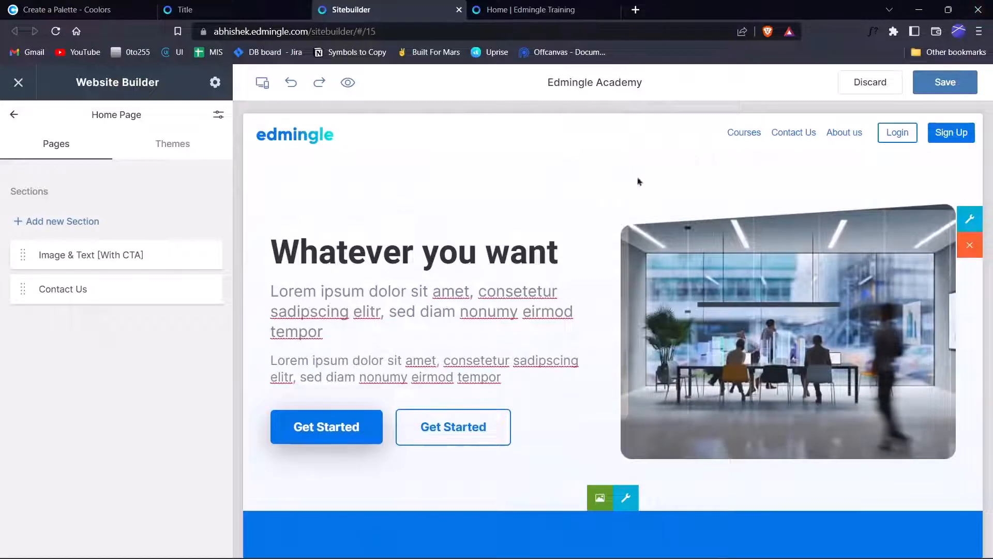
Pick the Category Courses theme card, adding a 'Top Category' section above Contact Us.
{"action": "left_click", "coordinate": [72, 222]}
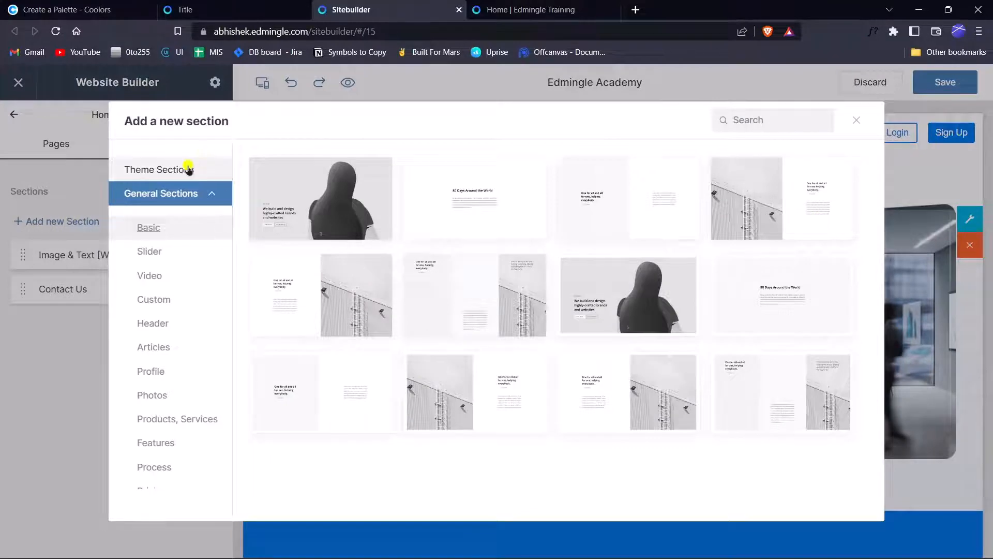
{"action": "left_click", "coordinate": [189, 166]}
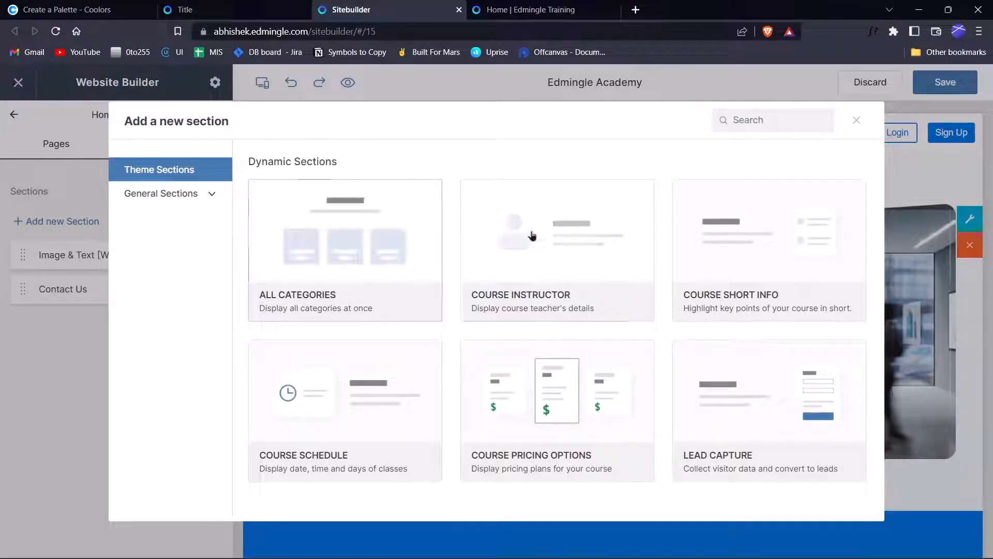
{"action": "scroll", "coordinate": [585, 236], "scroll_direction": "down", "scroll_amount": 1}
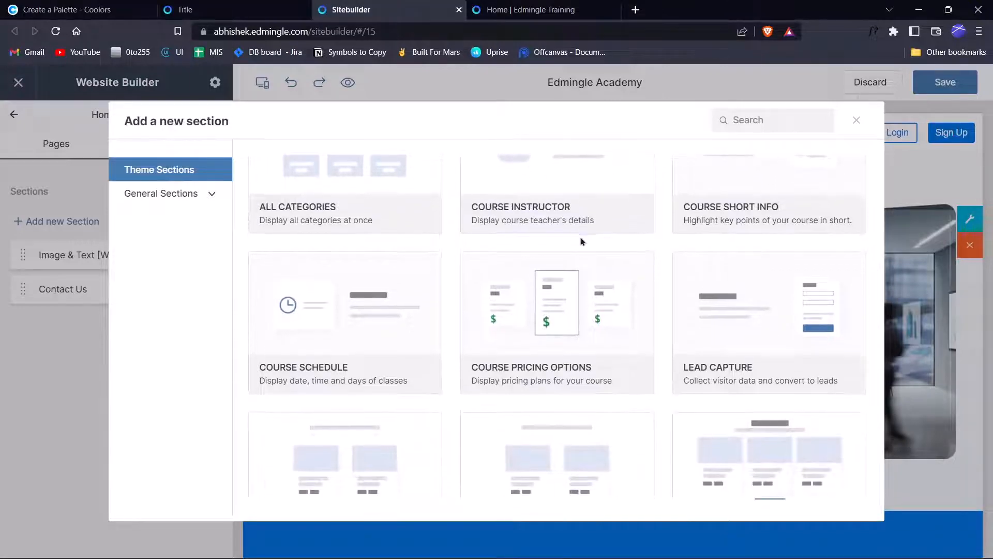
{"action": "scroll", "coordinate": [561, 311], "scroll_direction": "down", "scroll_amount": 3}
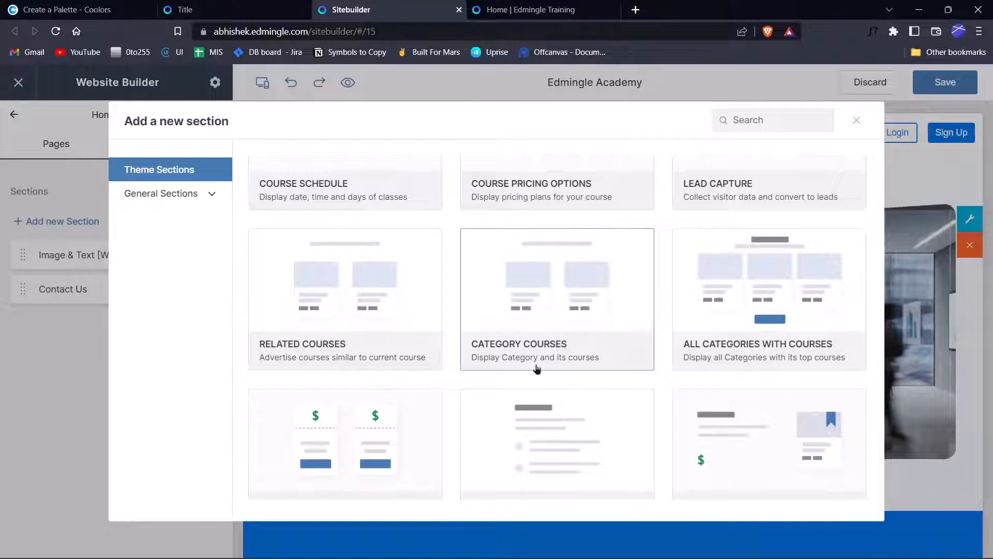
{"action": "scroll", "coordinate": [541, 357], "scroll_direction": "up", "scroll_amount": 2}
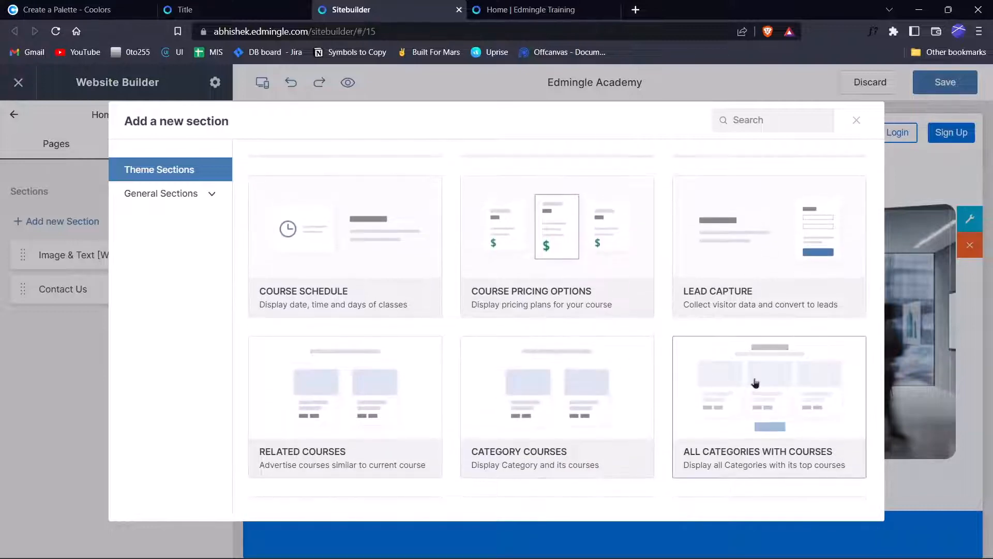
{"action": "scroll", "coordinate": [600, 374], "scroll_direction": "down", "scroll_amount": 2}
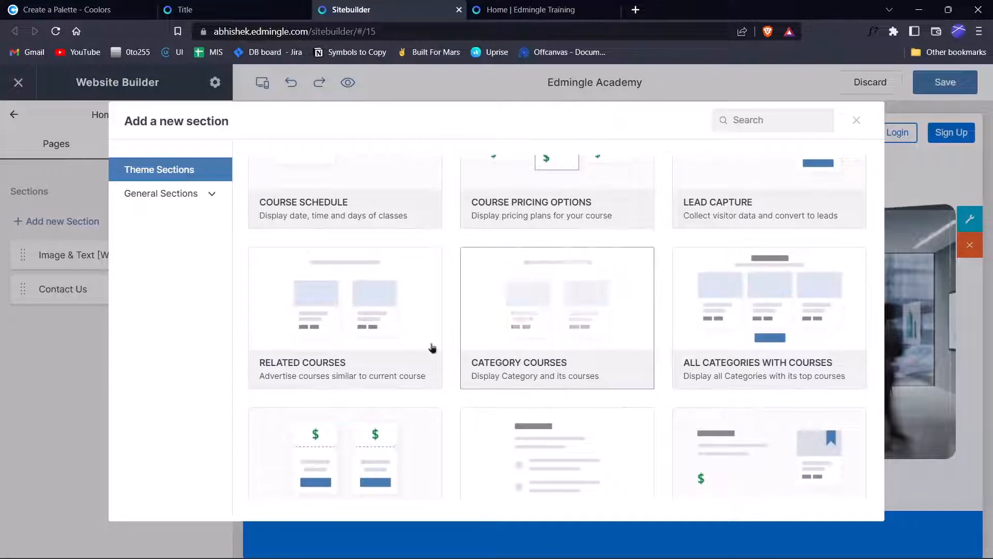
{"action": "scroll", "coordinate": [351, 357], "scroll_direction": "up", "scroll_amount": 2}
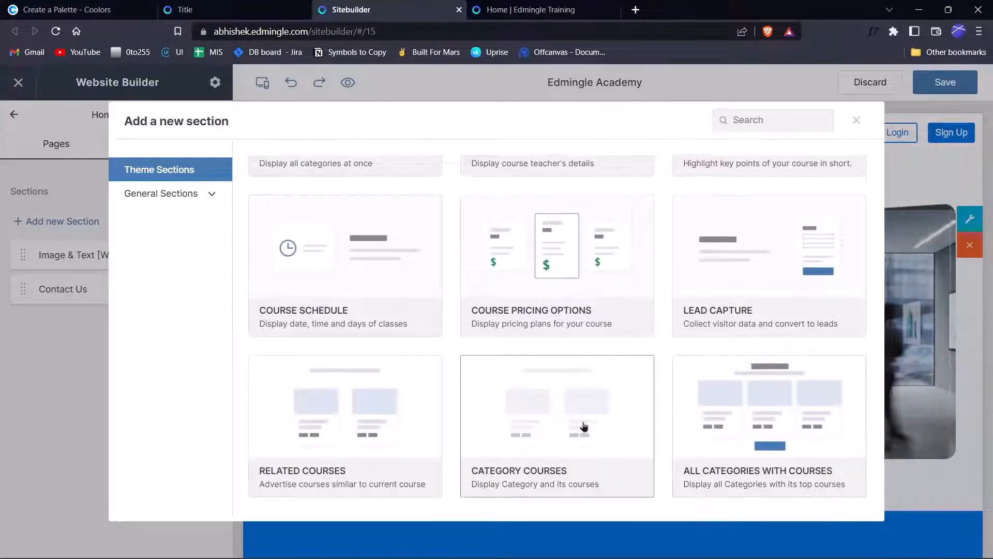
{"action": "scroll", "coordinate": [583, 428], "scroll_direction": "down", "scroll_amount": 2}
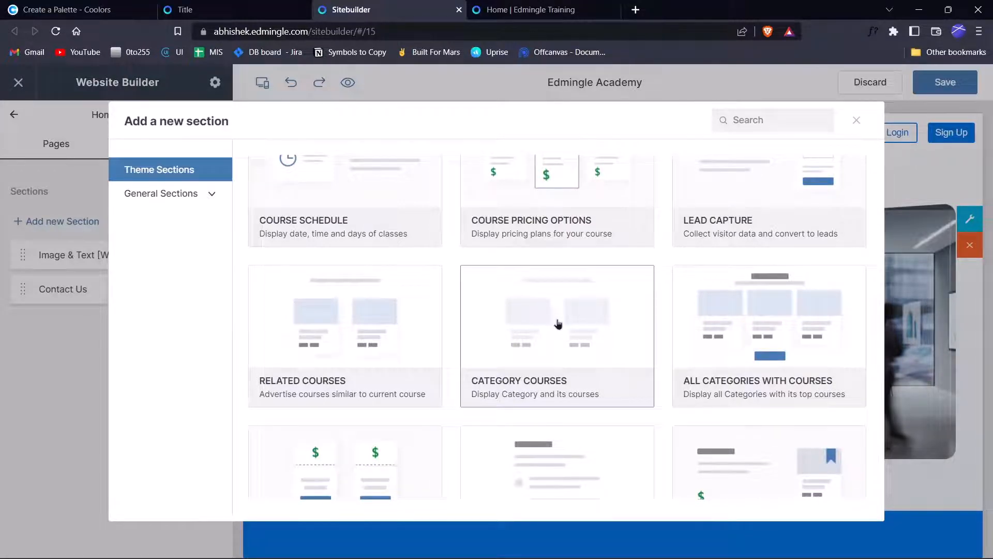
{"action": "left_click", "coordinate": [558, 319]}
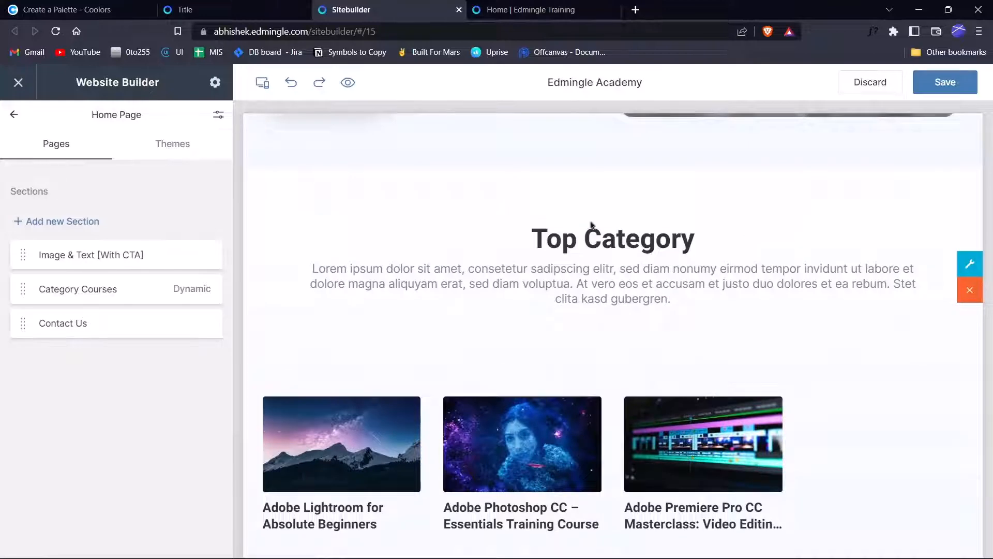
{"action": "scroll", "coordinate": [686, 329], "scroll_direction": "down", "scroll_amount": 5}
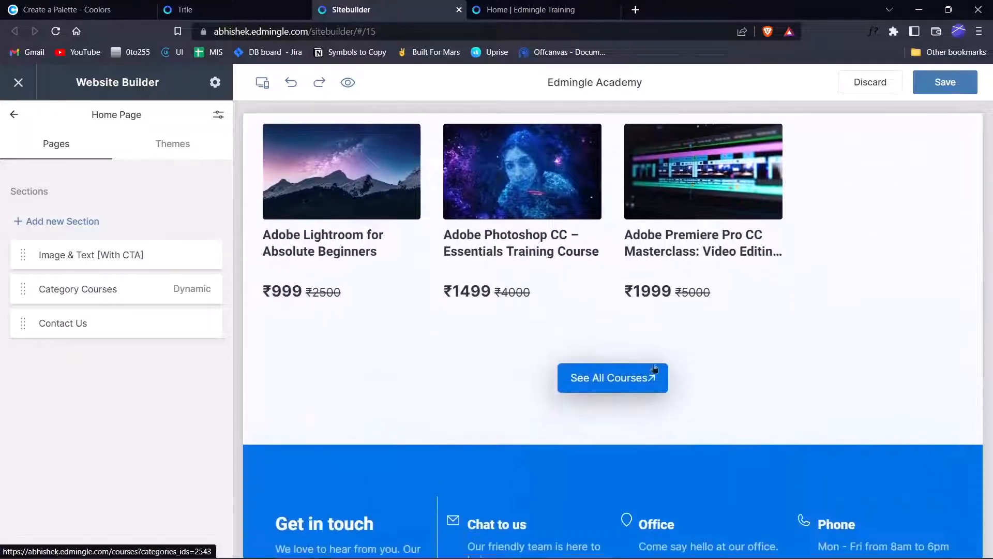
{"action": "scroll", "coordinate": [609, 367], "scroll_direction": "up", "scroll_amount": 2}
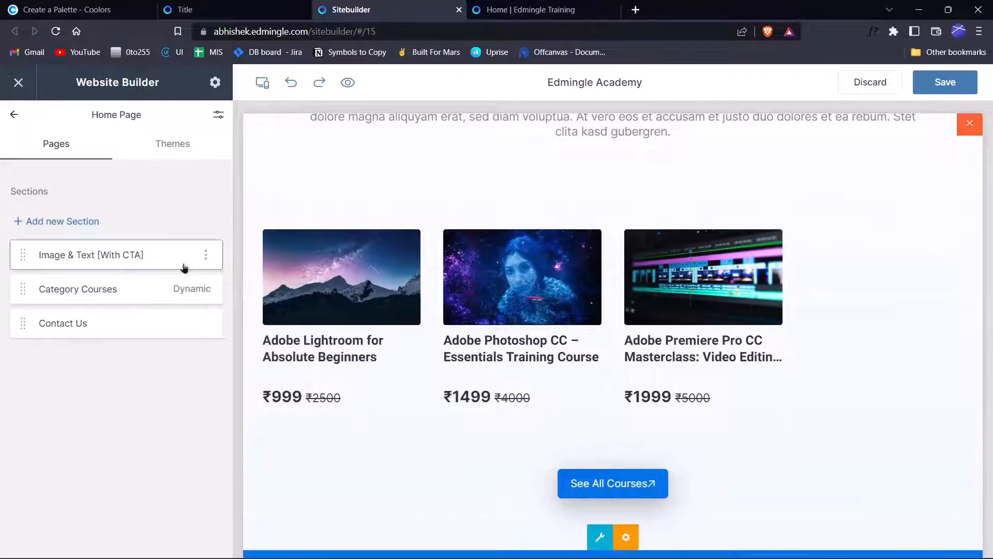
{"action": "left_click", "coordinate": [101, 287]}
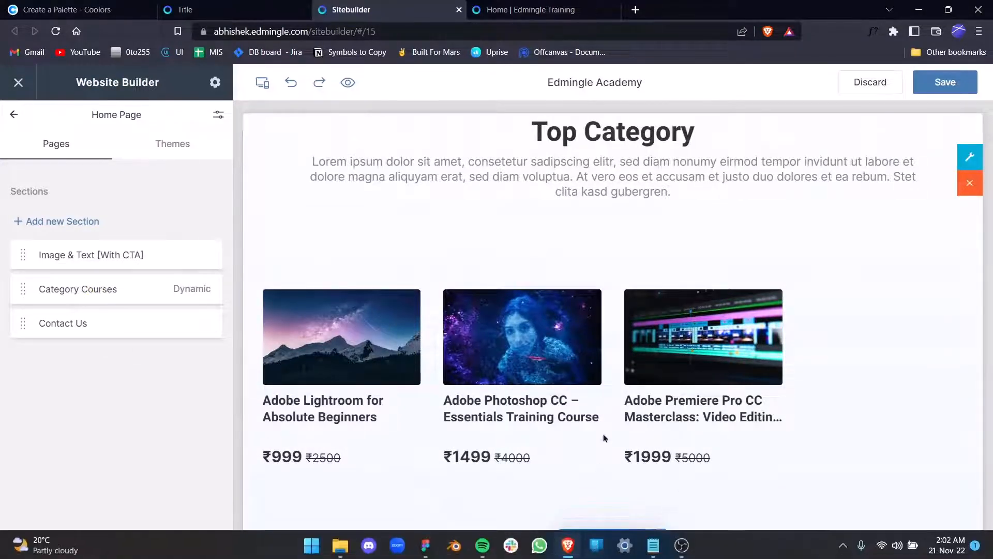
{"action": "scroll", "coordinate": [604, 436], "scroll_direction": "down", "scroll_amount": 2}
{"action": "mouse_move", "coordinate": [600, 509]}
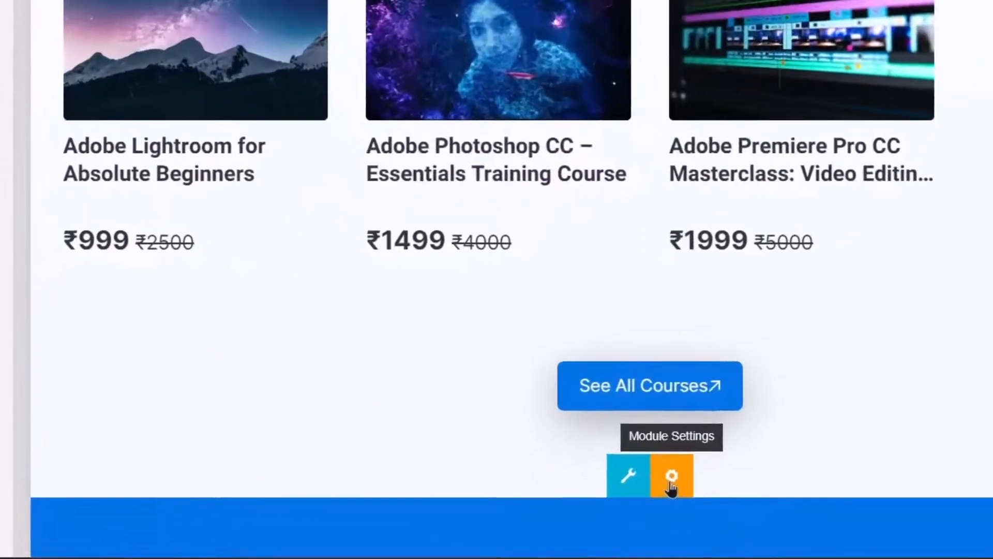
Open the section's category list and check the course categories in the admin dashboard.
{"action": "left_click", "coordinate": [626, 509]}
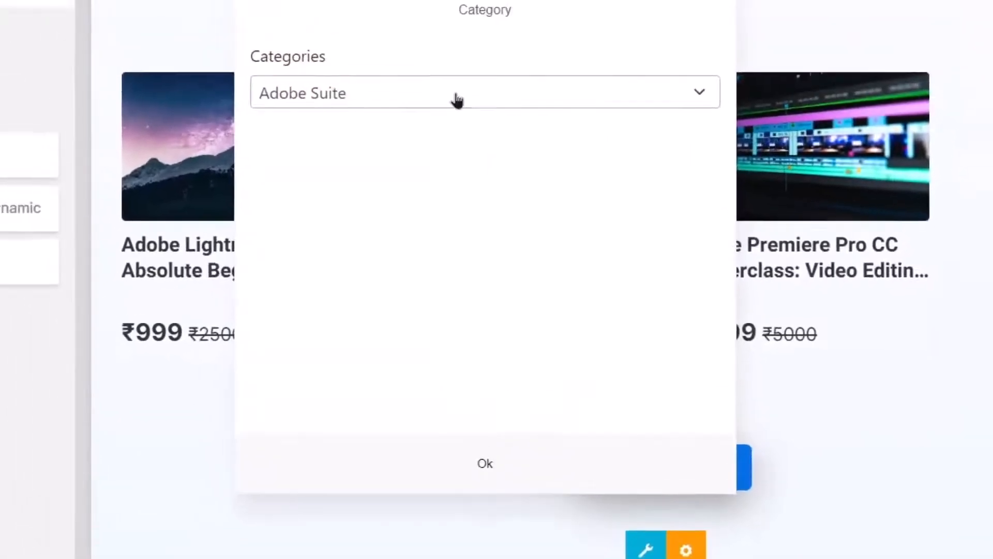
{"action": "left_click", "coordinate": [468, 137]}
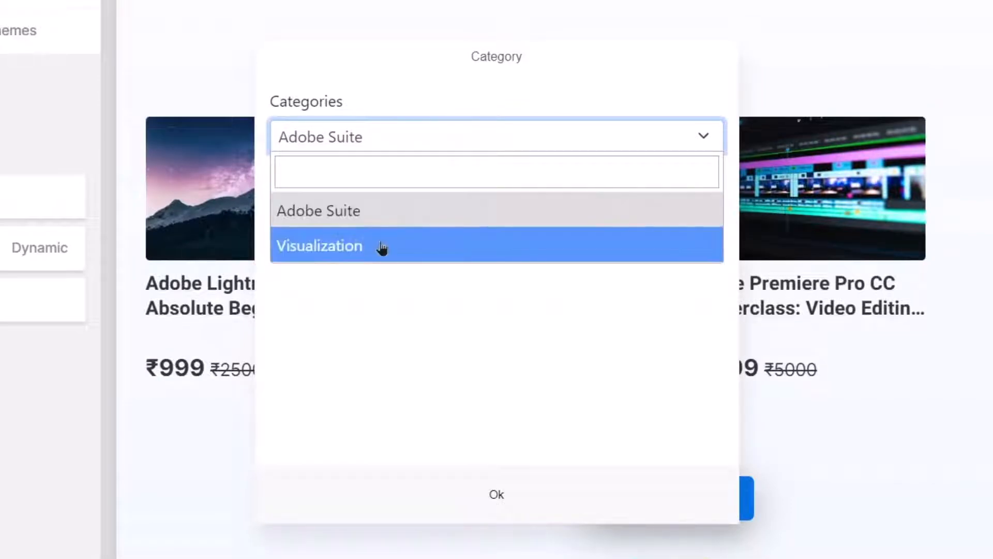
{"action": "left_click", "coordinate": [384, 290]}
{"action": "left_click", "coordinate": [185, 6]}
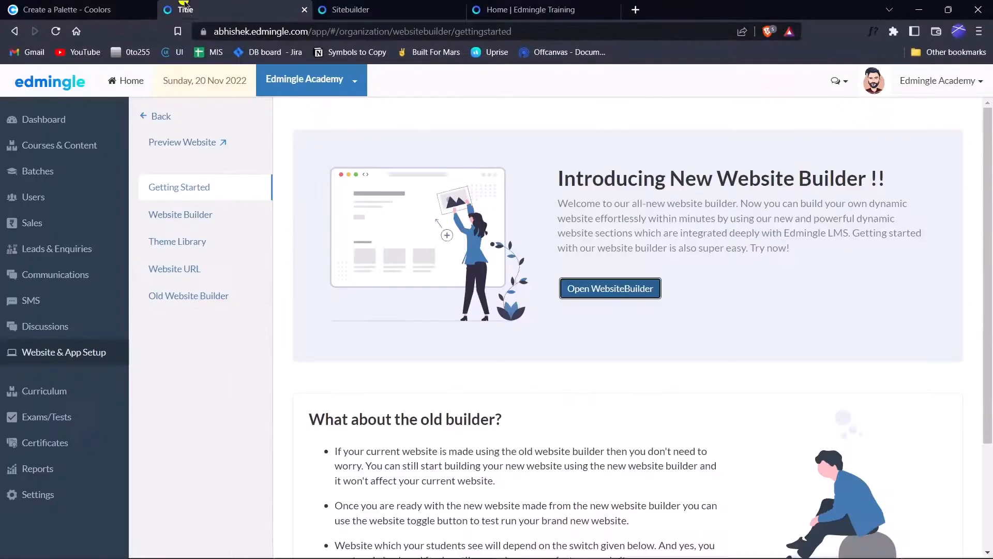
{"action": "left_click", "coordinate": [53, 155]}
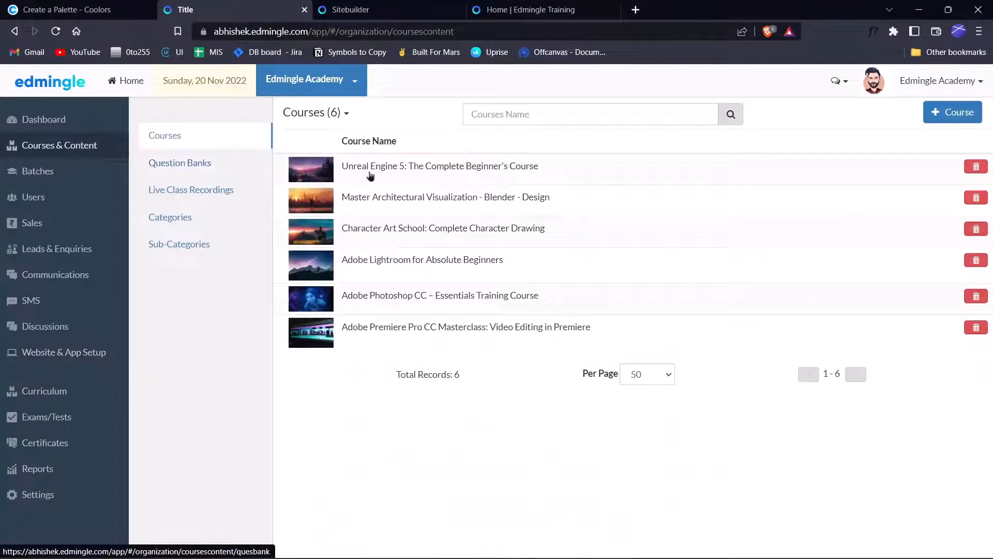
{"action": "left_click", "coordinate": [206, 228]}
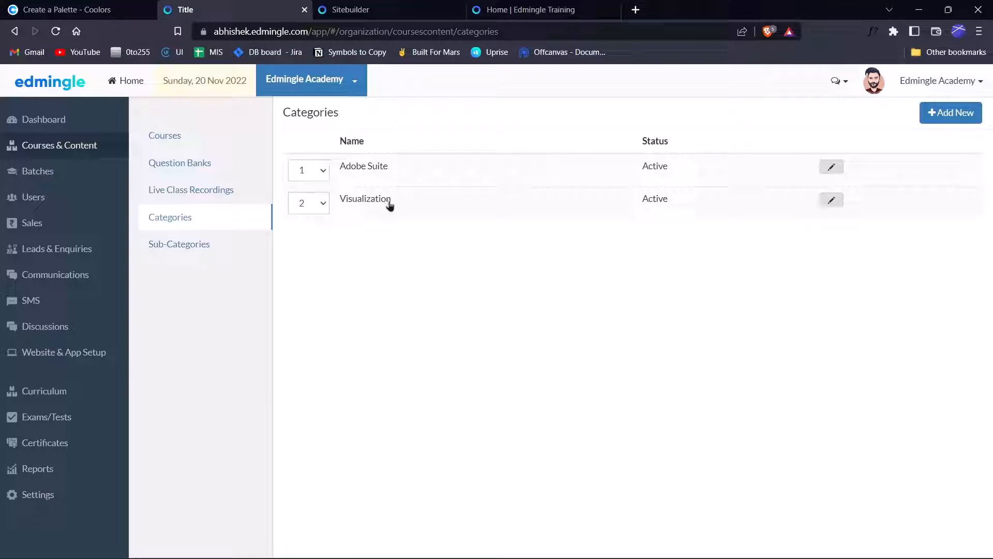
{"action": "left_click", "coordinate": [386, 6]}
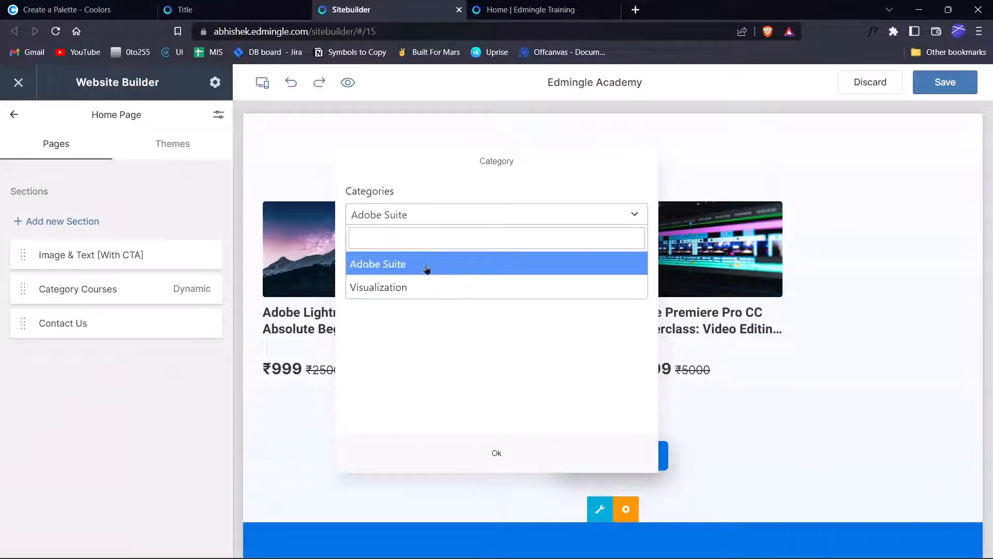
Apply the Visualization category to the section and select its Top Category heading.
{"action": "left_click", "coordinate": [394, 290]}
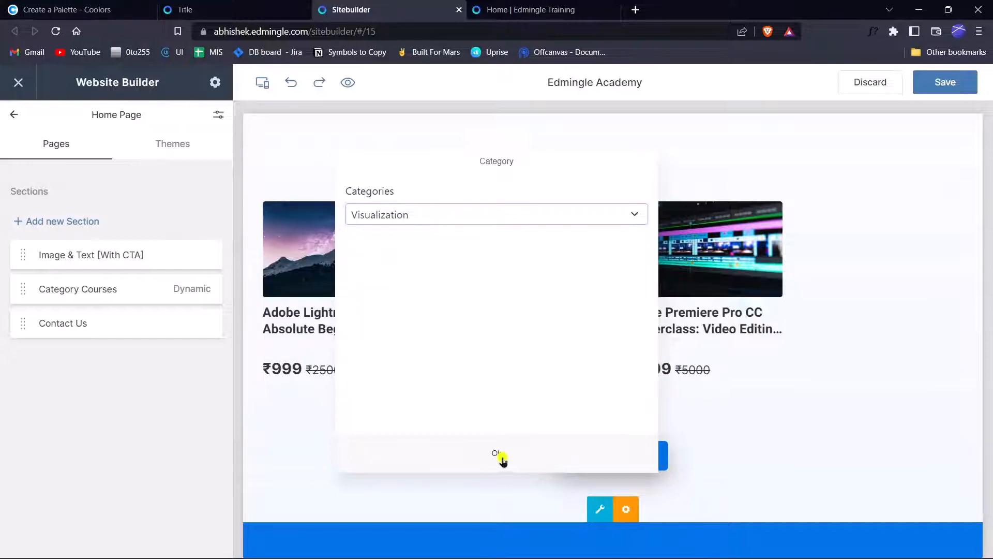
{"action": "left_click", "coordinate": [499, 455]}
{"action": "scroll", "coordinate": [334, 314], "scroll_direction": "up", "scroll_amount": 2}
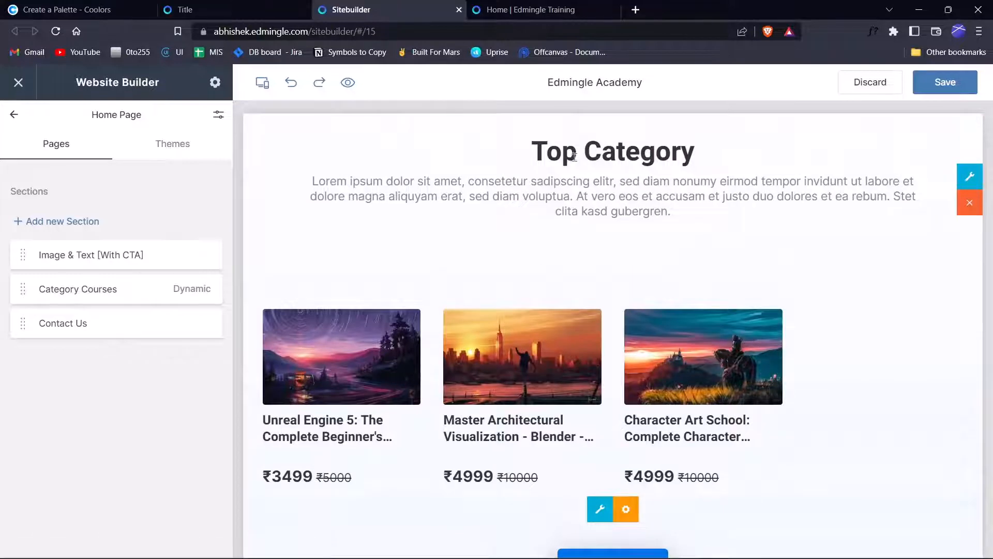
{"action": "left_click_drag", "start_coordinate": [530, 155], "coordinate": [723, 160]}
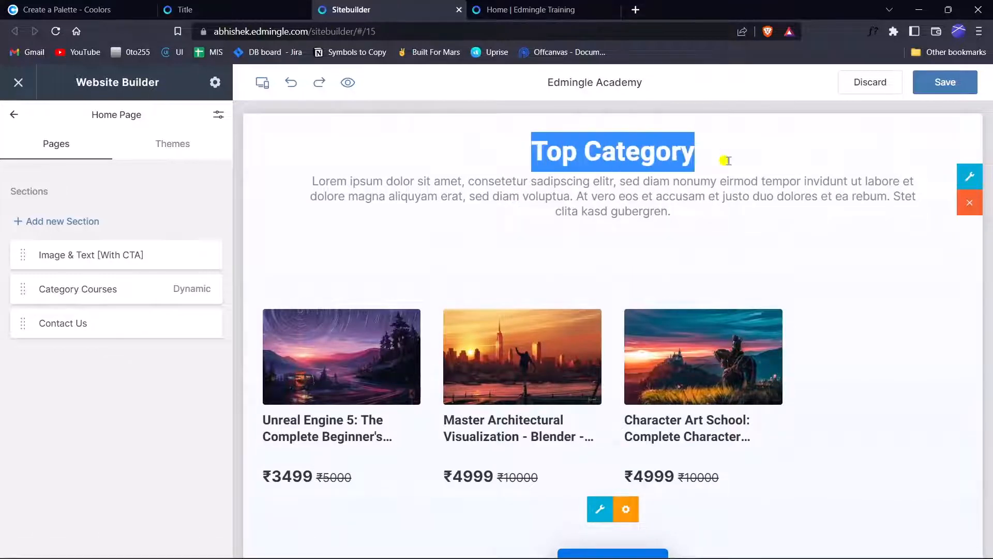
Rename the section heading from 'Top Category' to 'Top Selling Courses'.
{"action": "left_click", "coordinate": [656, 259]}
{"action": "scroll", "coordinate": [630, 191], "scroll_direction": "up", "scroll_amount": 2}
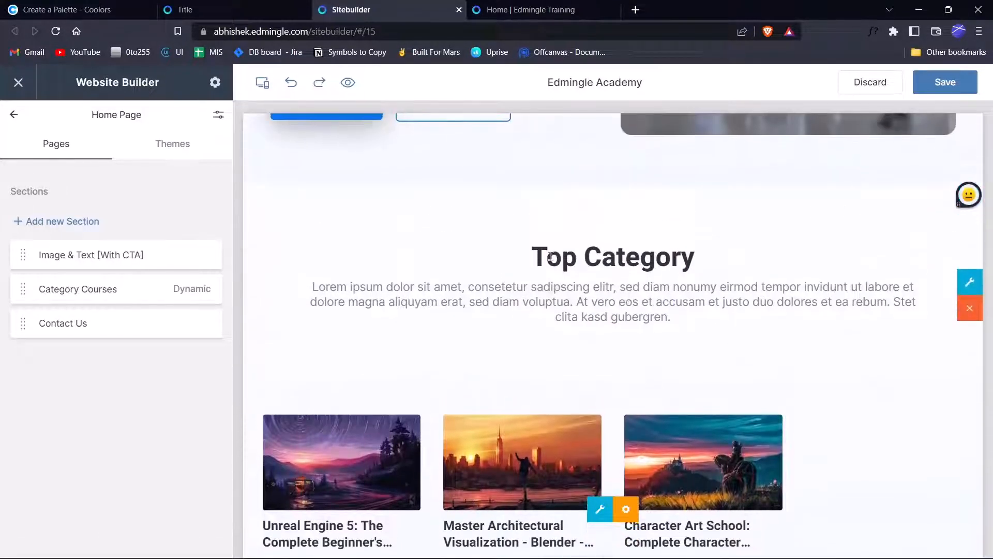
{"action": "left_click_drag", "start_coordinate": [537, 253], "coordinate": [725, 253]}
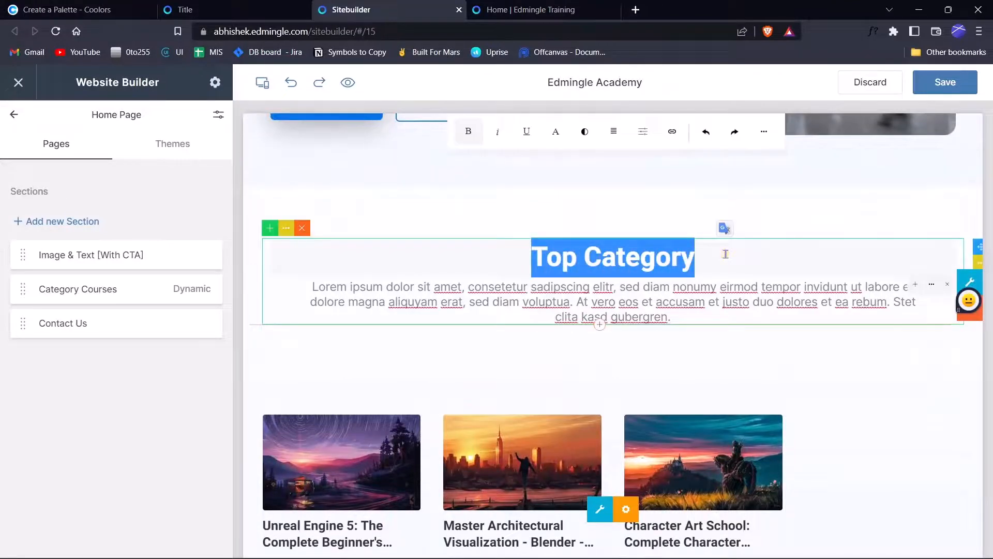
{"action": "type", "text": "Top b"}
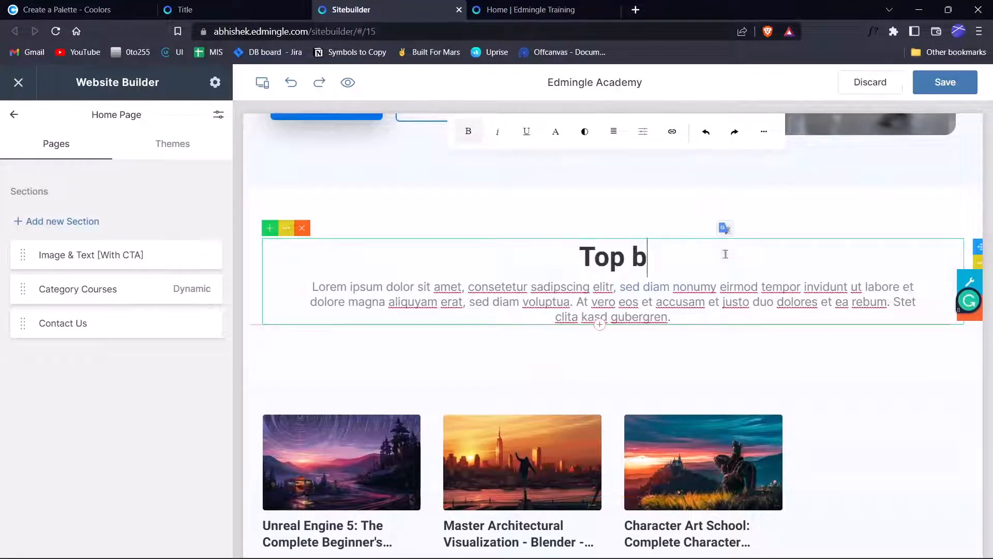
{"action": "key", "text": "BackSpace"}
{"action": "type", "text": "Sell"}
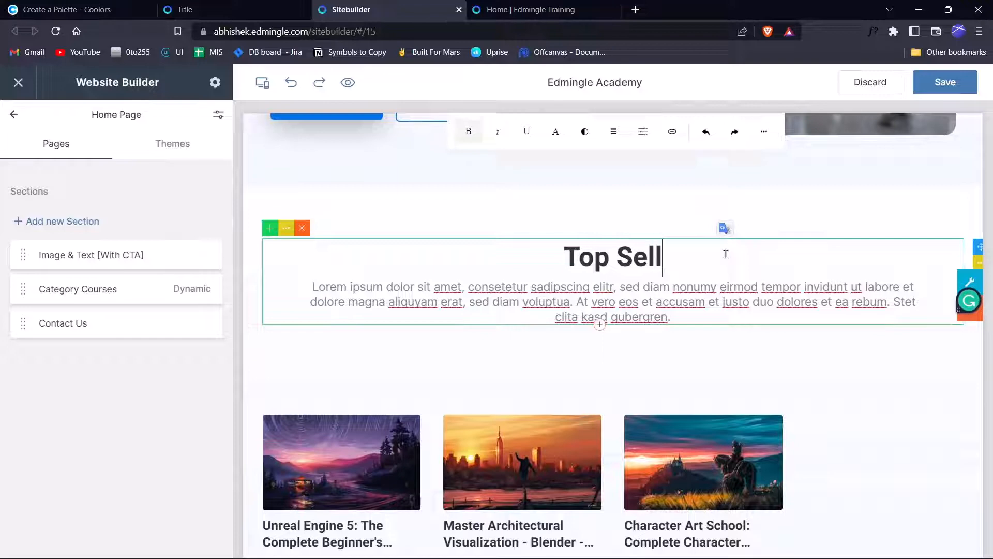
{"action": "type", "text": "ing Courses"}
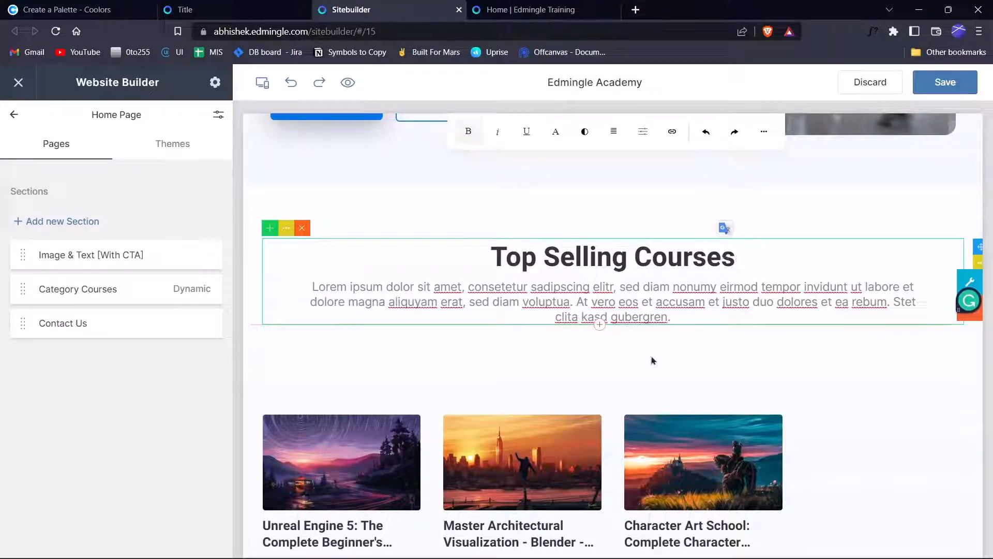
Delete the Lorem placeholder paragraph under the heading.
{"action": "left_click", "coordinate": [671, 305]}
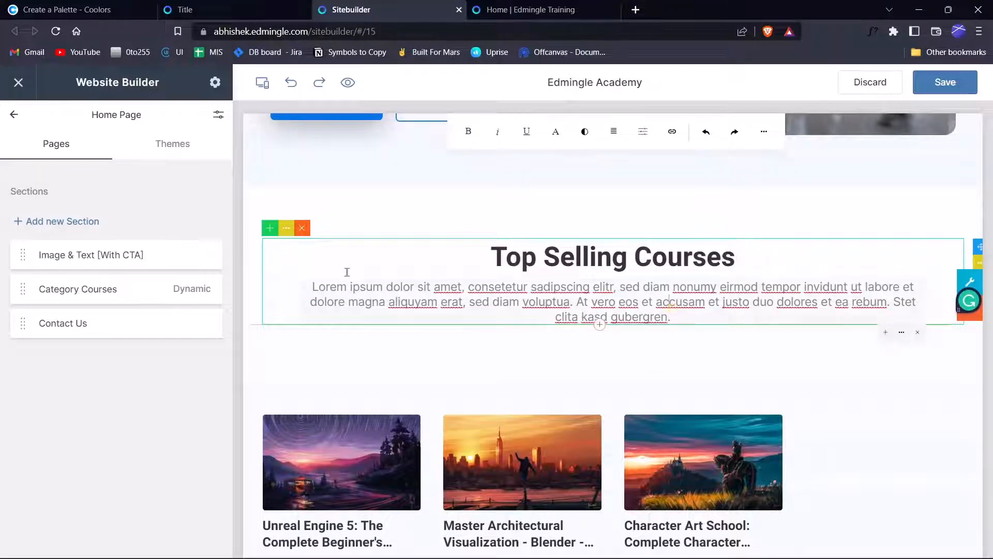
{"action": "left_click_drag", "start_coordinate": [670, 317], "coordinate": [288, 290]}
{"action": "left_click", "coordinate": [434, 311]}
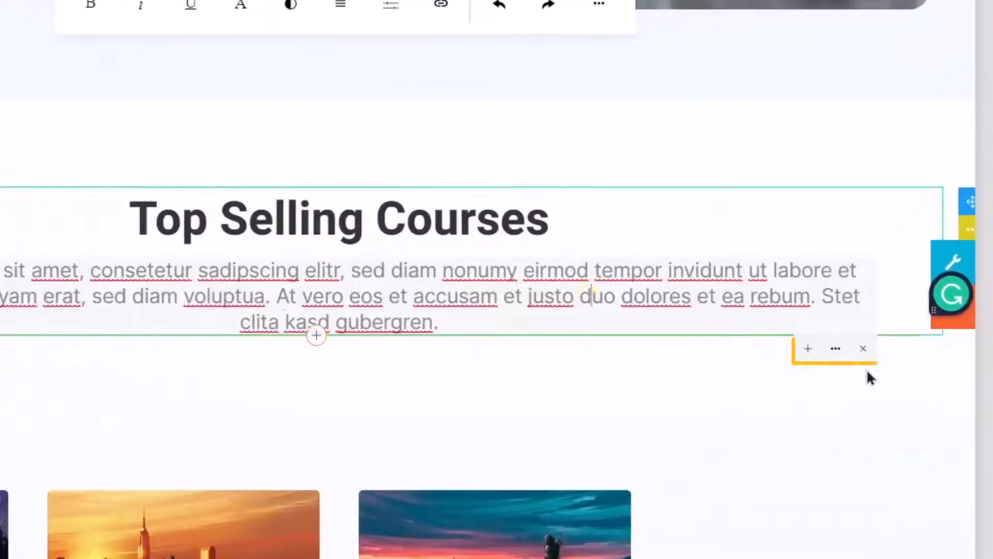
{"action": "left_click", "coordinate": [863, 349]}
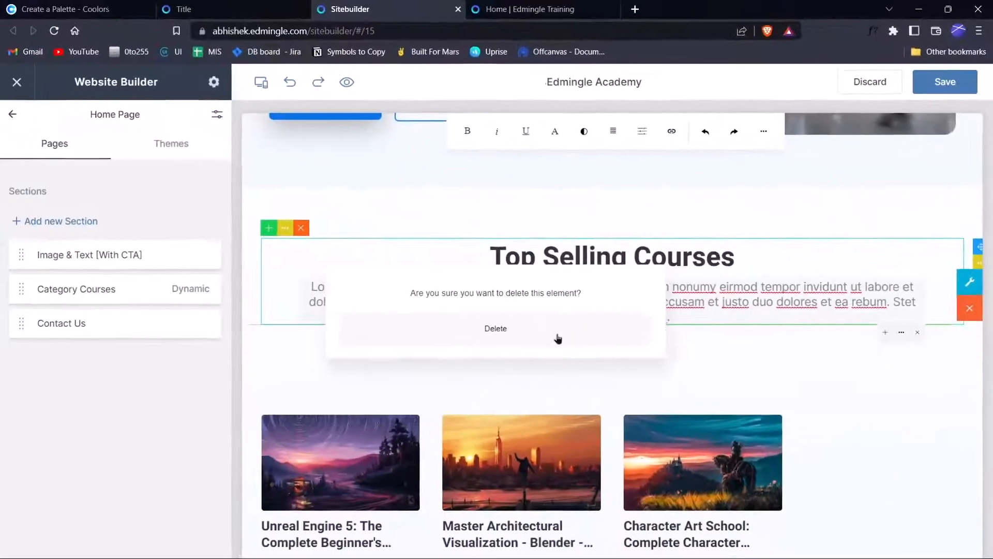
{"action": "left_click", "coordinate": [511, 328]}
Save and publish the Home Page changes.
{"action": "scroll", "coordinate": [514, 348], "scroll_direction": "up", "scroll_amount": 10}
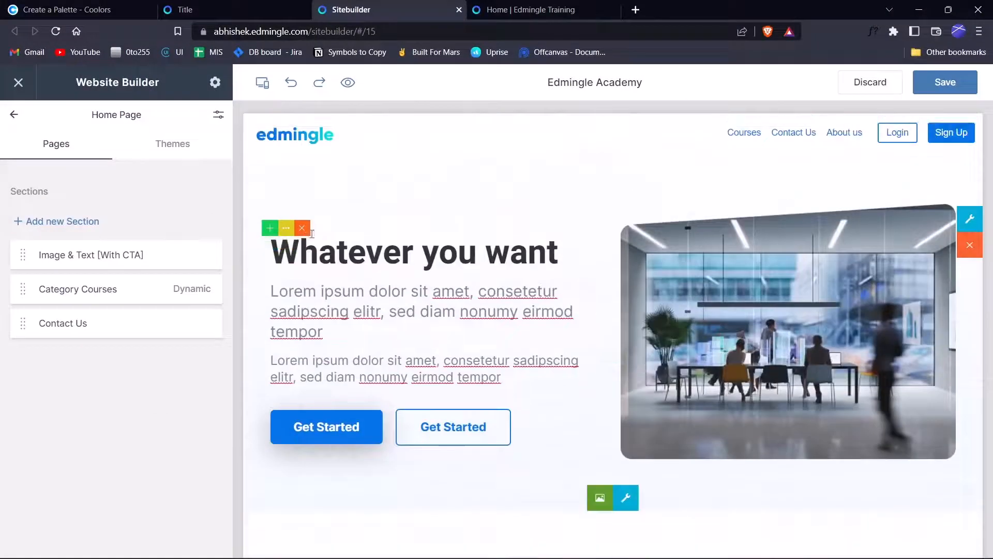
{"action": "scroll", "coordinate": [561, 372], "scroll_direction": "down", "scroll_amount": 8}
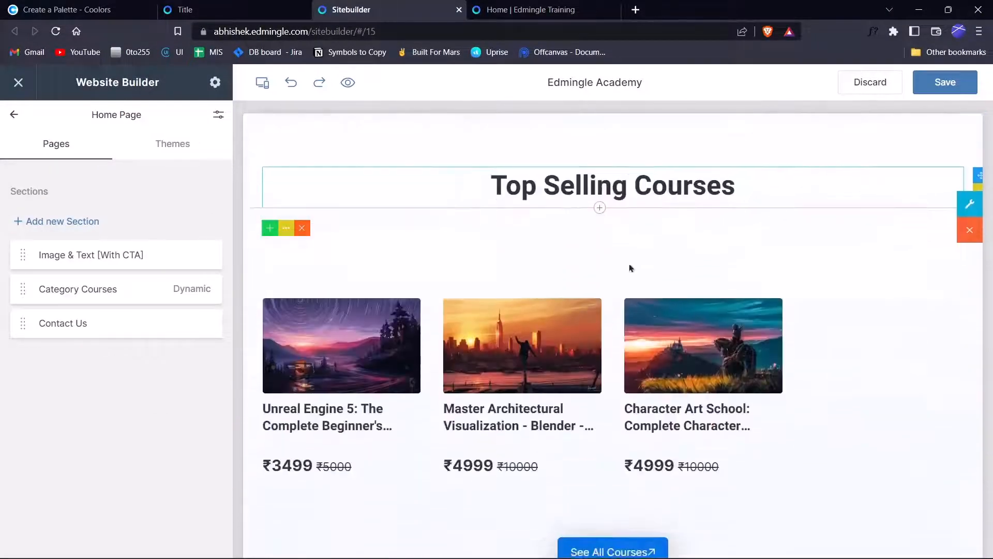
{"action": "left_click", "coordinate": [938, 96]}
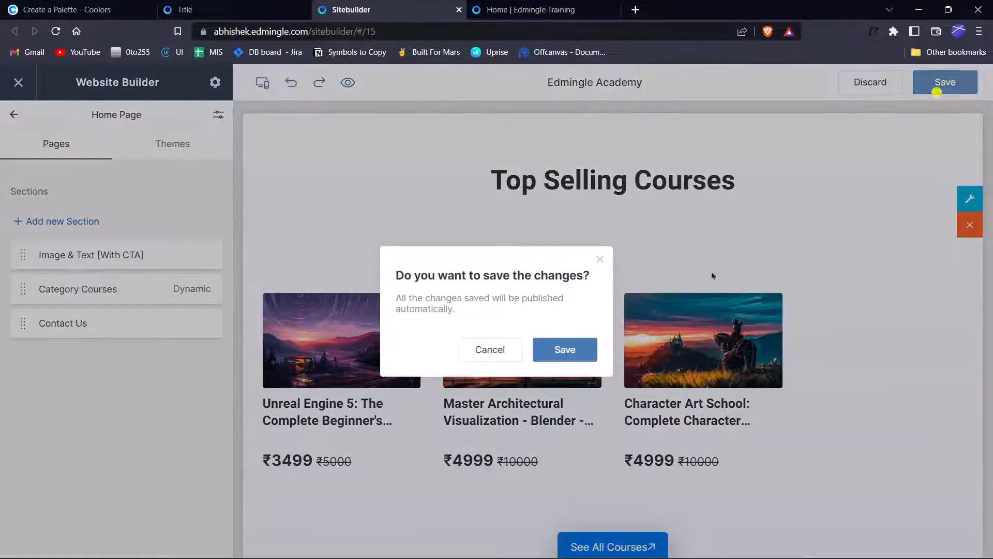
{"action": "left_click", "coordinate": [544, 352]}
{"action": "scroll", "coordinate": [545, 351], "scroll_direction": "up", "scroll_amount": 8}
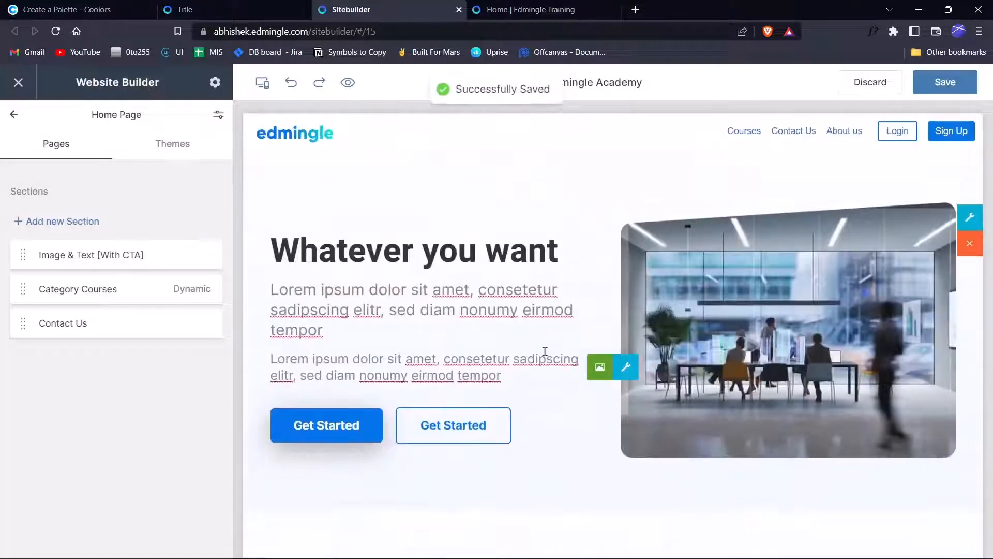
{"action": "scroll", "coordinate": [545, 351], "scroll_direction": "down", "scroll_amount": 4}
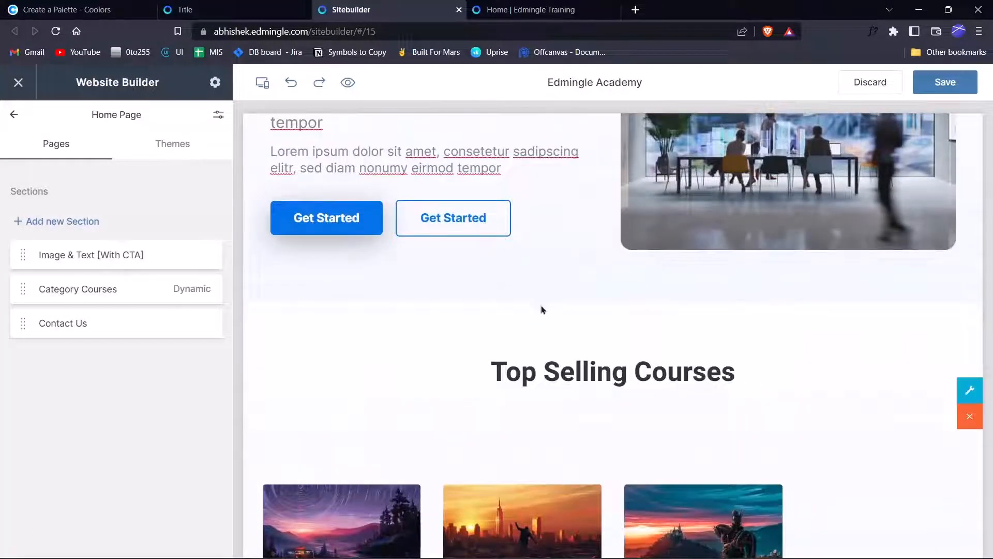
Add the Lead Capture 2 theme section to the Home Page.
{"action": "scroll", "coordinate": [541, 309], "scroll_direction": "down", "scroll_amount": 5}
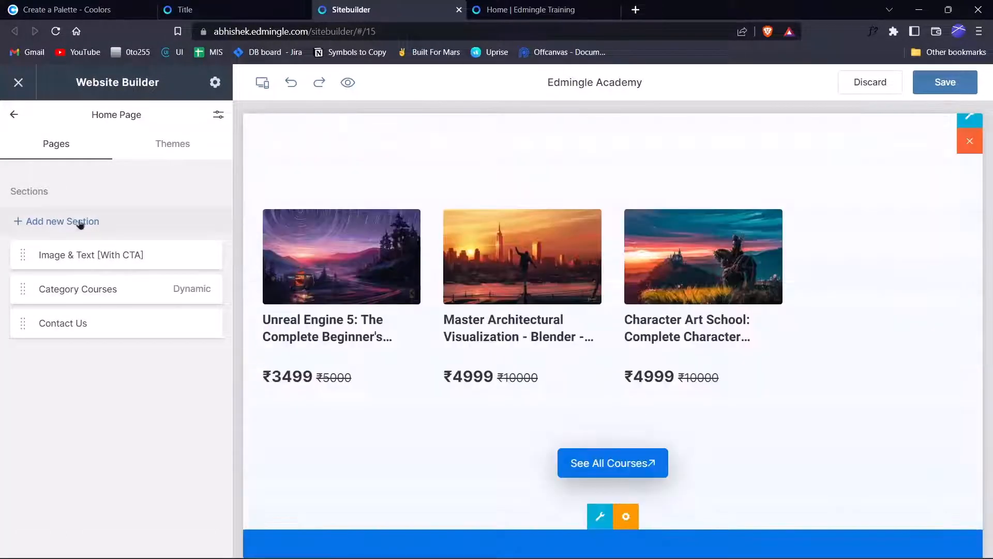
{"action": "left_click", "coordinate": [179, 230]}
{"action": "left_click", "coordinate": [198, 174]}
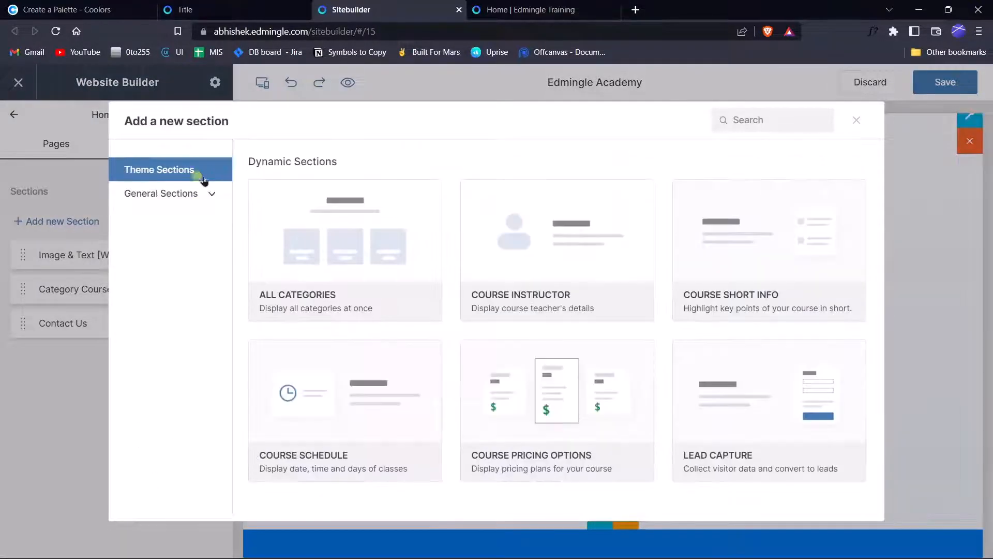
{"action": "scroll", "coordinate": [706, 267], "scroll_direction": "down", "scroll_amount": 5}
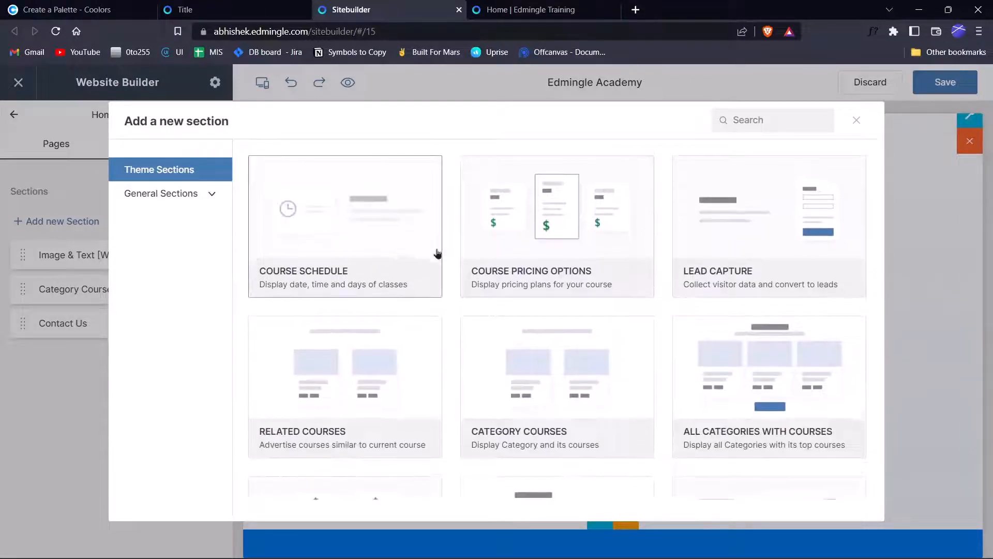
{"action": "scroll", "coordinate": [822, 308], "scroll_direction": "down", "scroll_amount": 6}
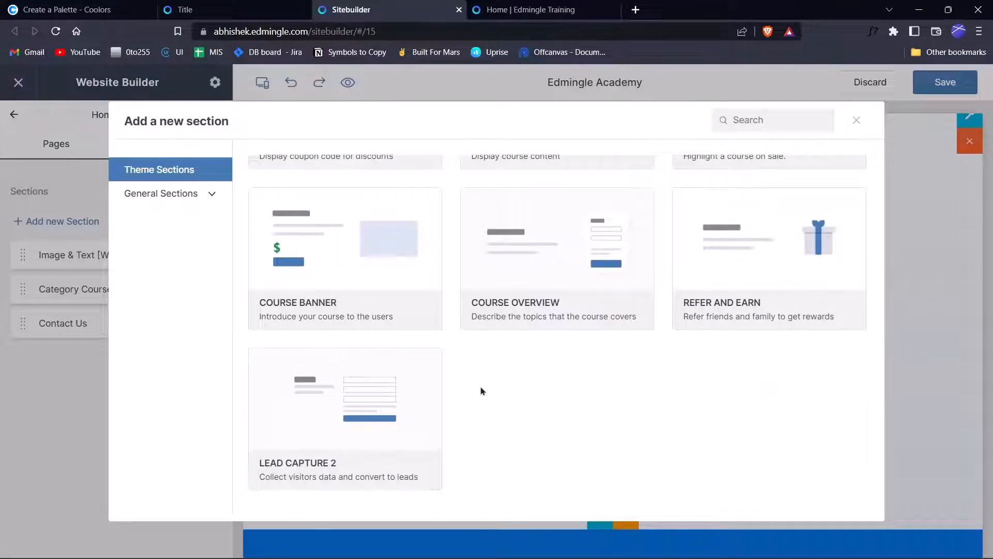
{"action": "left_click", "coordinate": [361, 388]}
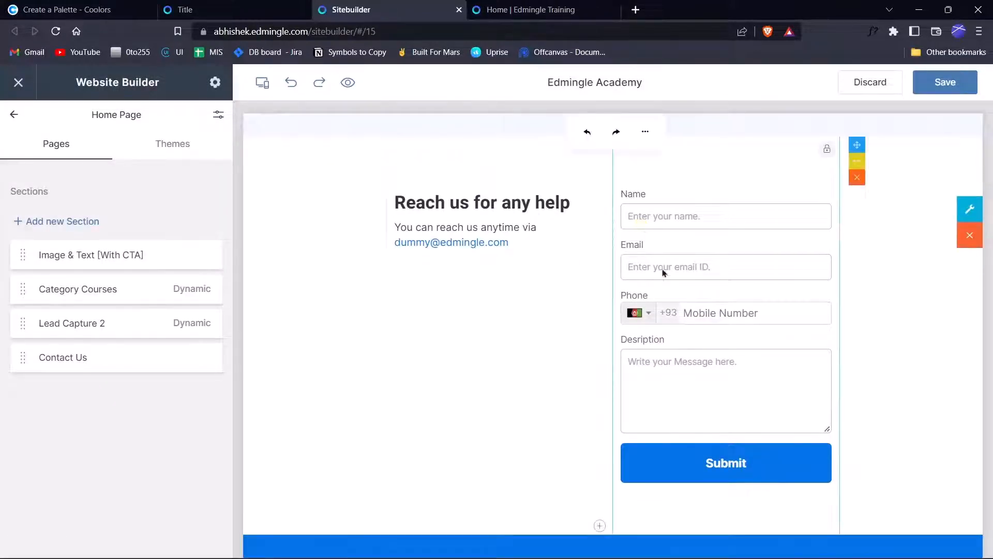
Save and publish the Home Page, then preview the site in a new tab.
{"action": "scroll", "coordinate": [762, 346], "scroll_direction": "down", "scroll_amount": 2}
{"action": "scroll", "coordinate": [444, 251], "scroll_direction": "up", "scroll_amount": 3}
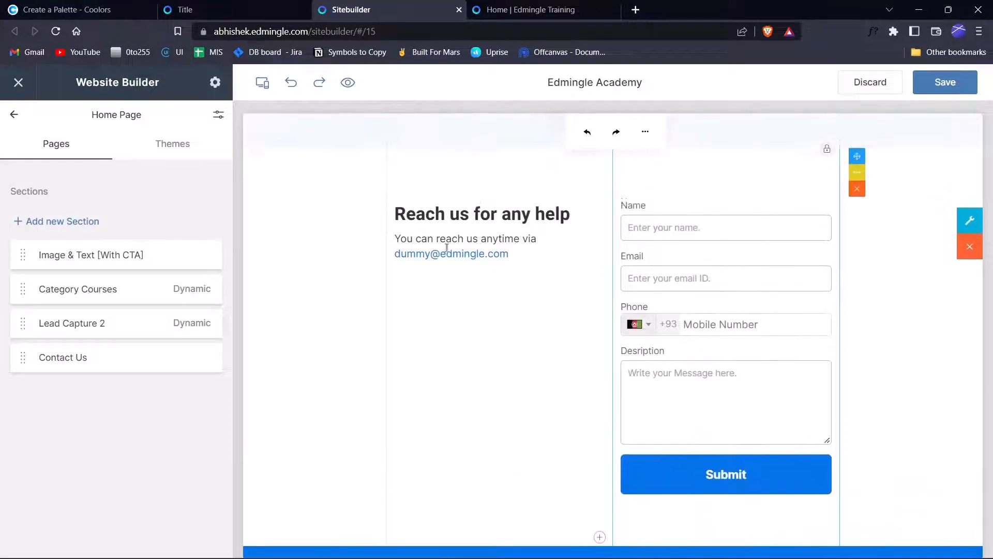
{"action": "left_click", "coordinate": [456, 227]}
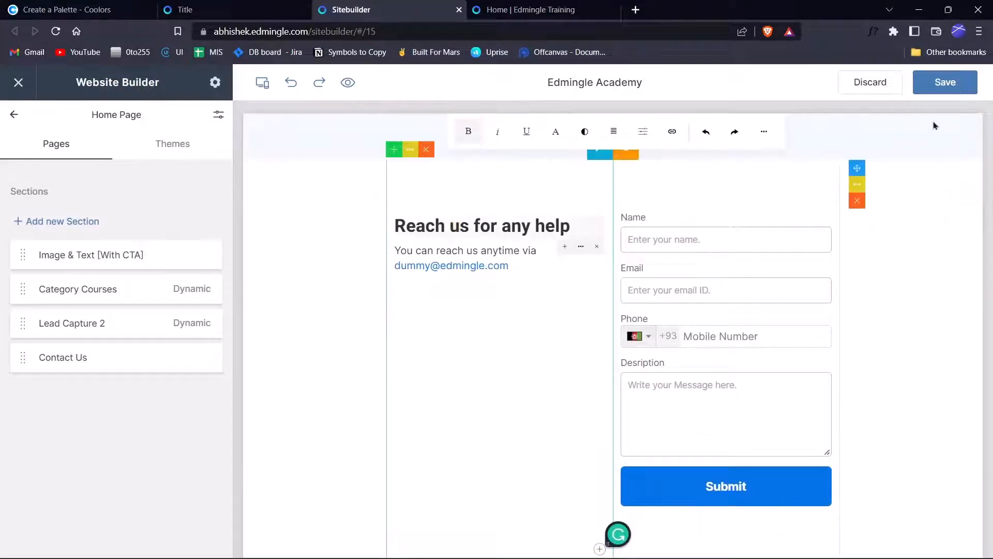
{"action": "left_click", "coordinate": [947, 83]}
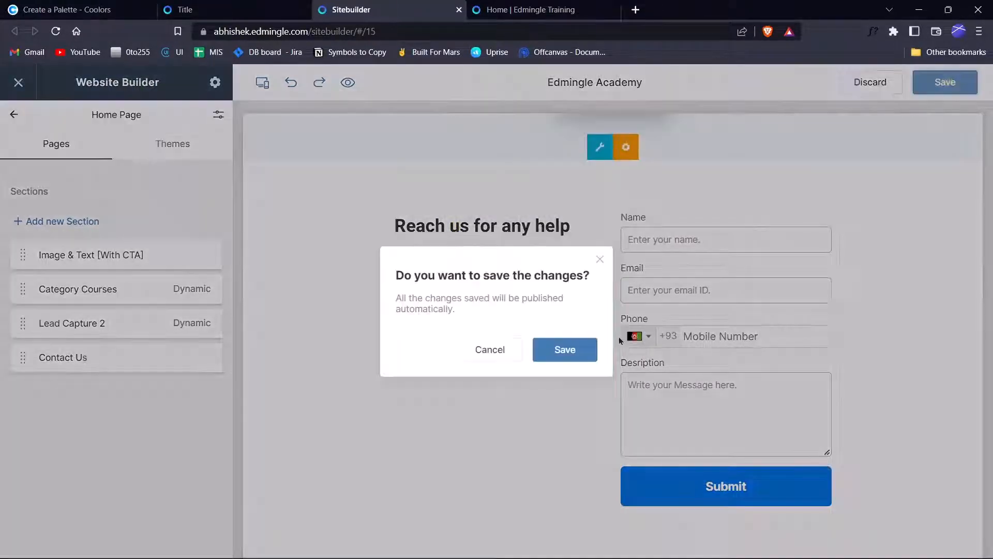
{"action": "left_click", "coordinate": [556, 341]}
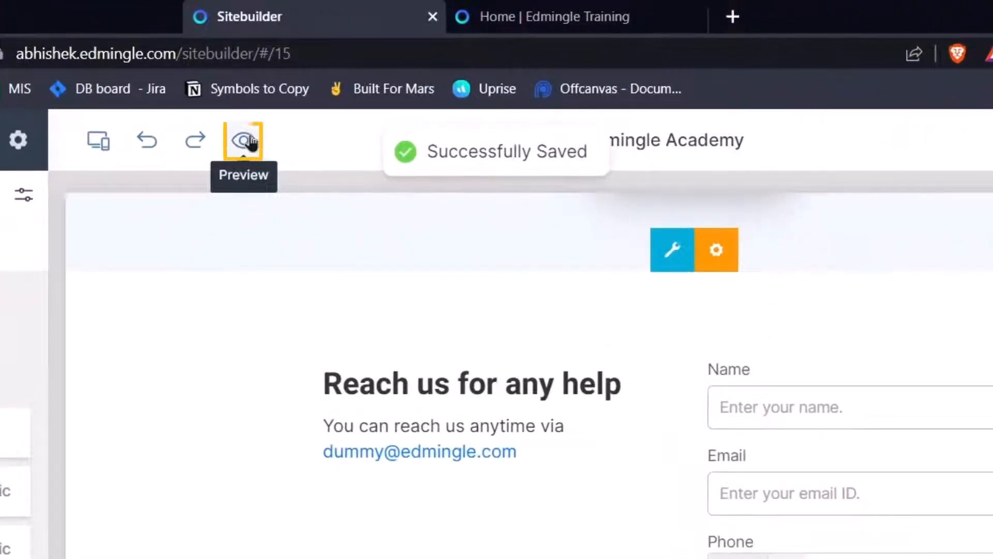
{"action": "left_click", "coordinate": [249, 141]}
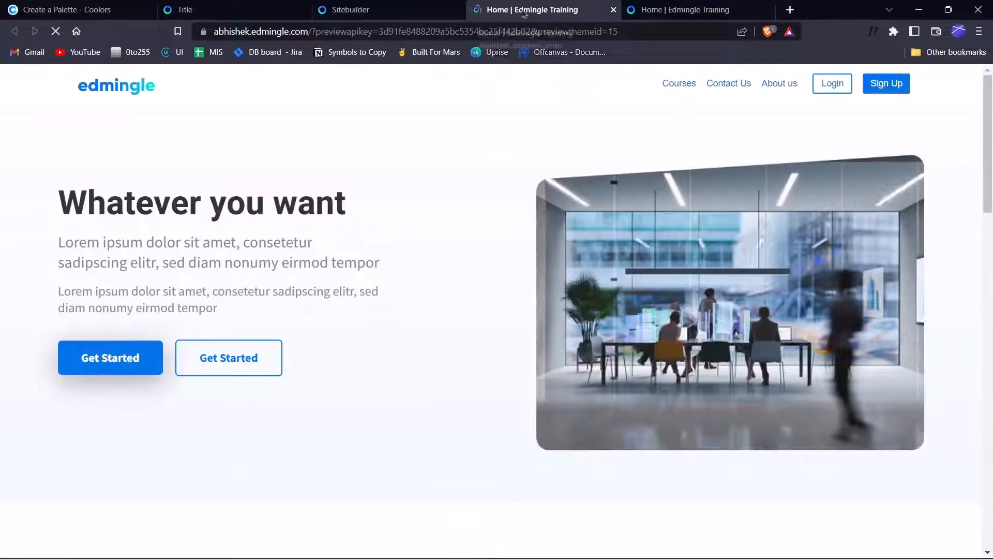
Close the preview and scroll the live home page to the 'Reach us for any help' form.
{"action": "key", "text": "ctrl+w"}
{"action": "left_click", "coordinate": [584, 6]}
{"action": "scroll", "coordinate": [326, 311], "scroll_direction": "down", "scroll_amount": 10}
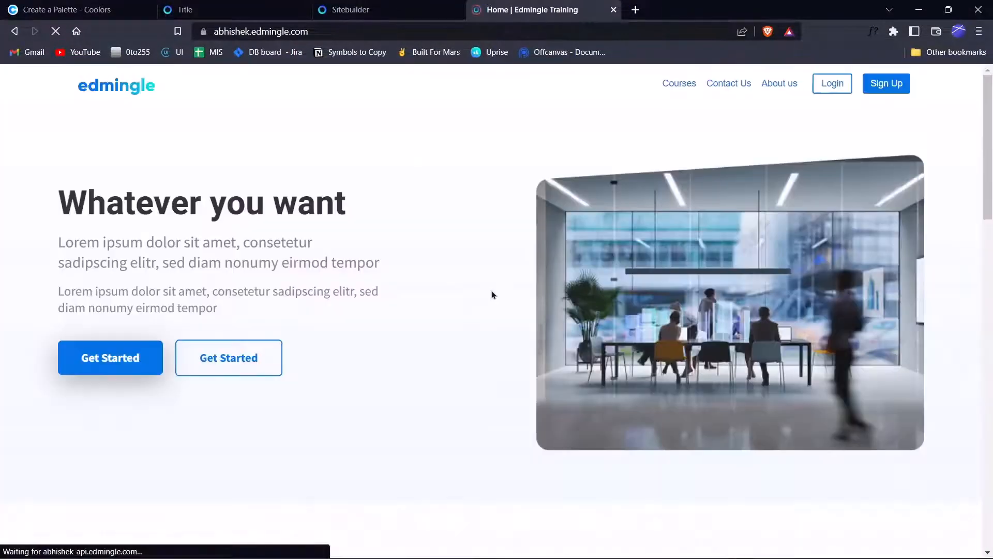
{"action": "scroll", "coordinate": [492, 293], "scroll_direction": "down", "scroll_amount": 15}
{"action": "scroll", "coordinate": [494, 297], "scroll_direction": "up", "scroll_amount": 5}
{"action": "scroll", "coordinate": [413, 234], "scroll_direction": "up", "scroll_amount": 2}
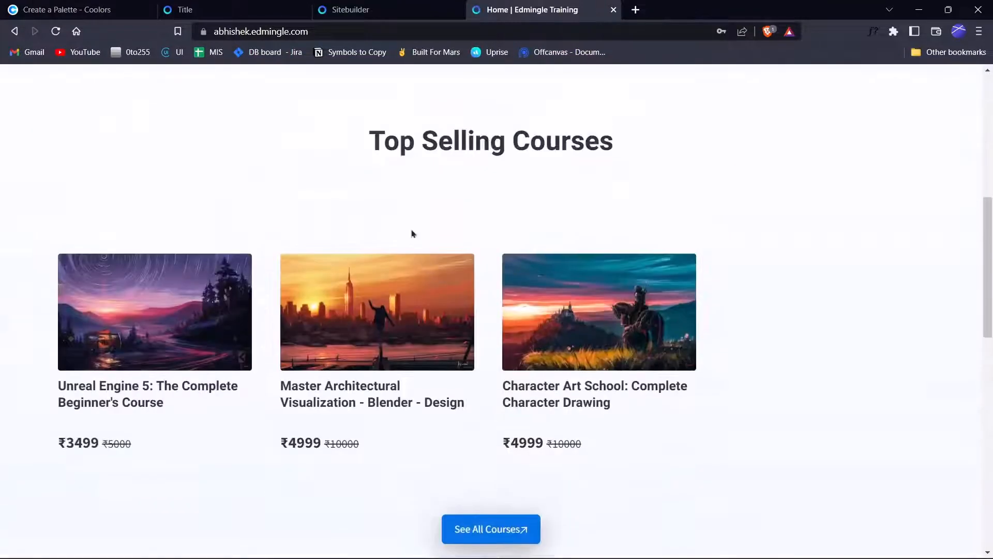
{"action": "scroll", "coordinate": [514, 362], "scroll_direction": "down", "scroll_amount": 6}
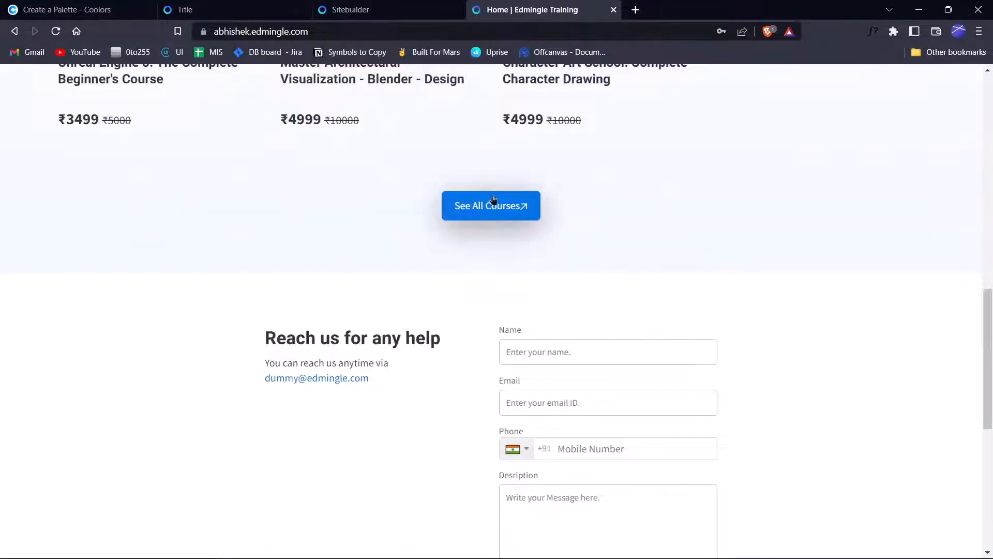
{"action": "scroll", "coordinate": [377, 331], "scroll_direction": "down", "scroll_amount": 2}
{"action": "left_click_drag", "start_coordinate": [250, 211], "coordinate": [805, 348]}
{"action": "left_click", "coordinate": [279, 219]}
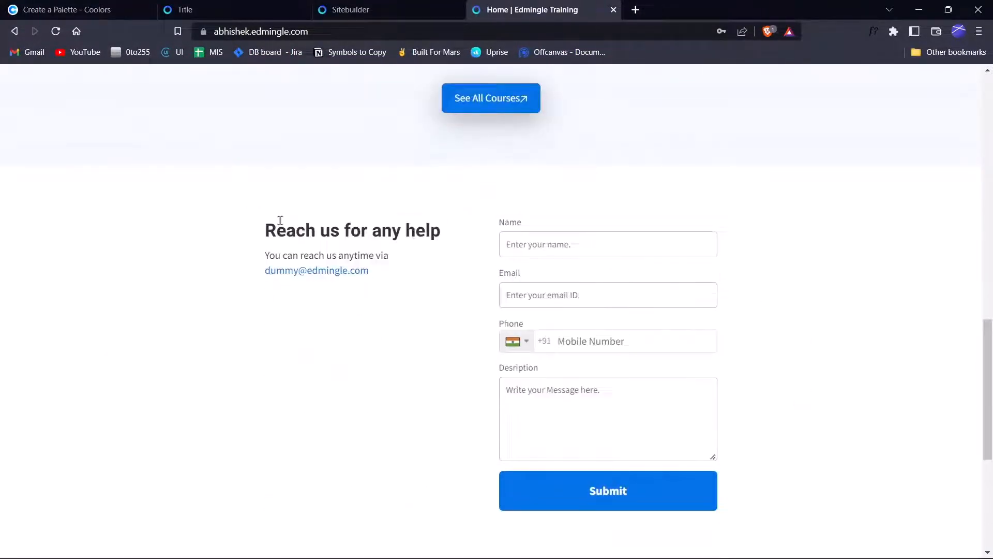
Fill in saved name and email, a phone number and a test message, then submit.
{"action": "left_click", "coordinate": [512, 249]}
{"action": "left_click", "coordinate": [601, 278]}
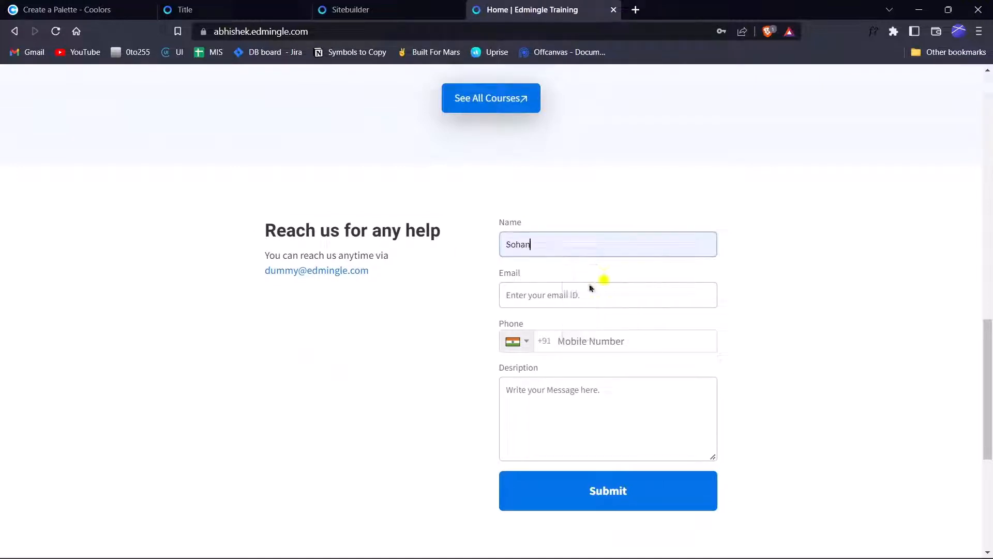
{"action": "left_click", "coordinate": [576, 297]}
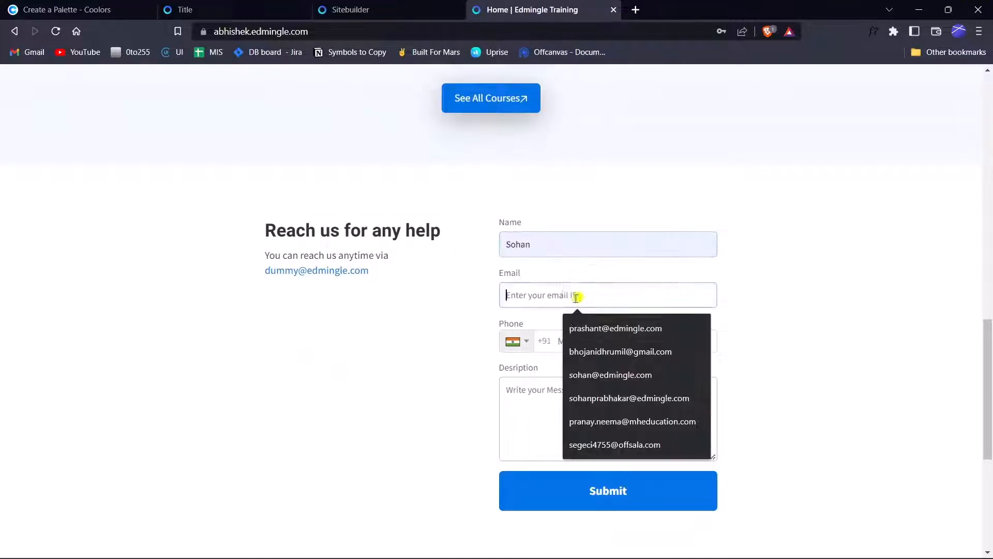
{"action": "left_click", "coordinate": [585, 374]}
{"action": "left_click", "coordinate": [637, 340]}
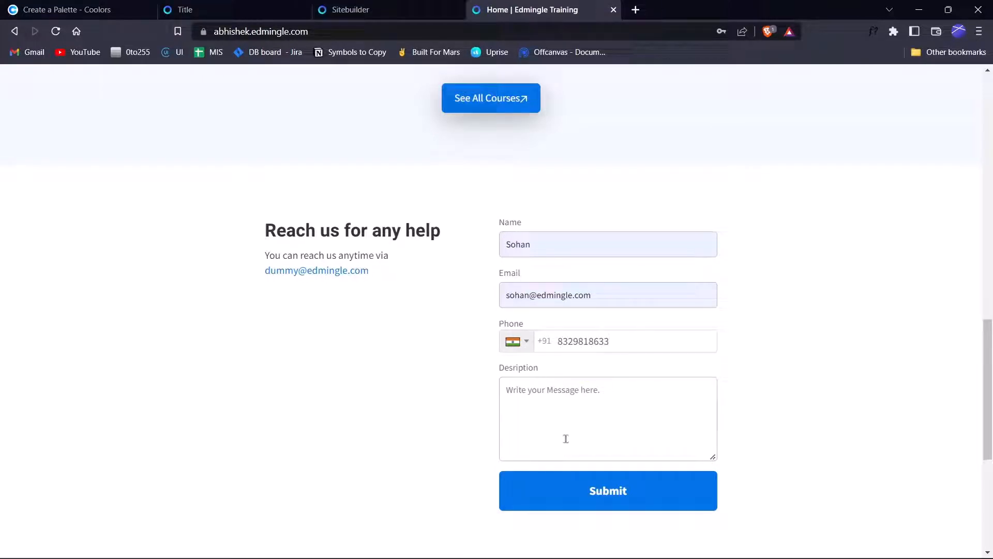
{"action": "left_click", "coordinate": [566, 439]}
{"action": "type", "text": "Teste"}
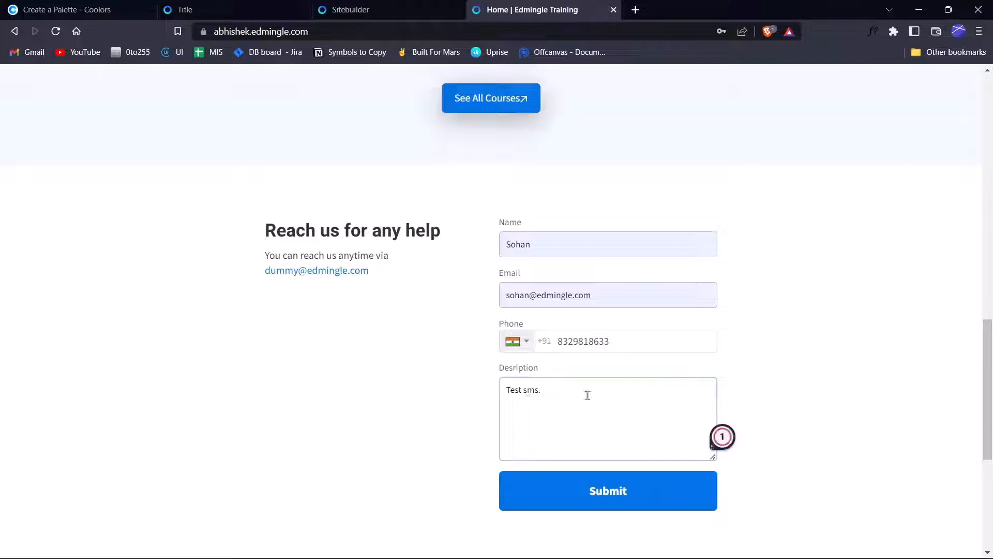
{"action": "left_click", "coordinate": [580, 480]}
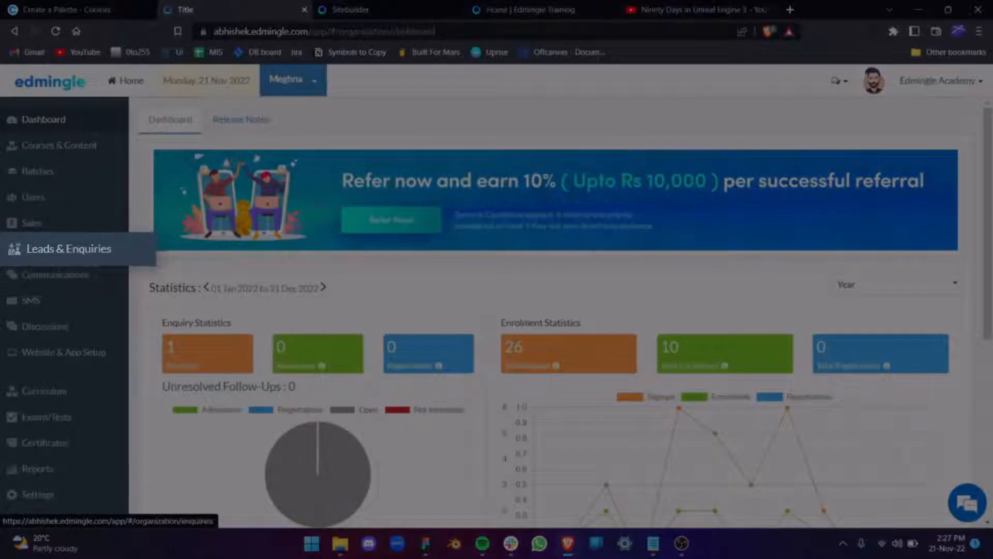
Check the new test entry in Leads & Enquiries, then return to the builder's Add new Section dialog.
{"action": "left_click", "coordinate": [40, 254]}
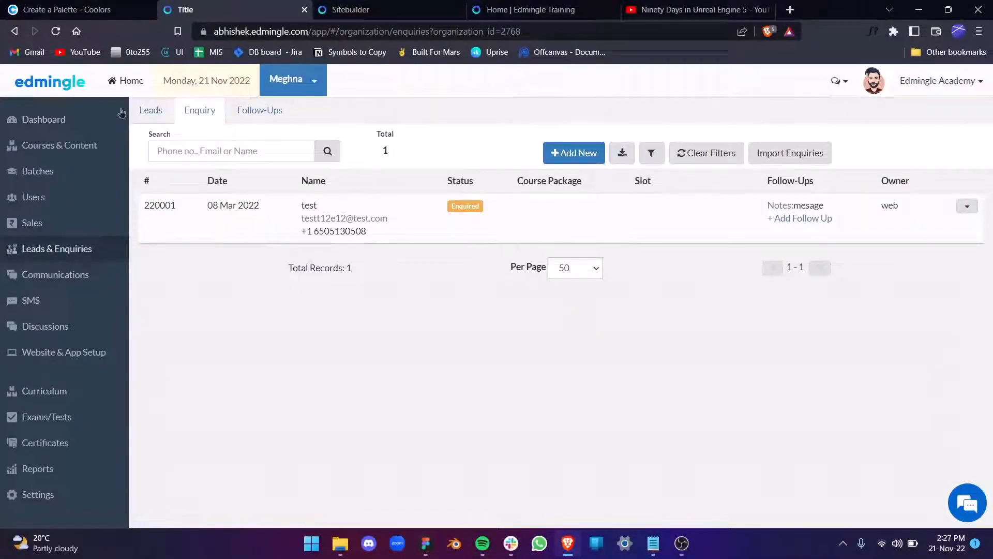
{"action": "left_click", "coordinate": [151, 110]}
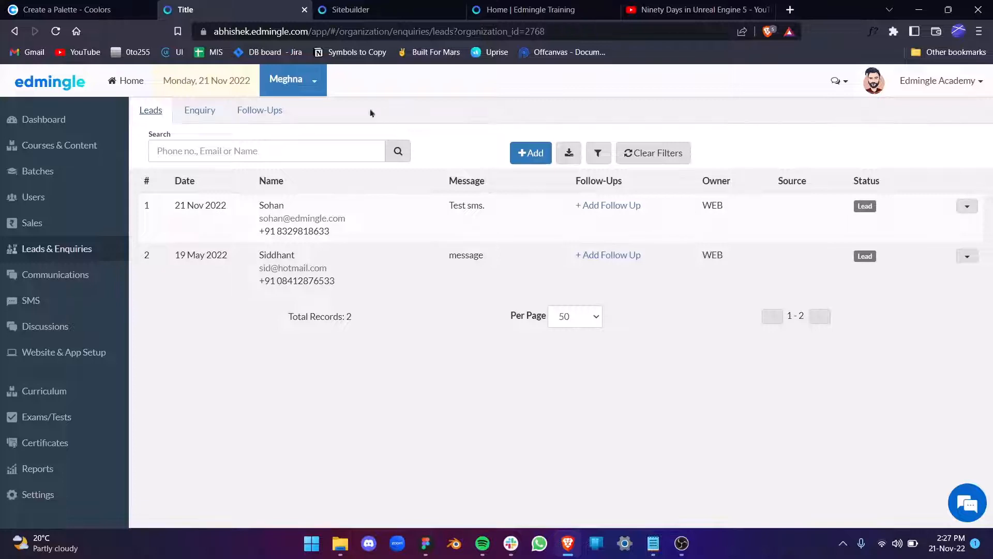
{"action": "left_click", "coordinate": [308, 84]}
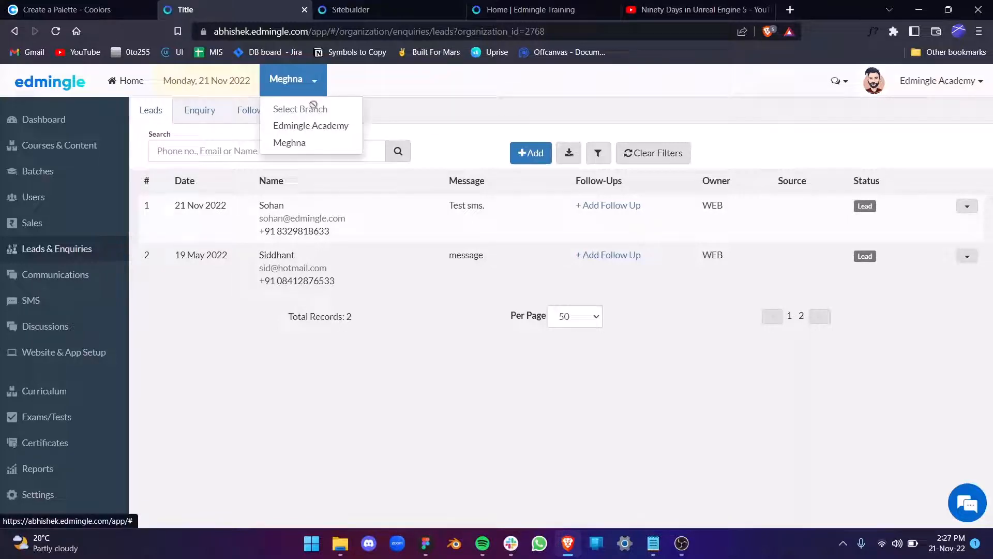
{"action": "left_click", "coordinate": [486, 471]}
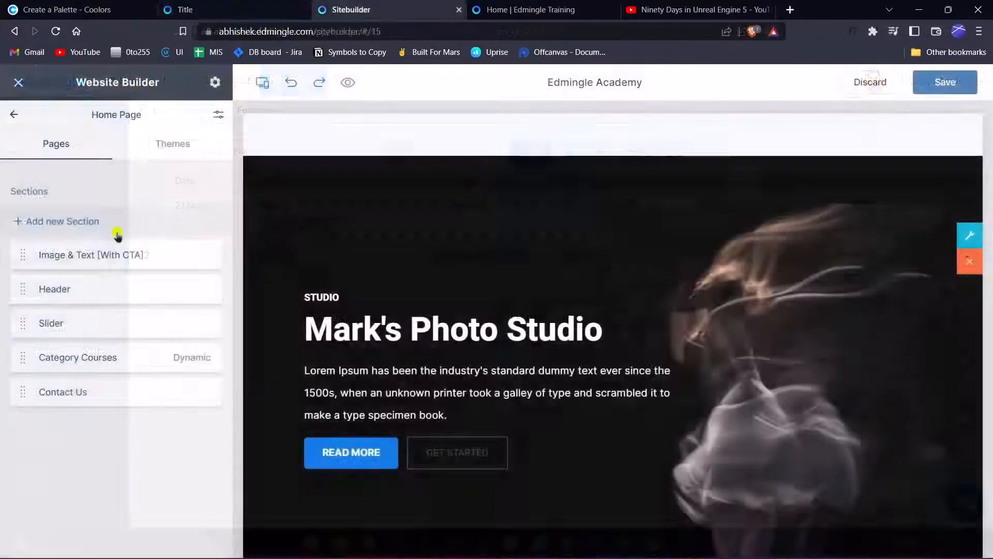
{"action": "left_click", "coordinate": [83, 221]}
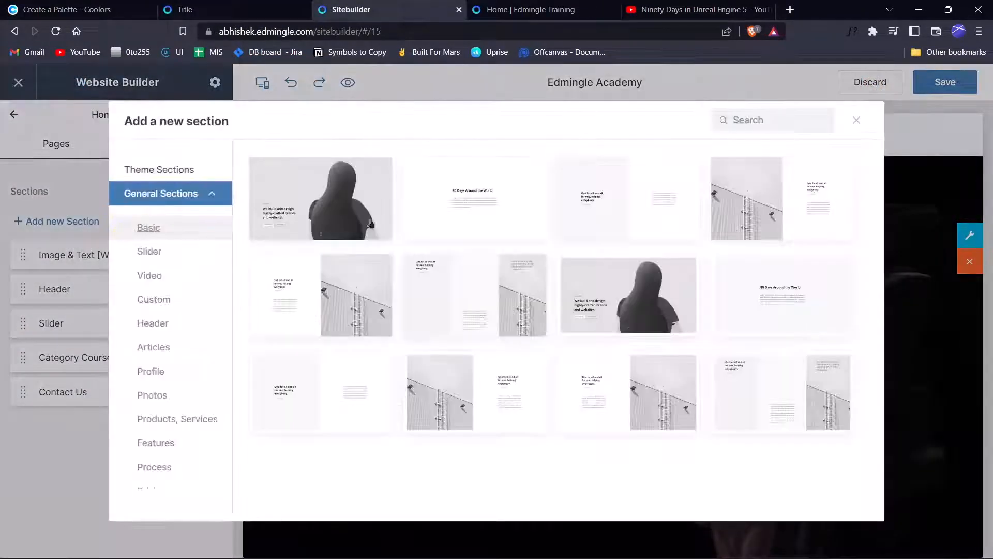
Pick the Video & Text [With CTA] 1 card from the Theme Sections templates.
{"action": "left_click", "coordinate": [187, 171]}
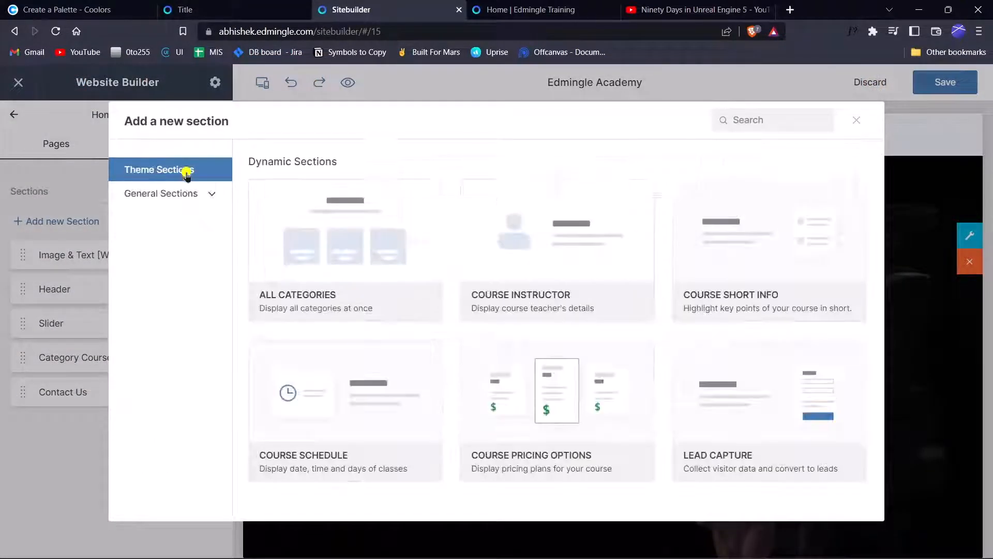
{"action": "scroll", "coordinate": [489, 311], "scroll_direction": "down", "scroll_amount": 9}
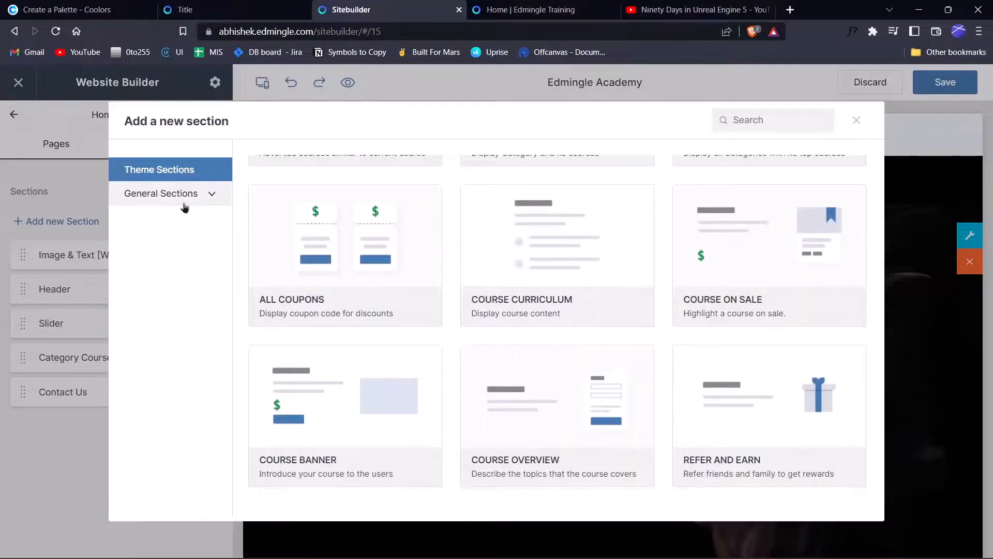
{"action": "scroll", "coordinate": [377, 295], "scroll_direction": "down", "scroll_amount": 10}
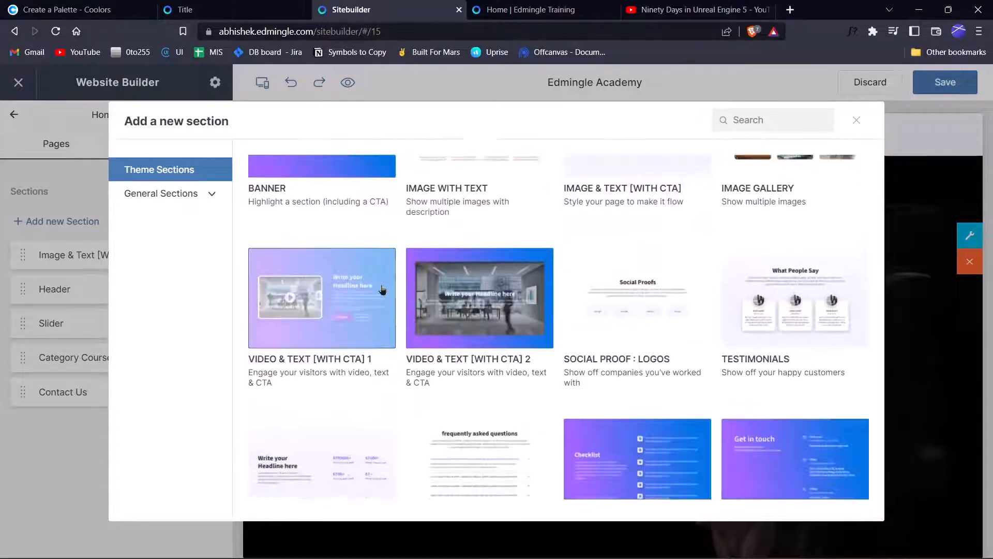
{"action": "scroll", "coordinate": [385, 288], "scroll_direction": "up", "scroll_amount": 3}
{"action": "scroll", "coordinate": [390, 290], "scroll_direction": "down", "scroll_amount": 5}
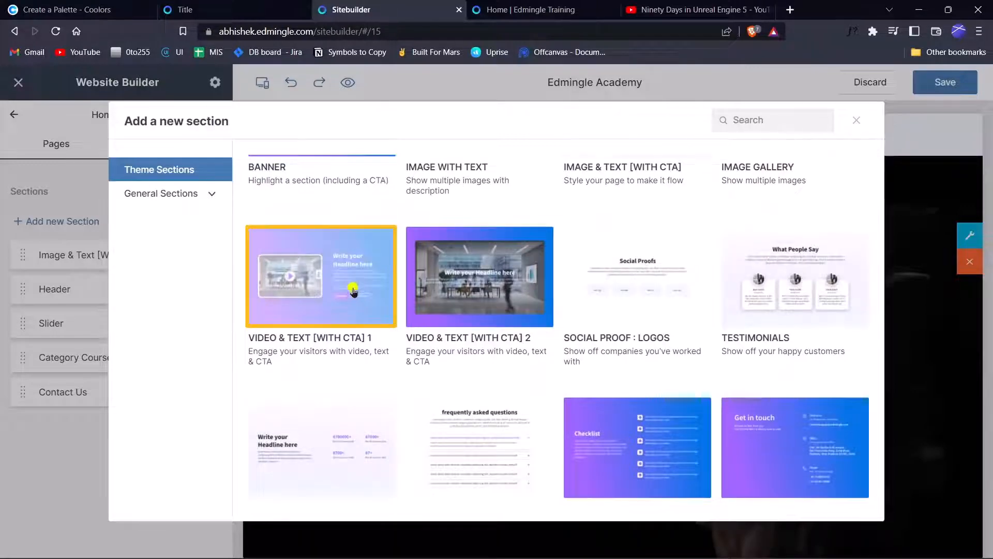
{"action": "left_click", "coordinate": [353, 291]}
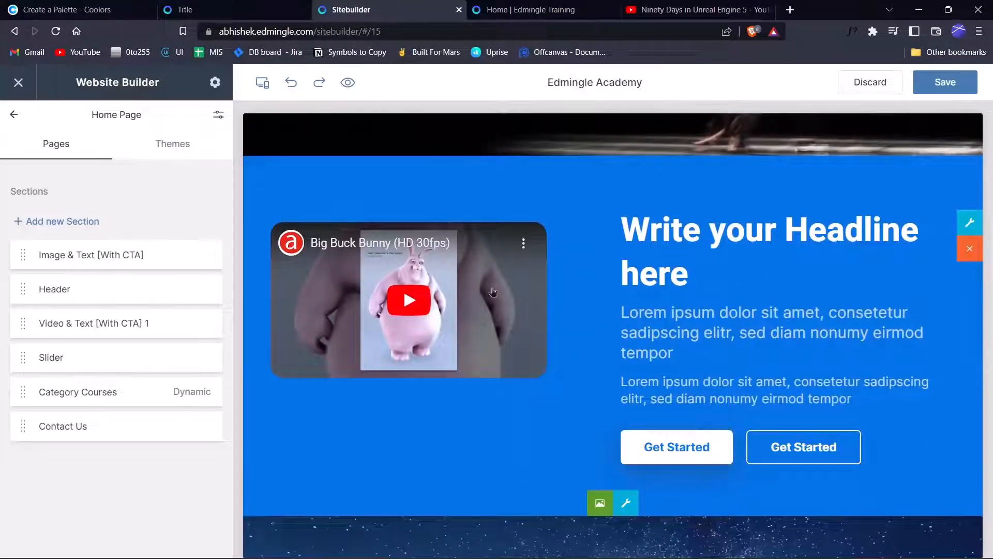
Replace the section's video link with the Ninety Days in Unreal Engine 5 YouTube URL and save.
{"action": "left_click", "coordinate": [496, 257]}
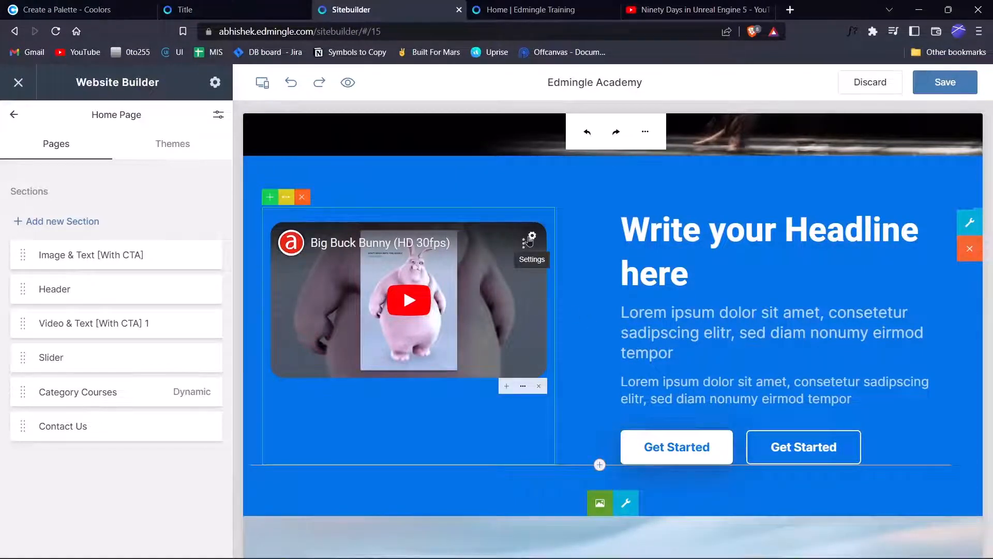
{"action": "left_click", "coordinate": [529, 239]}
{"action": "double_click", "coordinate": [500, 286]}
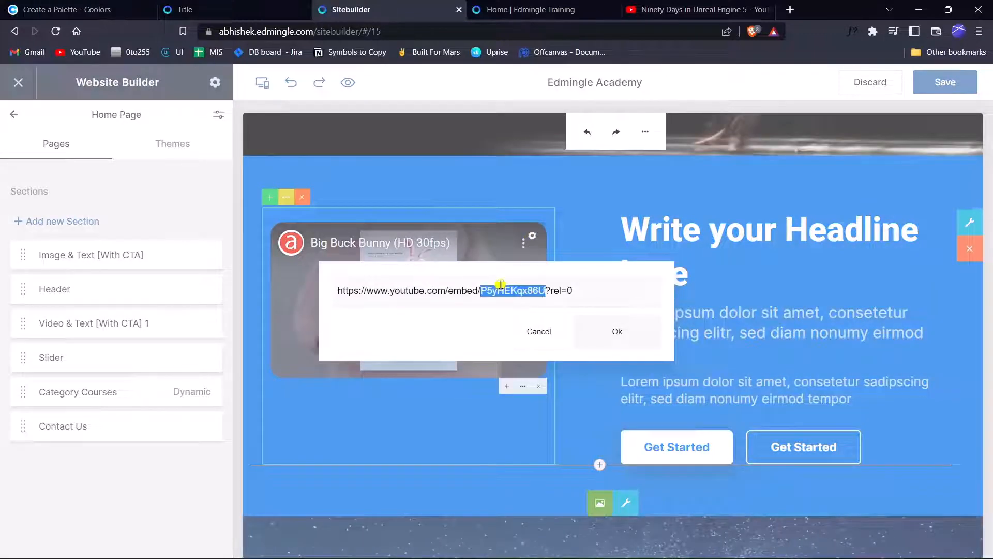
{"action": "triple_click", "coordinate": [501, 285]}
{"action": "left_click", "coordinate": [653, 16]}
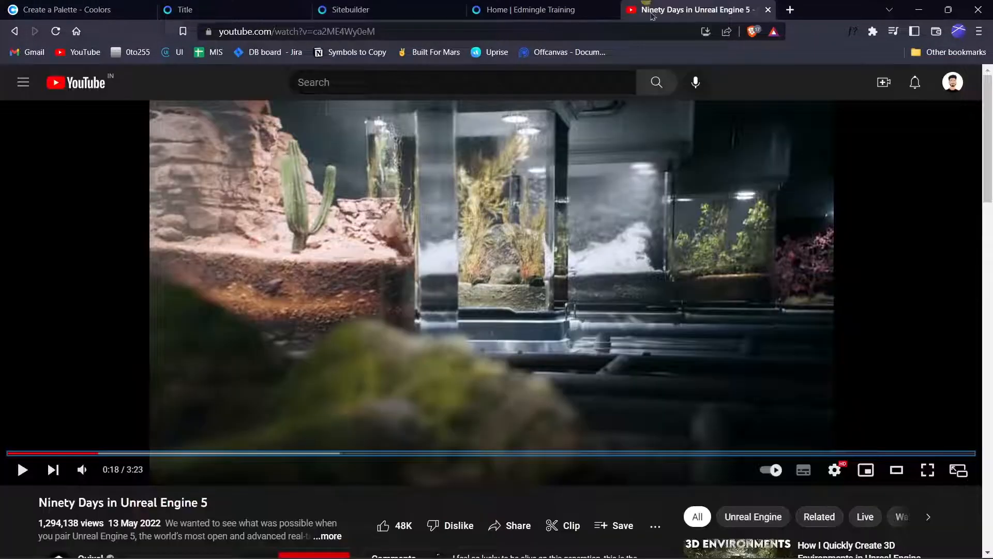
{"action": "right_click", "coordinate": [486, 229]}
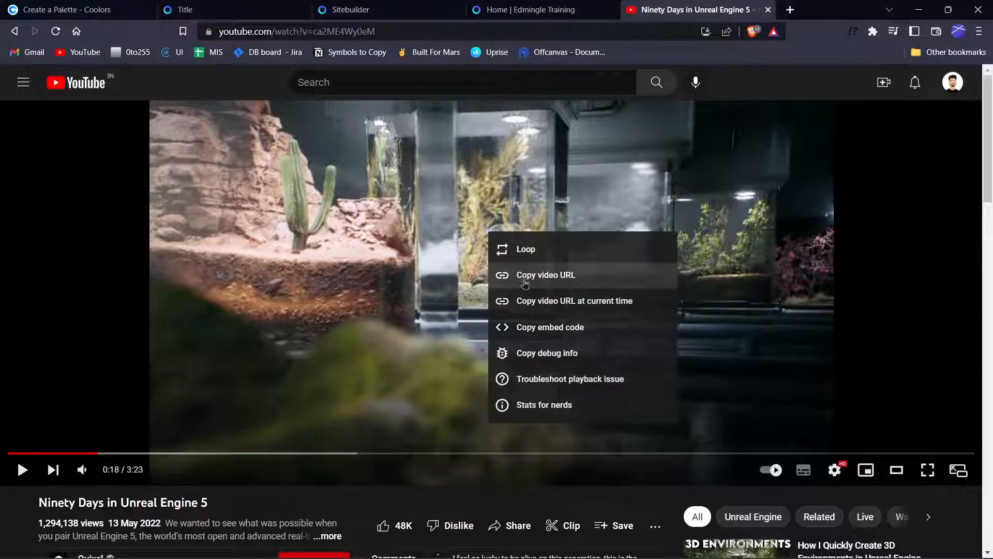
{"action": "left_click", "coordinate": [524, 283]}
{"action": "left_click", "coordinate": [407, 7]}
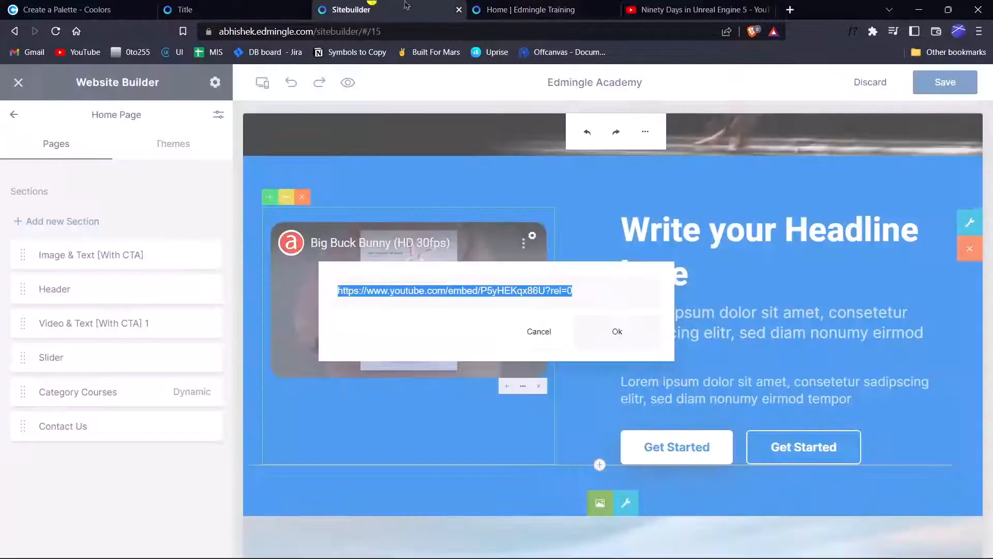
{"action": "key", "text": "ctrl+v"}
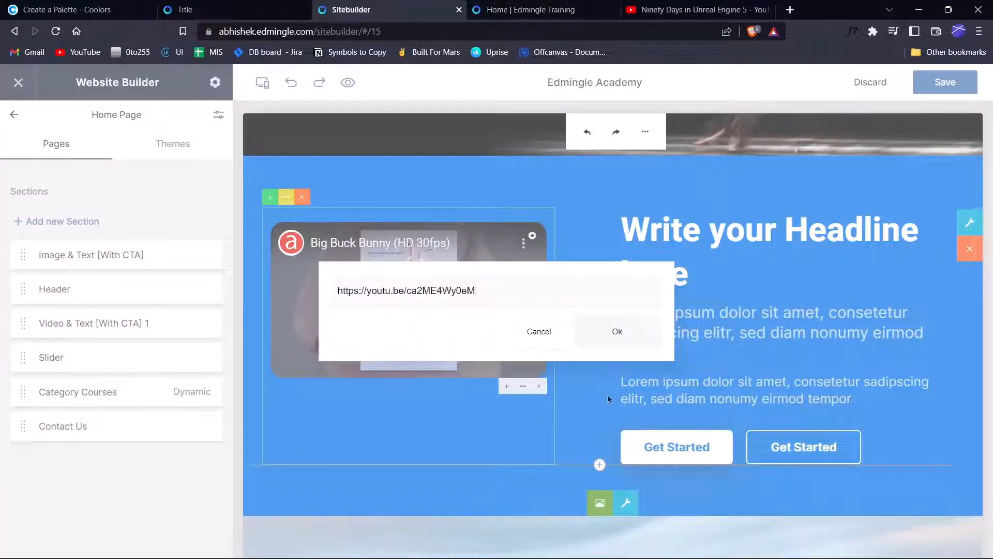
{"action": "left_click", "coordinate": [637, 337]}
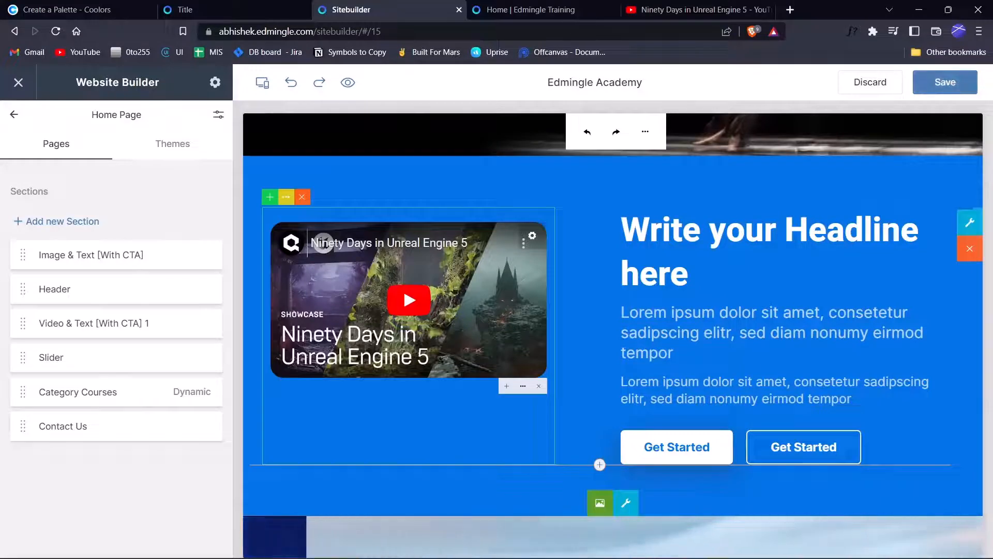
{"action": "left_click", "coordinate": [943, 85]}
{"action": "left_click", "coordinate": [561, 345]}
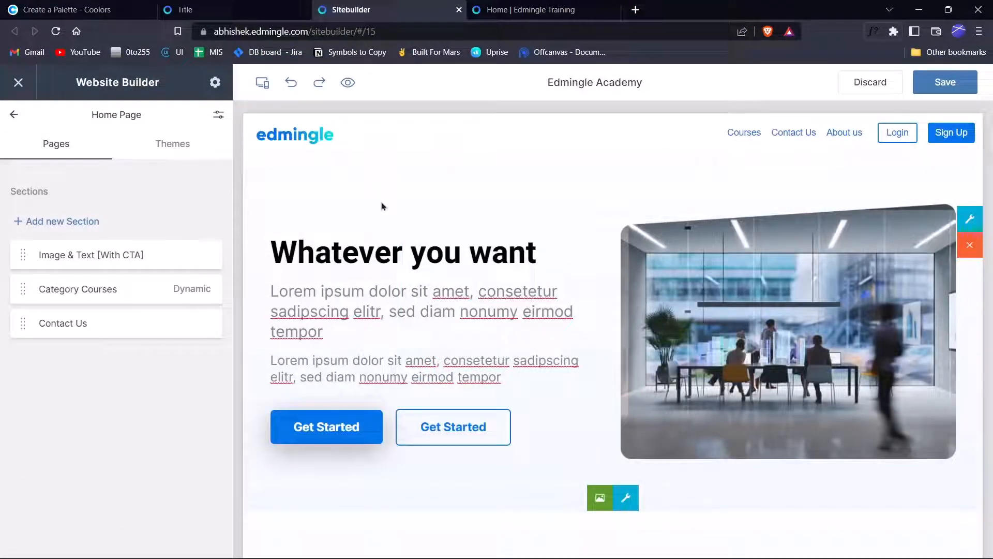
Put the cursor in the 'Whatever you want' headline for editing.
{"action": "left_click", "coordinate": [387, 246]}
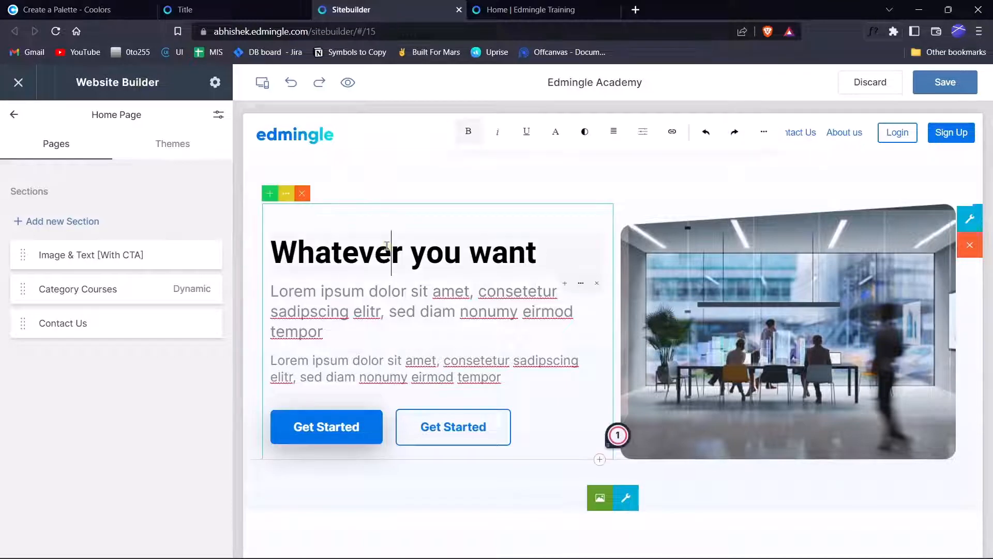
{"action": "left_click", "coordinate": [471, 252]}
{"action": "left_click", "coordinate": [541, 252]}
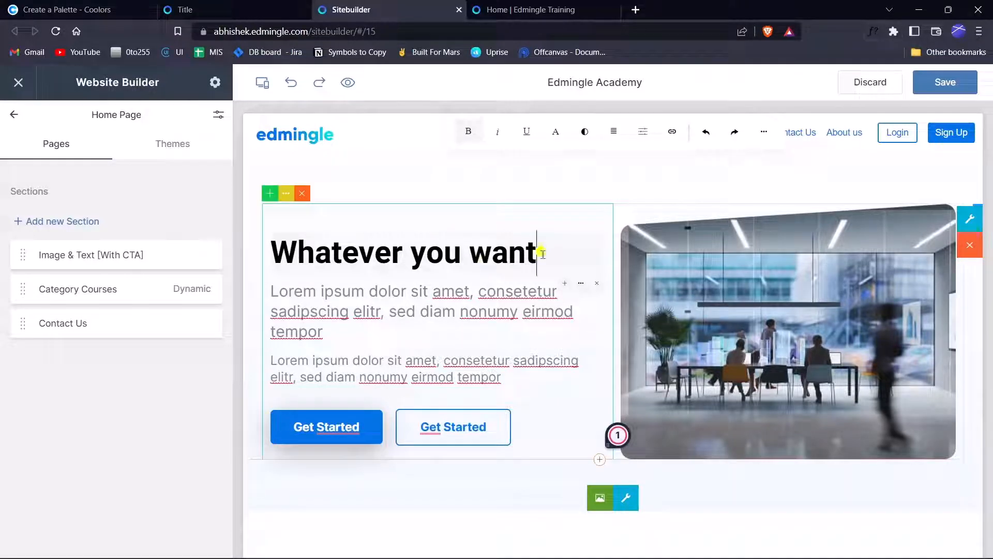
{"action": "left_click", "coordinate": [410, 317]}
{"action": "left_click", "coordinate": [455, 257]}
{"action": "left_click", "coordinate": [538, 247]}
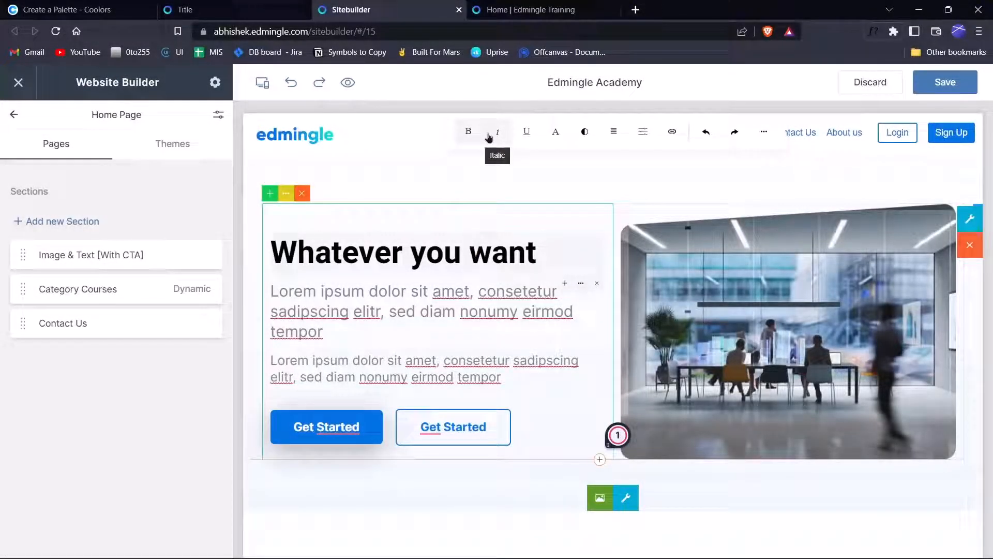
Try underline and uppercase on the heading, then clear all its custom formatting.
{"action": "left_click", "coordinate": [528, 134]}
{"action": "left_click", "coordinate": [528, 134]}
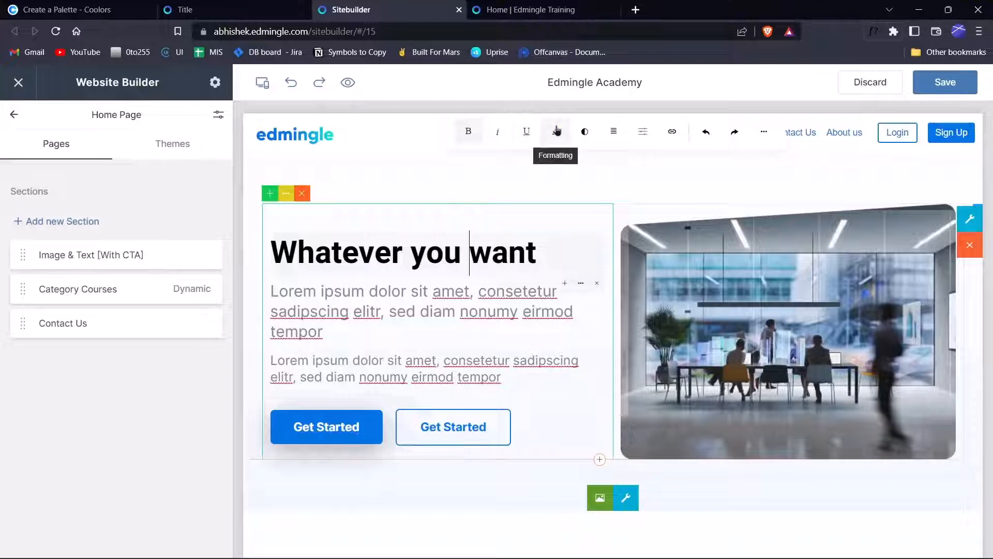
{"action": "left_click", "coordinate": [556, 130]}
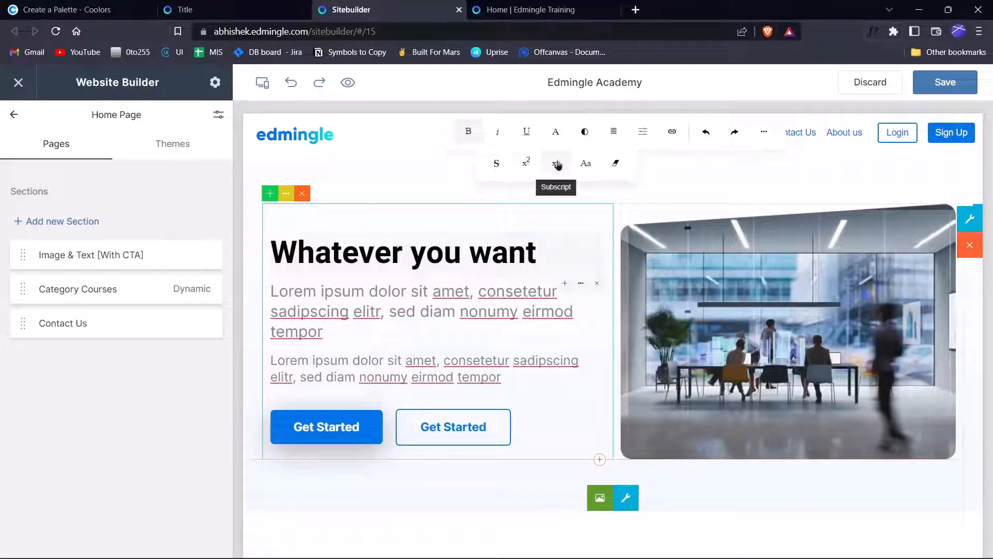
{"action": "left_click", "coordinate": [590, 167]}
{"action": "left_click", "coordinate": [589, 167]}
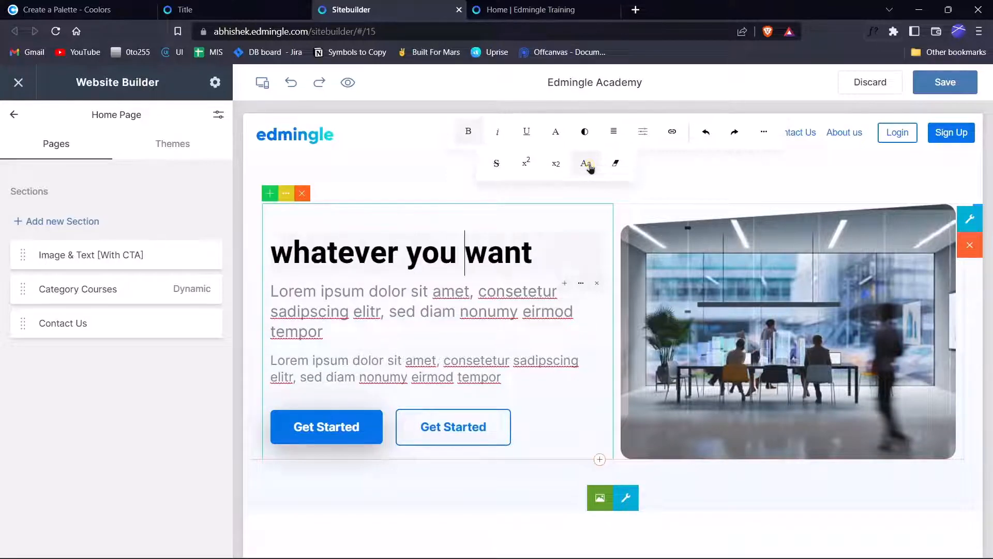
{"action": "left_click", "coordinate": [613, 165]}
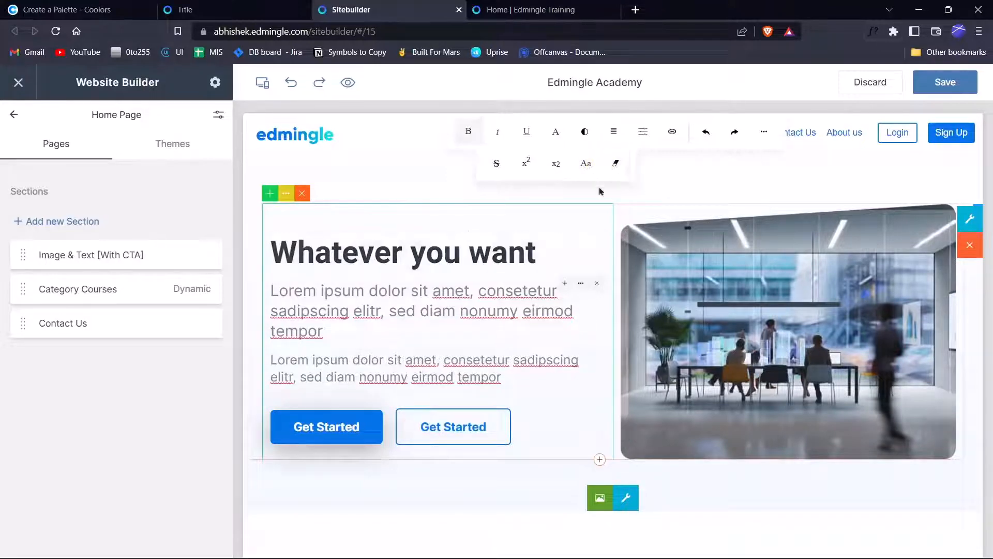
Try white, black and orange text colours on the heading.
{"action": "left_click", "coordinate": [589, 136]}
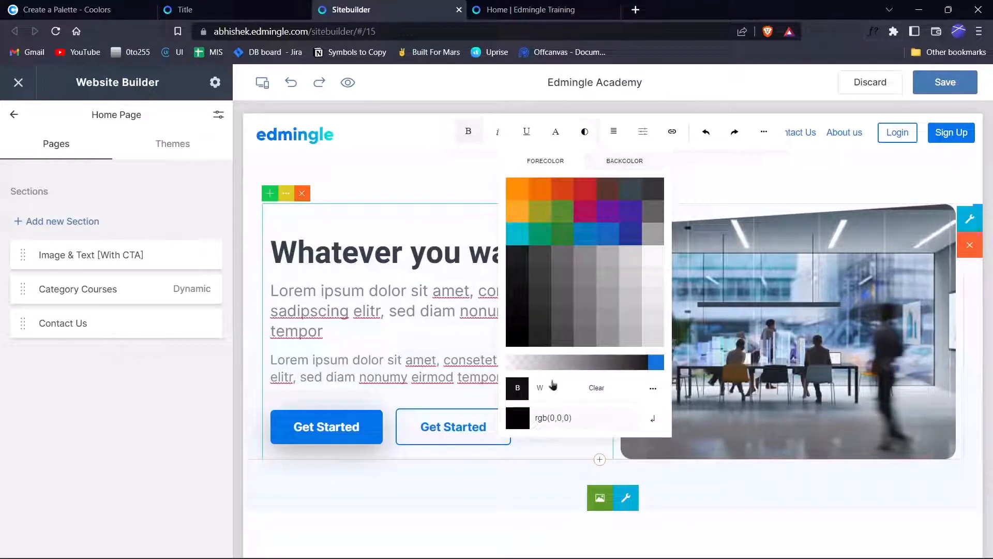
{"action": "left_click", "coordinate": [544, 388]}
{"action": "left_click", "coordinate": [518, 388]}
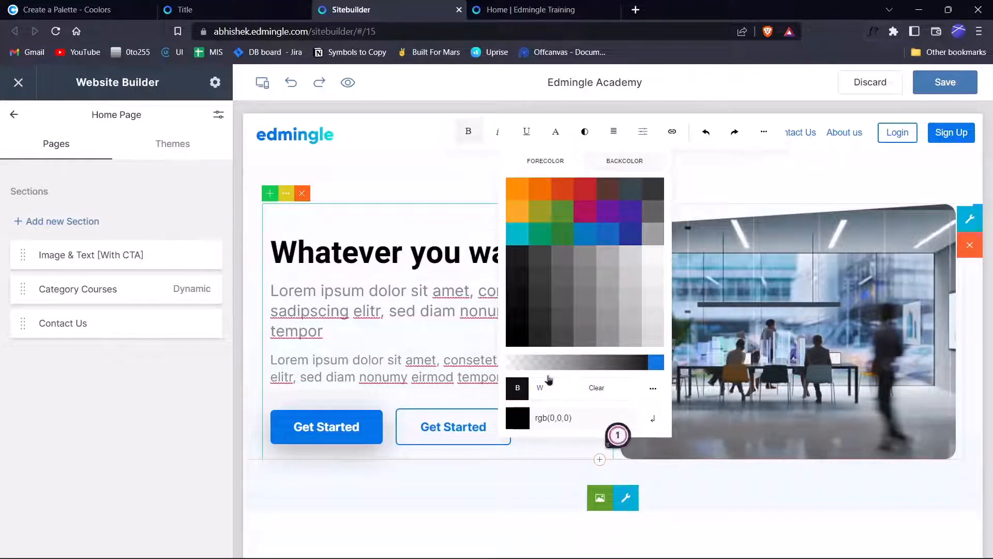
{"action": "left_click", "coordinate": [525, 199]}
{"action": "left_click", "coordinate": [547, 190]}
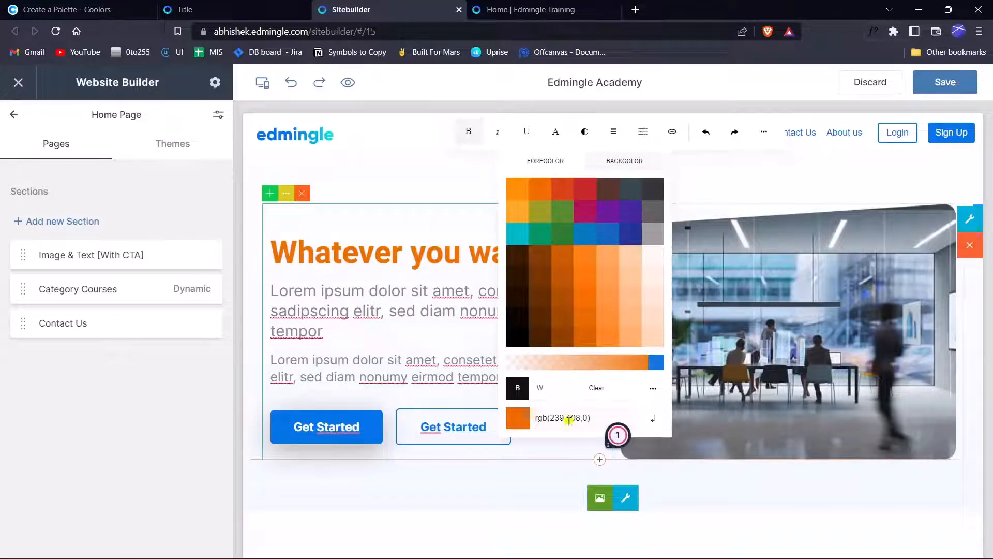
Paste Bright Navy Blue #0273E6 from Coolors into the colour field and apply it.
{"action": "left_click", "coordinate": [67, 9]}
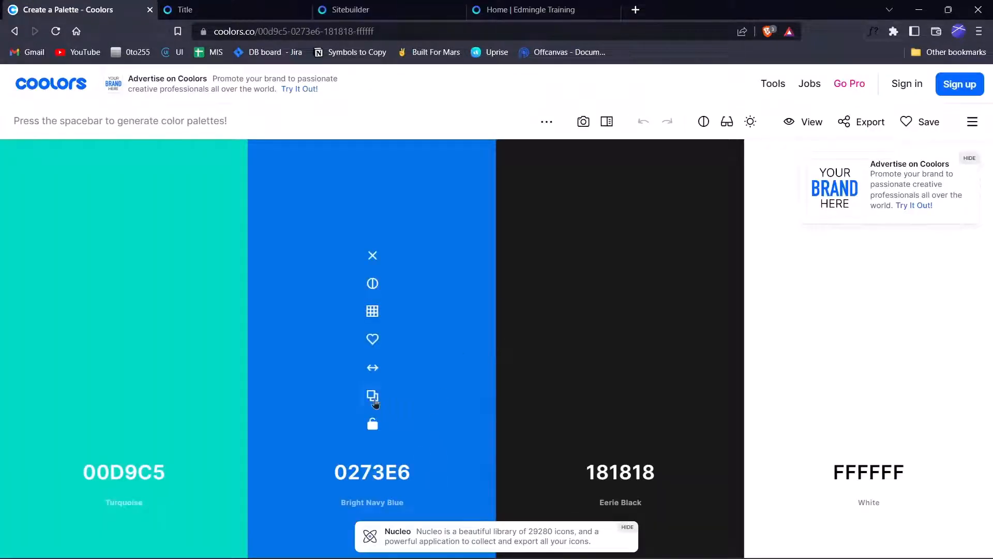
{"action": "left_click", "coordinate": [373, 396]}
{"action": "left_click", "coordinate": [357, 10]}
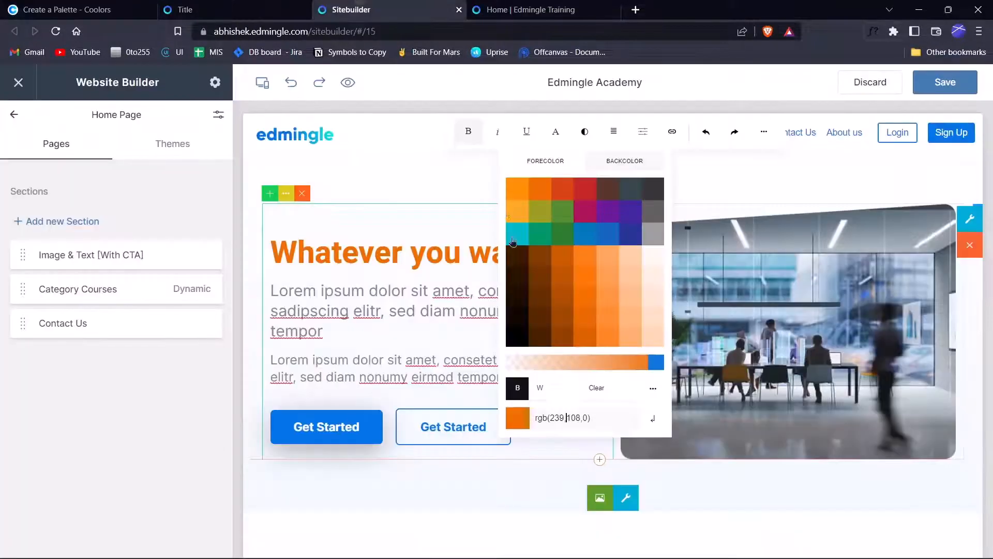
{"action": "triple_click", "coordinate": [537, 419]}
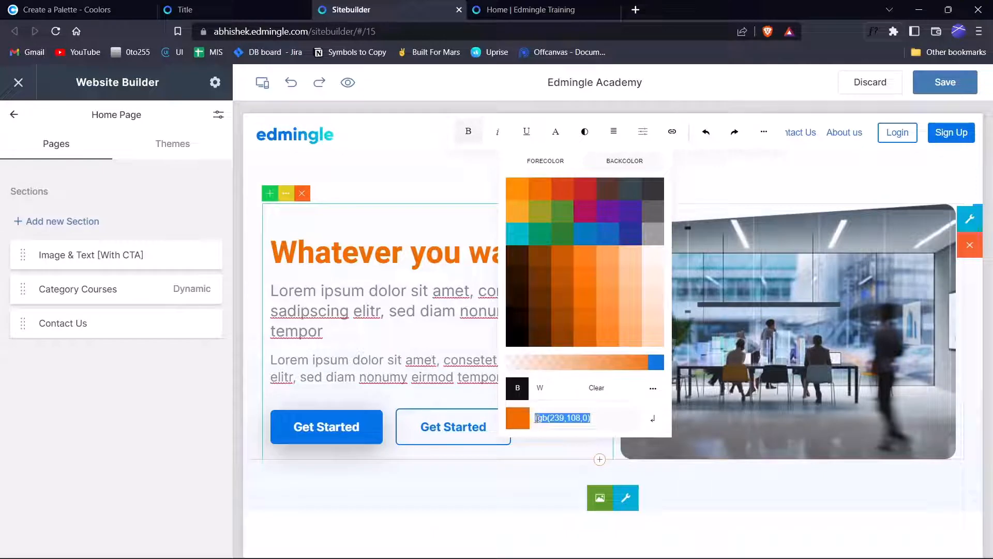
{"action": "key", "text": "BackSpace"}
{"action": "key", "text": "ctrl+v"}
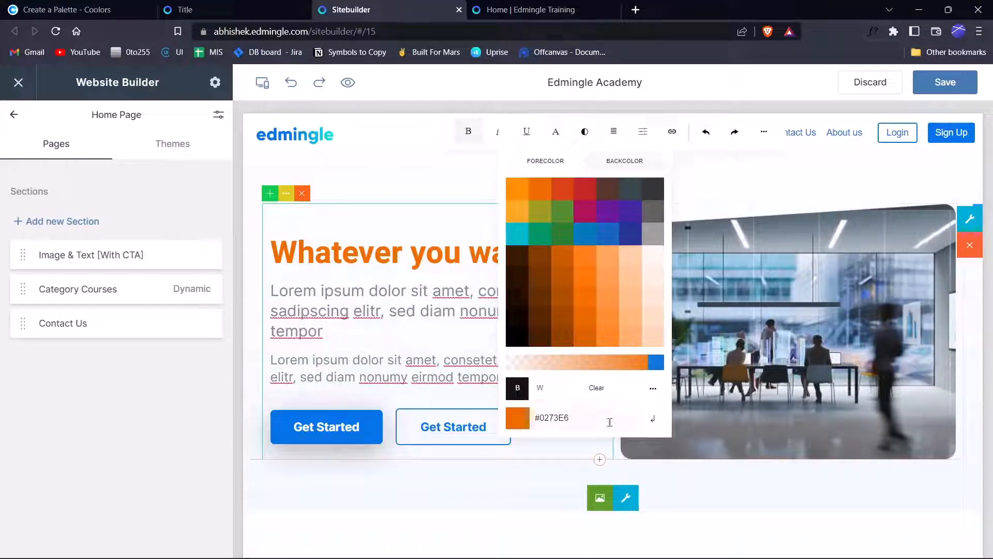
{"action": "left_click", "coordinate": [654, 424]}
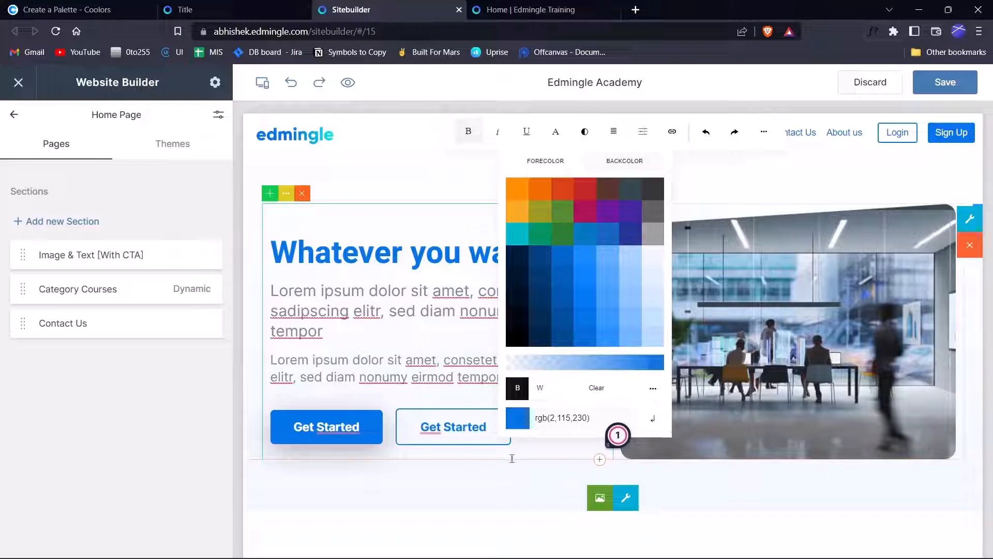
{"action": "left_click", "coordinate": [496, 489]}
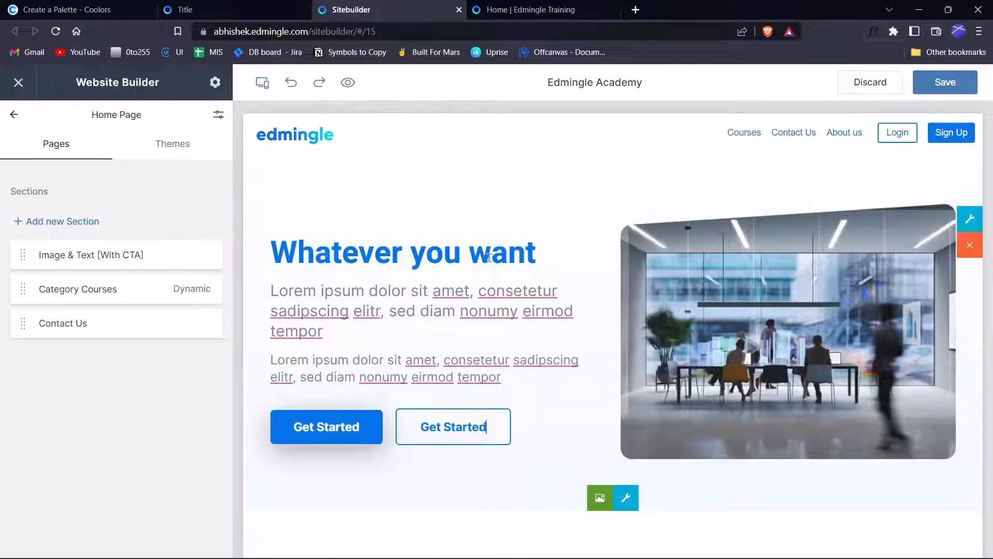
{"action": "left_click", "coordinate": [507, 252]}
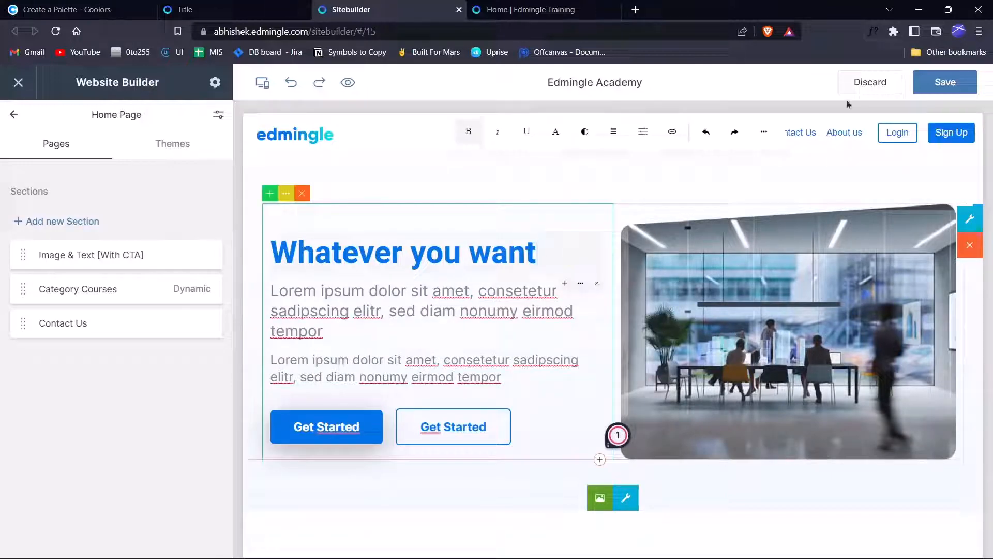
Give the 'Whatever you want' heading font size 76 and line spacing 1.2.
{"action": "left_click", "coordinate": [641, 133]}
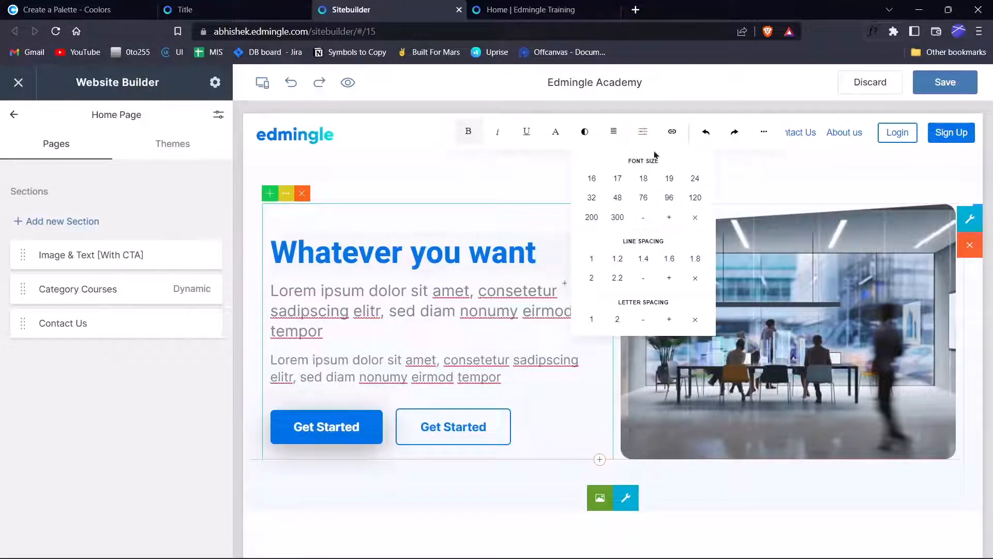
{"action": "left_click", "coordinate": [643, 198]}
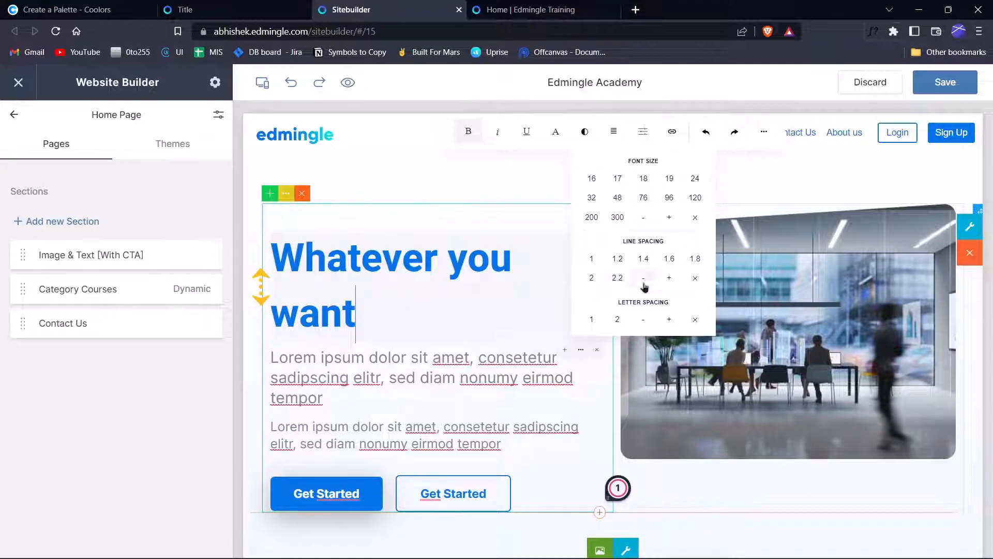
{"action": "left_click", "coordinate": [591, 262]}
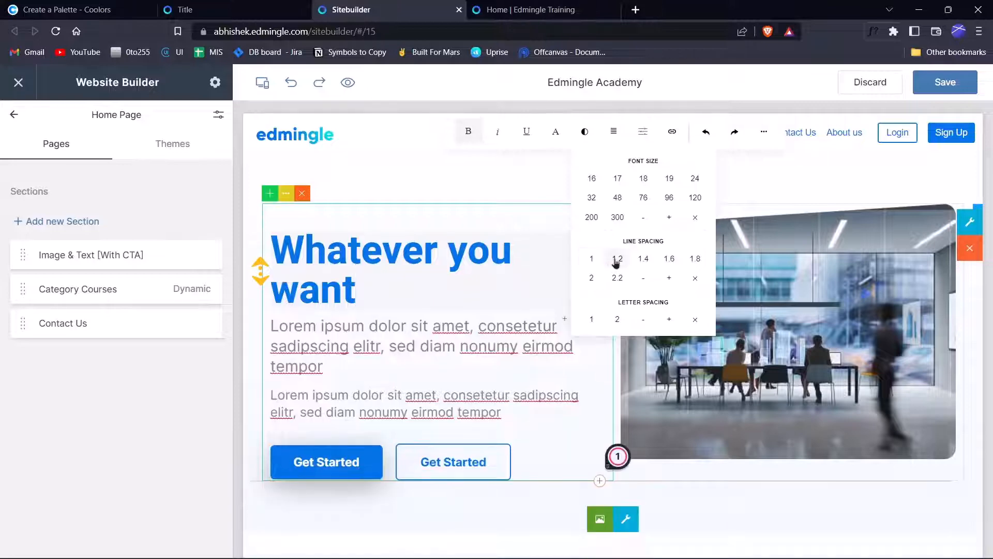
{"action": "left_click", "coordinate": [666, 263]}
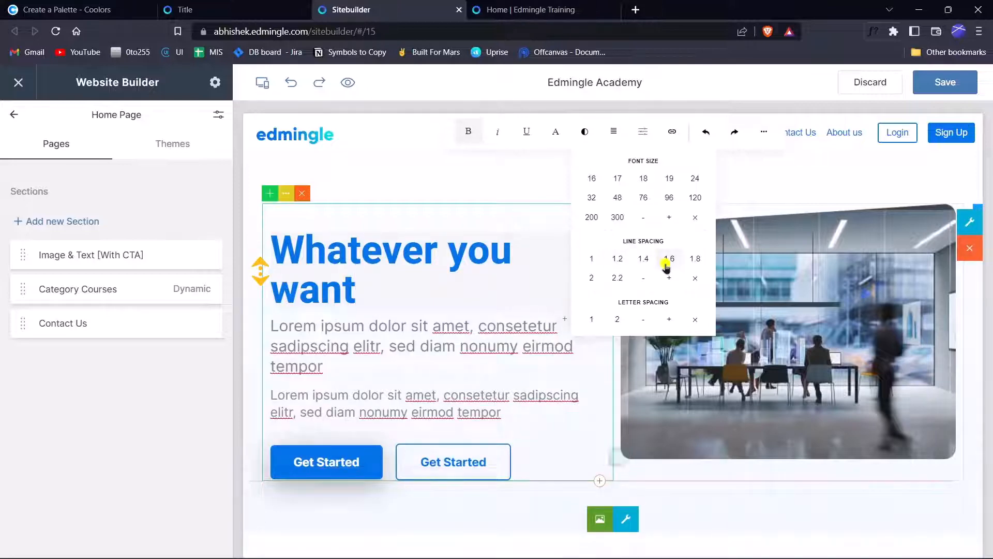
{"action": "left_click", "coordinate": [619, 261]}
{"action": "left_click", "coordinate": [468, 293]}
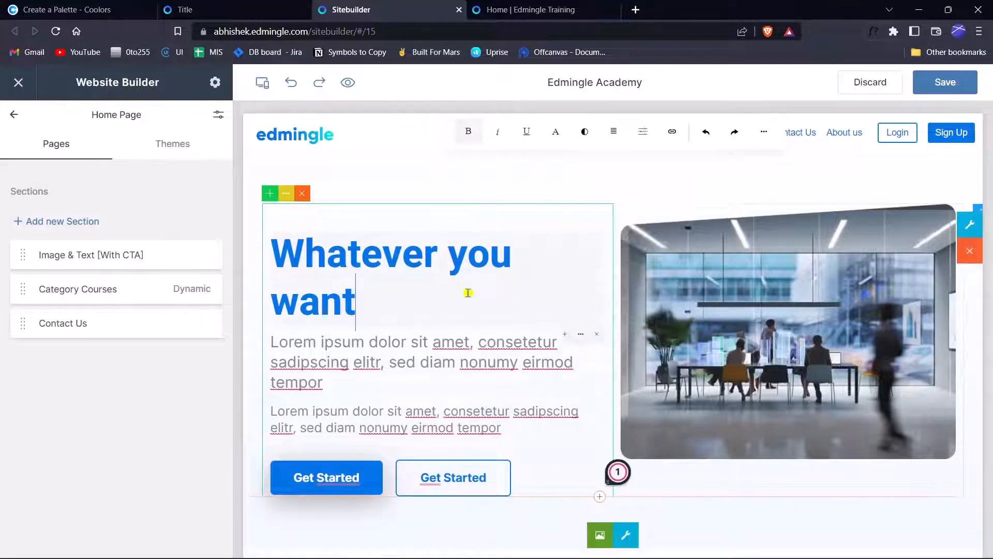
{"action": "left_click", "coordinate": [456, 346]}
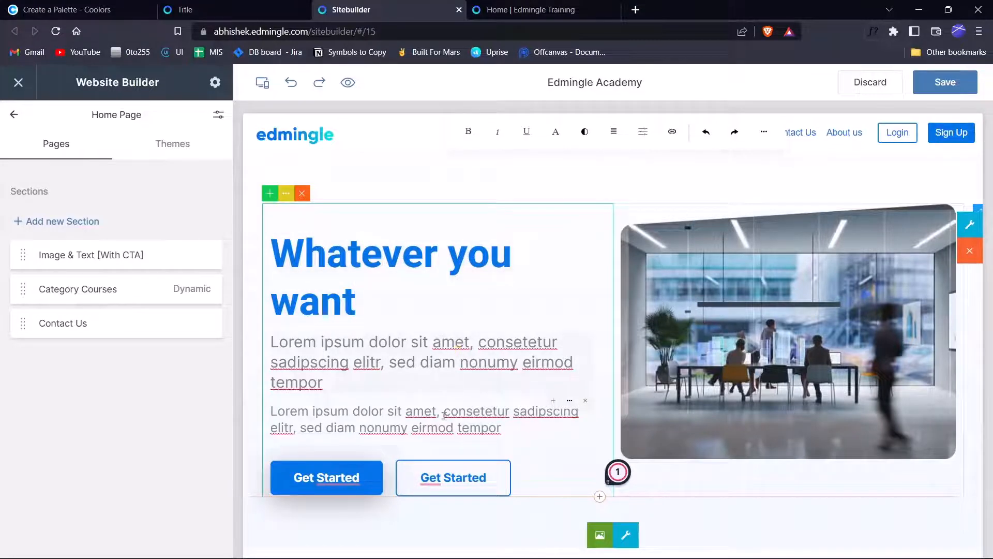
{"action": "left_click", "coordinate": [445, 353]}
{"action": "left_click", "coordinate": [451, 298]}
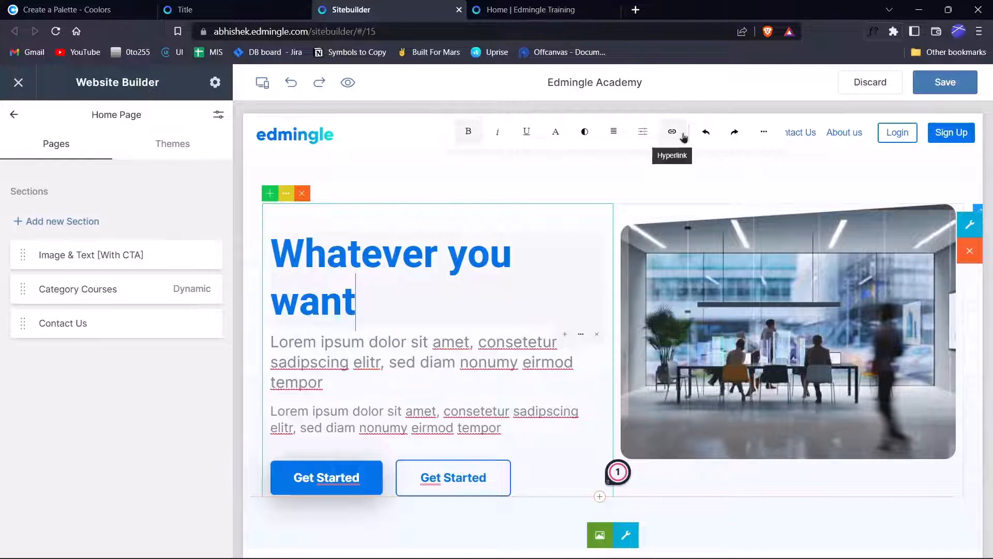
{"action": "scroll", "coordinate": [421, 337], "scroll_direction": "down", "scroll_amount": 2}
Link the last three words of the second paragraph to the Edmingle support portal.
{"action": "left_click", "coordinate": [412, 253]}
{"action": "left_click", "coordinate": [417, 321]}
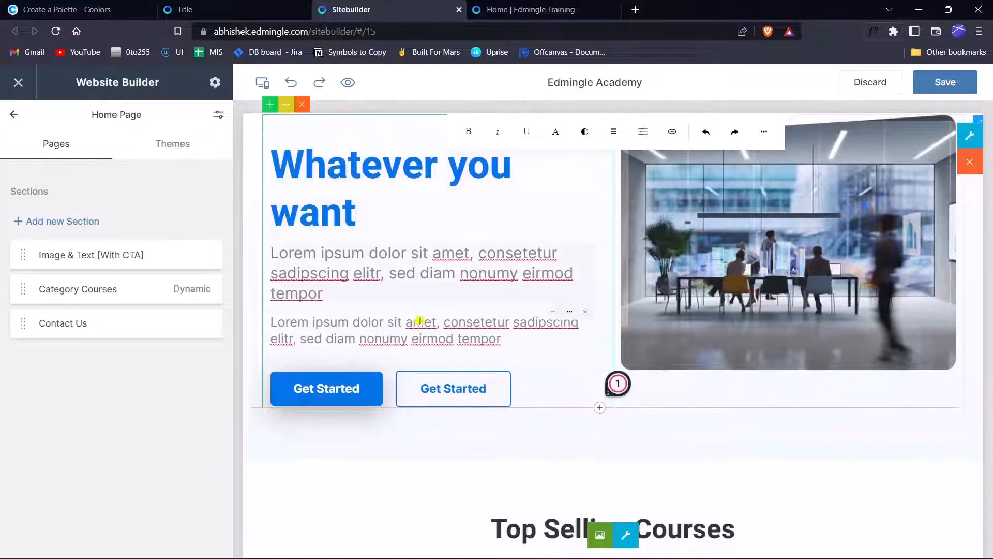
{"action": "left_click", "coordinate": [449, 325]}
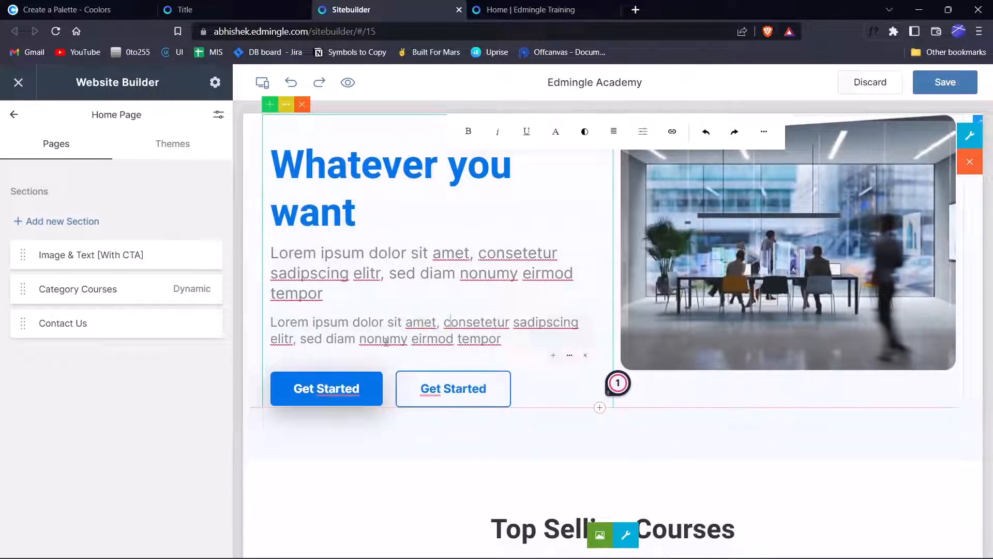
{"action": "left_click_drag", "start_coordinate": [360, 339], "coordinate": [496, 339]}
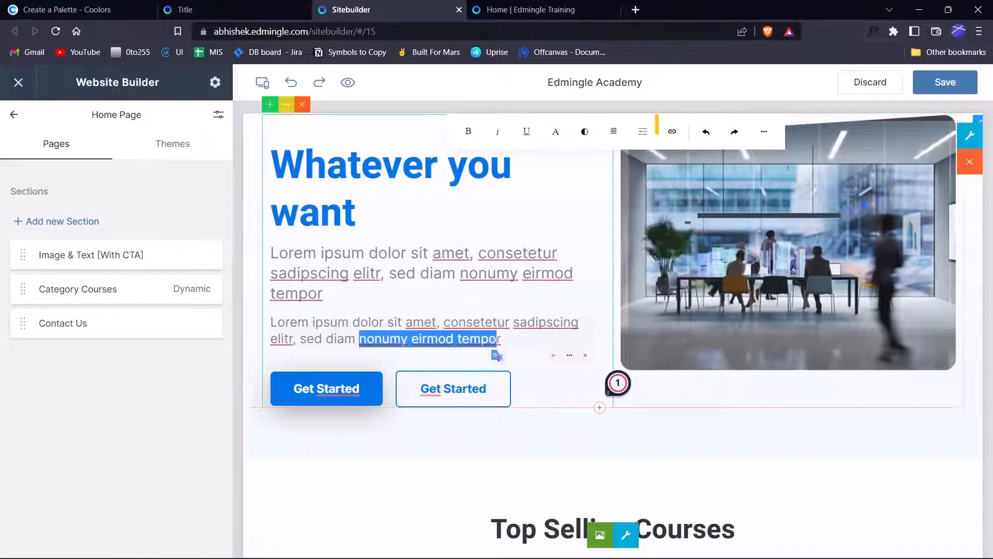
{"action": "left_click", "coordinate": [673, 133]}
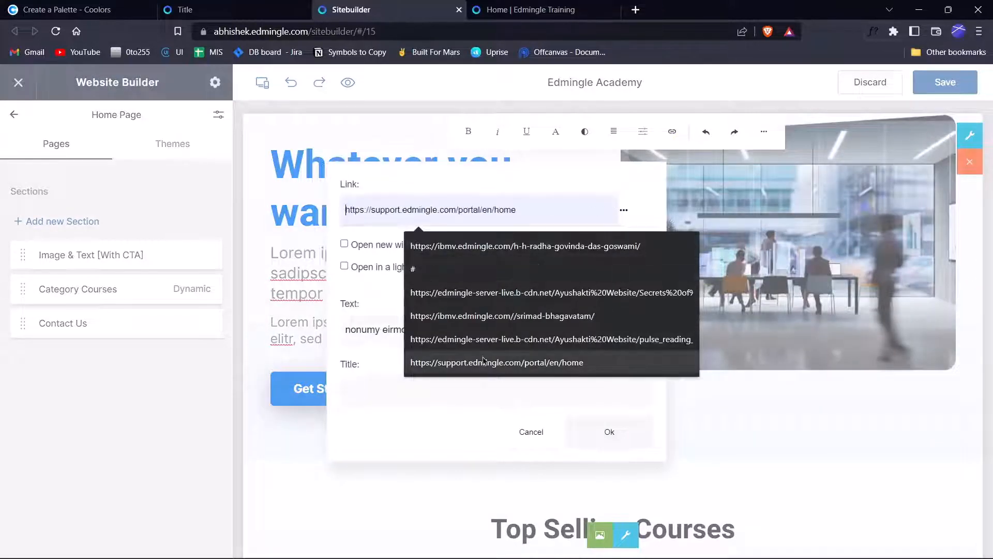
{"action": "left_click", "coordinate": [467, 366]}
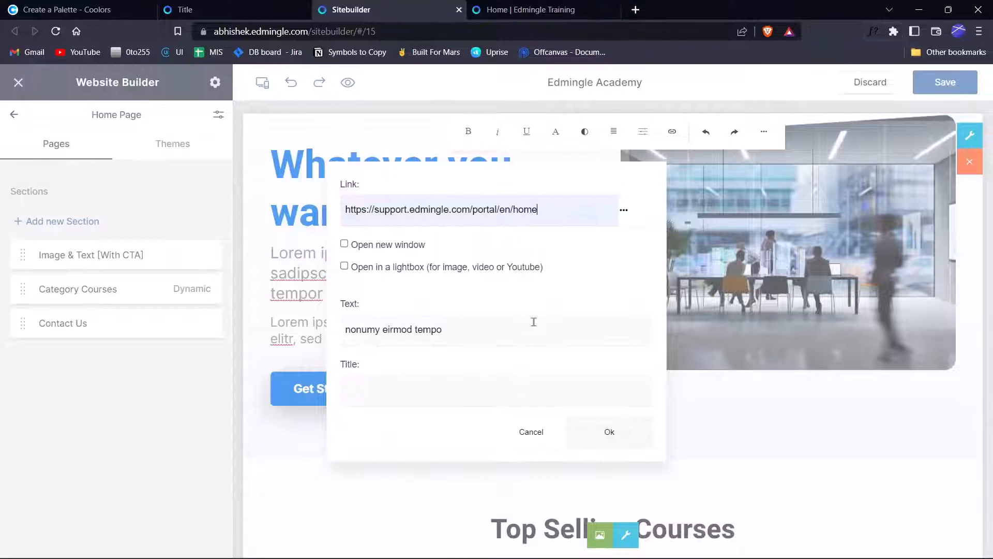
{"action": "left_click", "coordinate": [594, 435]}
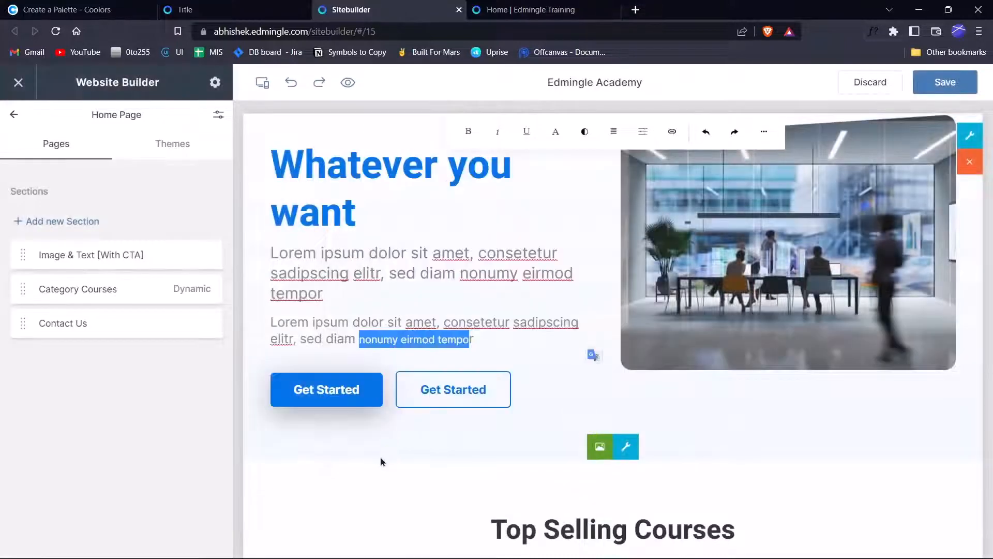
Reselect the newly linked words and review the lower hero paragraph.
{"action": "left_click", "coordinate": [428, 334]}
{"action": "left_click_drag", "start_coordinate": [499, 344], "coordinate": [360, 341]}
{"action": "left_click", "coordinate": [396, 420]}
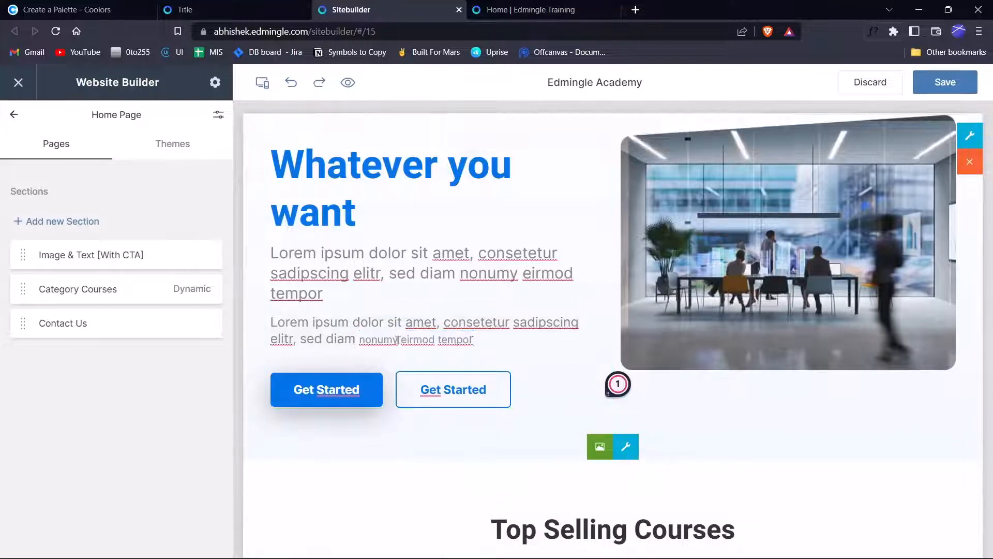
{"action": "scroll", "coordinate": [610, 224], "scroll_direction": "up", "scroll_amount": 2}
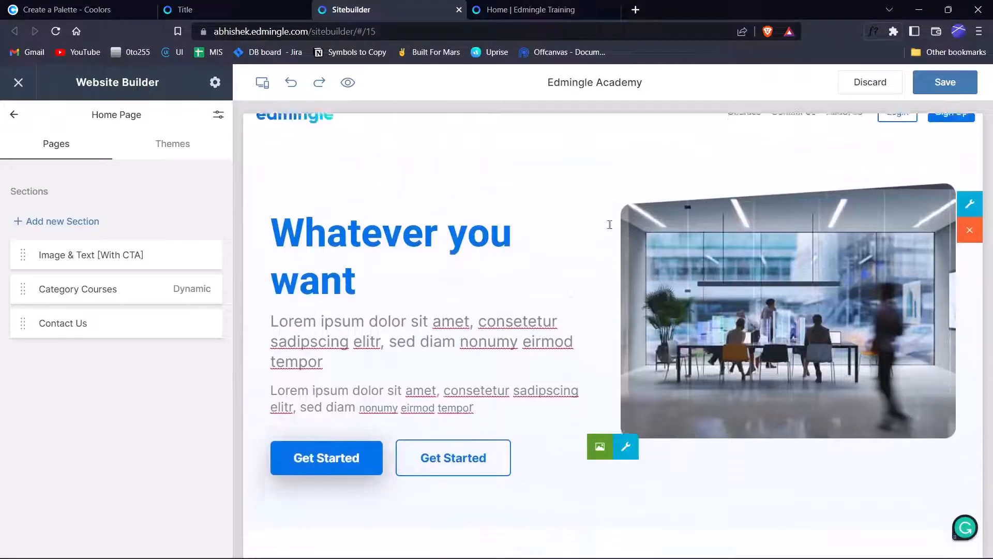
{"action": "scroll", "coordinate": [610, 224], "scroll_direction": "down", "scroll_amount": 2}
{"action": "scroll", "coordinate": [570, 224], "scroll_direction": "up", "scroll_amount": 3}
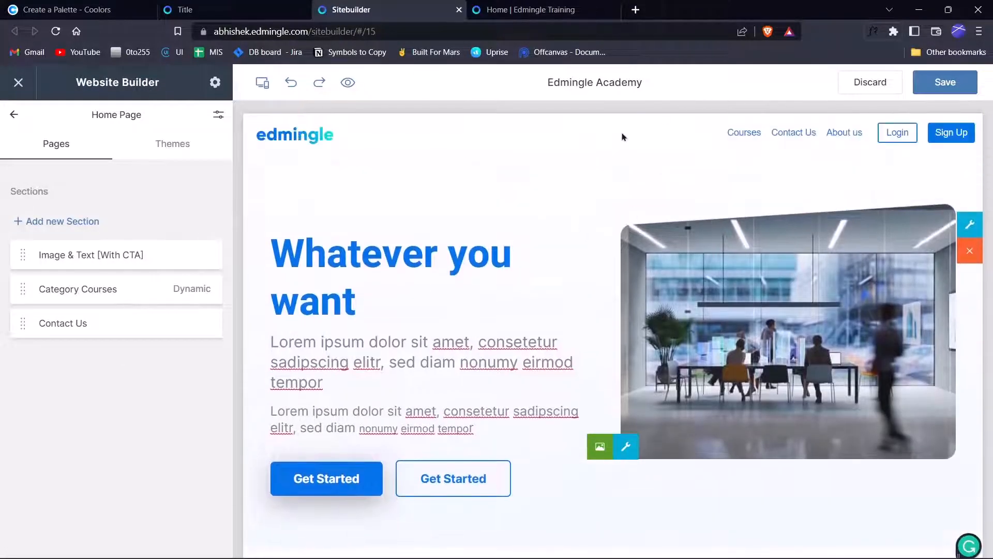
{"action": "left_click", "coordinate": [447, 400]}
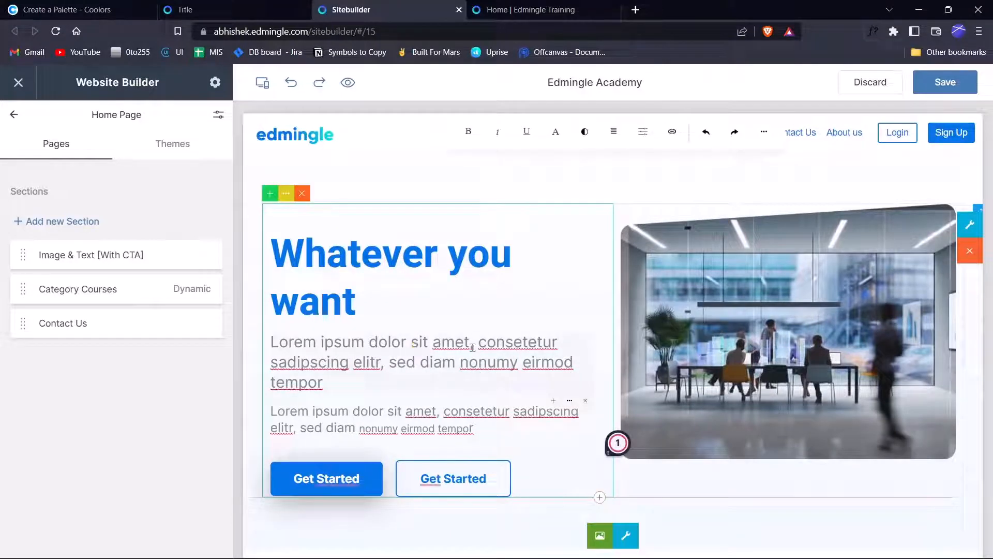
{"action": "scroll", "coordinate": [641, 349], "scroll_direction": "down", "scroll_amount": 2}
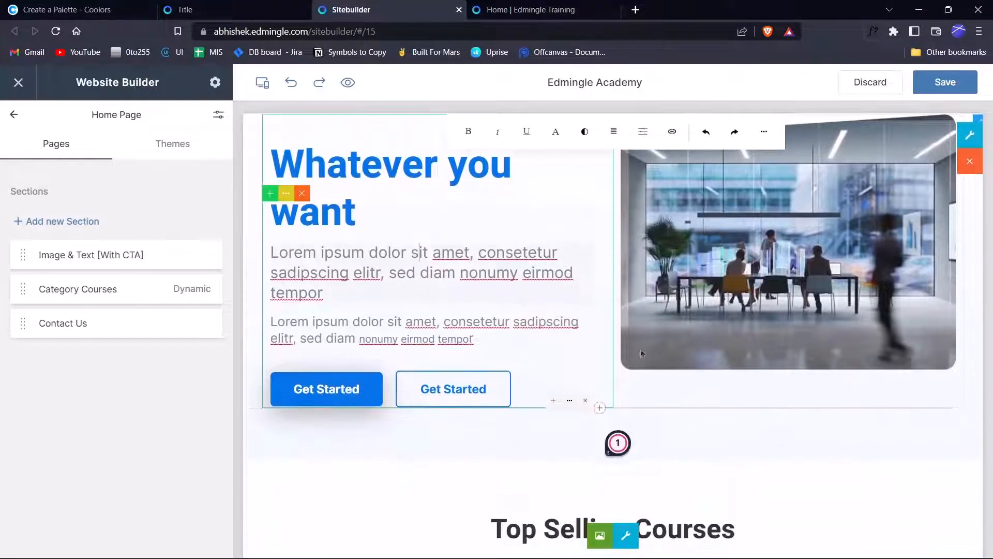
{"action": "scroll", "coordinate": [645, 355], "scroll_direction": "up", "scroll_amount": 2}
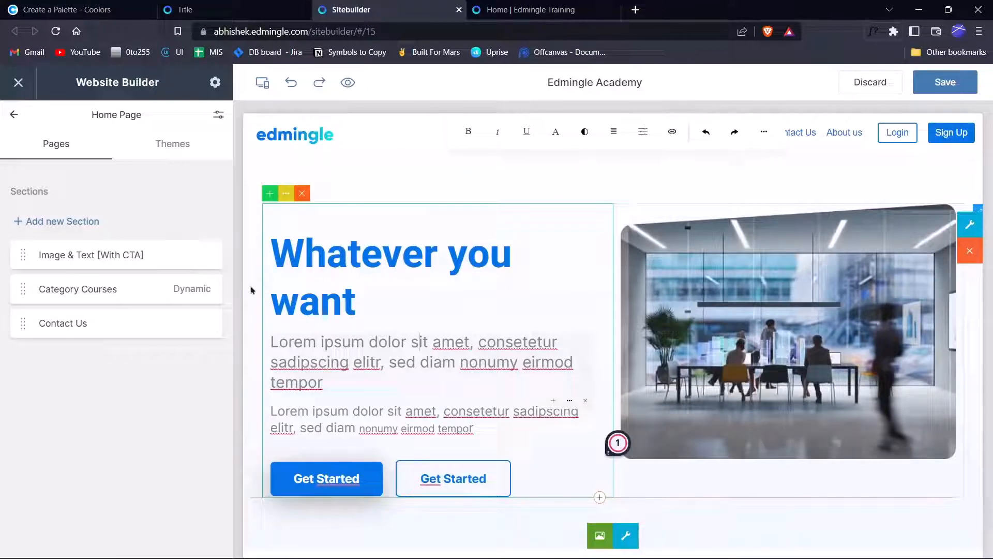
Add the Mark's Photo Studio header section from the Header templates.
{"action": "left_click", "coordinate": [120, 223]}
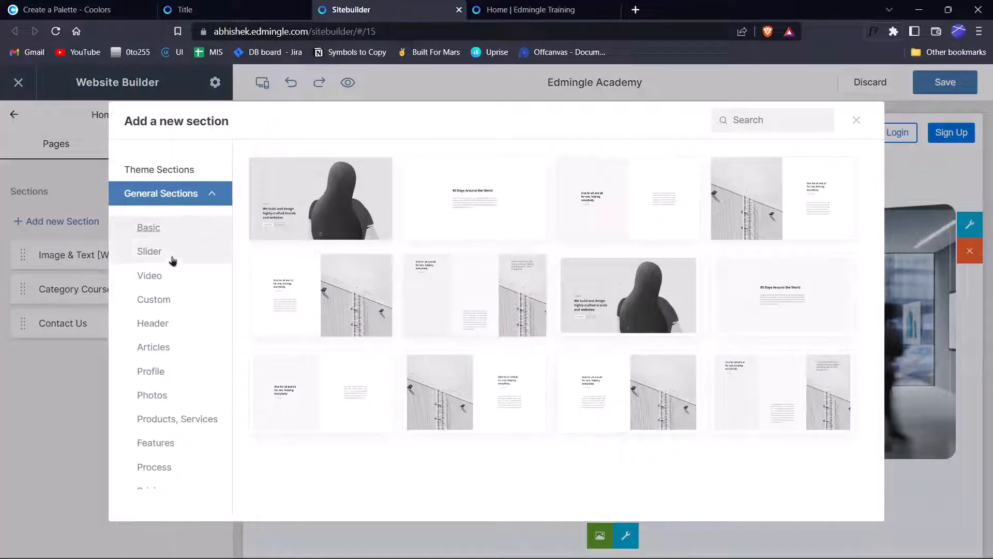
{"action": "scroll", "coordinate": [155, 289], "scroll_direction": "down", "scroll_amount": 3}
{"action": "left_click", "coordinate": [154, 228]}
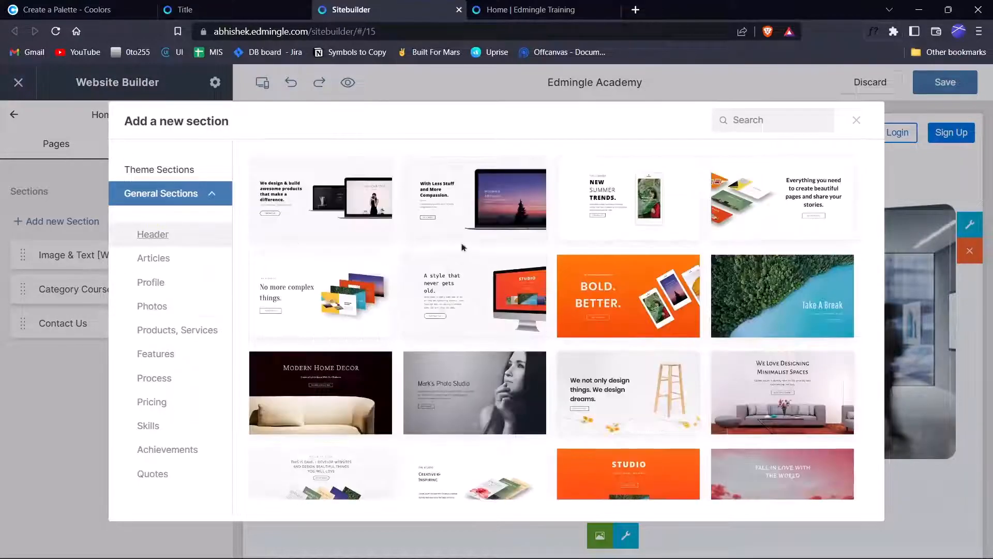
{"action": "scroll", "coordinate": [637, 272], "scroll_direction": "down", "scroll_amount": 20}
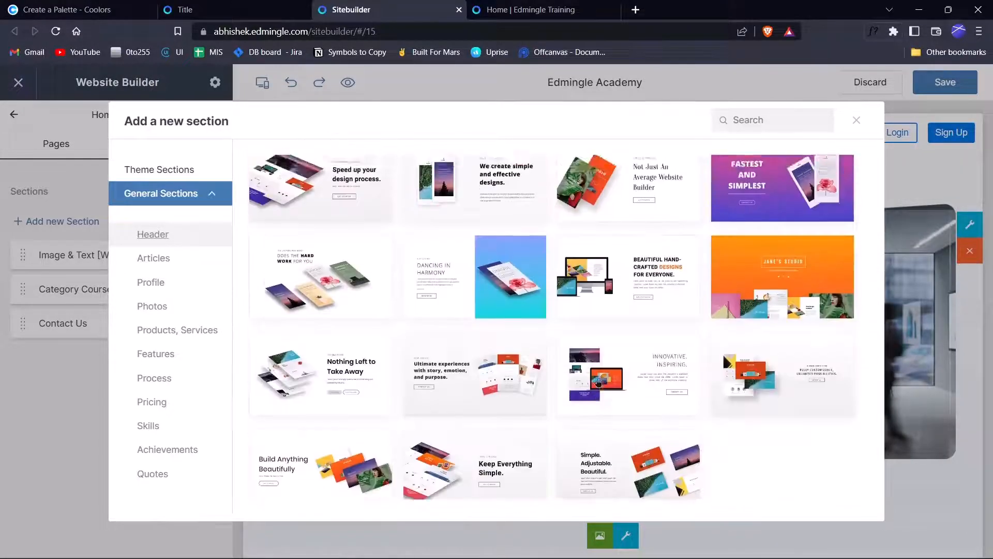
{"action": "scroll", "coordinate": [606, 366], "scroll_direction": "up", "scroll_amount": 20}
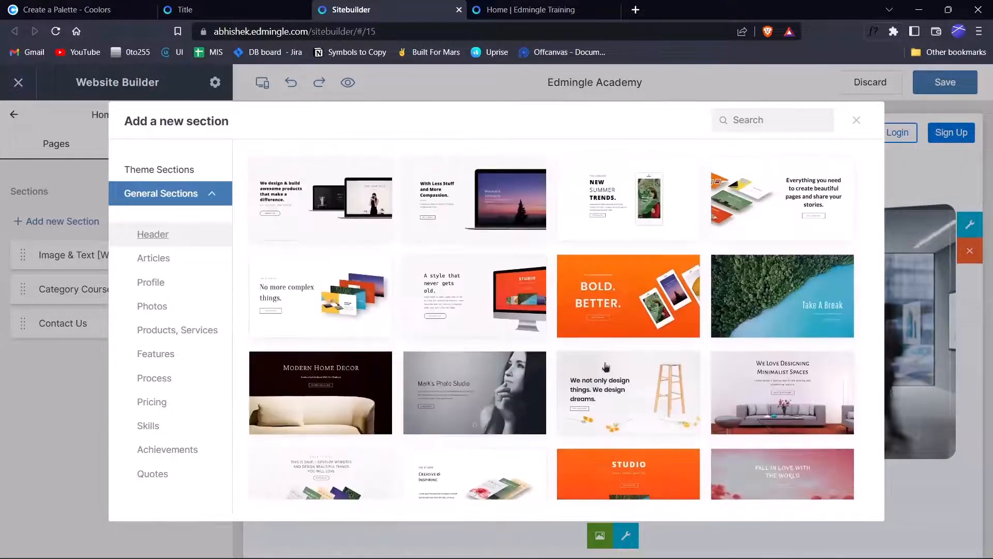
{"action": "left_click", "coordinate": [471, 376]}
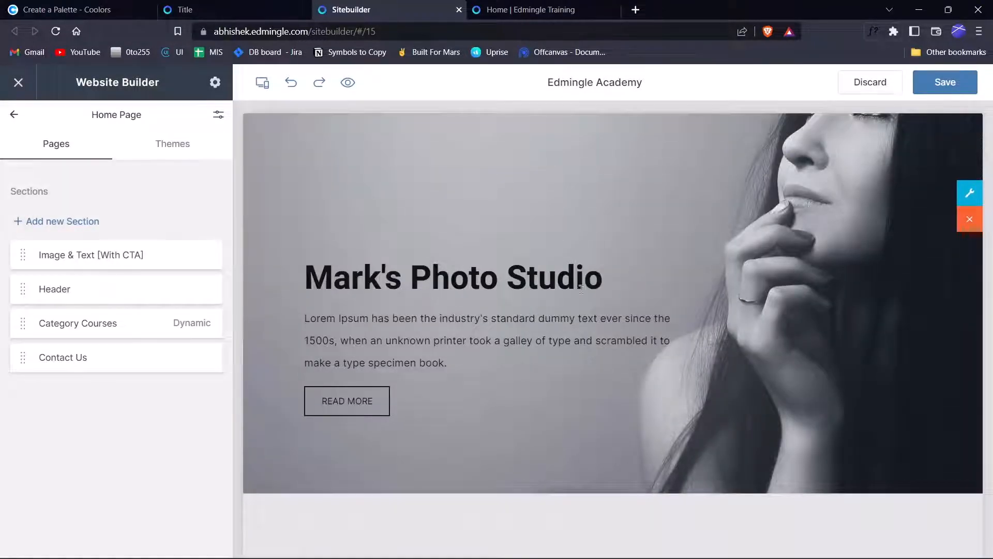
{"action": "scroll", "coordinate": [581, 288], "scroll_direction": "up", "scroll_amount": 2}
{"action": "left_click", "coordinate": [573, 402]}
{"action": "left_click_drag", "start_coordinate": [606, 391], "coordinate": [259, 396]}
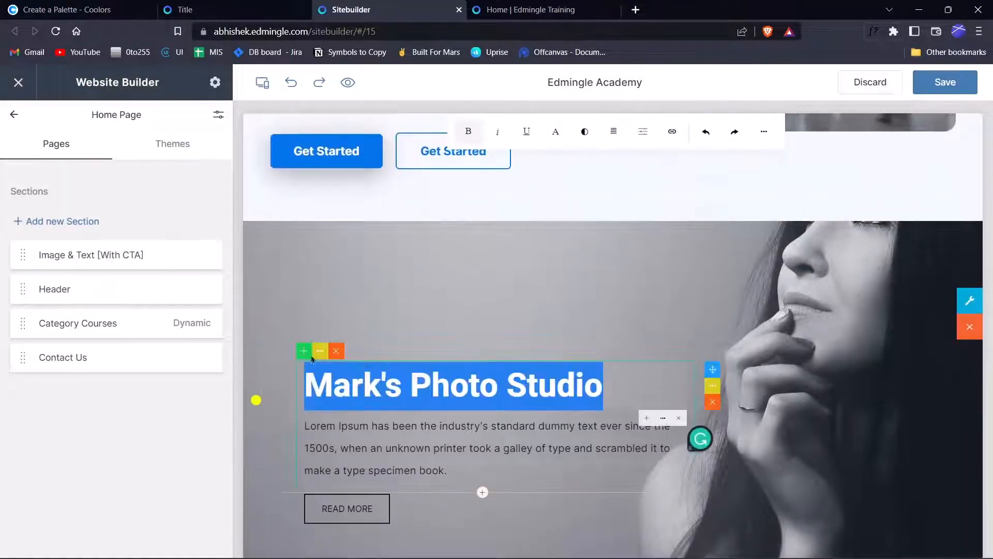
{"action": "left_click", "coordinate": [494, 312]}
{"action": "scroll", "coordinate": [579, 336], "scroll_direction": "down", "scroll_amount": 4}
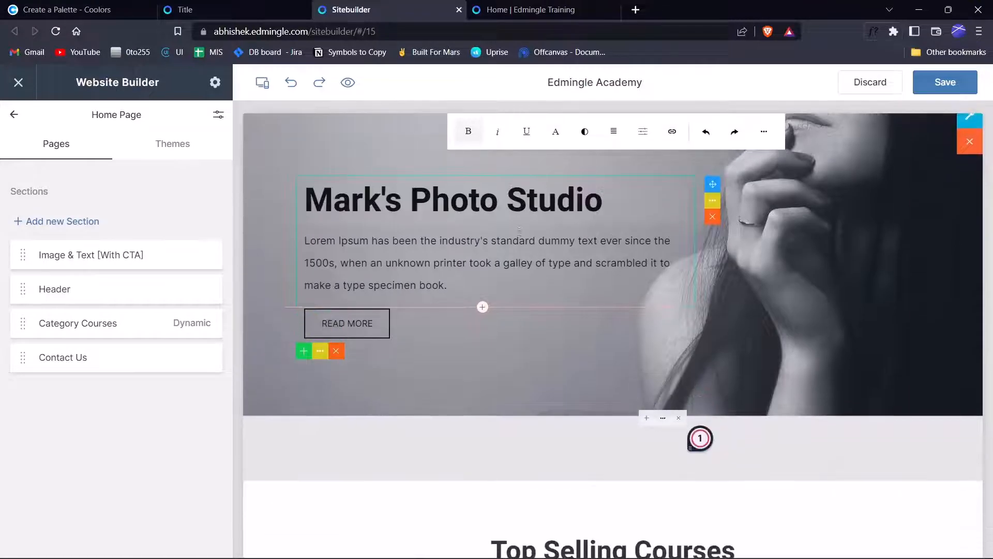
Add the Fall In Love With The World header template as well.
{"action": "left_click", "coordinate": [101, 221]}
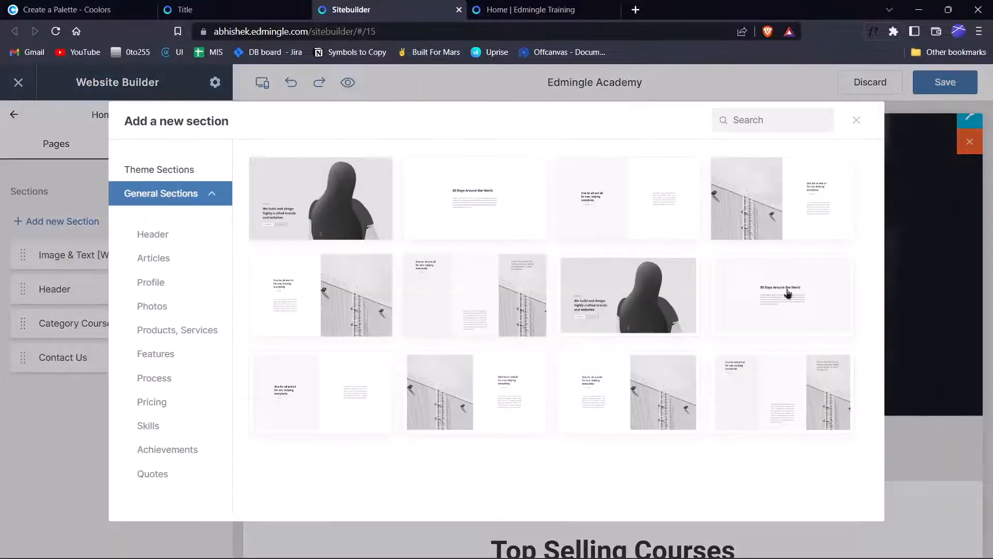
{"action": "left_click", "coordinate": [164, 241]}
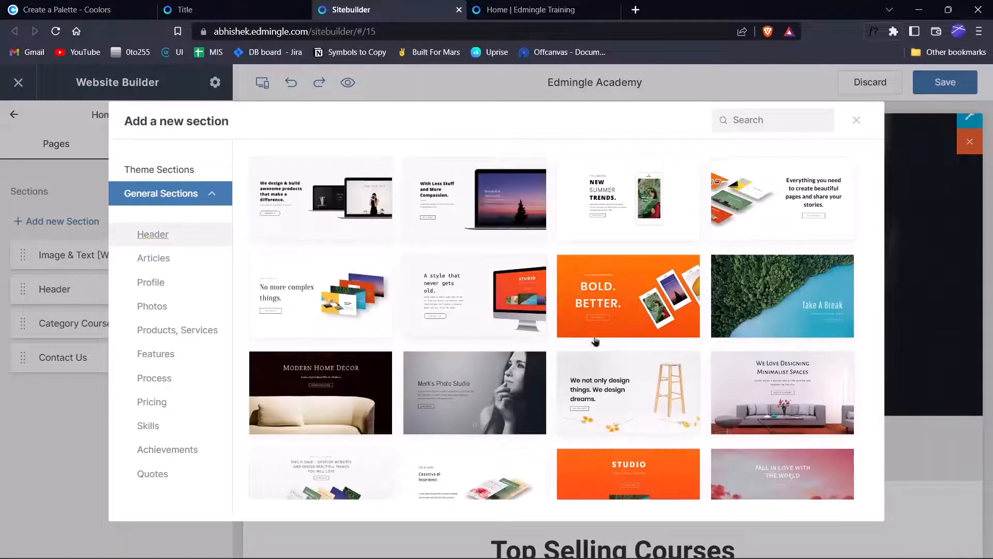
{"action": "scroll", "coordinate": [595, 342], "scroll_direction": "down", "scroll_amount": 4}
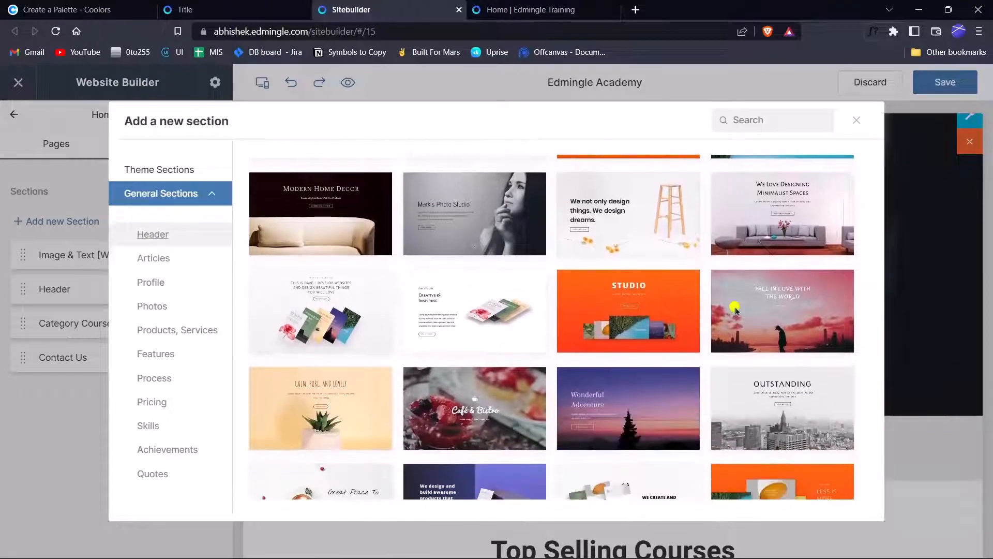
{"action": "left_click", "coordinate": [718, 327]}
{"action": "scroll", "coordinate": [663, 379], "scroll_direction": "down", "scroll_amount": 3}
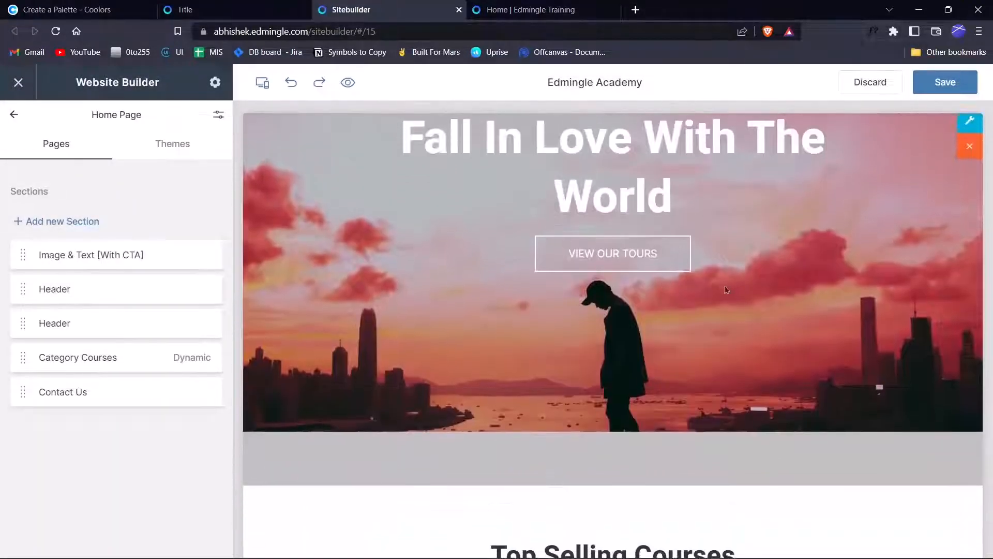
{"action": "scroll", "coordinate": [725, 284], "scroll_direction": "up", "scroll_amount": 4}
{"action": "scroll", "coordinate": [628, 371], "scroll_direction": "up", "scroll_amount": 4}
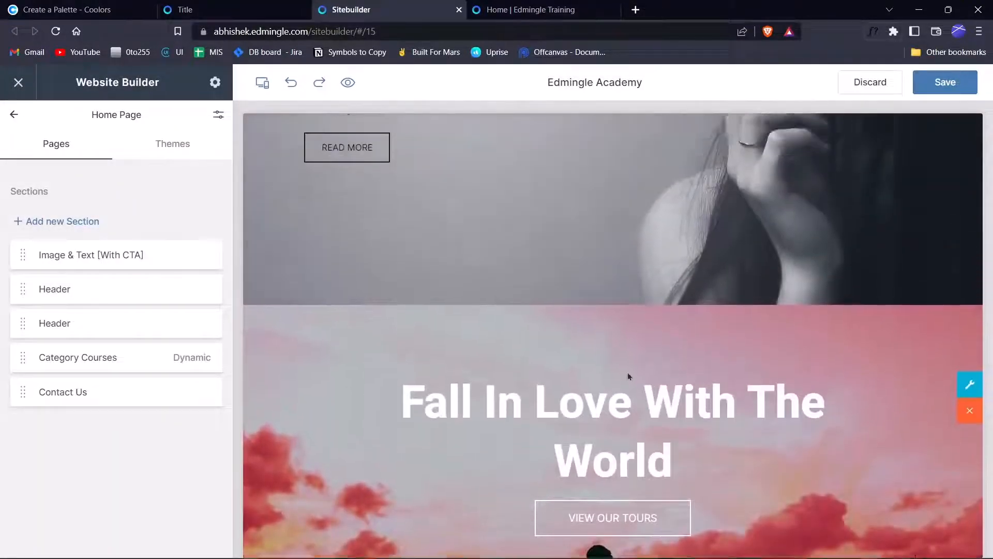
{"action": "scroll", "coordinate": [590, 378], "scroll_direction": "down", "scroll_amount": 6}
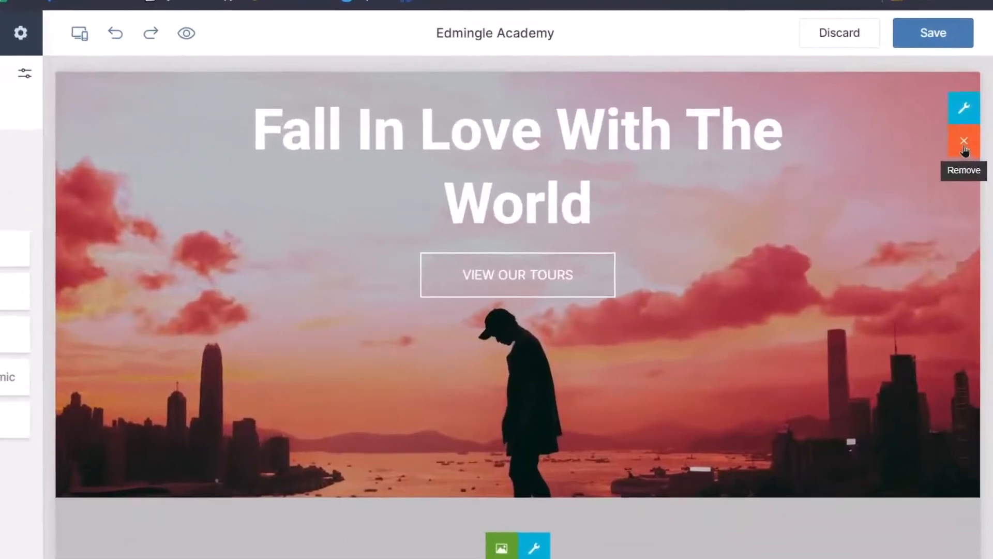
Delete the Fall In Love With The World header section, confirming the removal.
{"action": "left_click", "coordinate": [967, 159]}
{"action": "left_click", "coordinate": [392, 345]}
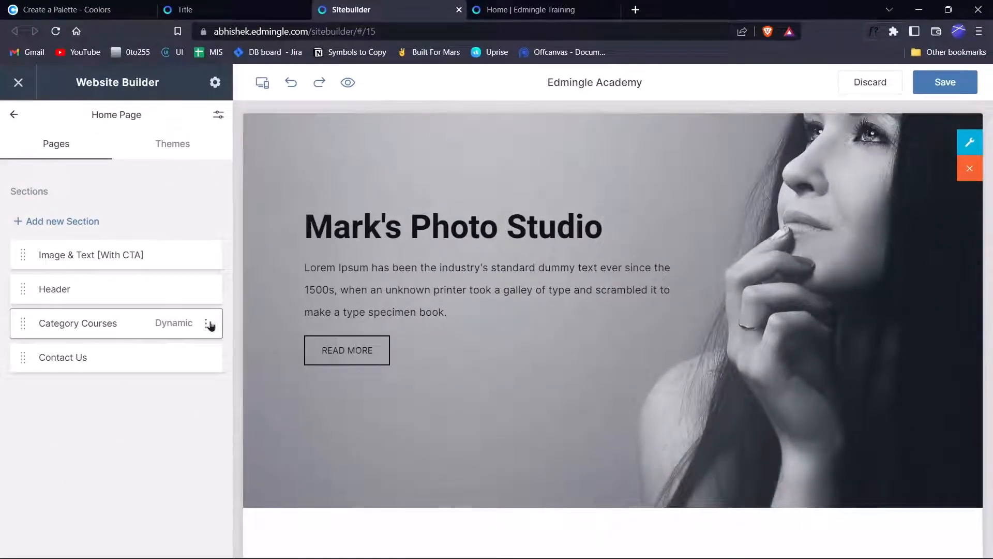
{"action": "left_click", "coordinate": [207, 323]}
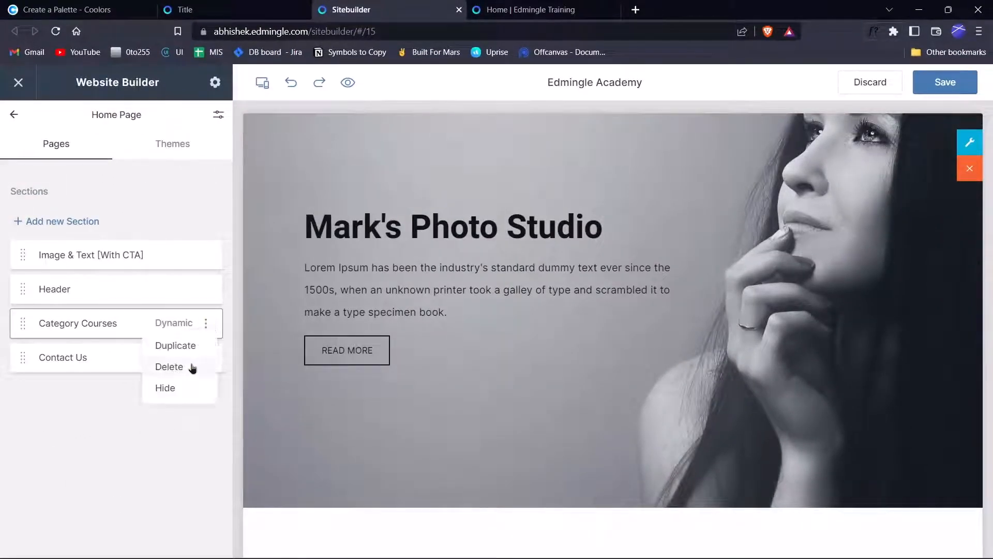
{"action": "left_click", "coordinate": [172, 490]}
{"action": "scroll", "coordinate": [575, 288], "scroll_direction": "up", "scroll_amount": 2}
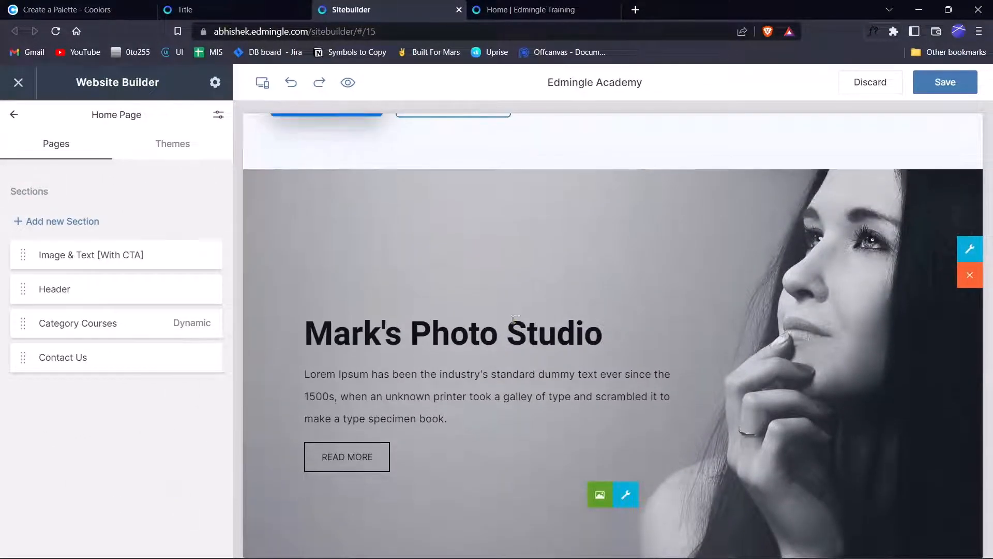
{"action": "left_click", "coordinate": [514, 319]}
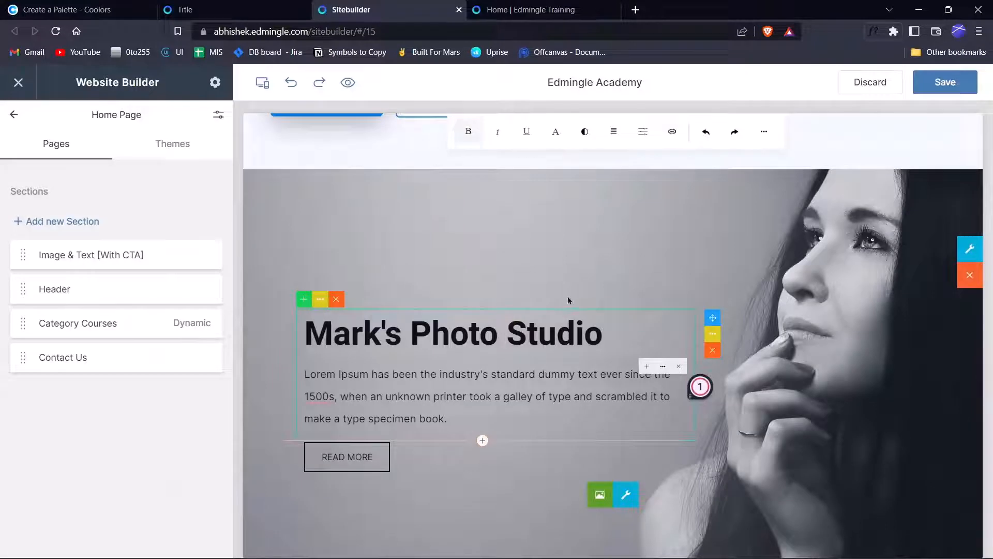
{"action": "left_click_drag", "start_coordinate": [601, 320], "coordinate": [318, 343]}
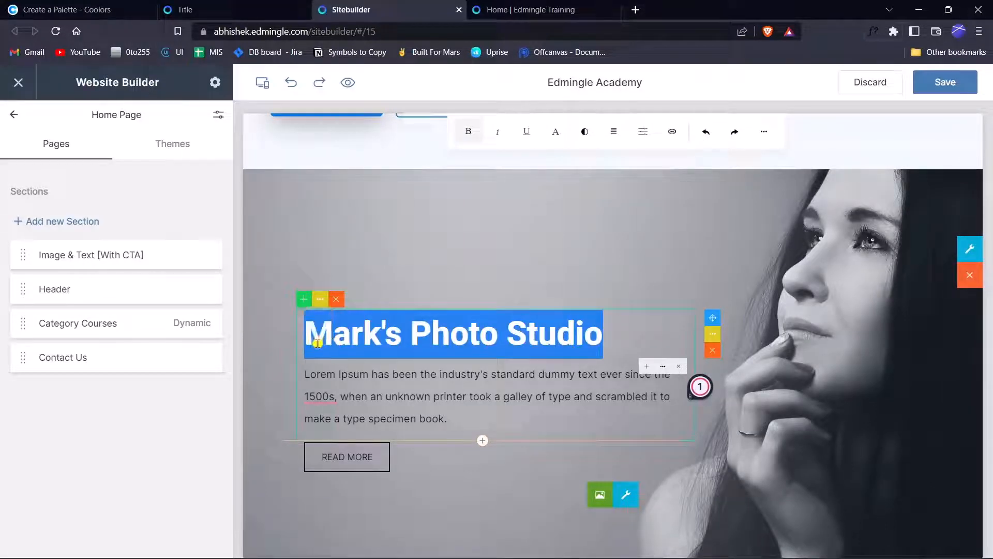
{"action": "left_click", "coordinate": [616, 337]}
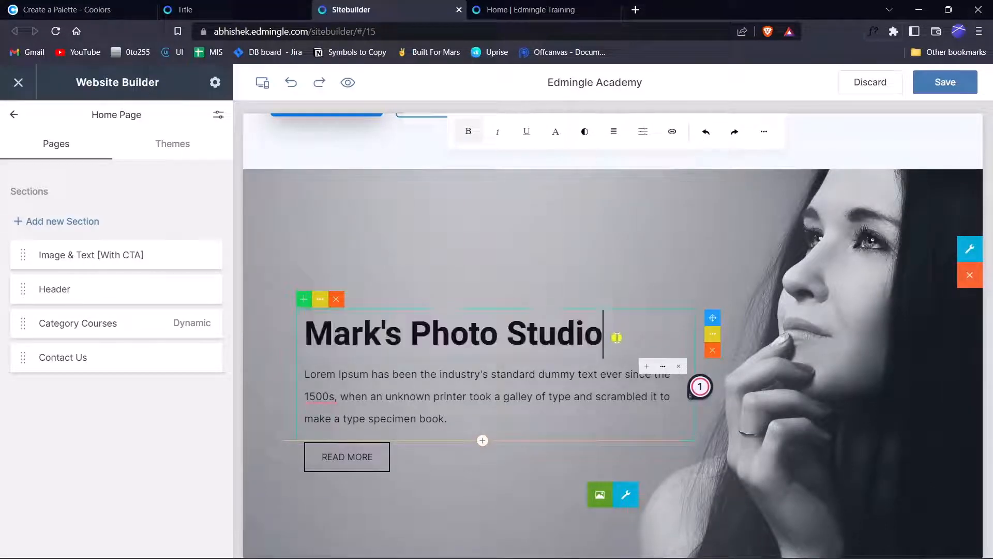
{"action": "left_click_drag", "start_coordinate": [614, 336], "coordinate": [277, 337]}
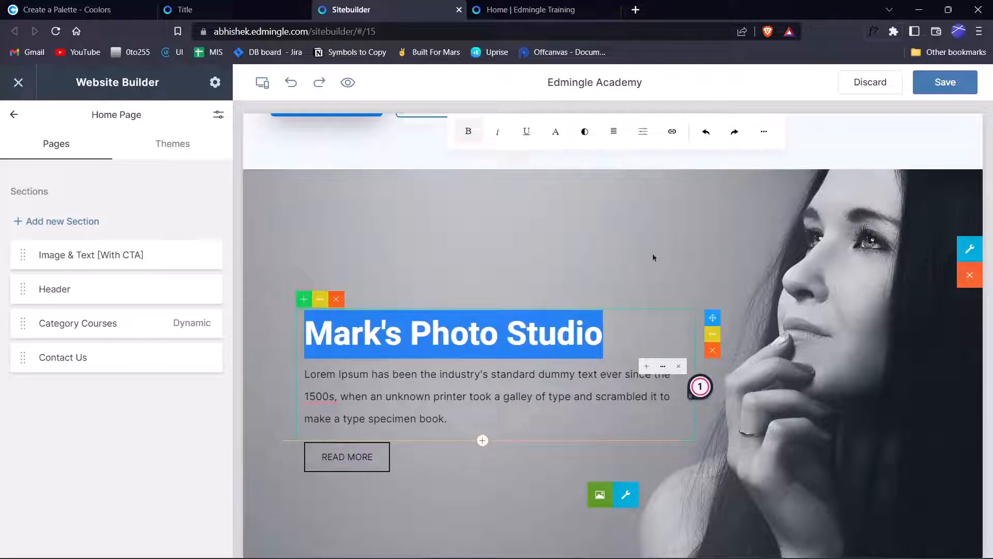
{"action": "left_click", "coordinate": [559, 372]}
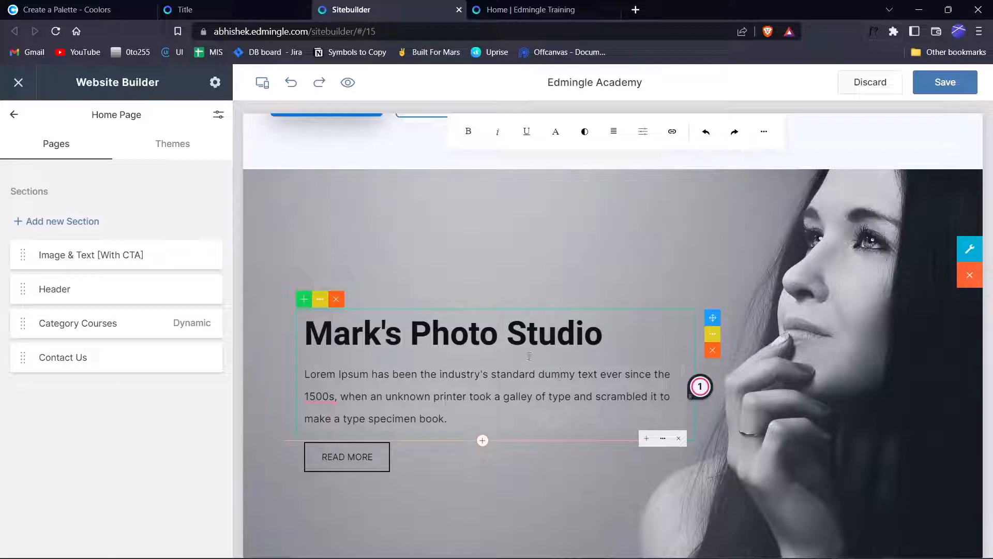
{"action": "left_click", "coordinate": [575, 318]}
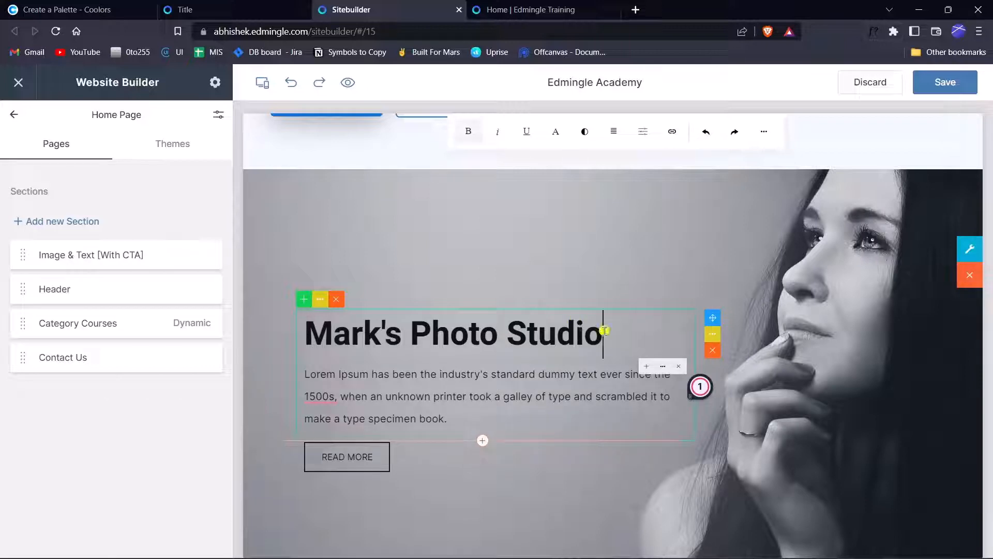
{"action": "scroll", "coordinate": [652, 344], "scroll_direction": "down", "scroll_amount": 1}
{"action": "left_click", "coordinate": [468, 269]}
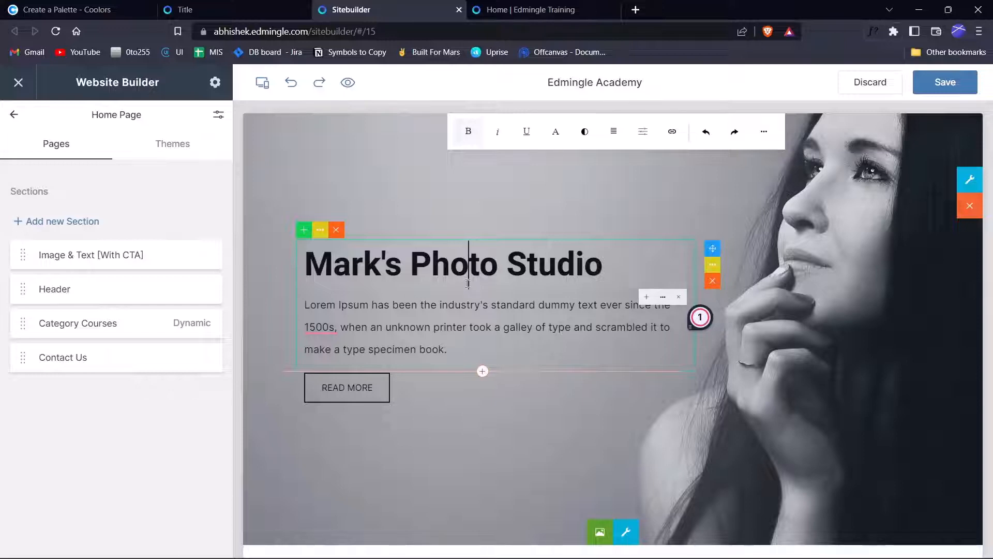
{"action": "left_click", "coordinate": [444, 307]}
{"action": "left_click", "coordinate": [467, 259]}
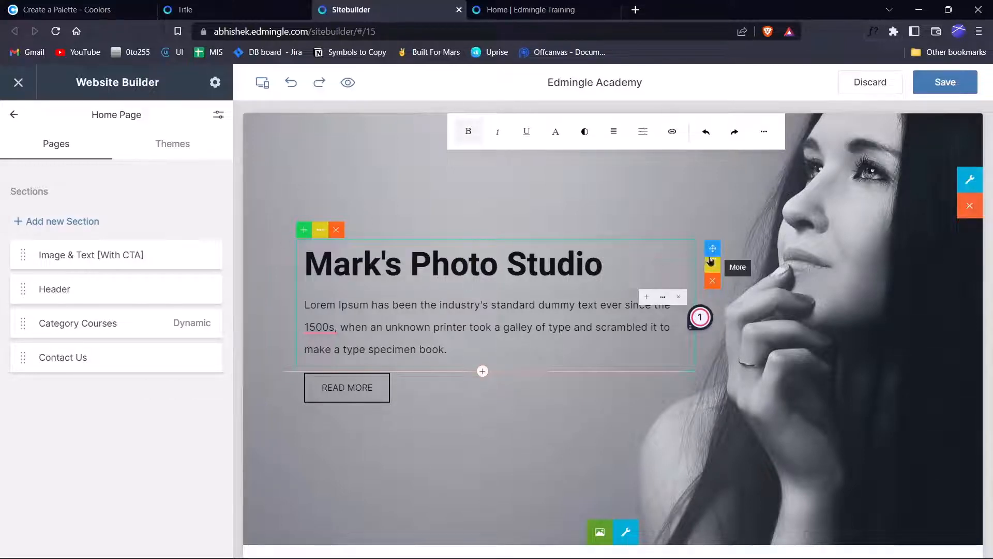
{"action": "left_click", "coordinate": [516, 261]}
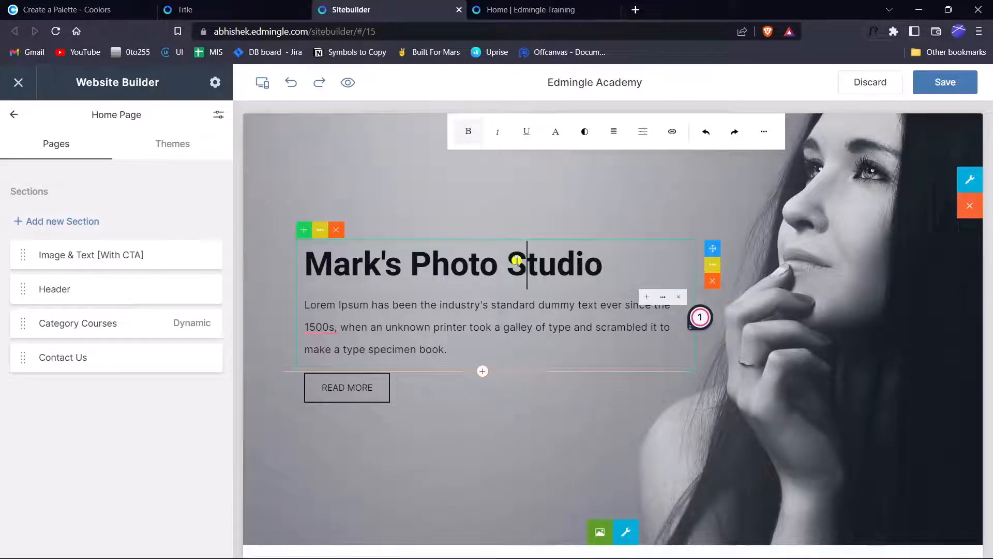
{"action": "left_click", "coordinate": [345, 259]}
{"action": "left_click", "coordinate": [510, 327]}
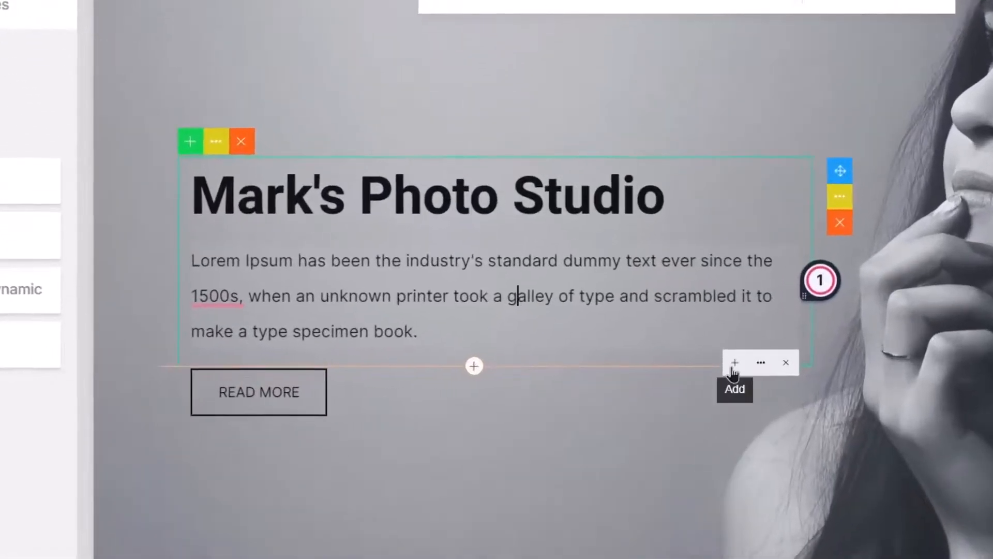
Insert a 'Heading 3 here' block below the paragraph and move it above the paragraph.
{"action": "left_click", "coordinate": [734, 363]}
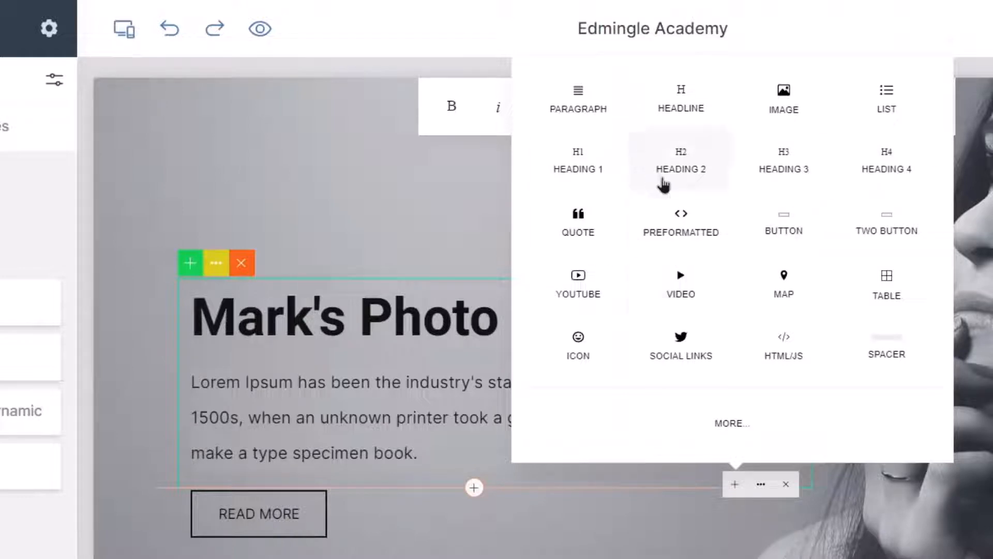
{"action": "left_click", "coordinate": [757, 166]}
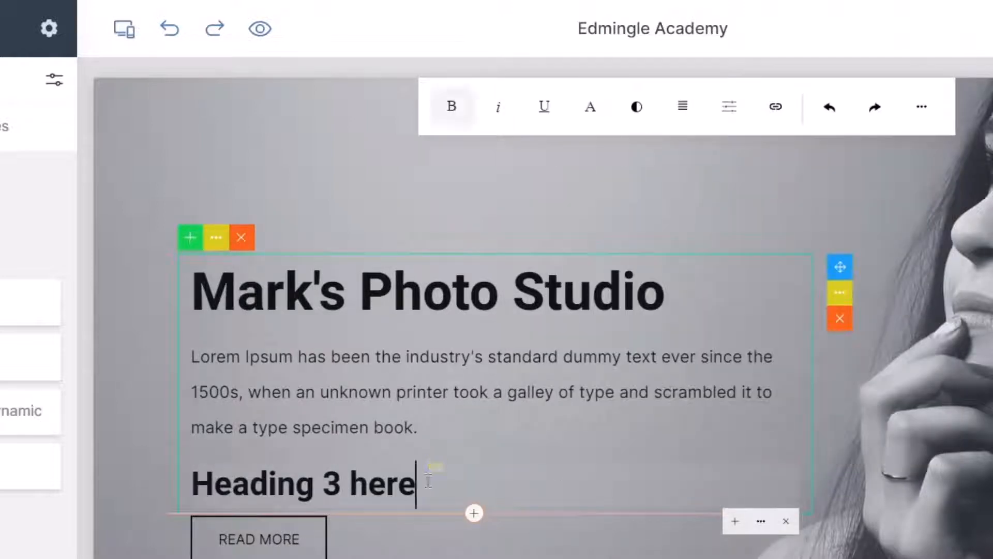
{"action": "left_click_drag", "start_coordinate": [418, 483], "coordinate": [179, 504]}
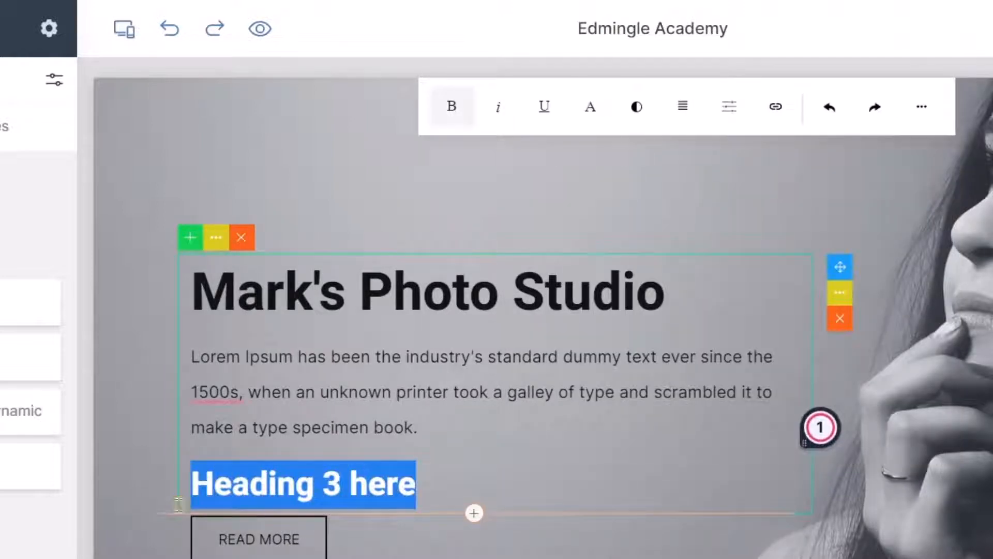
{"action": "type", "text": "f"}
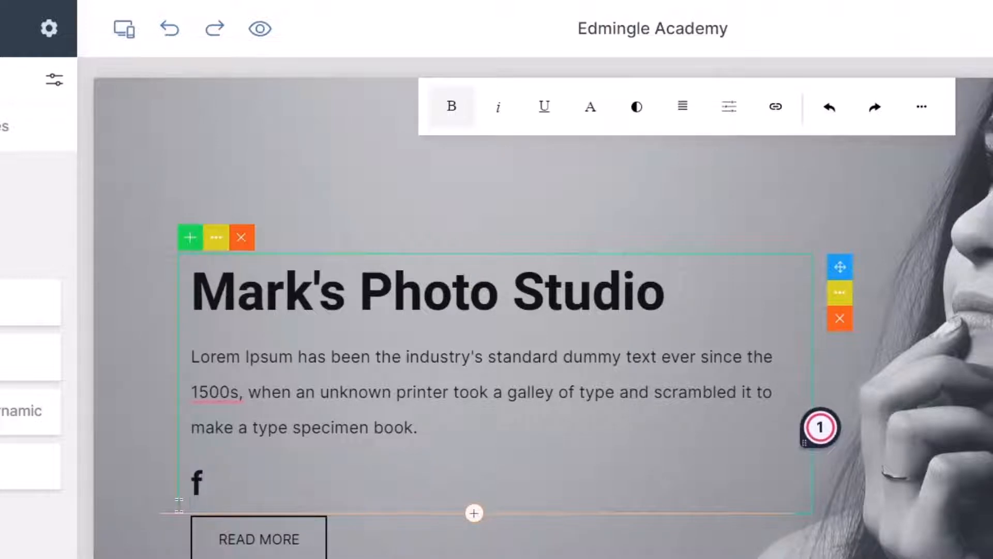
{"action": "key", "text": "ctrl+z"}
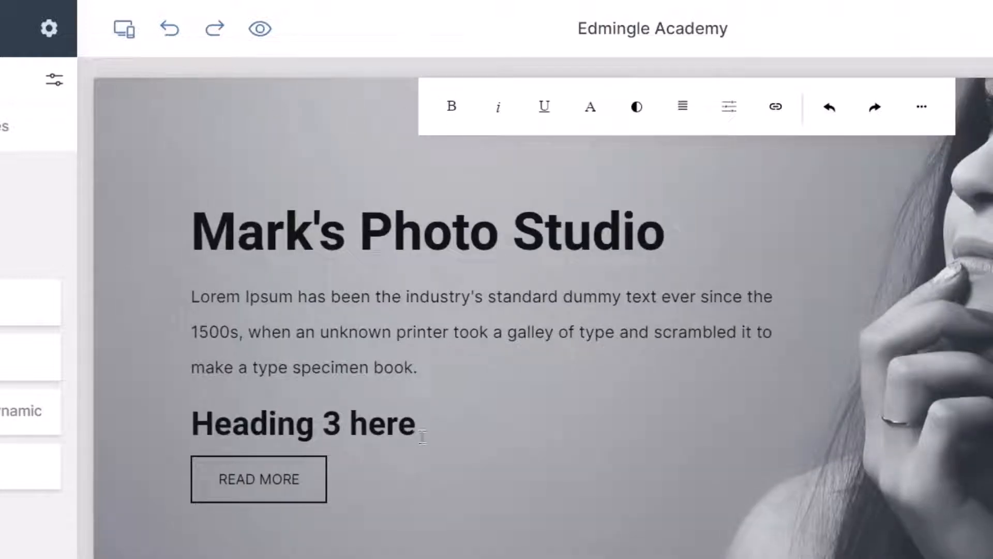
{"action": "left_click", "coordinate": [423, 437]}
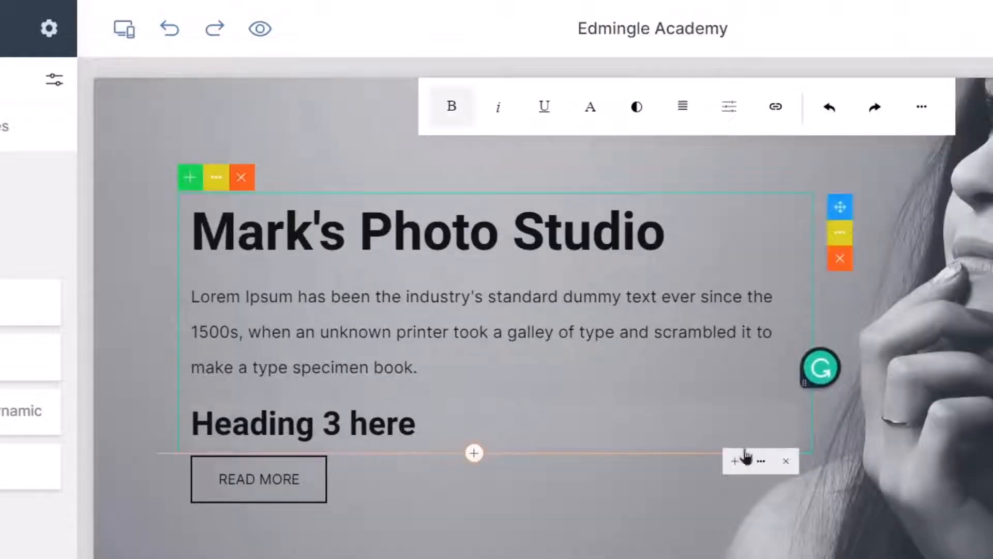
{"action": "left_click", "coordinate": [756, 462]}
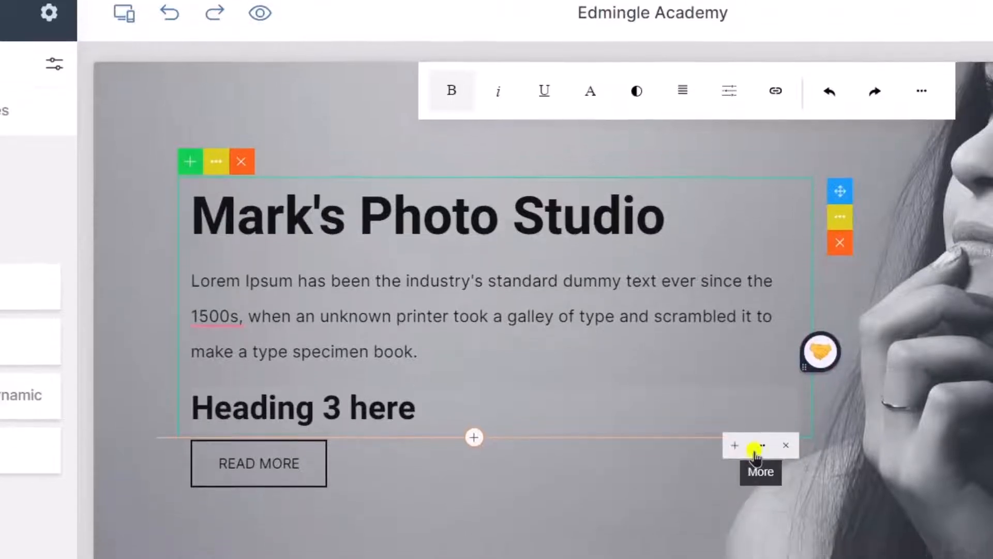
{"action": "left_click", "coordinate": [738, 497]}
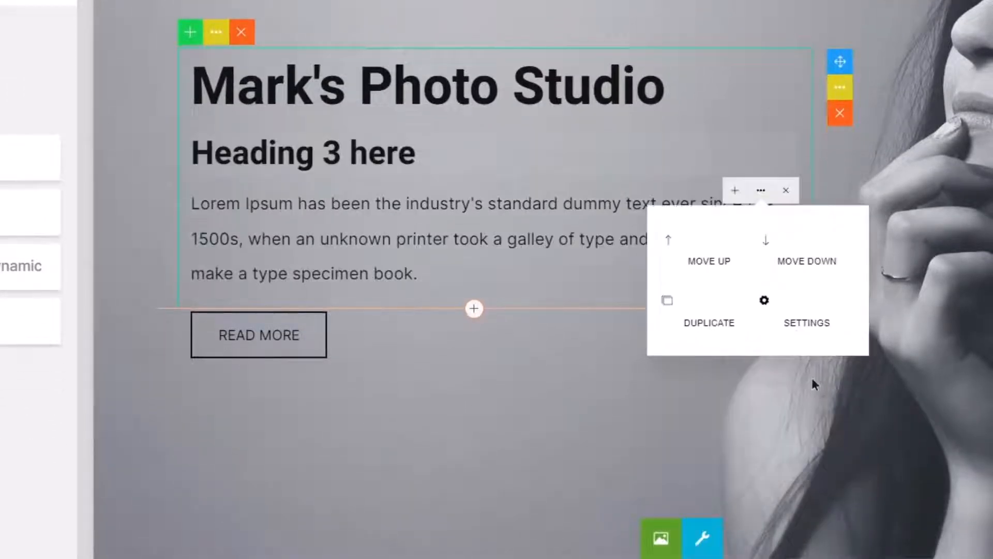
Move the Heading 3 line above the title and shrink it to font size 17.
{"action": "left_click", "coordinate": [744, 274]}
{"action": "left_click", "coordinate": [350, 82]}
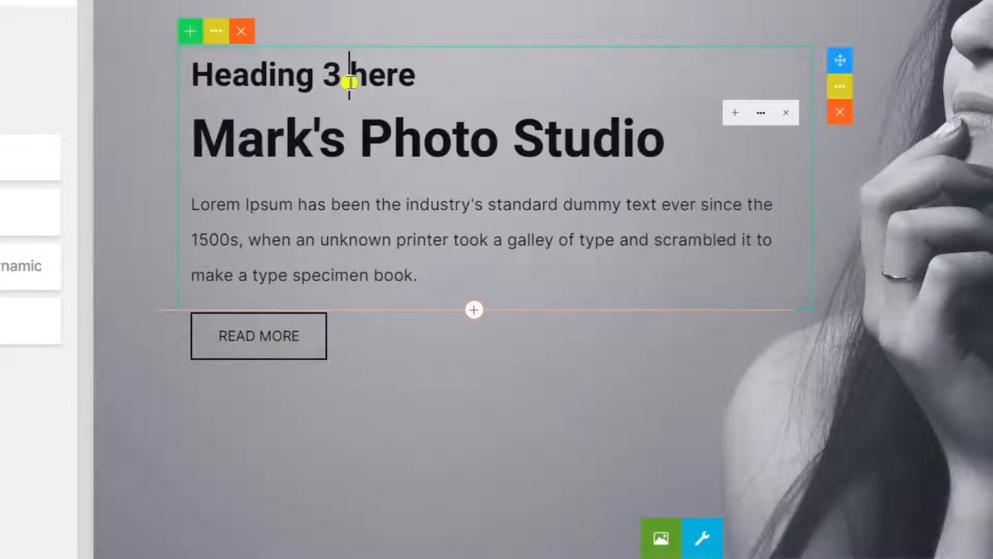
{"action": "left_click", "coordinate": [712, 58]}
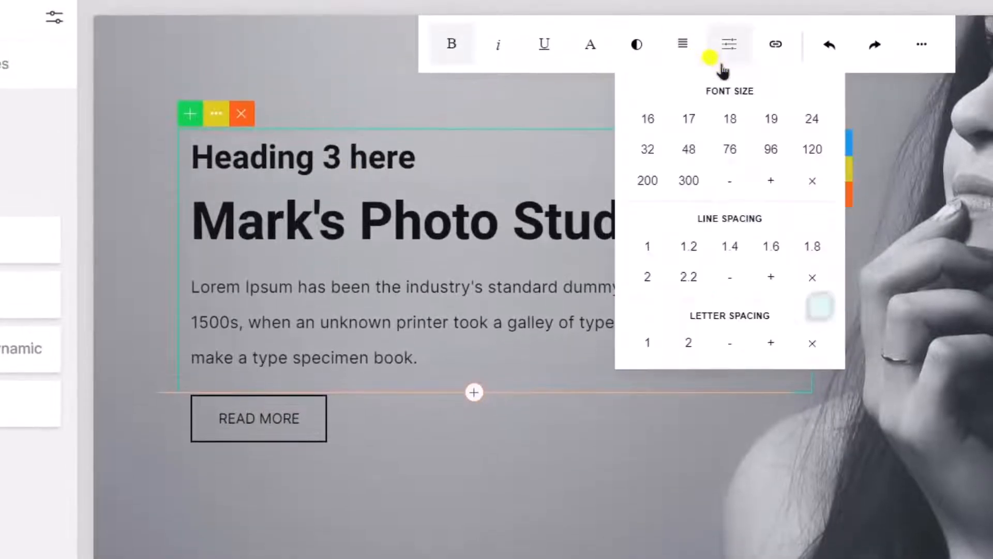
{"action": "left_click", "coordinate": [684, 121]}
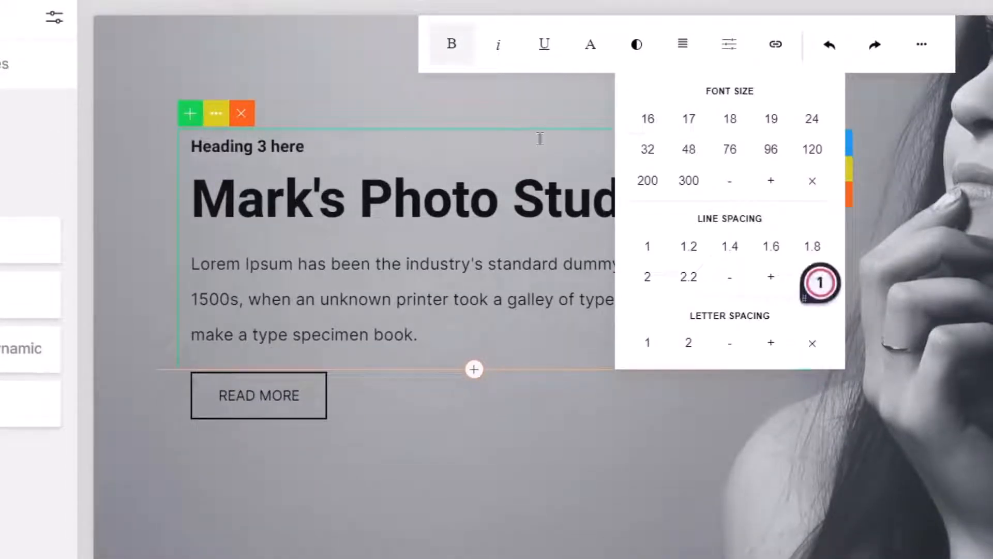
Replace the heading text with 'STUDIO'.
{"action": "left_click_drag", "start_coordinate": [327, 138], "coordinate": [124, 138]}
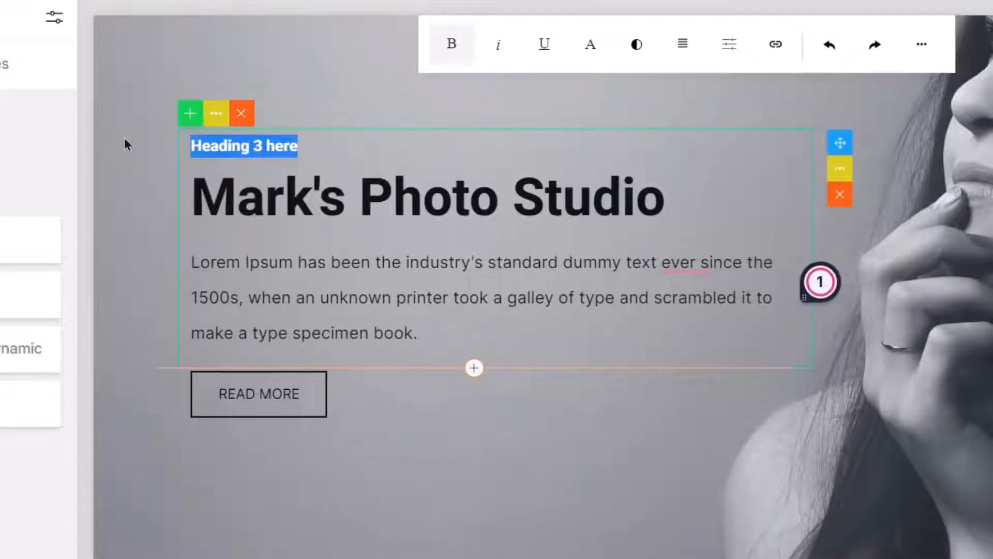
{"action": "type", "text": "OUR"}
{"action": "key", "text": "BackSpace"}
{"action": "key", "text": "BackSpace"}
{"action": "key", "text": "BackSpace"}
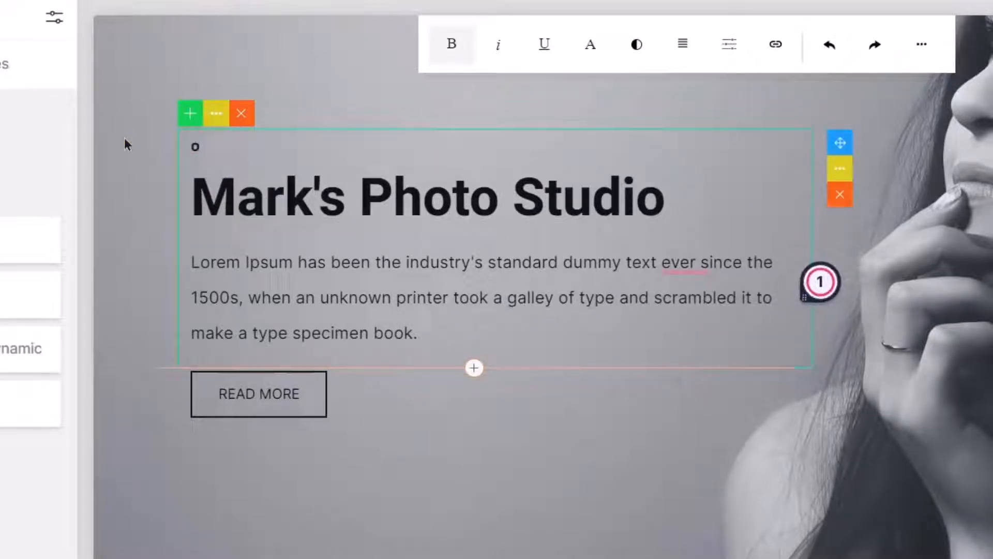
{"action": "type", "text": "STUDIO"}
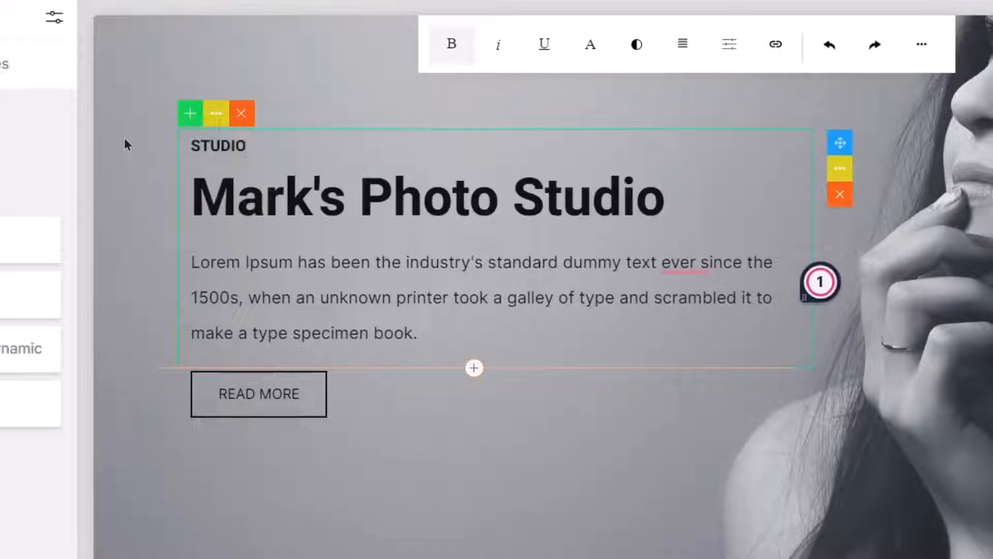
{"action": "left_click", "coordinate": [350, 473]}
{"action": "left_click", "coordinate": [259, 262]}
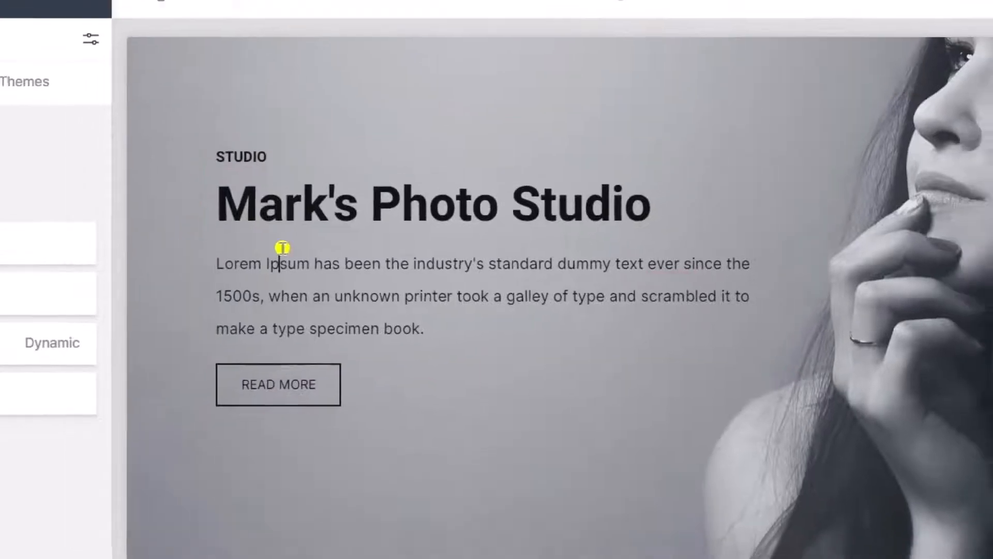
{"action": "left_click", "coordinate": [459, 267]}
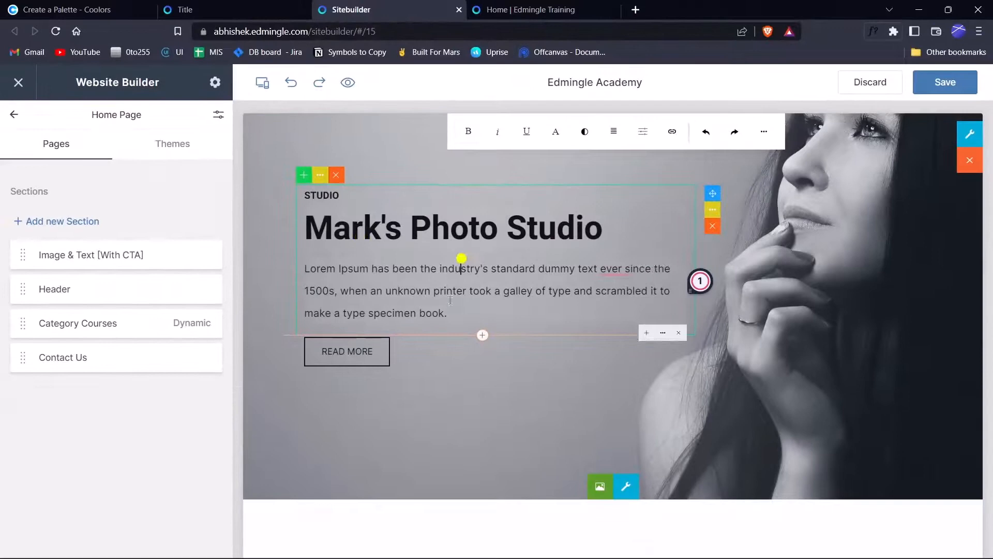
Delete the READ MORE button and insert a two-button block (READ MORE, GET STARTED) below the text.
{"action": "left_click", "coordinate": [344, 364]}
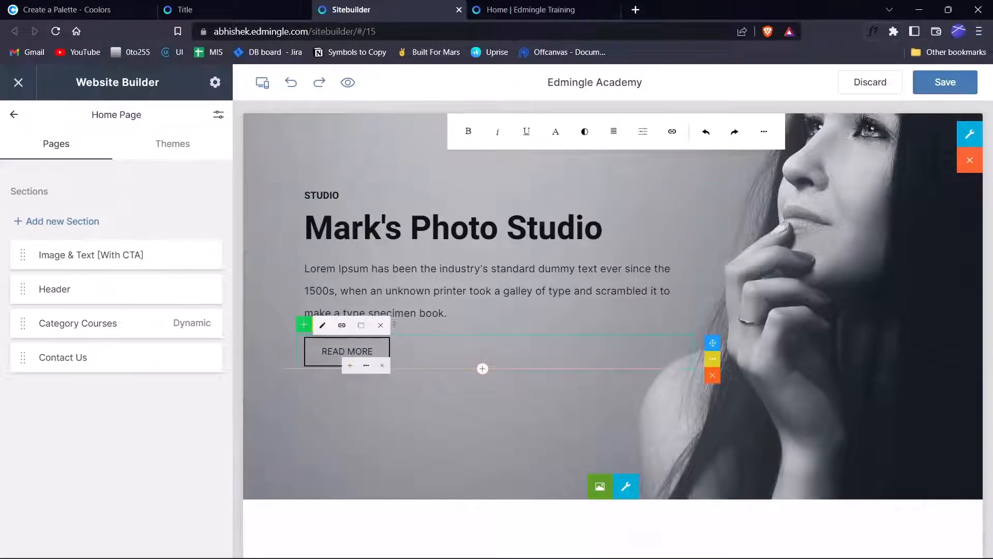
{"action": "left_click", "coordinate": [381, 325]}
{"action": "left_click", "coordinate": [426, 320]}
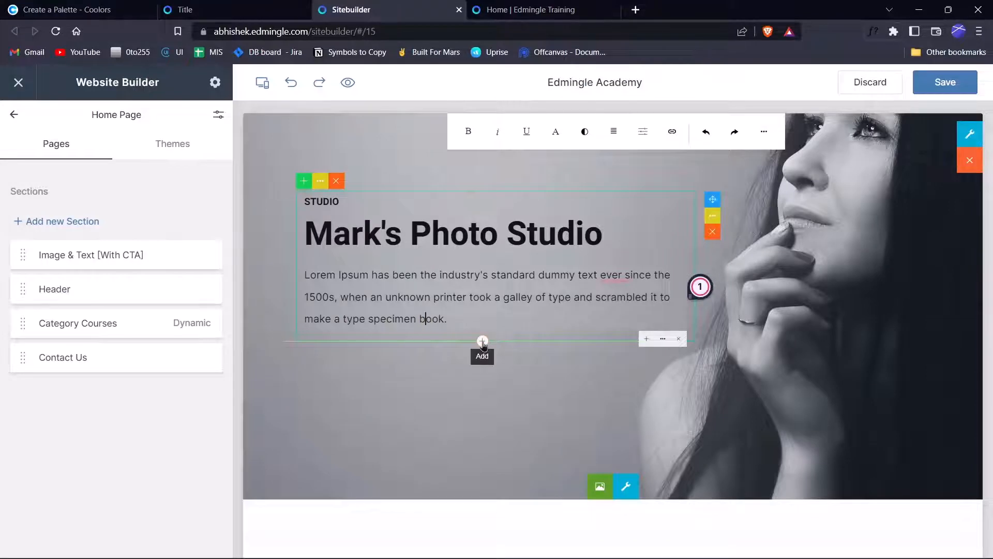
{"action": "left_click", "coordinate": [482, 341]}
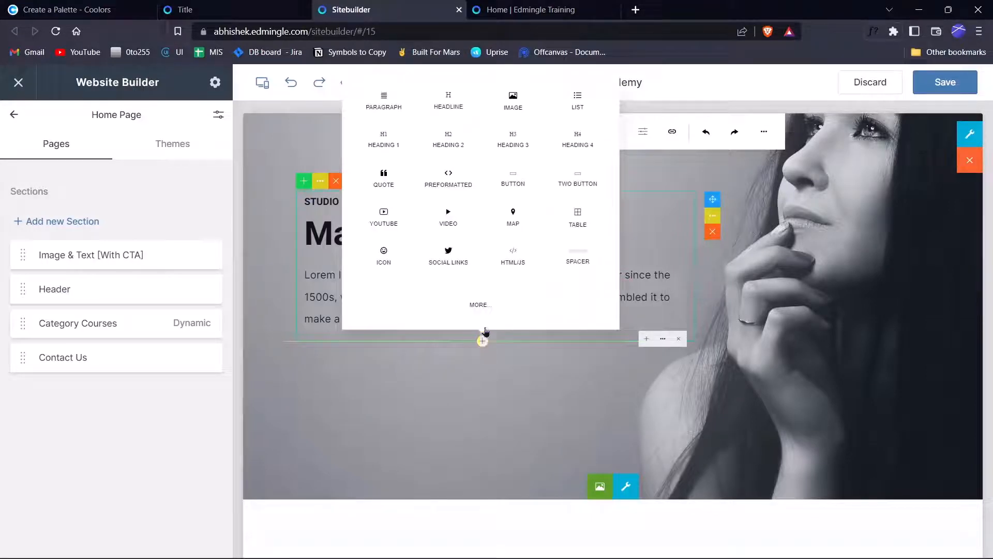
{"action": "left_click", "coordinate": [584, 193]}
{"action": "left_click", "coordinate": [462, 341]}
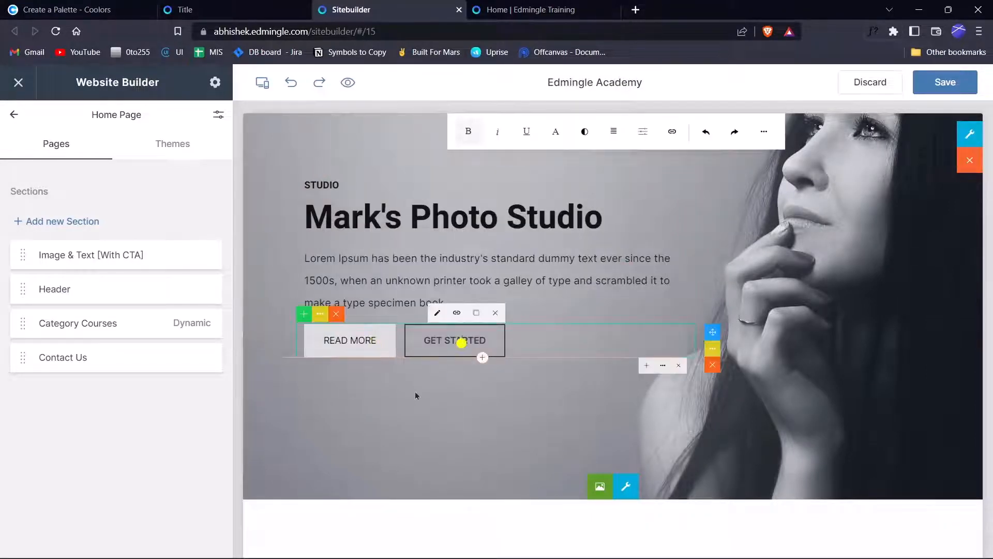
{"action": "scroll", "coordinate": [412, 392], "scroll_direction": "up", "scroll_amount": 2}
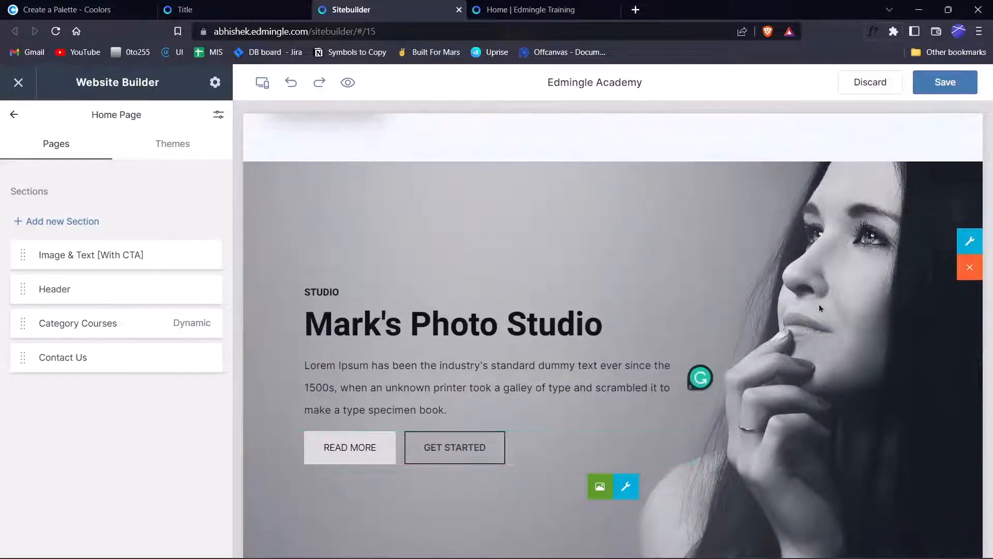
{"action": "scroll", "coordinate": [652, 362], "scroll_direction": "down", "scroll_amount": 3}
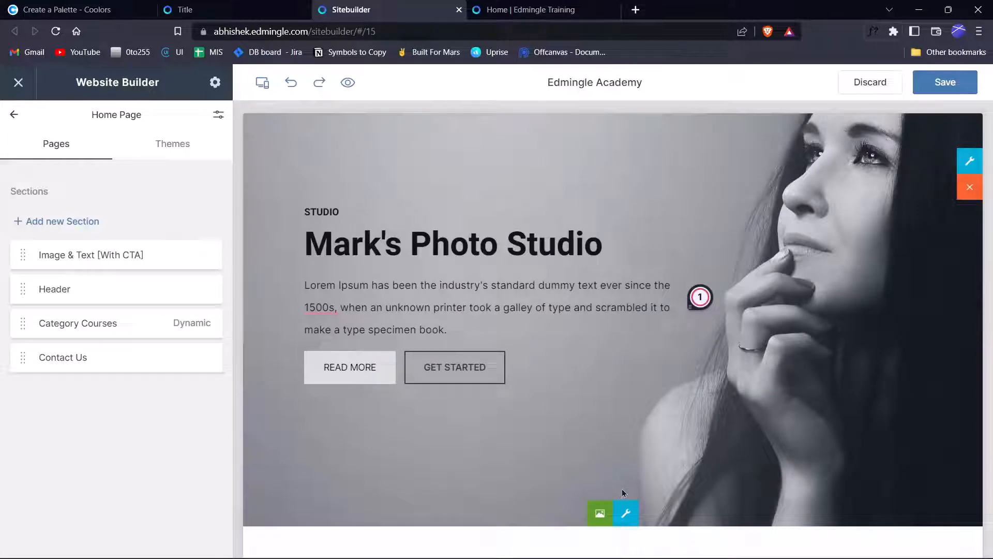
Set the header background to the Left align banner image from Downloads > Training.
{"action": "left_click", "coordinate": [599, 514]}
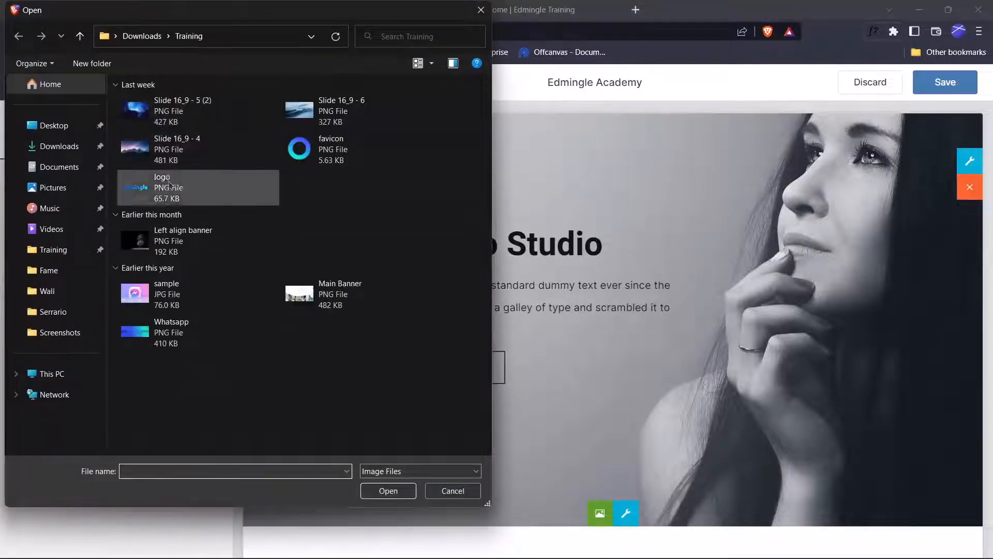
{"action": "left_click", "coordinate": [317, 305]}
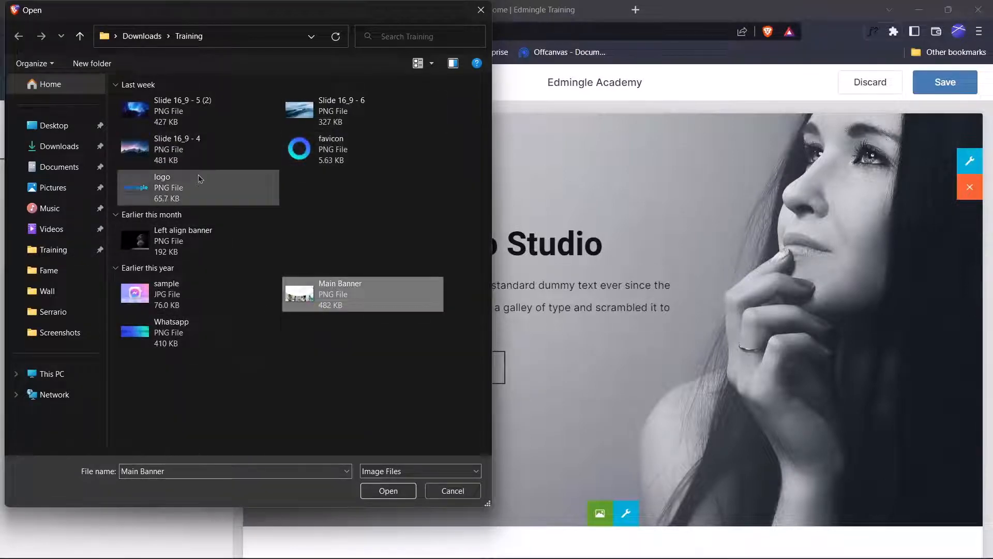
{"action": "left_click", "coordinate": [185, 228]}
{"action": "double_click", "coordinate": [185, 229]}
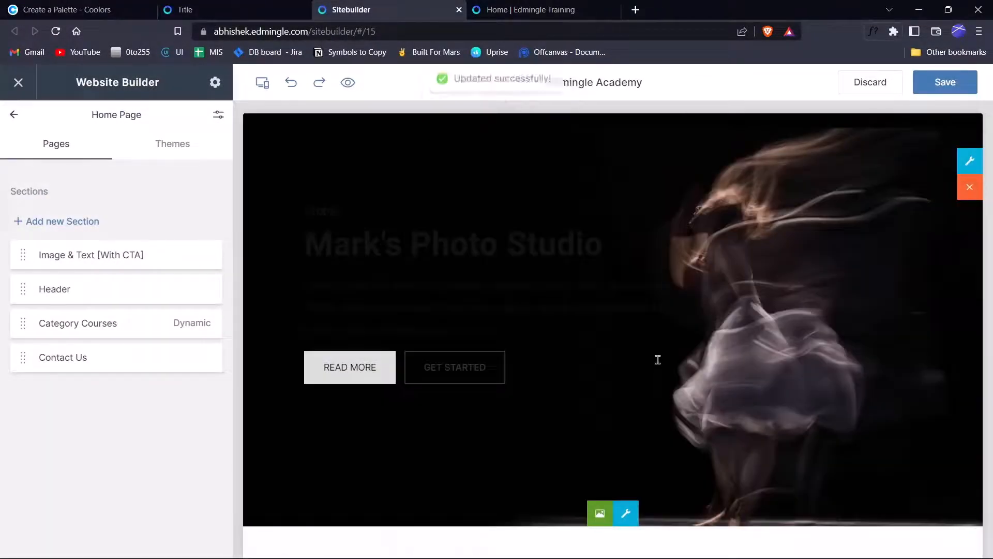
{"action": "left_click", "coordinate": [517, 244]}
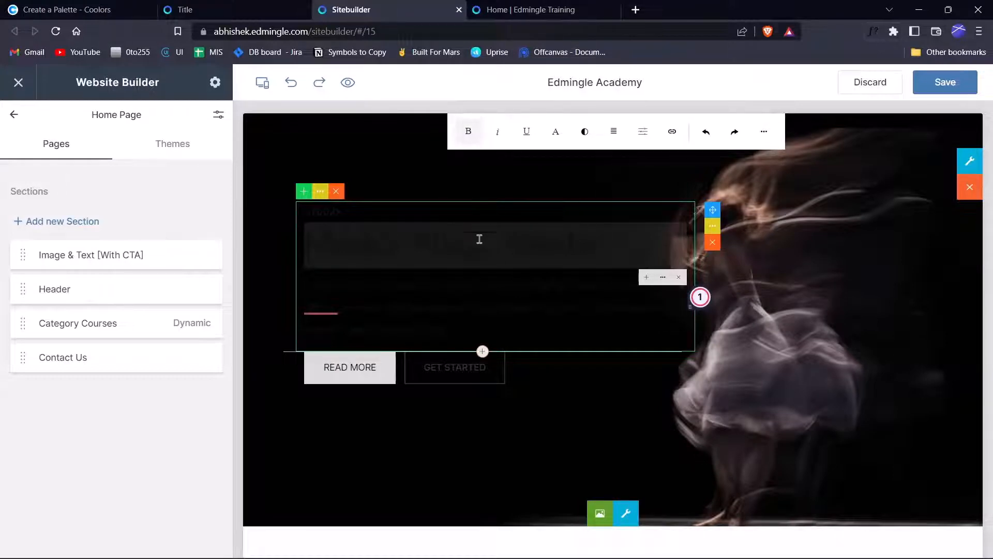
Color the Mark's Photo Studio title, Lorem paragraph and STUDIO tagline white.
{"action": "left_click", "coordinate": [581, 133]}
{"action": "left_click", "coordinate": [538, 388]}
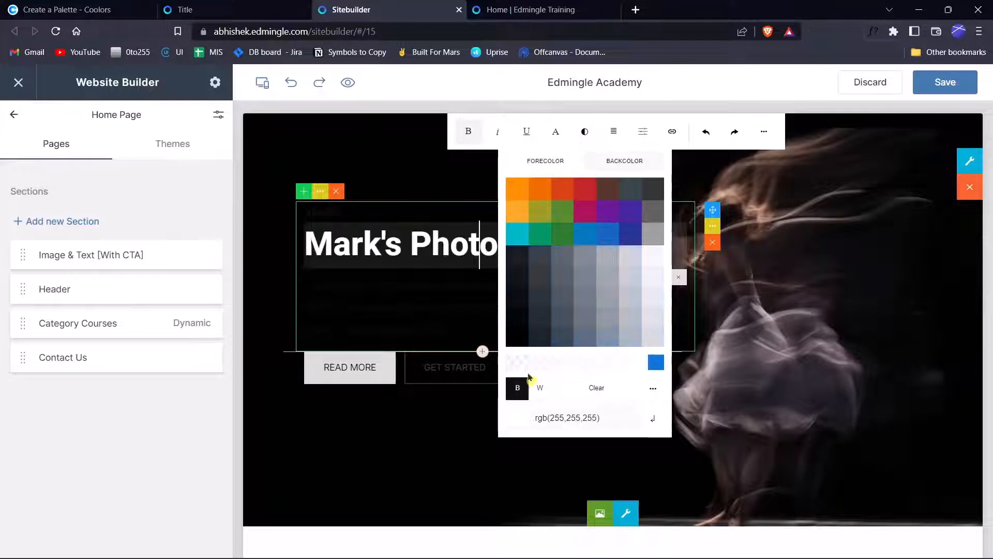
{"action": "left_click", "coordinate": [401, 300]}
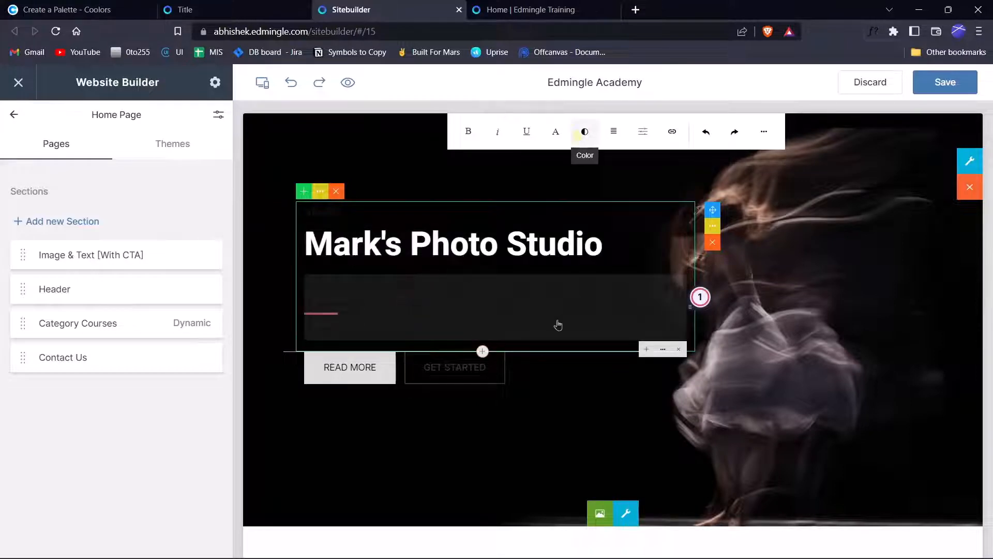
{"action": "left_click", "coordinate": [578, 135]}
{"action": "left_click", "coordinate": [540, 389]}
{"action": "left_click", "coordinate": [324, 212]}
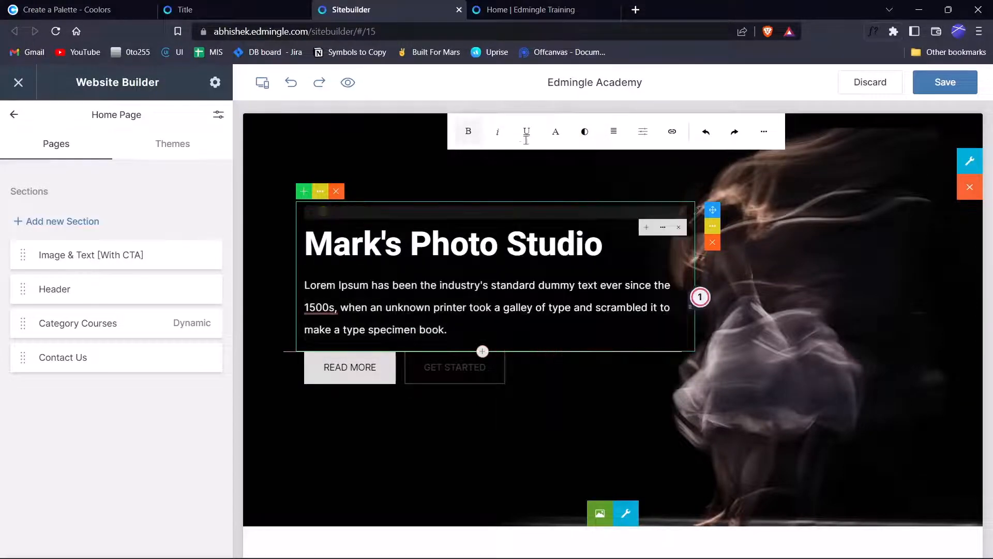
{"action": "left_click", "coordinate": [579, 135]}
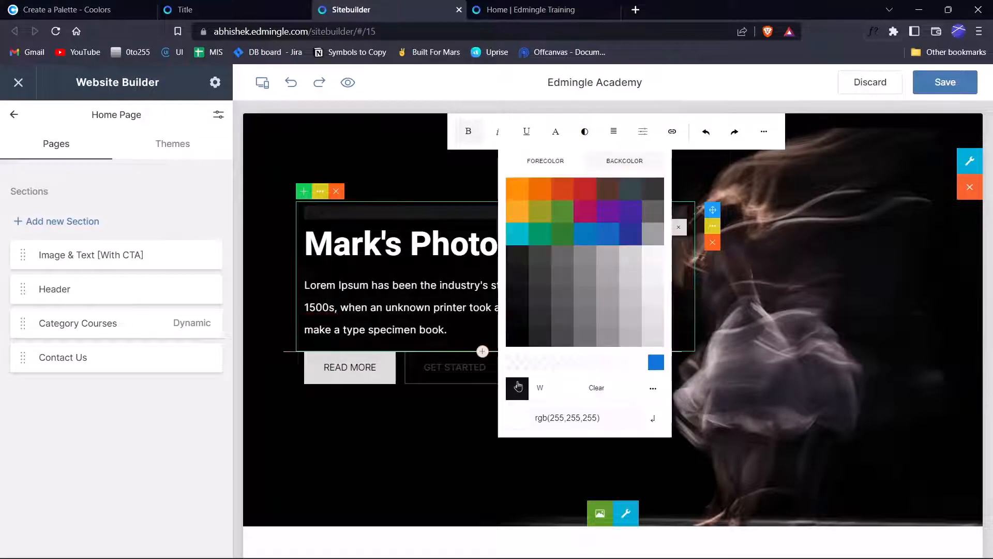
{"action": "left_click", "coordinate": [538, 389]}
{"action": "left_click", "coordinate": [471, 436]}
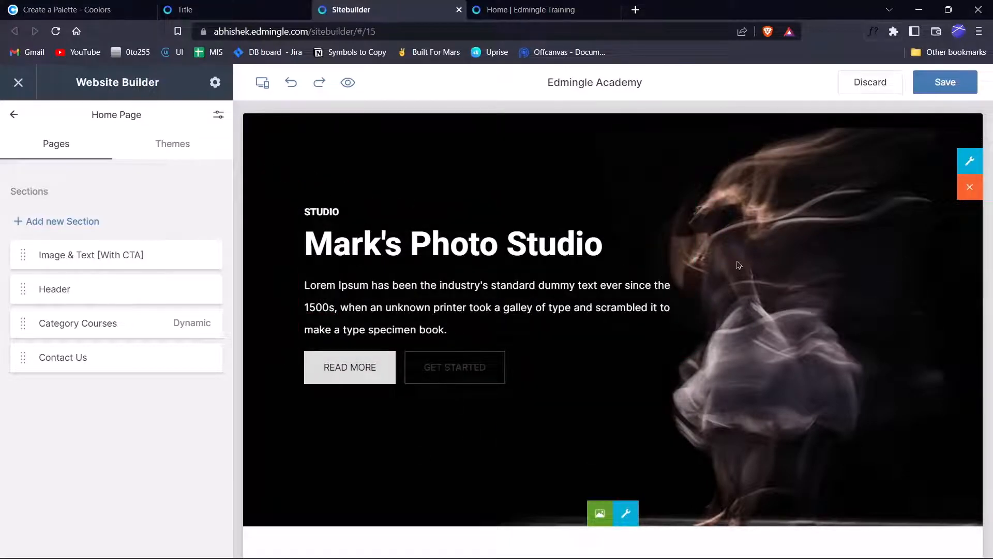
Save and publish the home page, then bring up the hero section's settings.
{"action": "left_click", "coordinate": [945, 82]}
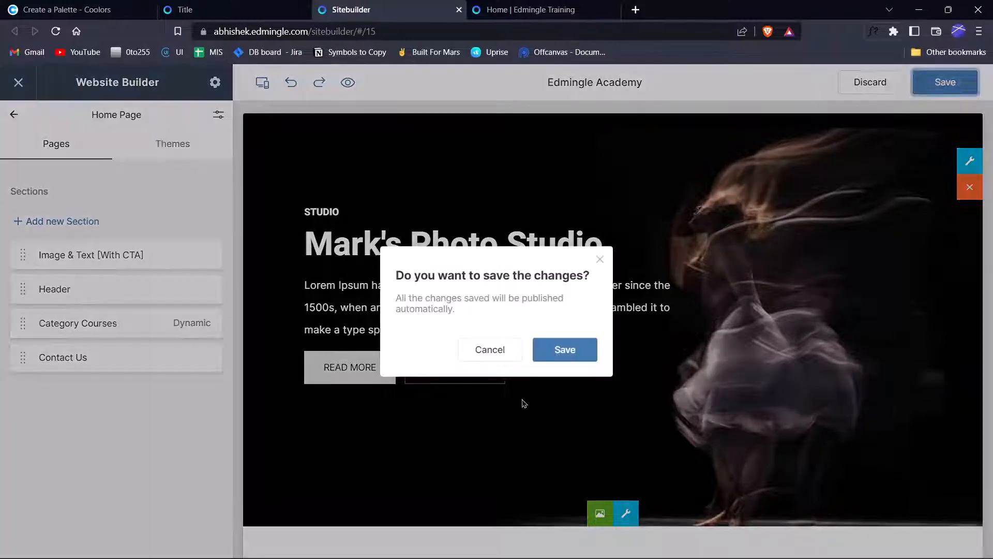
{"action": "left_click", "coordinate": [565, 352]}
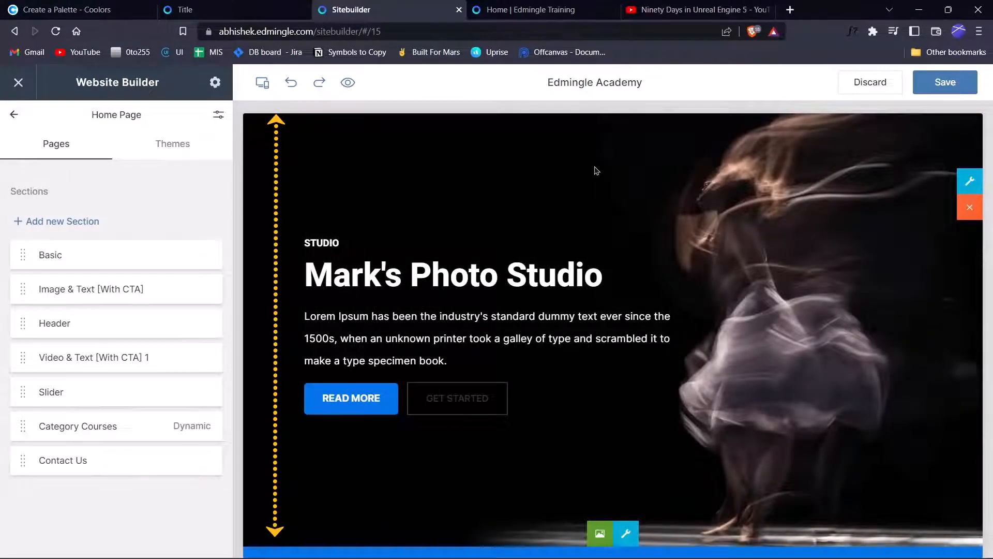
{"action": "left_click", "coordinate": [970, 182]}
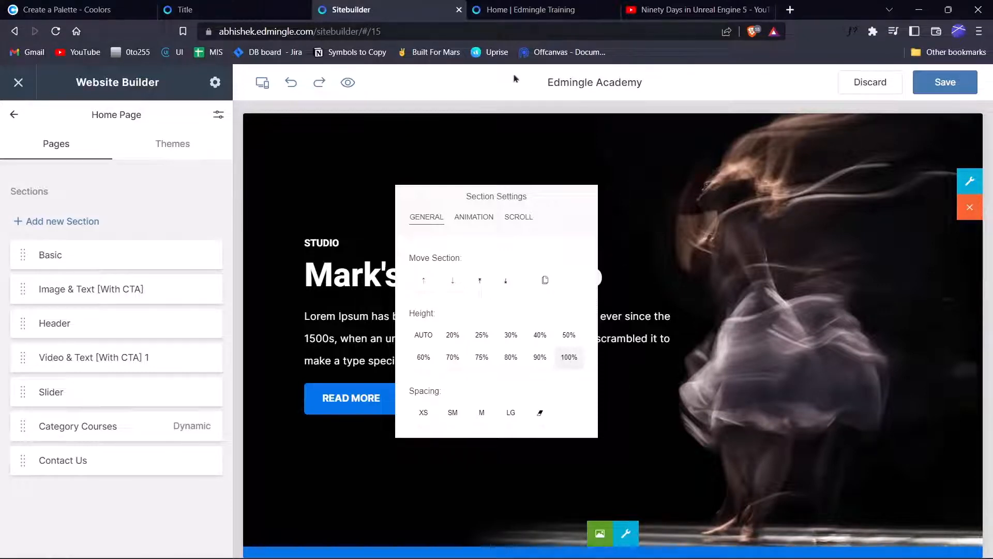
Scroll through the published home page on the live site tab.
{"action": "left_click", "coordinate": [525, 10]}
{"action": "scroll", "coordinate": [475, 260], "scroll_direction": "down", "scroll_amount": 10}
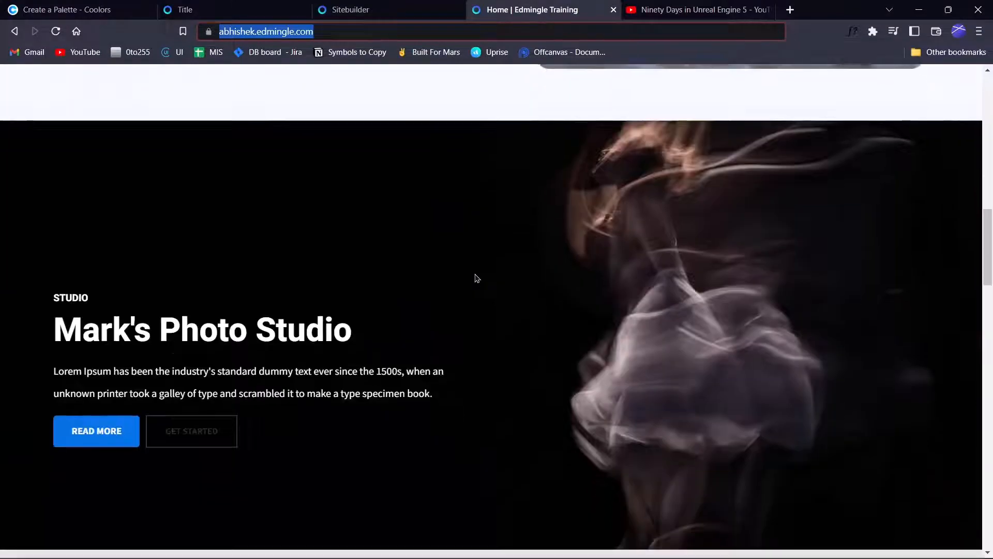
{"action": "scroll", "coordinate": [477, 279], "scroll_direction": "down", "scroll_amount": 3}
{"action": "scroll", "coordinate": [477, 278], "scroll_direction": "up", "scroll_amount": 3}
{"action": "scroll", "coordinate": [477, 278], "scroll_direction": "down", "scroll_amount": 2}
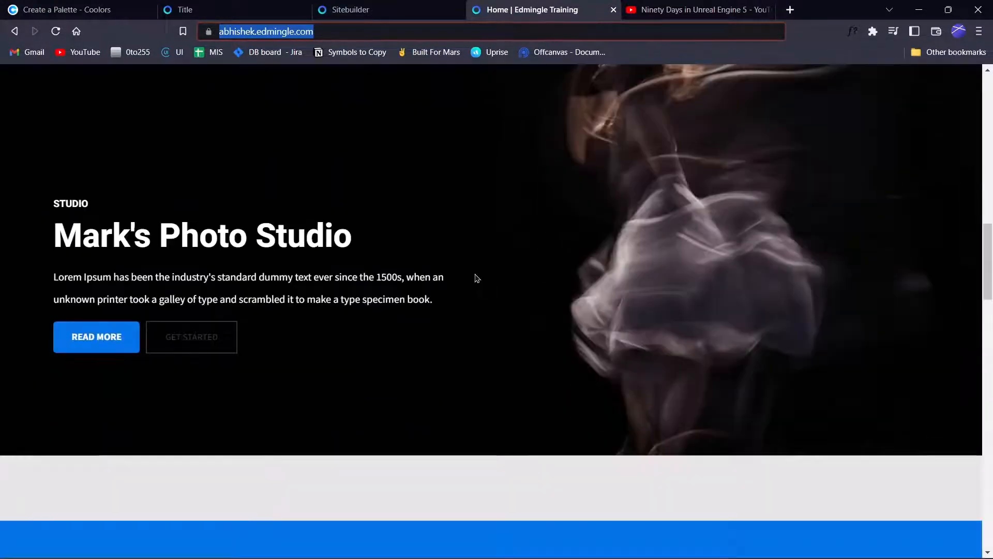
{"action": "scroll", "coordinate": [478, 279], "scroll_direction": "down", "scroll_amount": 2}
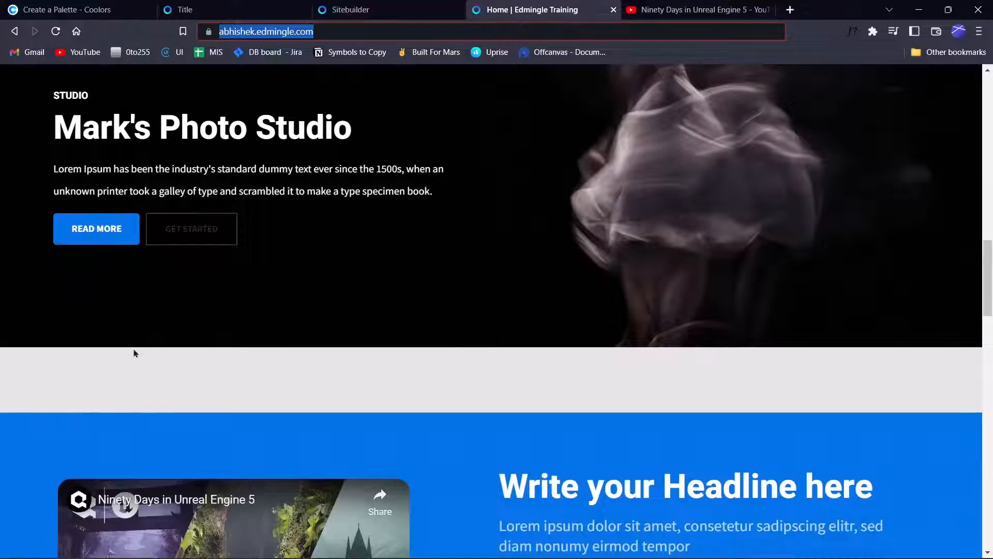
Back in the builder, look over the hero box's text style and image options.
{"action": "left_click", "coordinate": [399, 6]}
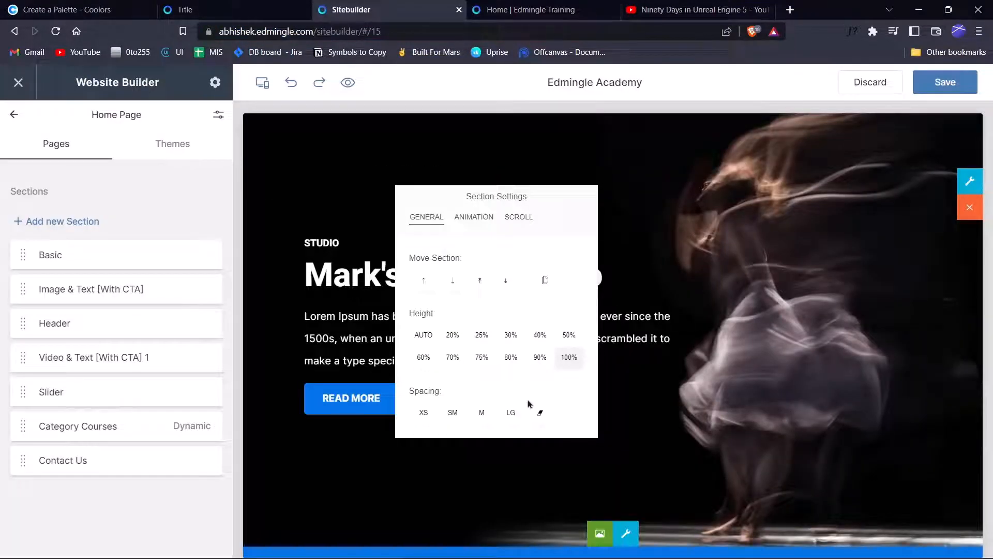
{"action": "left_click", "coordinate": [627, 259]}
{"action": "left_click", "coordinate": [626, 533]}
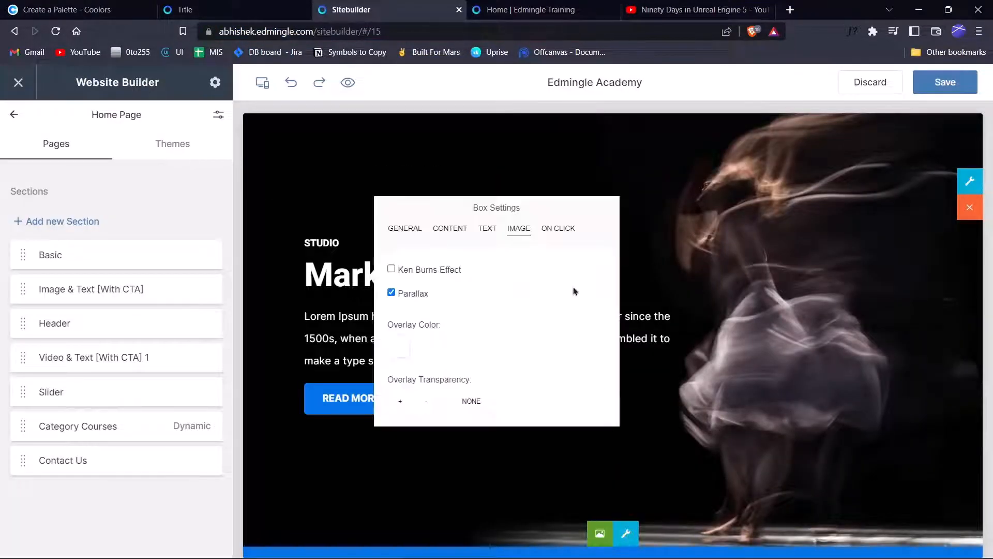
{"action": "left_click", "coordinate": [486, 229]}
{"action": "left_click", "coordinate": [519, 228]}
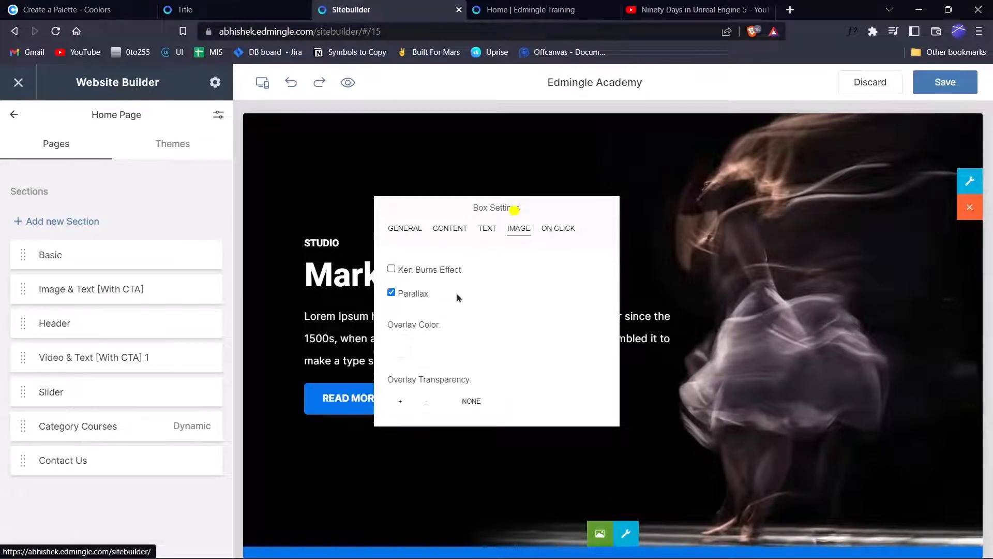
{"action": "left_click", "coordinate": [631, 279]}
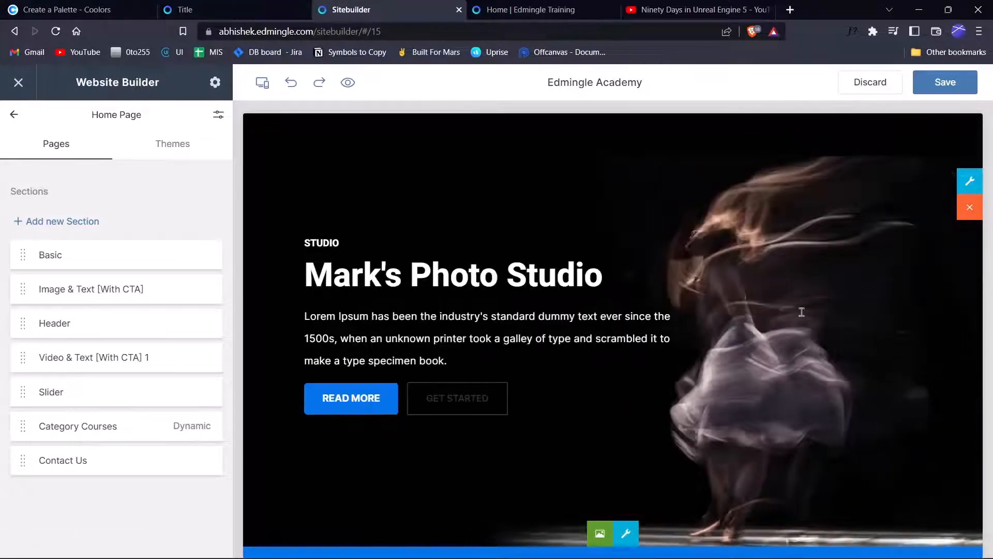
{"action": "scroll", "coordinate": [903, 162], "scroll_direction": "down", "scroll_amount": 5}
{"action": "scroll", "coordinate": [902, 162], "scroll_direction": "up", "scroll_amount": 4}
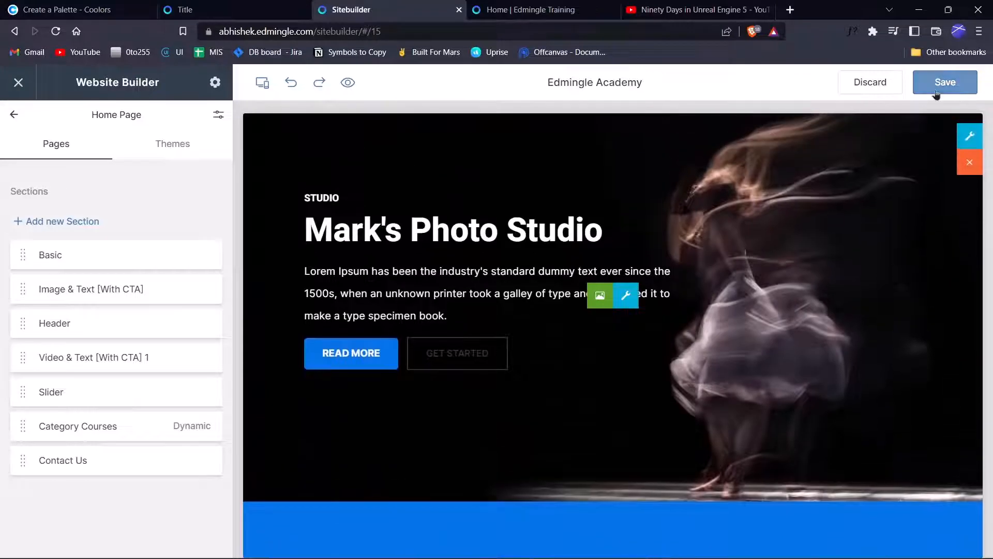
{"action": "scroll", "coordinate": [891, 344], "scroll_direction": "up", "scroll_amount": 2}
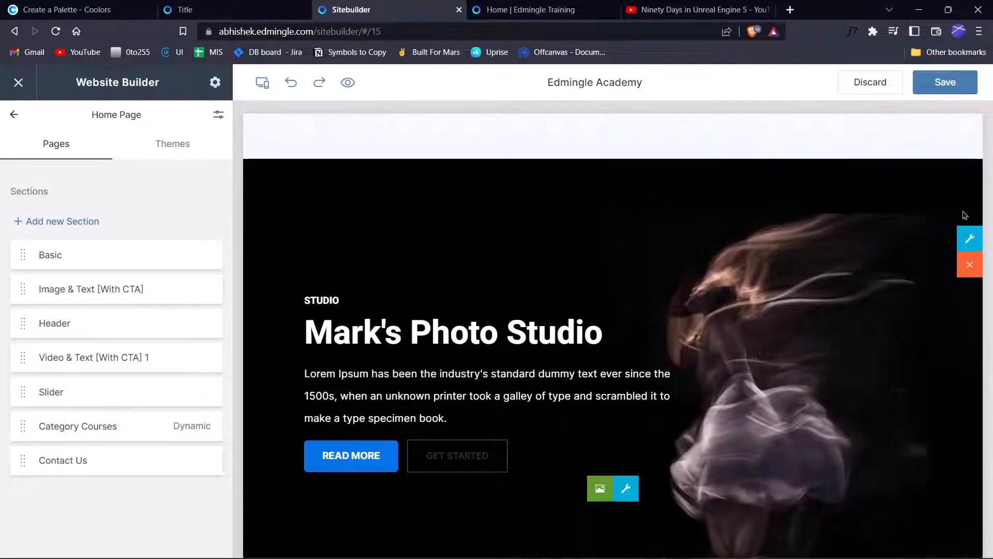
Make the hero section 75% tall, save and publish, then reload the live page.
{"action": "left_click", "coordinate": [968, 241]}
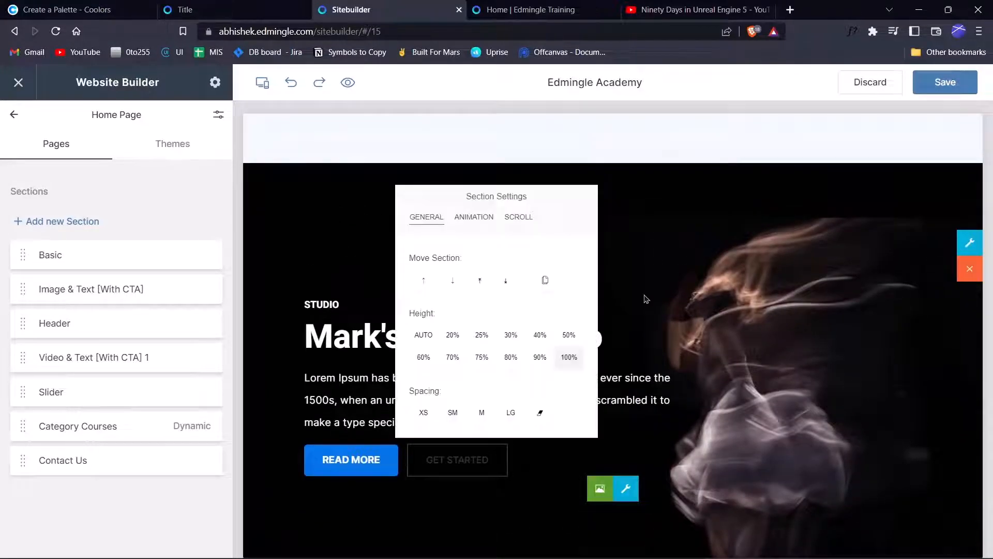
{"action": "left_click", "coordinate": [482, 357]}
{"action": "left_click", "coordinate": [950, 78]}
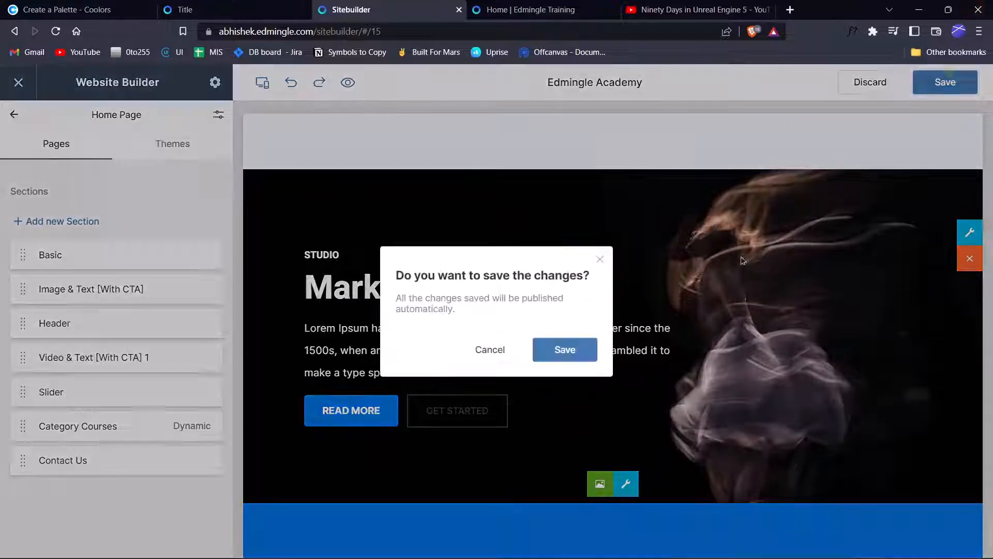
{"action": "left_click", "coordinate": [564, 350]}
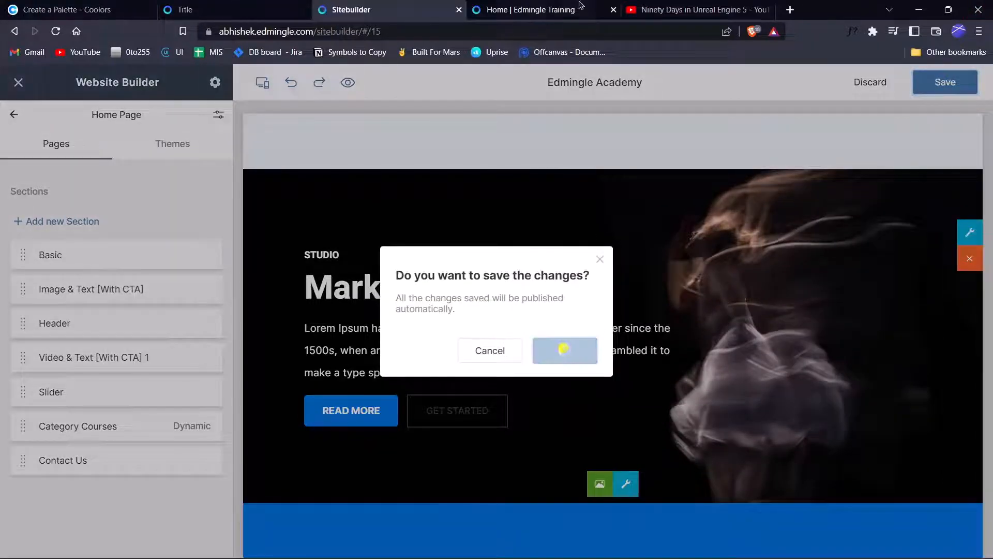
{"action": "left_click", "coordinate": [552, 7]}
{"action": "key", "text": "F5"}
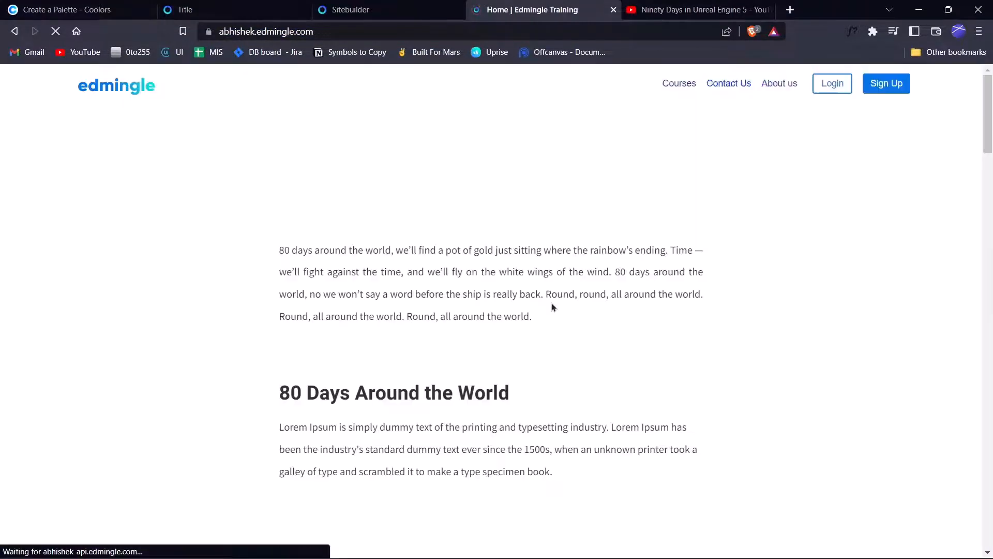
Scroll the reloaded live page, then return to the builder's blue 'Write your Headline here' video section.
{"action": "scroll", "coordinate": [555, 307], "scroll_direction": "up", "scroll_amount": 2}
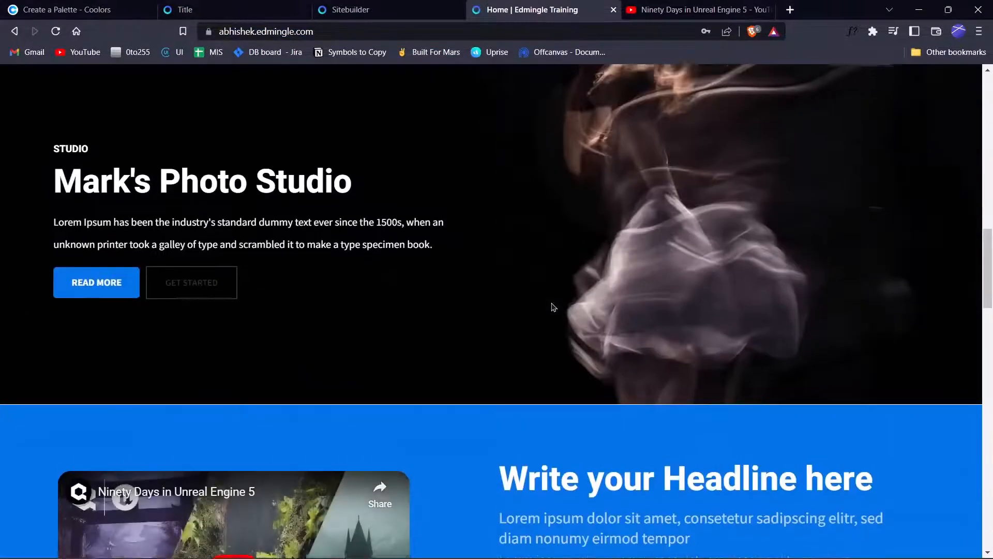
{"action": "scroll", "coordinate": [553, 307], "scroll_direction": "down", "scroll_amount": 2}
{"action": "scroll", "coordinate": [553, 308], "scroll_direction": "up", "scroll_amount": 4}
{"action": "scroll", "coordinate": [554, 308], "scroll_direction": "down", "scroll_amount": 2}
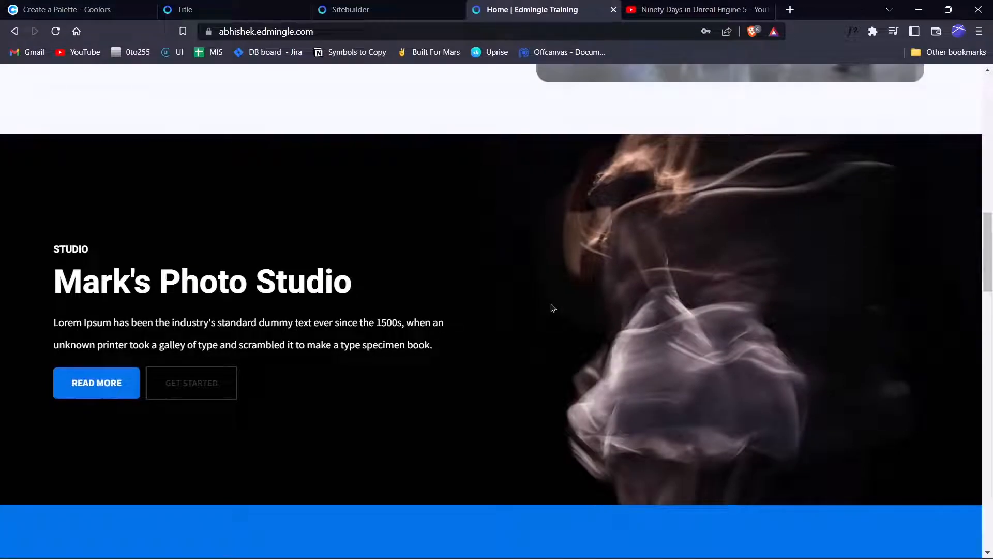
{"action": "left_click", "coordinate": [363, 9]}
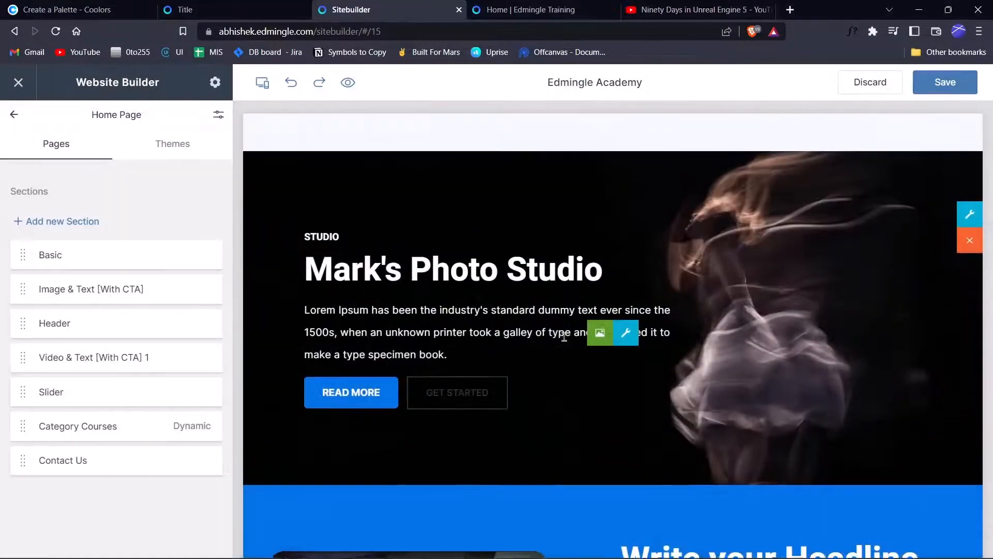
{"action": "scroll", "coordinate": [564, 337], "scroll_direction": "down", "scroll_amount": 5}
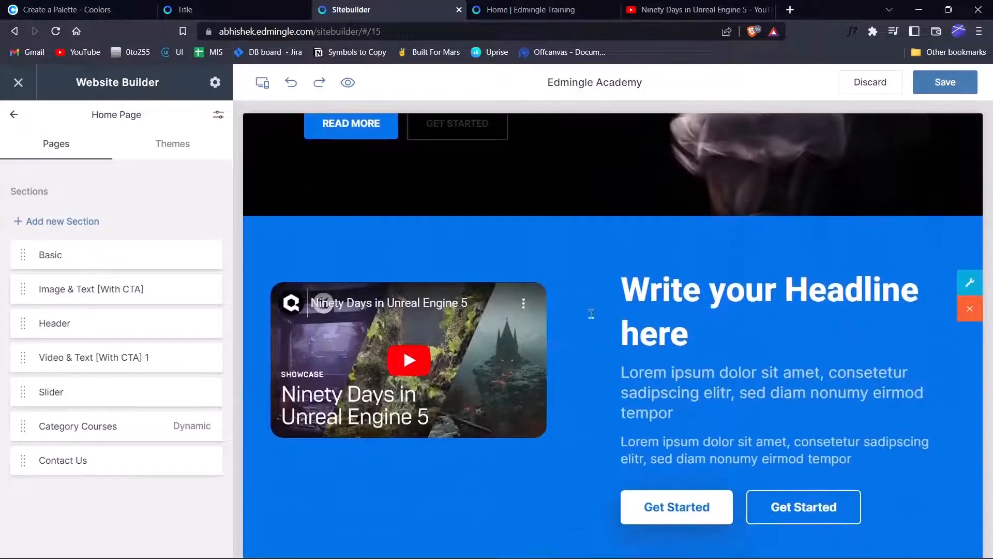
{"action": "scroll", "coordinate": [686, 352], "scroll_direction": "down", "scroll_amount": 2}
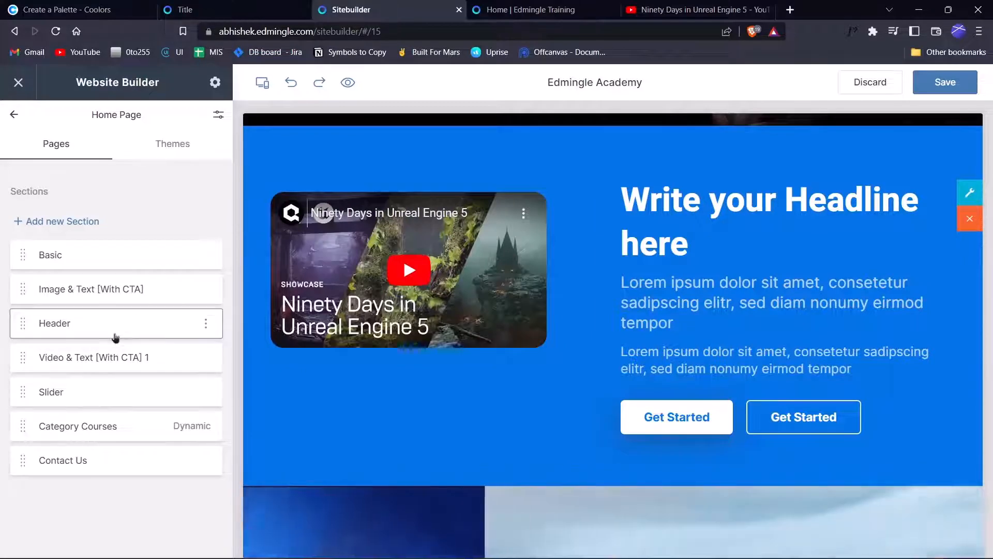
{"action": "scroll", "coordinate": [594, 506], "scroll_direction": "up", "scroll_amount": 1}
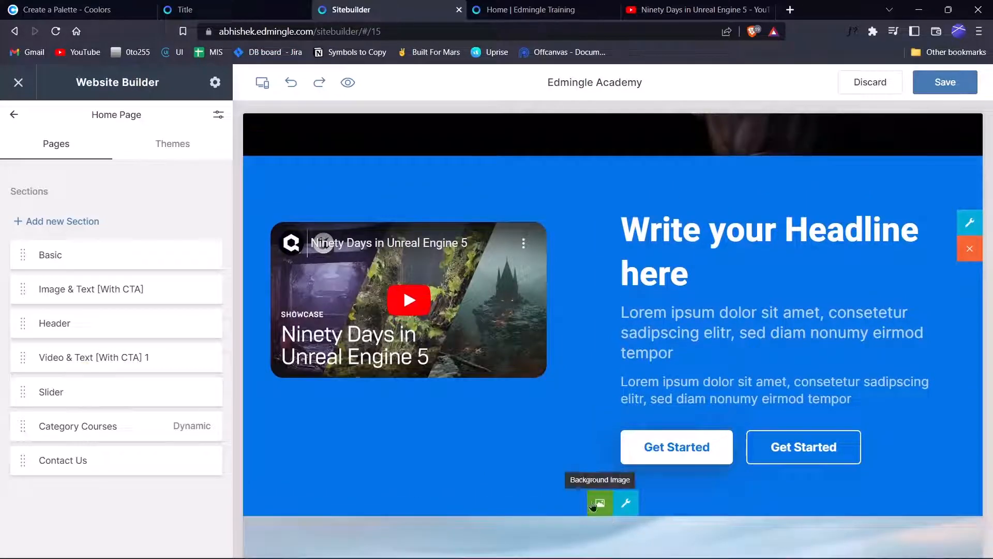
Try content widths from 440 through 1100 and settle the video section on 1200.
{"action": "left_click", "coordinate": [624, 503]}
{"action": "left_click", "coordinate": [395, 229]}
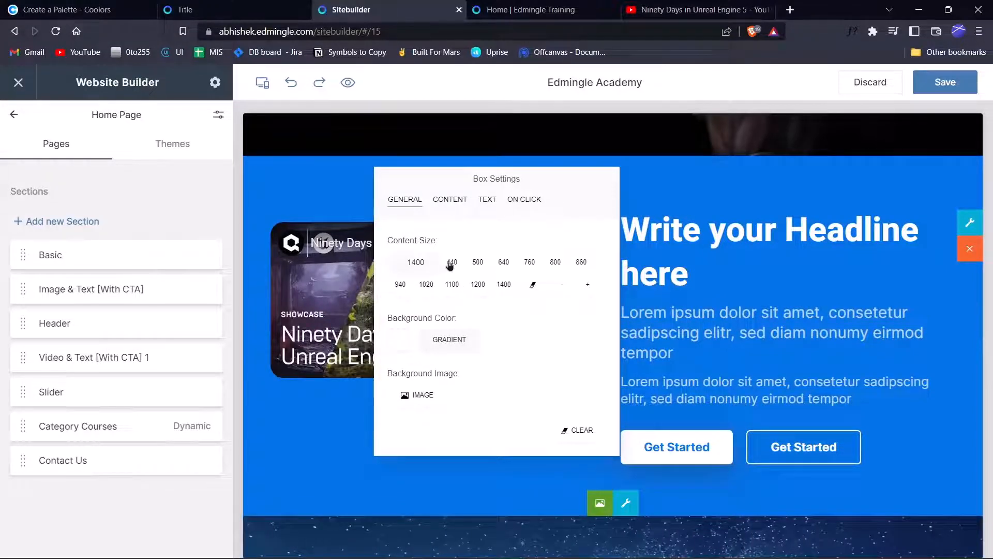
{"action": "left_click", "coordinate": [451, 264]}
{"action": "left_click_drag", "start_coordinate": [532, 174], "coordinate": [828, 142]}
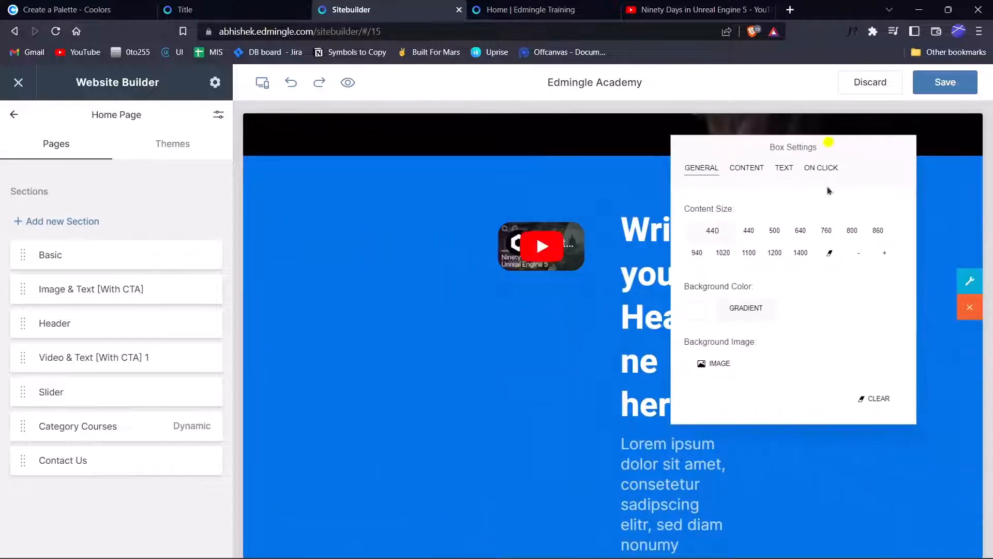
{"action": "left_click", "coordinate": [773, 234]}
{"action": "left_click", "coordinate": [801, 233]}
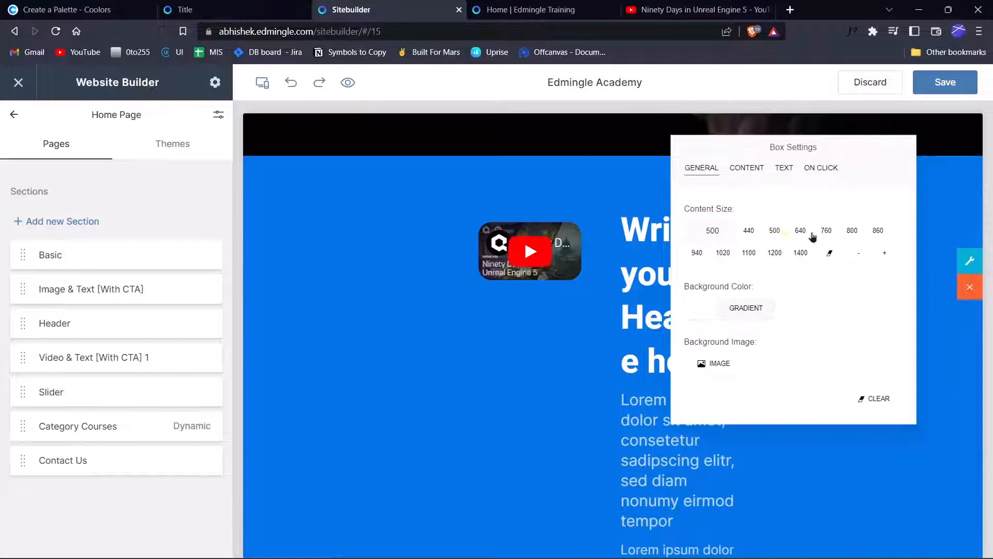
{"action": "left_click", "coordinate": [851, 232]}
{"action": "left_click", "coordinate": [880, 232]}
{"action": "left_click", "coordinate": [697, 252]}
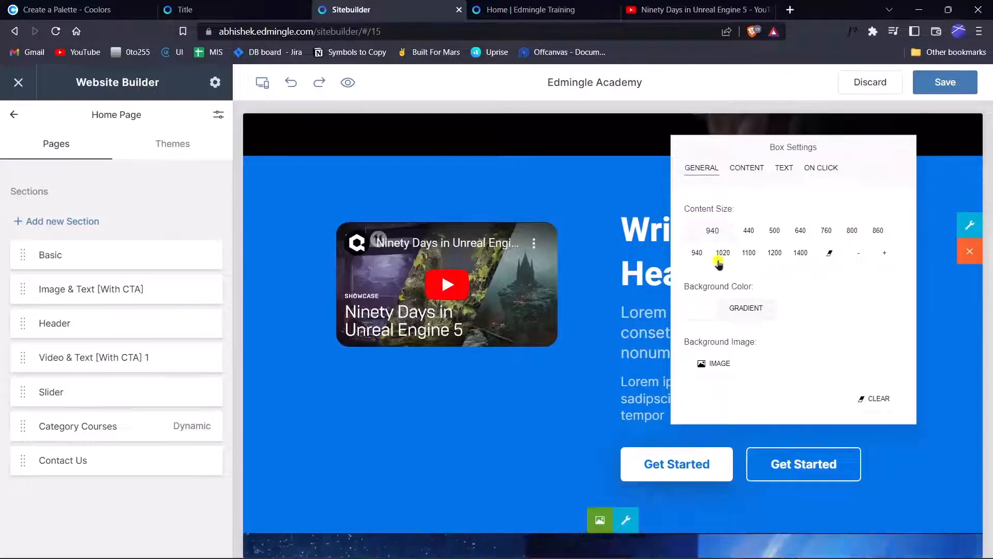
{"action": "left_click", "coordinate": [723, 253]}
{"action": "left_click", "coordinate": [750, 252]}
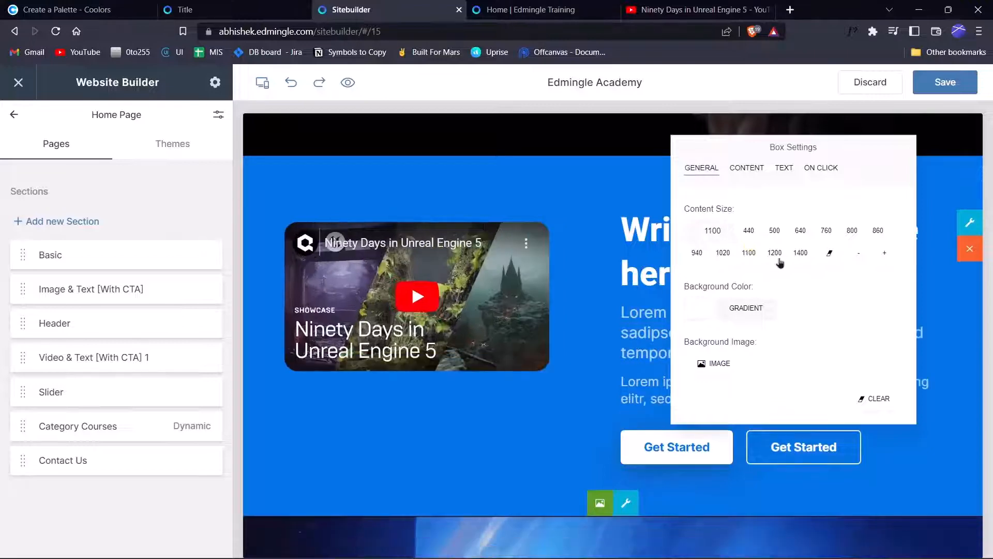
{"action": "left_click", "coordinate": [777, 256]}
Save and publish the section width change.
{"action": "left_click", "coordinate": [938, 365]}
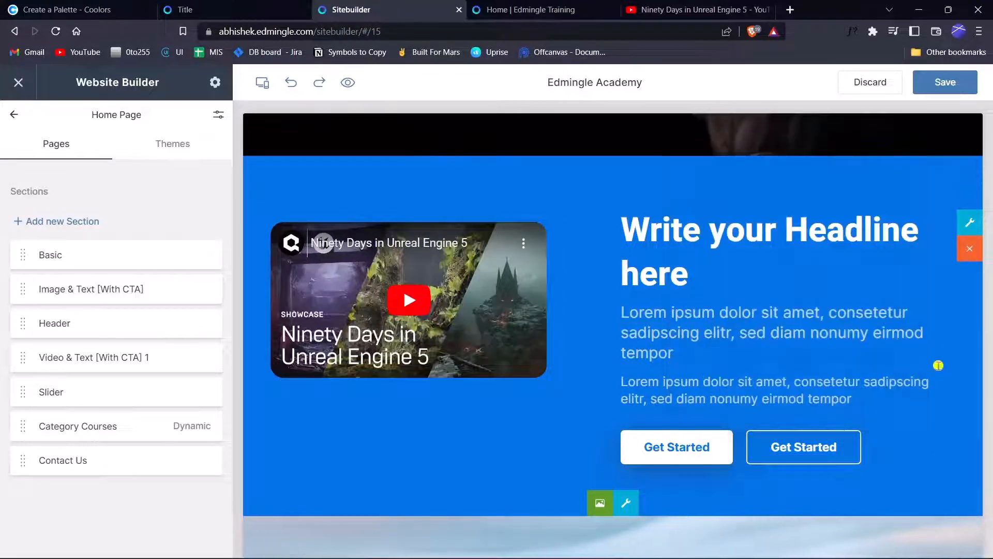
{"action": "left_click", "coordinate": [945, 83]}
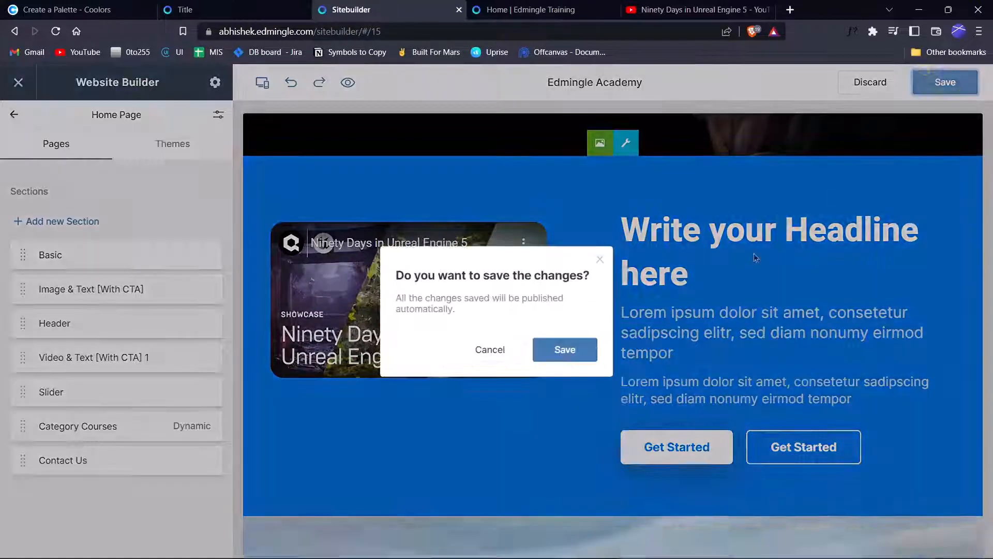
{"action": "left_click", "coordinate": [554, 353]}
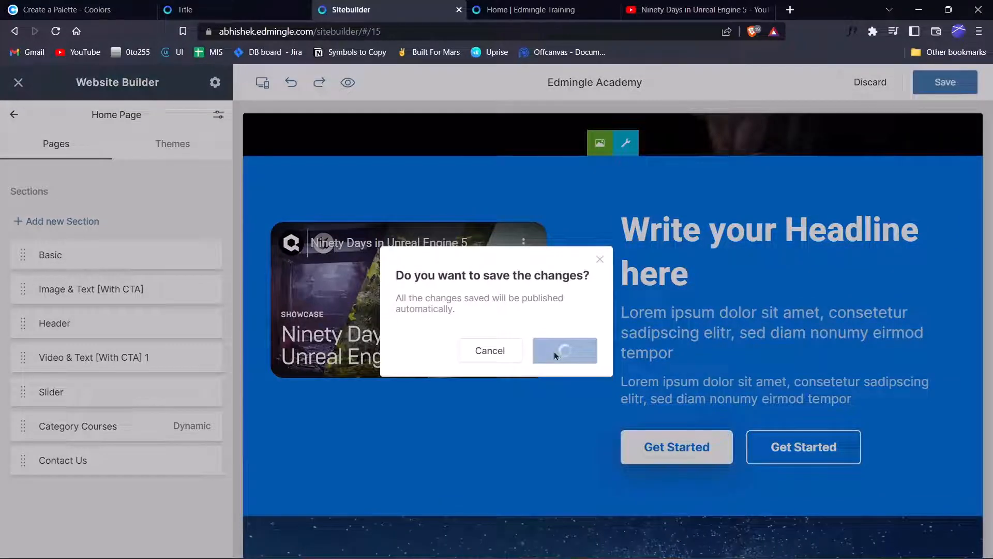
{"action": "scroll", "coordinate": [568, 369], "scroll_direction": "down", "scroll_amount": 2}
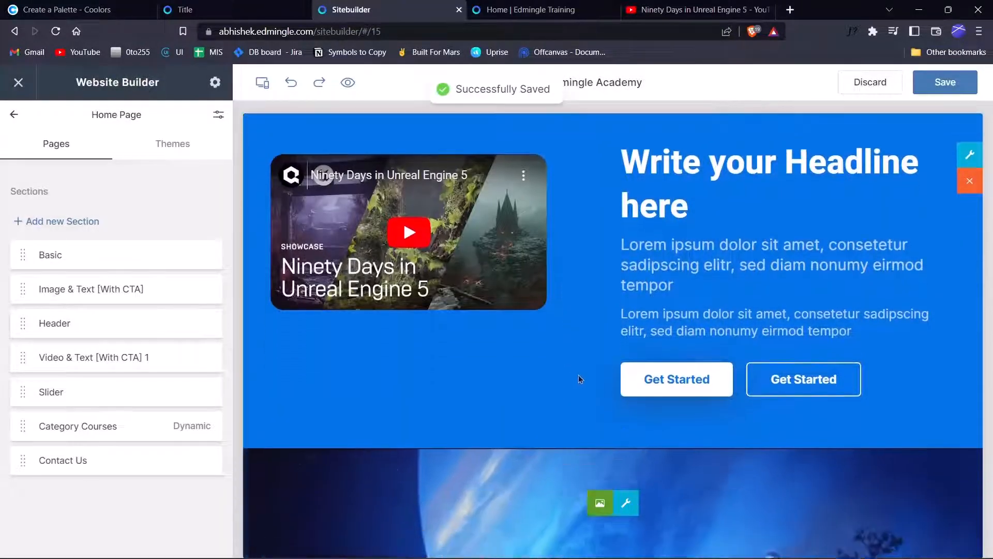
{"action": "scroll", "coordinate": [598, 363], "scroll_direction": "up", "scroll_amount": 2}
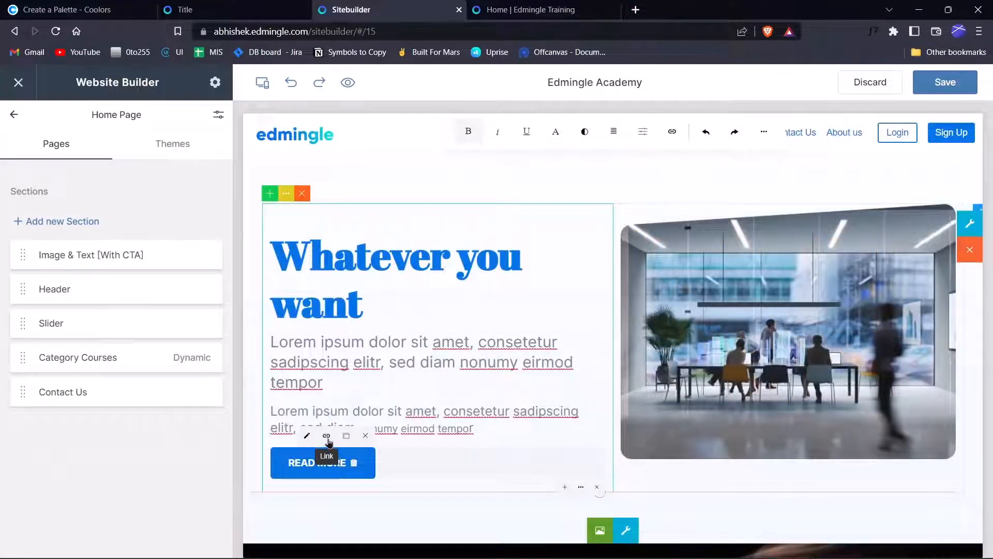
Confirm READ MORE's link as #, then leave the editor, saving the Home Page.
{"action": "left_click", "coordinate": [327, 438]}
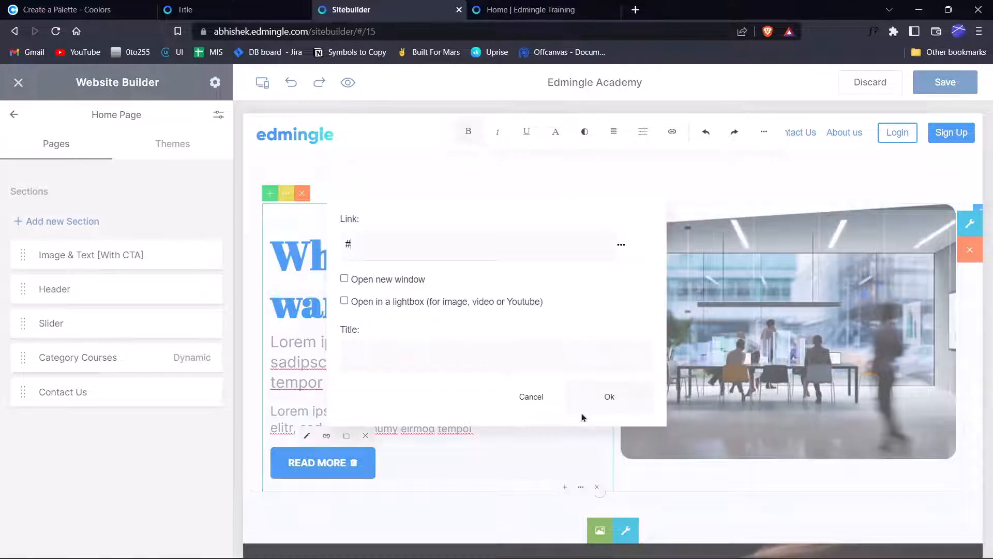
{"action": "left_click", "coordinate": [552, 402]}
{"action": "left_click", "coordinate": [327, 438]}
{"action": "left_click", "coordinate": [585, 396]}
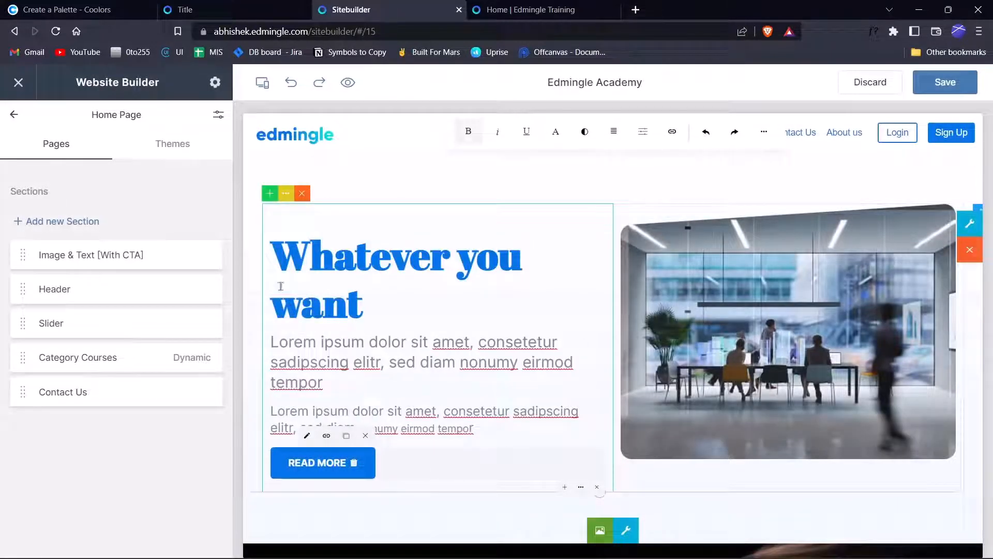
{"action": "left_click", "coordinate": [14, 114]}
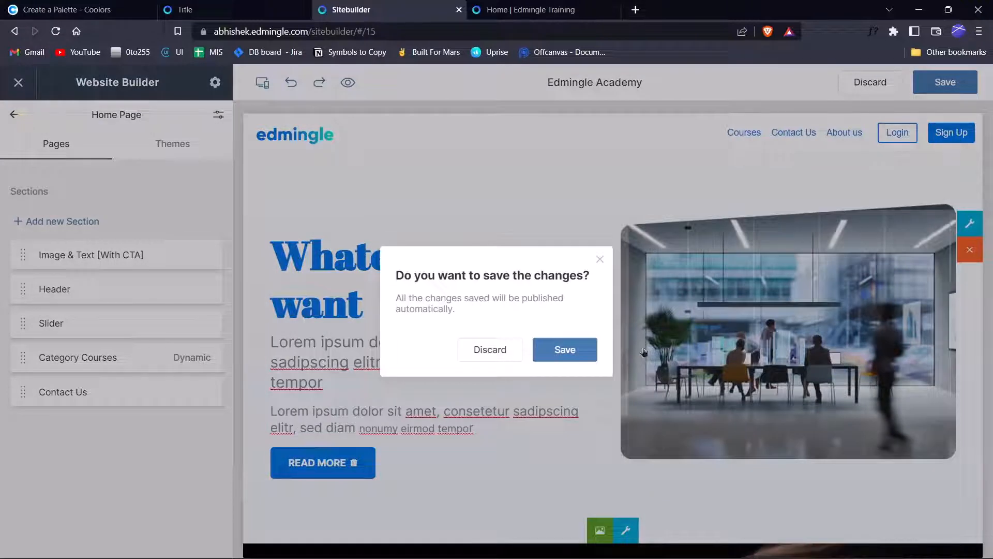
{"action": "left_click", "coordinate": [571, 359]}
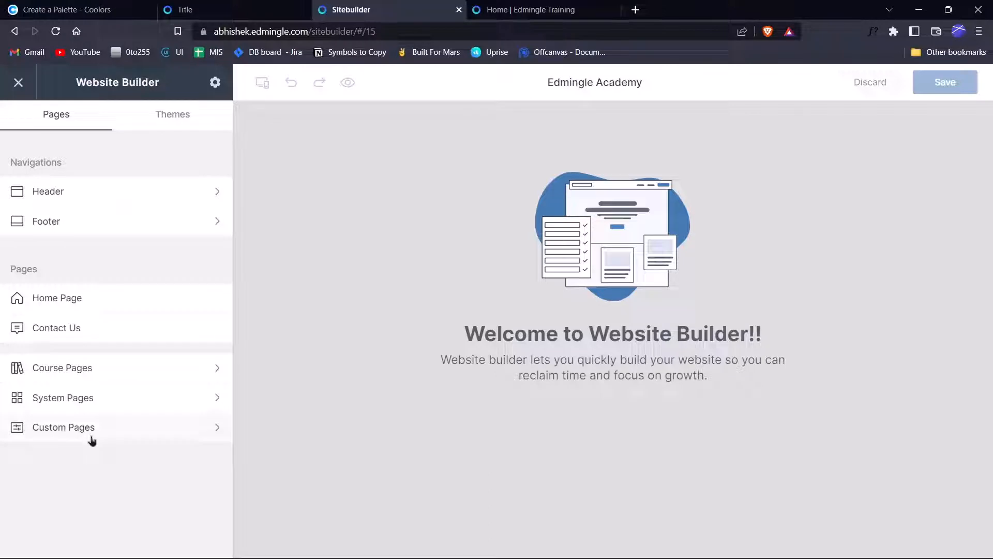
Add a custom page named 'About us' with the URL slug about-us.
{"action": "left_click", "coordinate": [116, 428]}
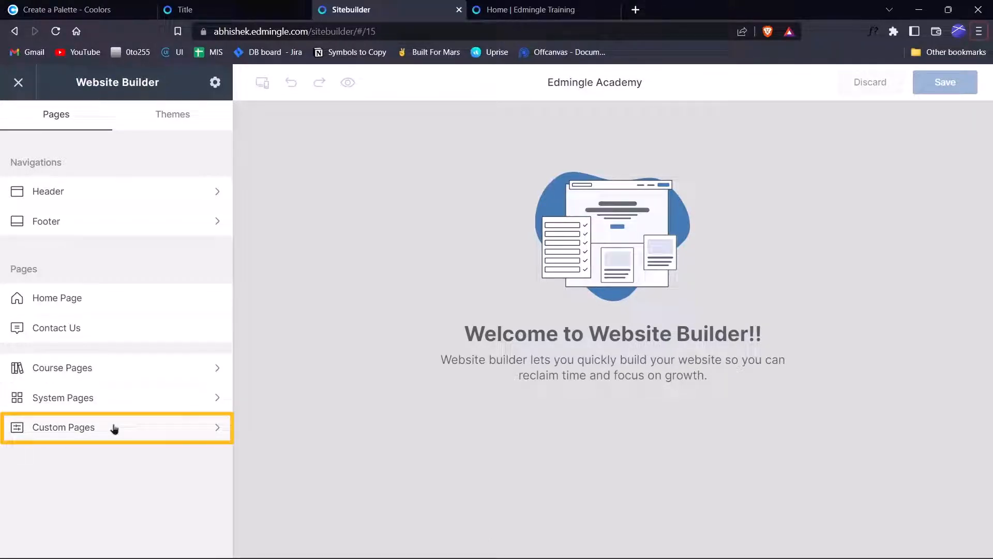
{"action": "left_click", "coordinate": [67, 173]}
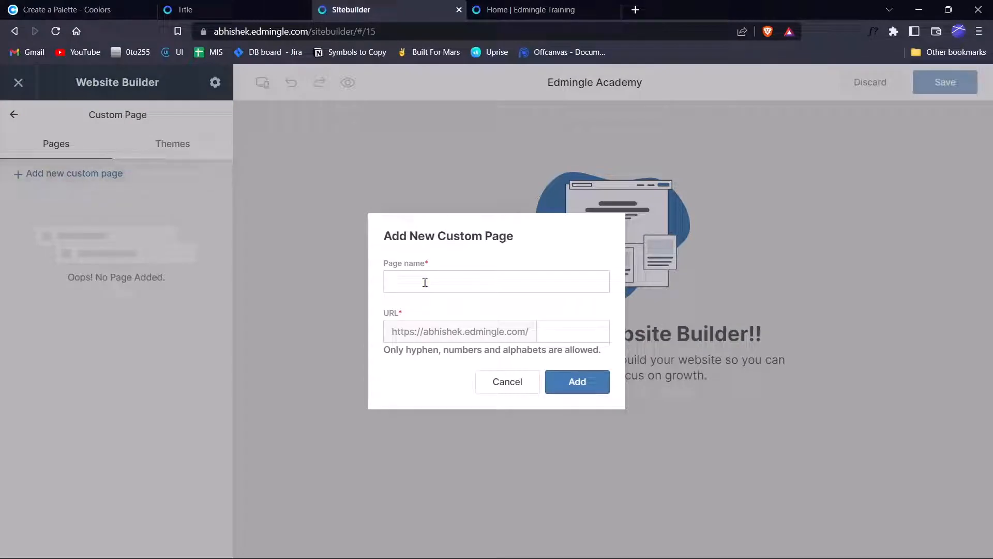
{"action": "key", "text": "BackSpace"}
{"action": "key", "text": "BackSpace"}
{"action": "key", "text": "BackSpace"}
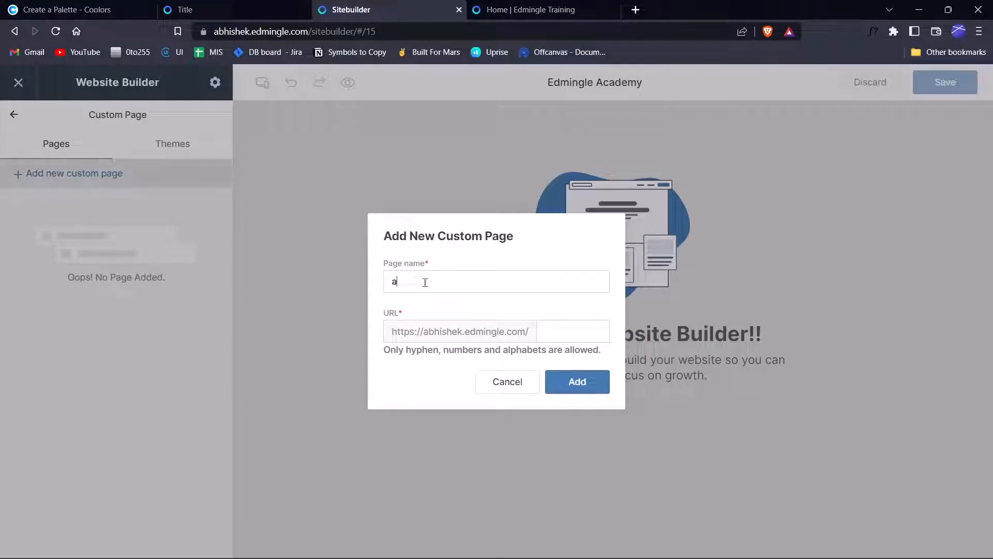
{"action": "type", "text": "A"}
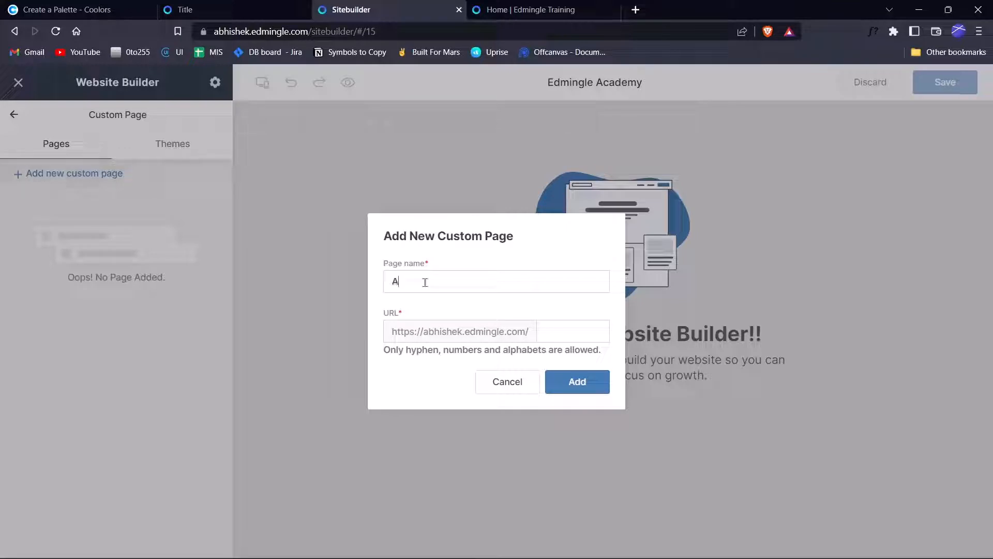
{"action": "type", "text": "bout"}
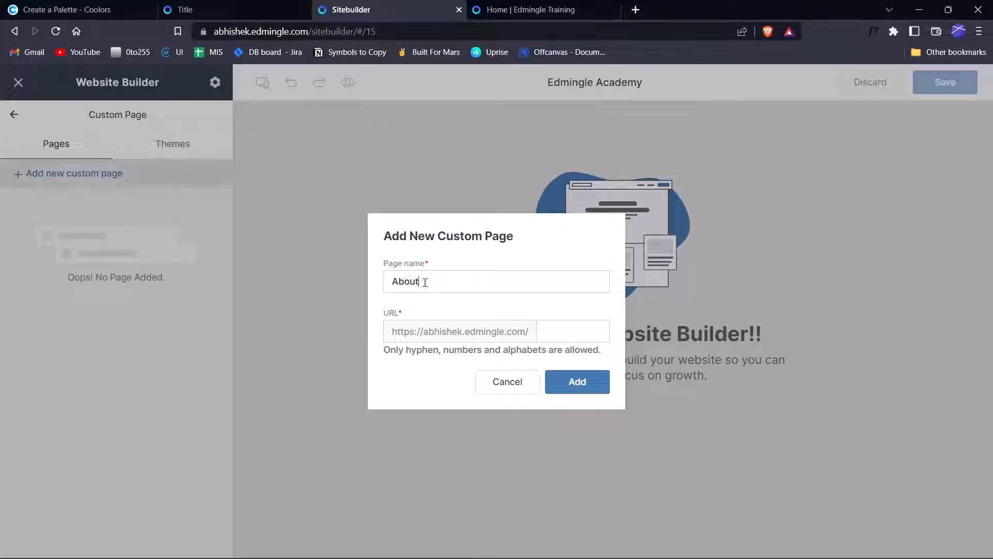
{"action": "type", "text": " us"}
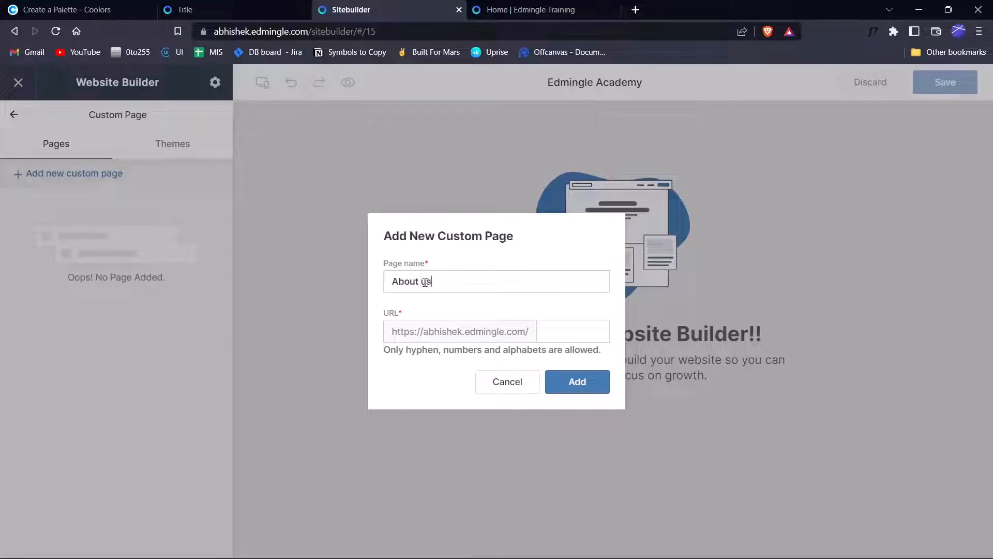
{"action": "left_click", "coordinate": [580, 335]}
{"action": "type", "text": "avout"}
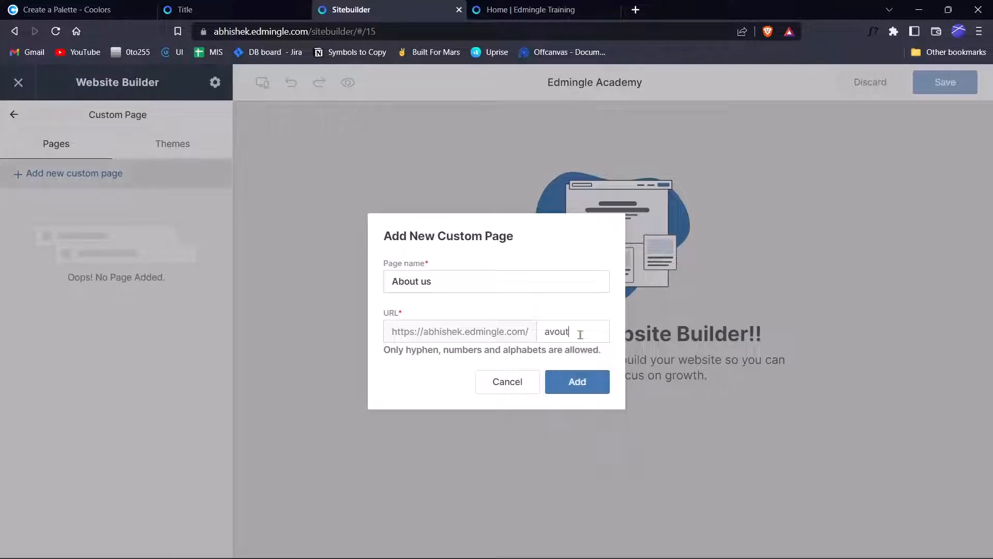
{"action": "key", "text": "BackSpace"}
{"action": "key", "text": "BackSpace"}
{"action": "key", "text": "BackSpace"}
{"action": "type", "text": "b"}
{"action": "key", "text": "BackSpace"}
{"action": "type", "text": "bout"}
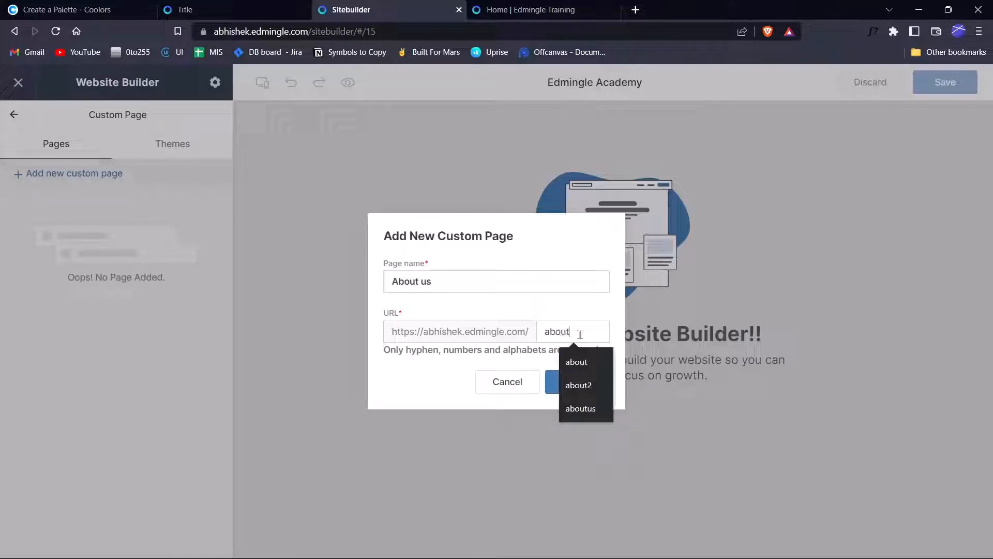
{"action": "type", "text": "-us"}
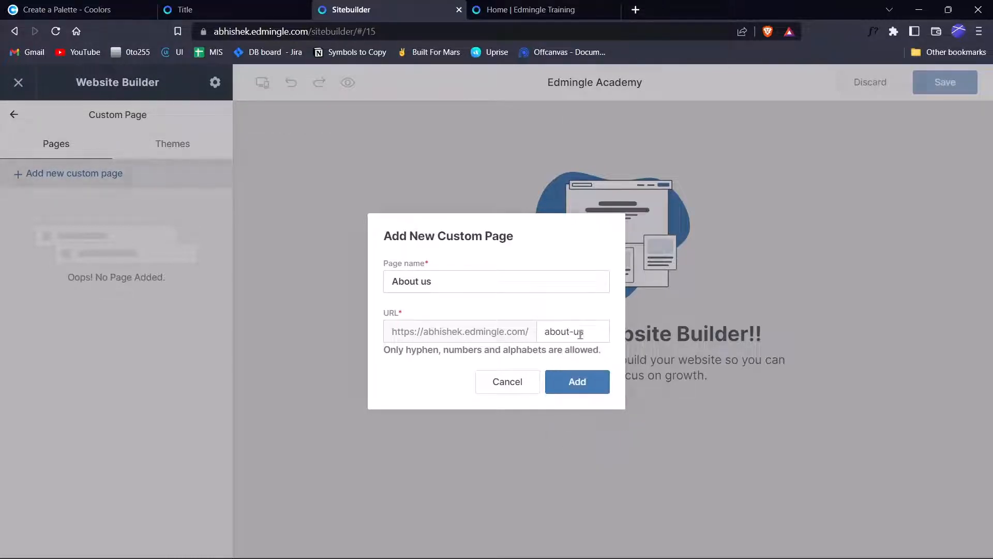
{"action": "left_click", "coordinate": [553, 387]}
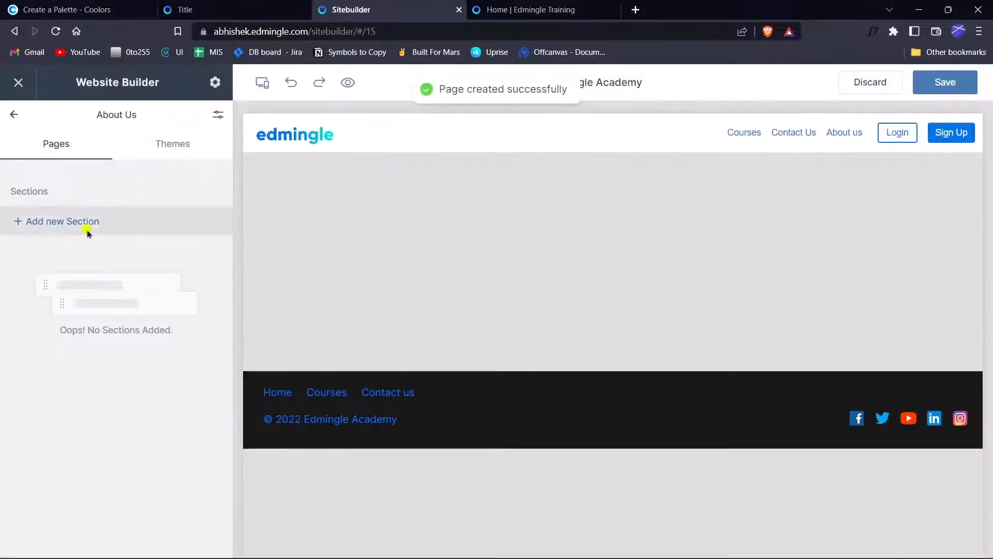
Add the Video & Text [With CTA] 1 section to the page.
{"action": "left_click", "coordinate": [87, 231]}
{"action": "scroll", "coordinate": [503, 243], "scroll_direction": "down", "scroll_amount": 10}
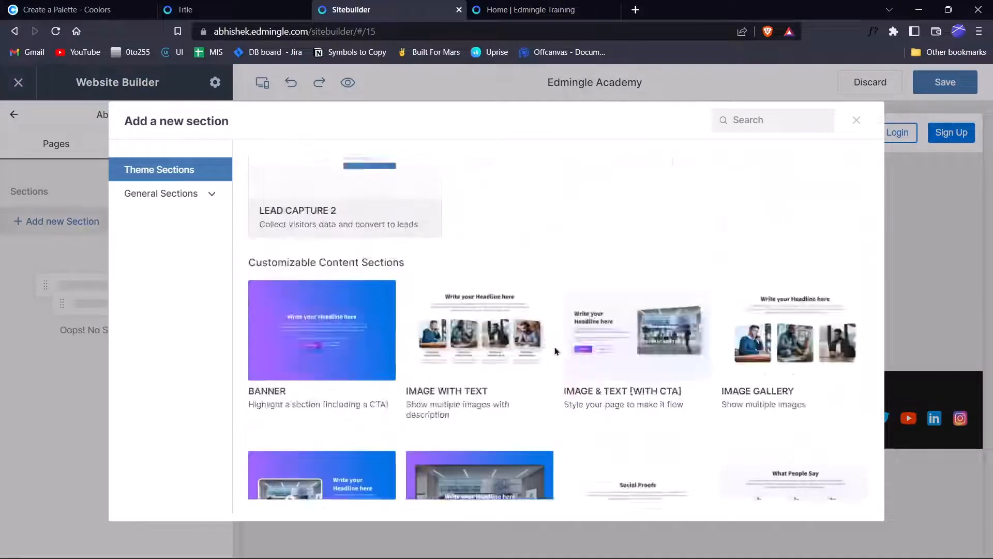
{"action": "scroll", "coordinate": [555, 351], "scroll_direction": "down", "scroll_amount": 5}
{"action": "scroll", "coordinate": [406, 310], "scroll_direction": "up", "scroll_amount": 6}
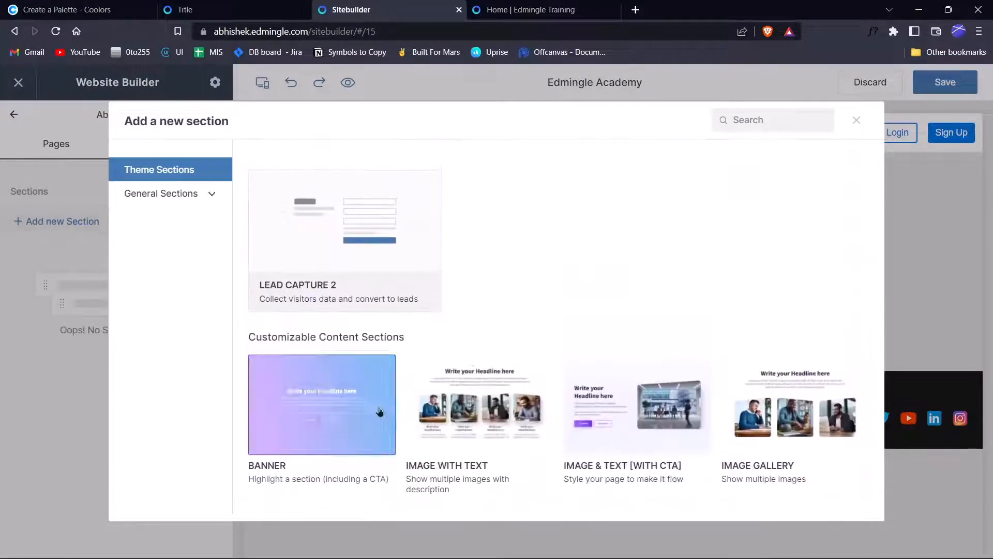
{"action": "scroll", "coordinate": [380, 411], "scroll_direction": "down", "scroll_amount": 6}
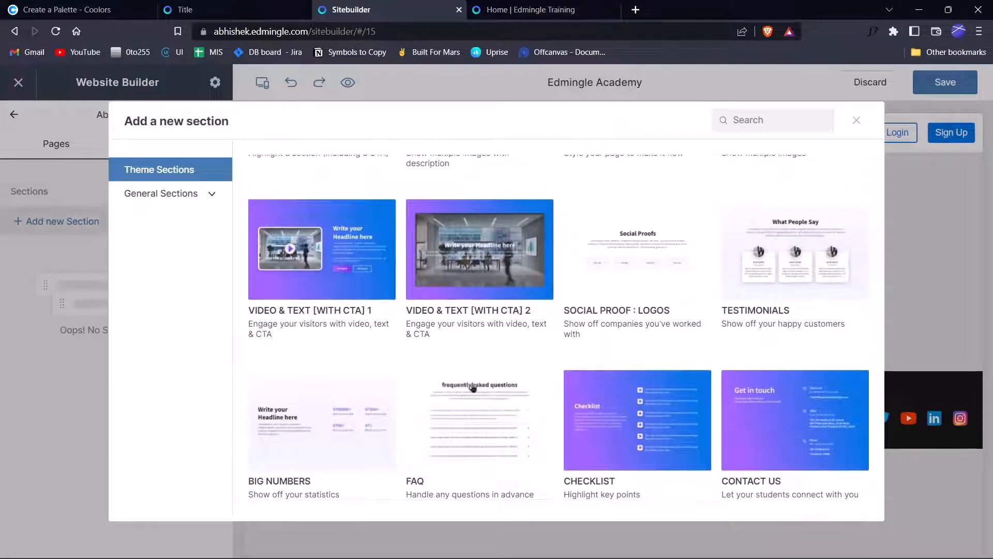
{"action": "scroll", "coordinate": [325, 290], "scroll_direction": "up", "scroll_amount": 1}
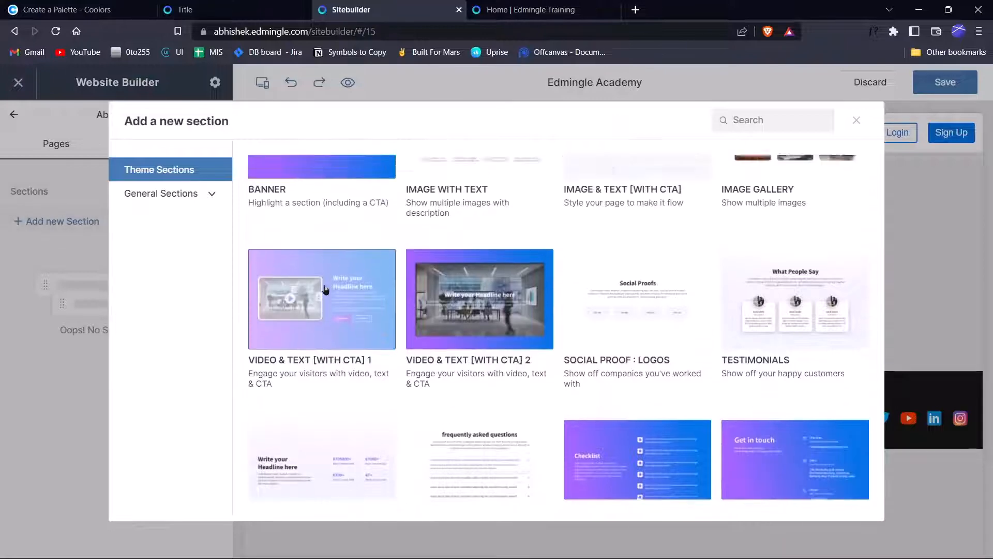
{"action": "scroll", "coordinate": [324, 290], "scroll_direction": "up", "scroll_amount": 1}
{"action": "left_click", "coordinate": [337, 353]}
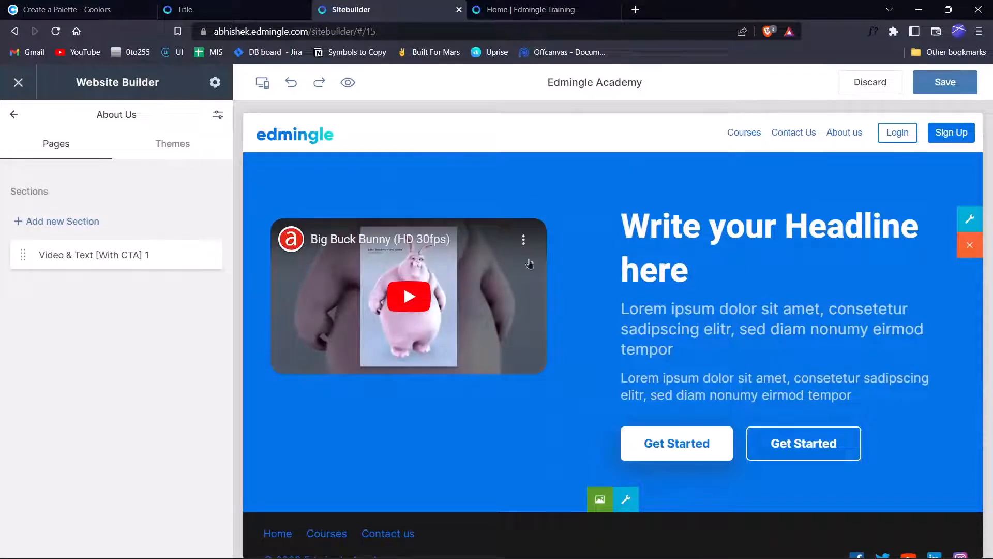
Add a Basic text section and select its text block.
{"action": "scroll", "coordinate": [606, 440], "scroll_direction": "down", "scroll_amount": 1}
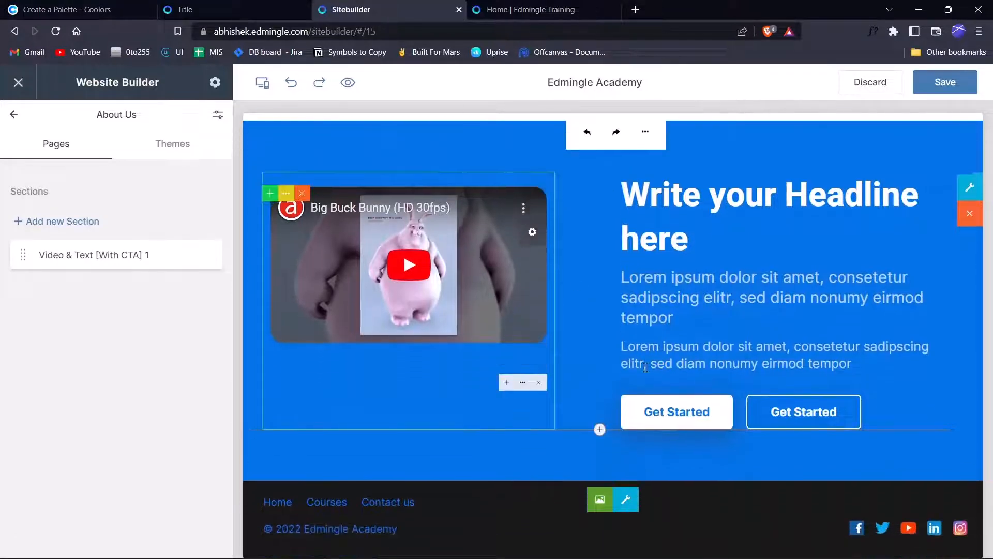
{"action": "left_click", "coordinate": [94, 223]}
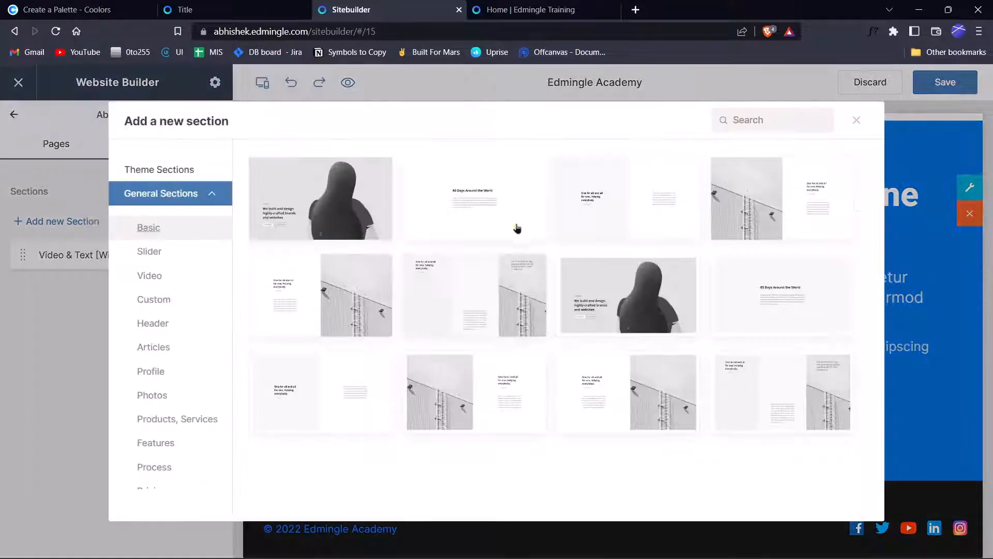
{"action": "left_click", "coordinate": [517, 222]}
{"action": "scroll", "coordinate": [594, 354], "scroll_direction": "down", "scroll_amount": 4}
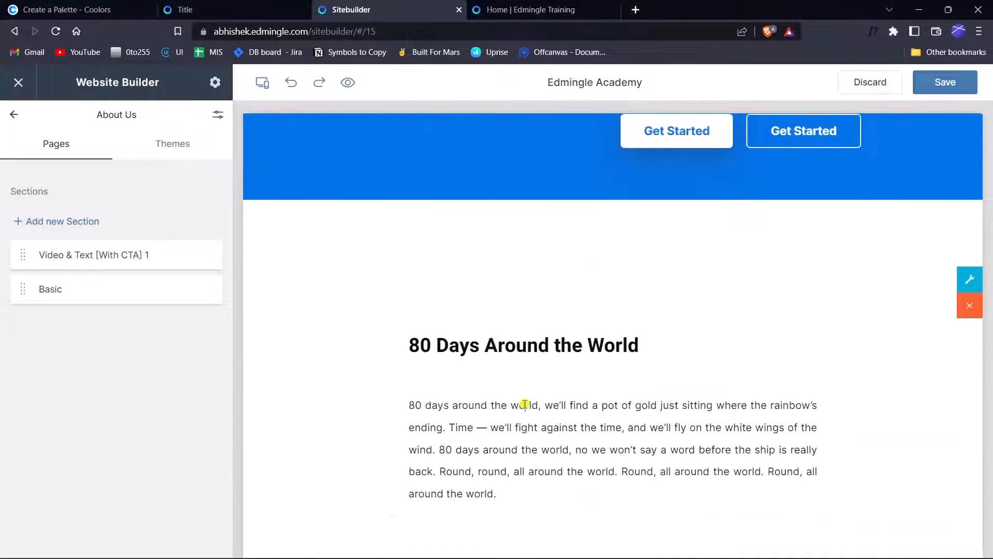
{"action": "left_click", "coordinate": [525, 405]}
{"action": "scroll", "coordinate": [581, 468], "scroll_direction": "down", "scroll_amount": 2}
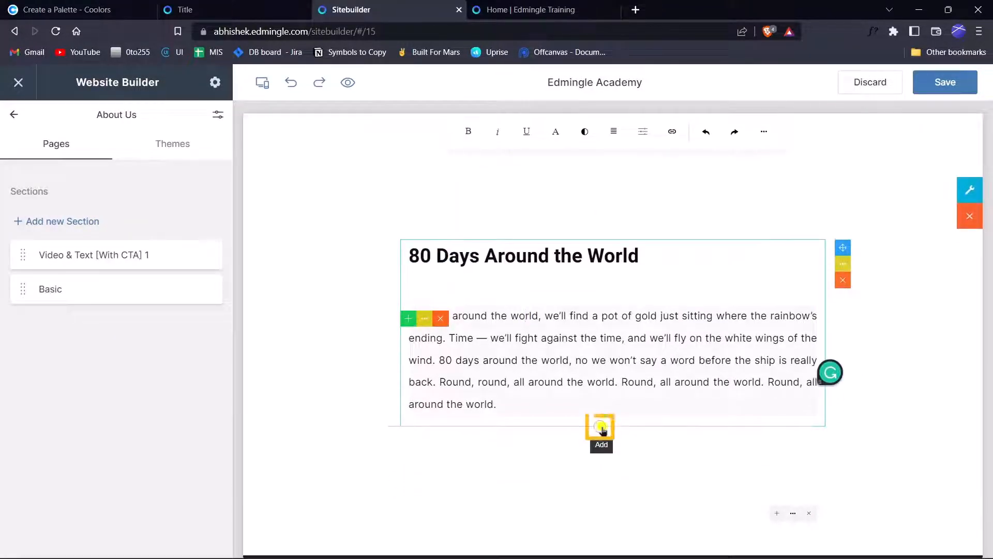
Insert a YouTube video block below the paragraph and select its embed link.
{"action": "left_click", "coordinate": [599, 427]}
{"action": "left_click", "coordinate": [497, 305]}
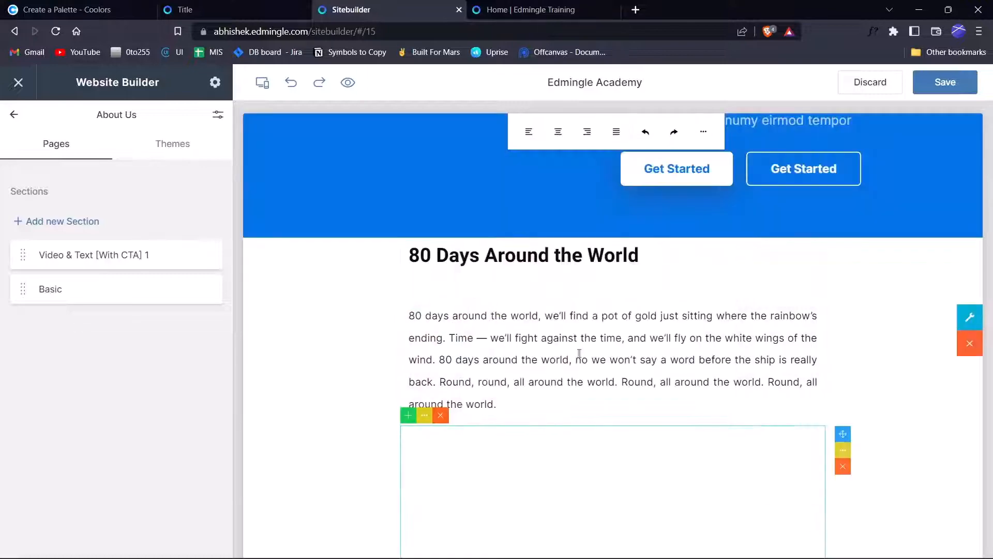
{"action": "scroll", "coordinate": [634, 383], "scroll_direction": "down", "scroll_amount": 4}
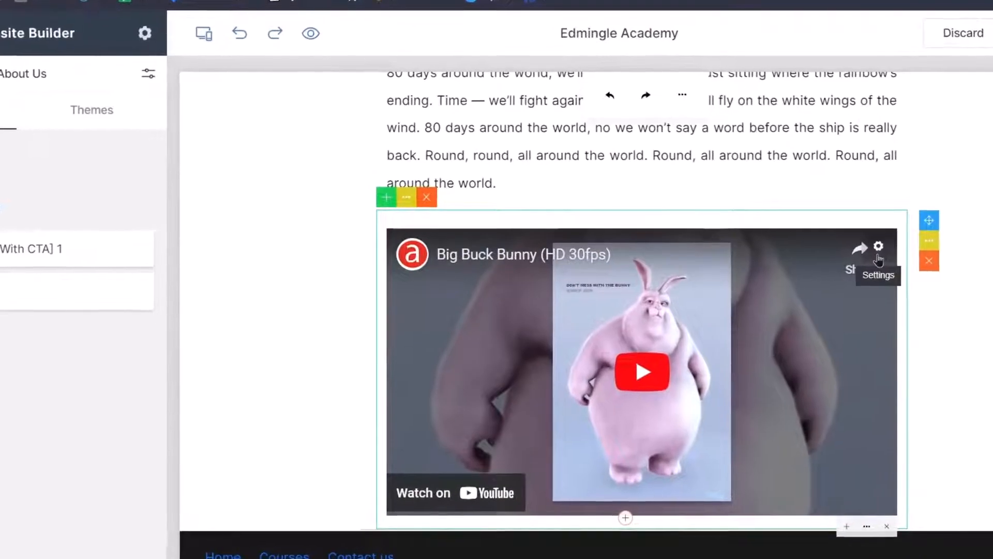
{"action": "left_click", "coordinate": [803, 254]}
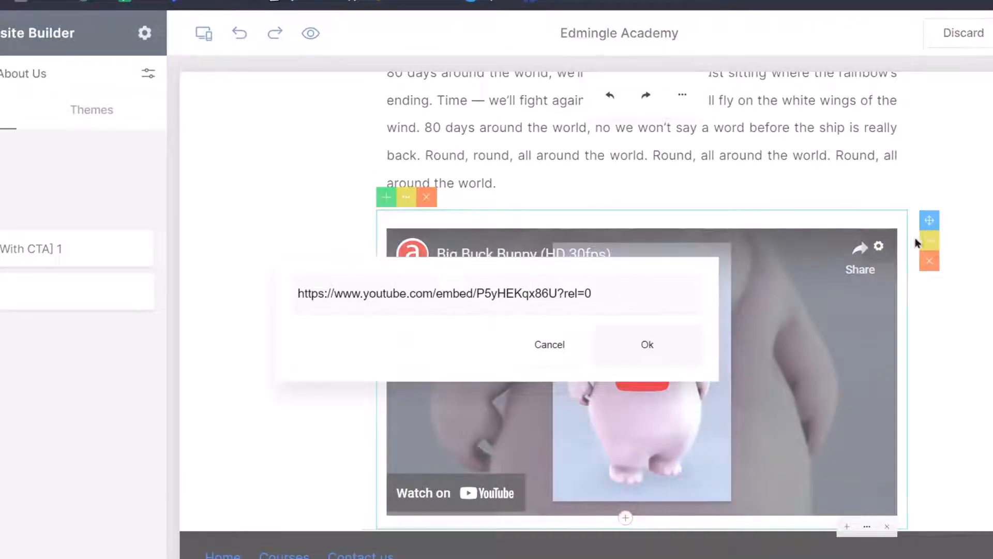
{"action": "left_click", "coordinate": [569, 346]}
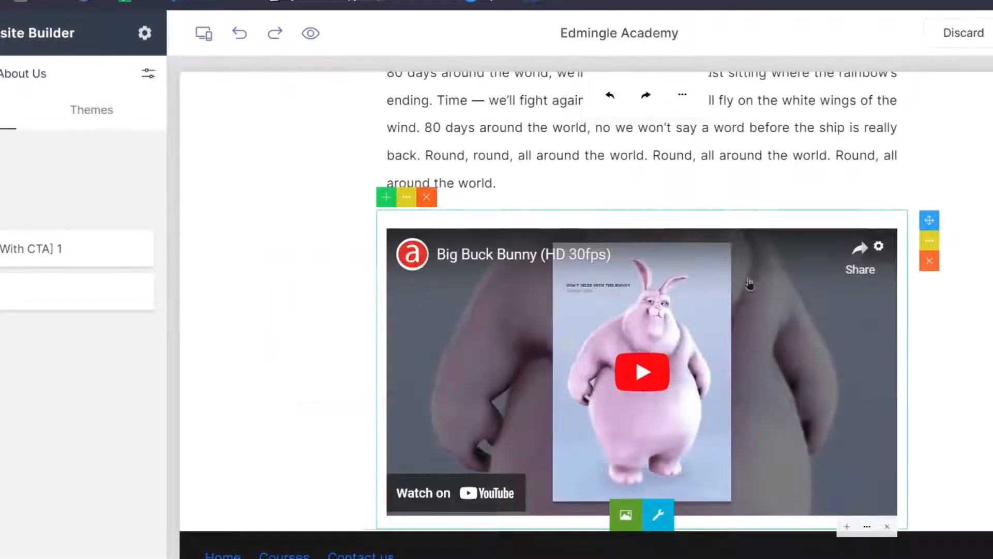
{"action": "left_click", "coordinate": [875, 244]}
{"action": "triple_click", "coordinate": [600, 293]}
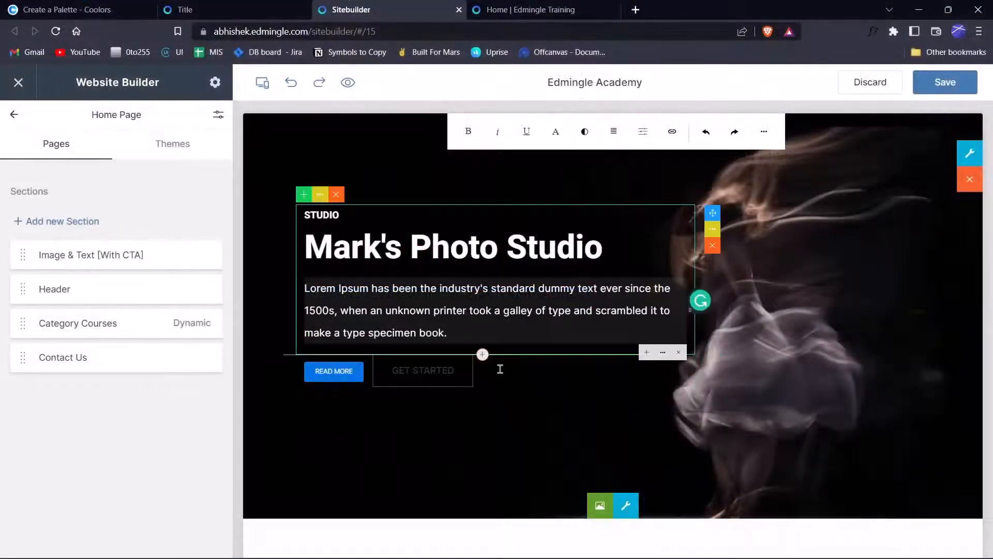
Delete the old button row under the hero text.
{"action": "left_click", "coordinate": [443, 377]}
{"action": "left_click", "coordinate": [681, 397]}
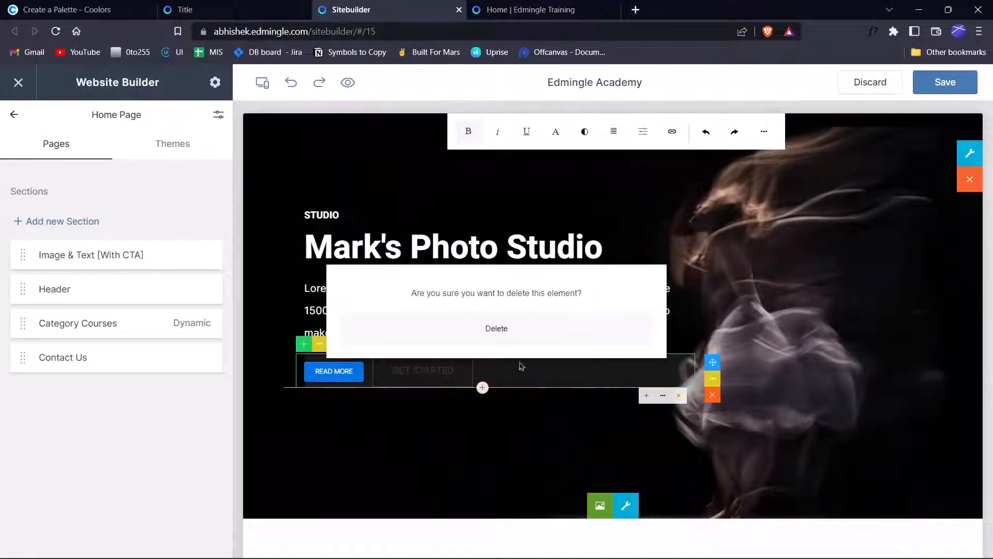
{"action": "left_click", "coordinate": [506, 339]}
Insert a Two Button pair under the paragraph and edit the READ MORE button.
{"action": "left_click", "coordinate": [440, 327]}
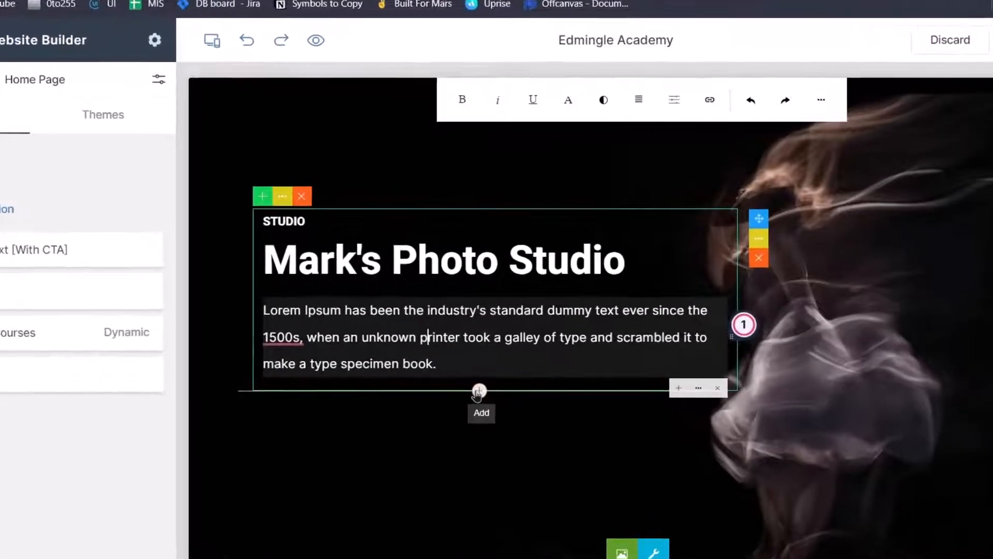
{"action": "left_click", "coordinate": [478, 392]}
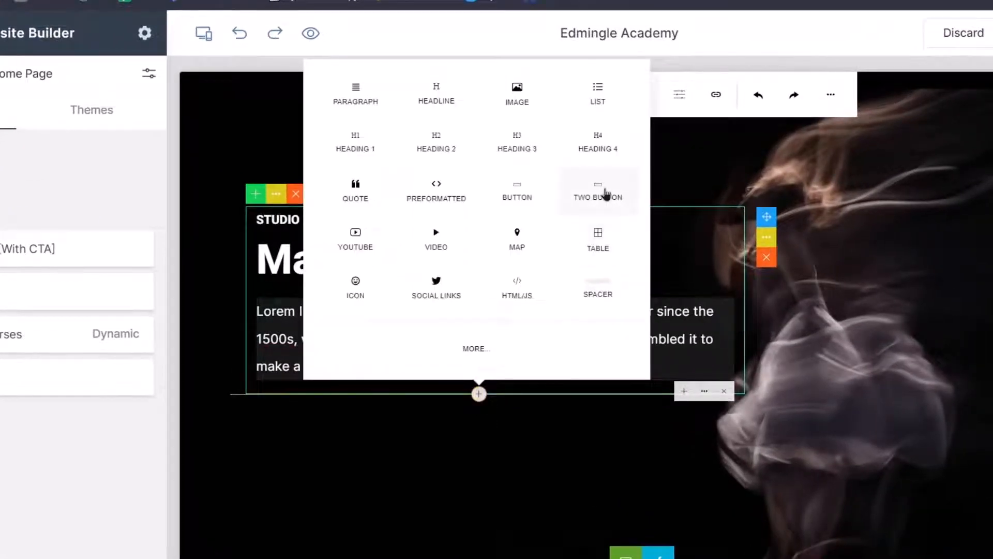
{"action": "left_click", "coordinate": [606, 193]}
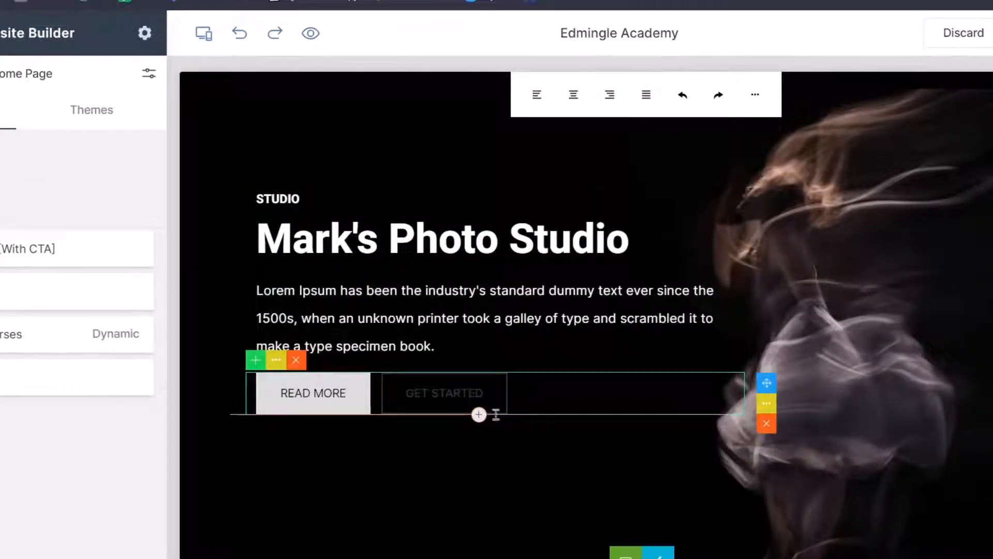
{"action": "left_click", "coordinate": [306, 399]}
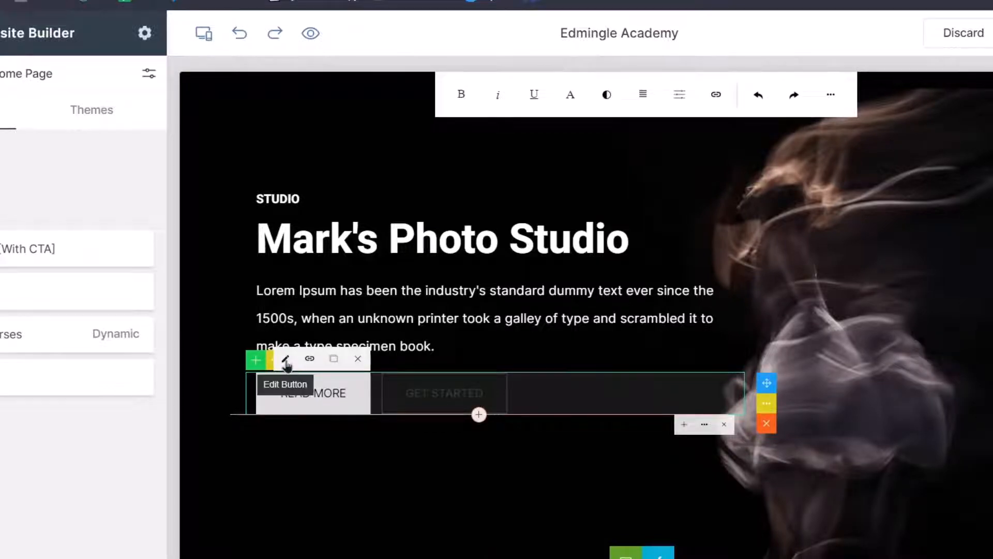
{"action": "left_click", "coordinate": [286, 361]}
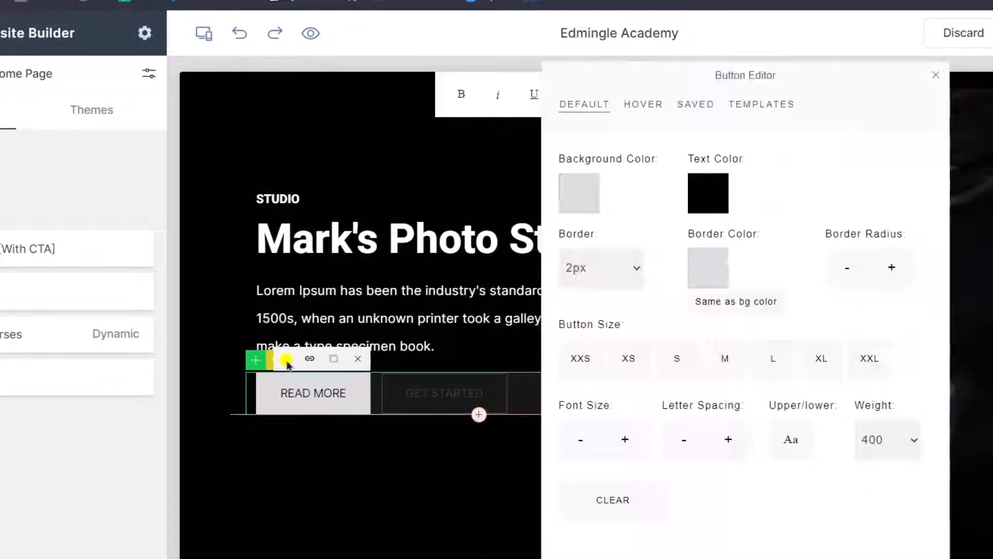
Give READ MORE a #0273E6 background and no border.
{"action": "left_click", "coordinate": [589, 196]}
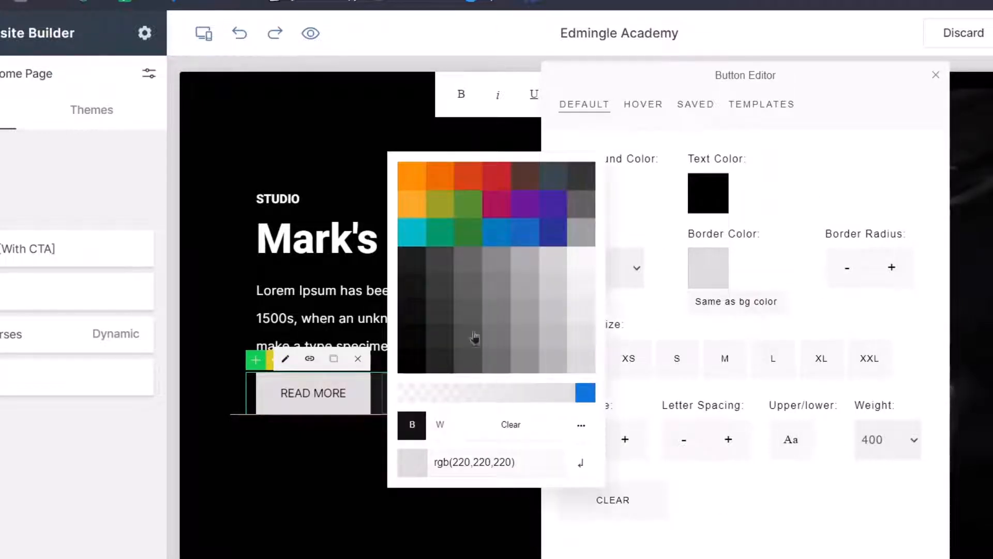
{"action": "triple_click", "coordinate": [458, 462]}
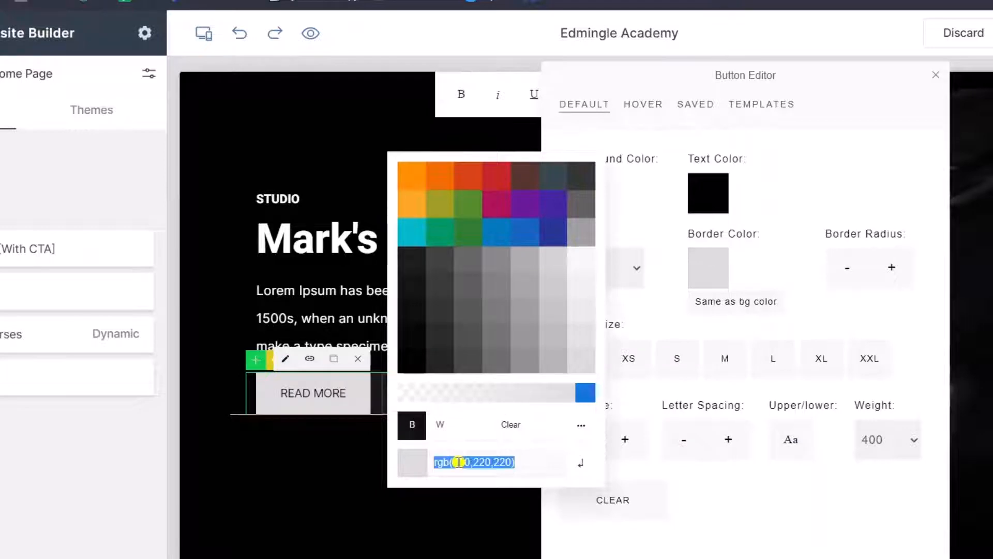
{"action": "type", "text": "#0273E6"}
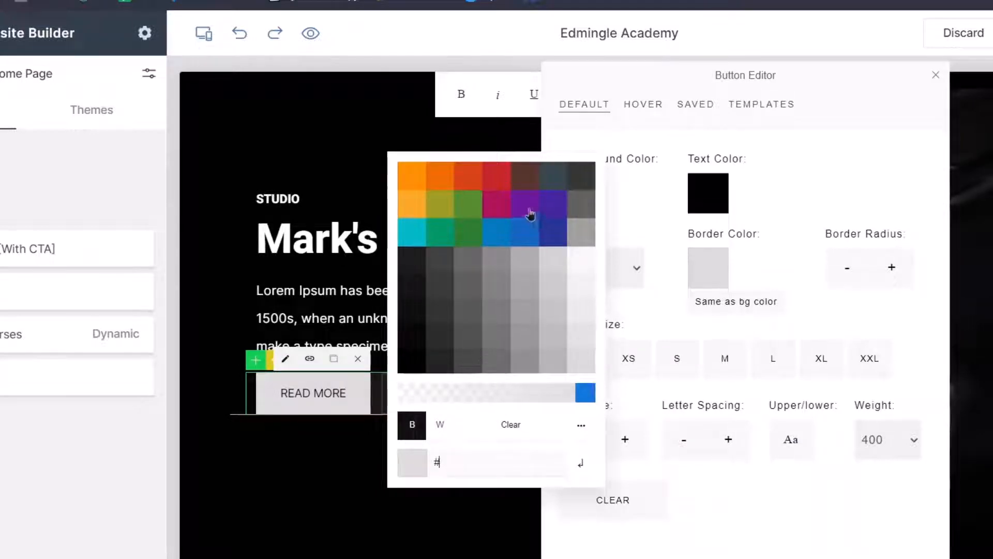
{"action": "left_click", "coordinate": [580, 463]}
{"action": "left_click", "coordinate": [777, 172]}
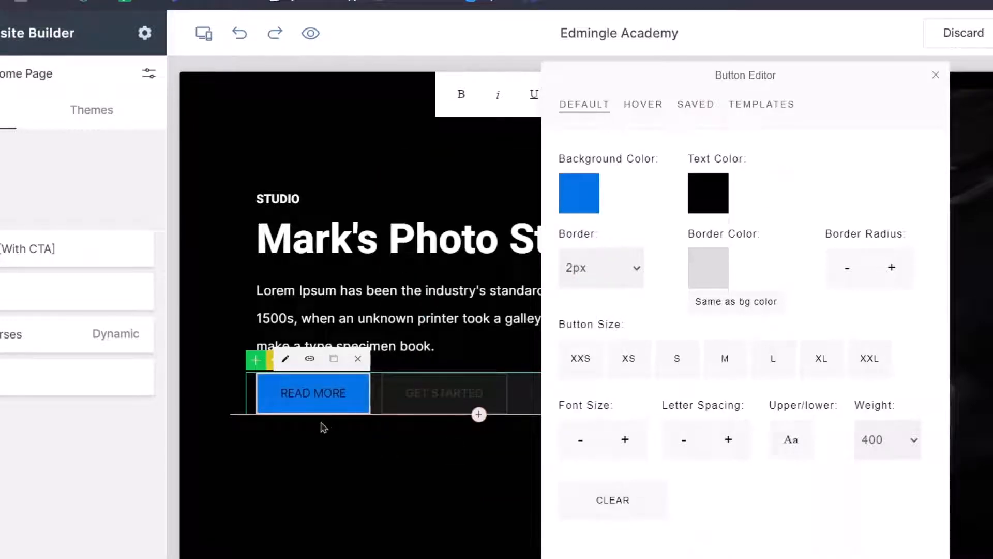
{"action": "left_click", "coordinate": [620, 279]}
{"action": "left_click", "coordinate": [621, 309]}
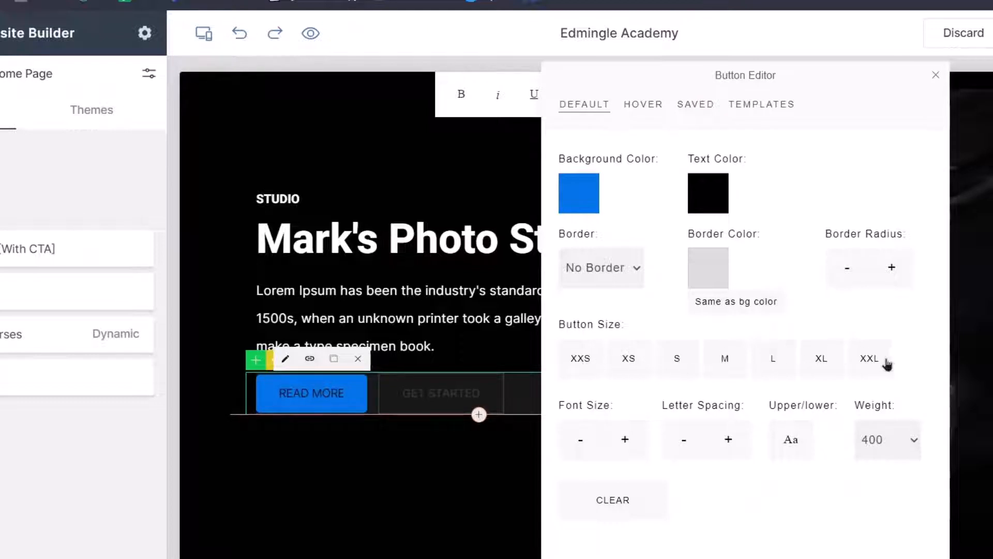
Set the button size to M and fine-tune its font size.
{"action": "left_click", "coordinate": [582, 361]}
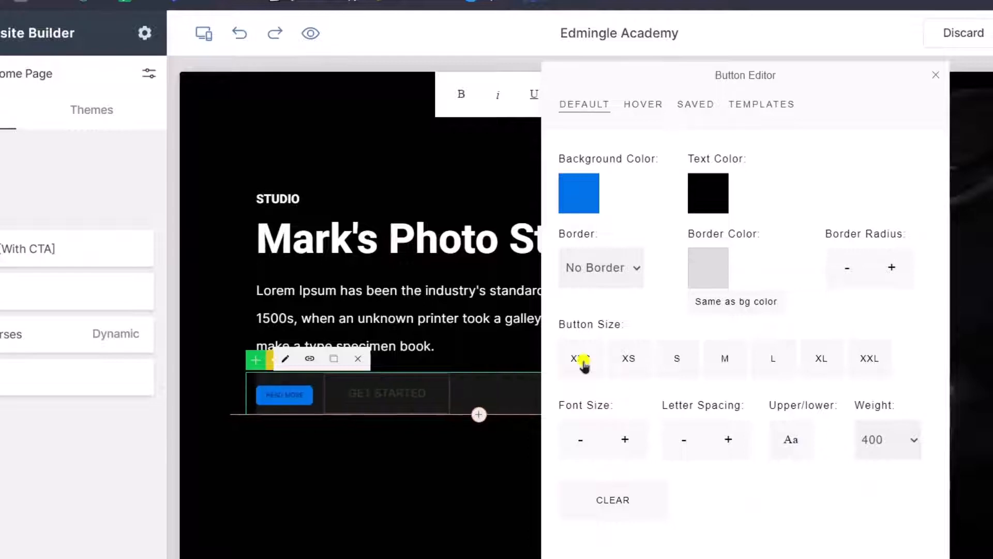
{"action": "left_click", "coordinate": [725, 365]}
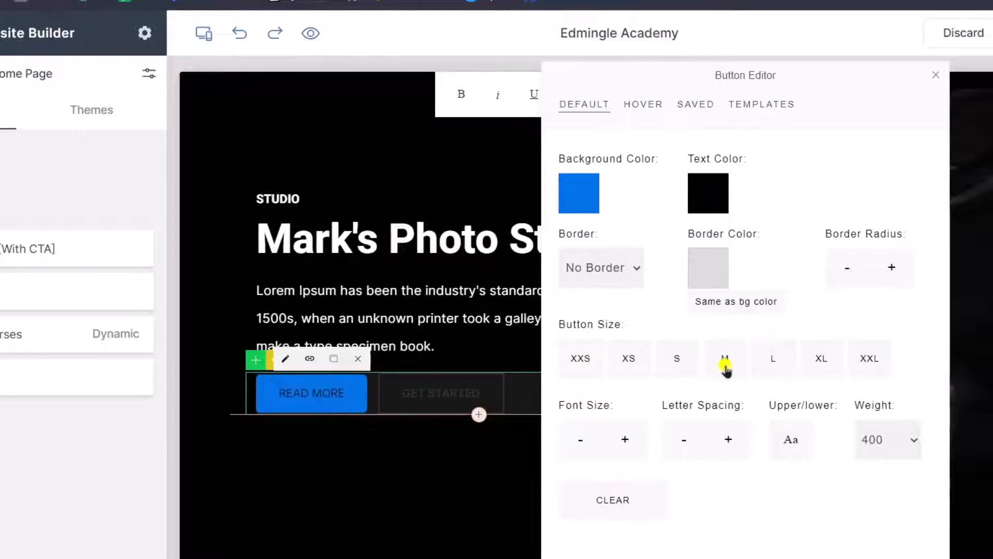
{"action": "left_click", "coordinate": [854, 359]}
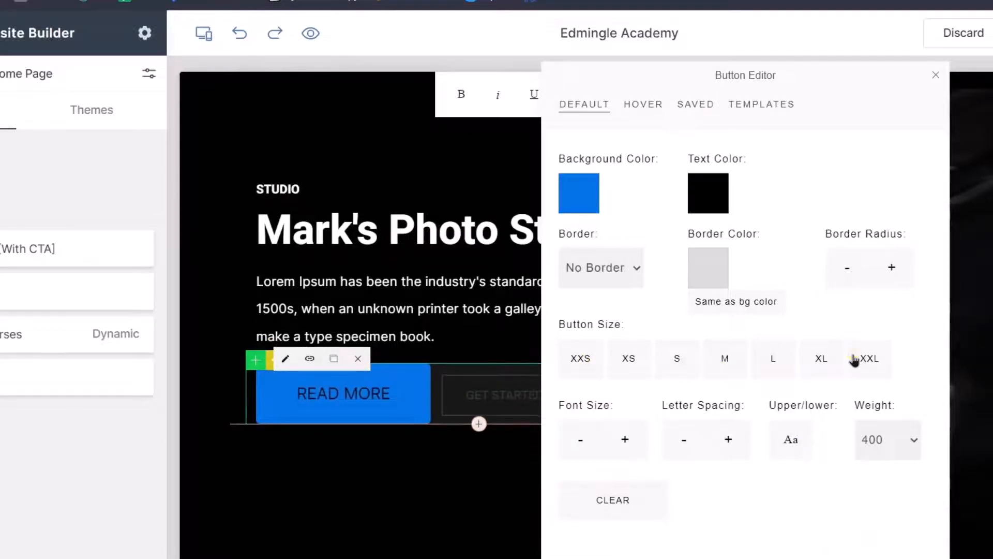
{"action": "left_click", "coordinate": [715, 365]}
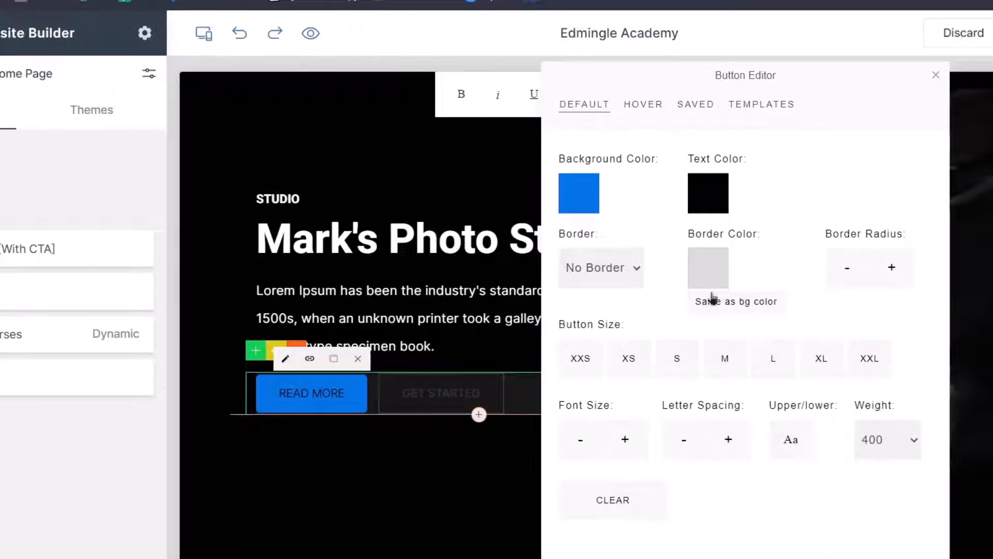
{"action": "left_click", "coordinate": [617, 441]}
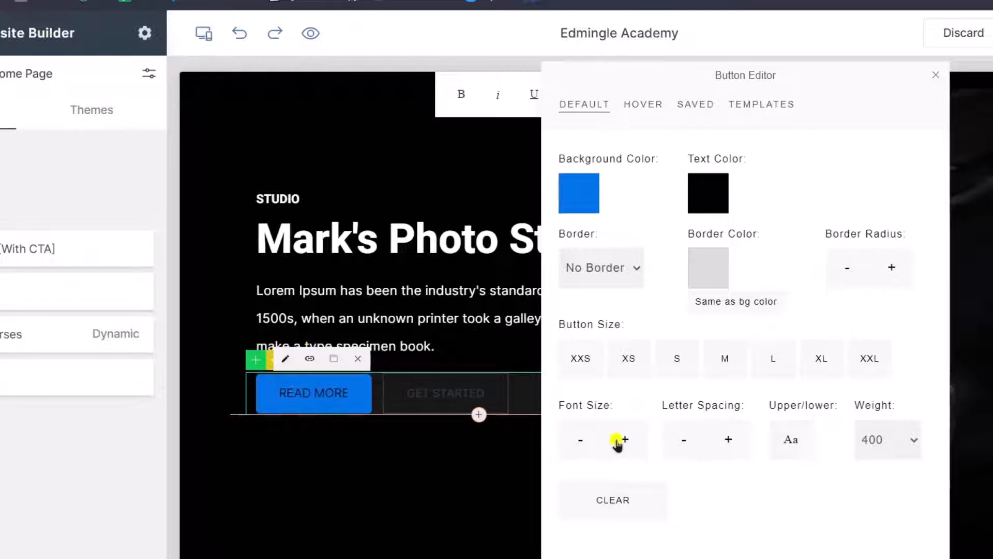
{"action": "left_click", "coordinate": [617, 440]}
{"action": "left_click", "coordinate": [577, 442]}
{"action": "left_click", "coordinate": [577, 442]}
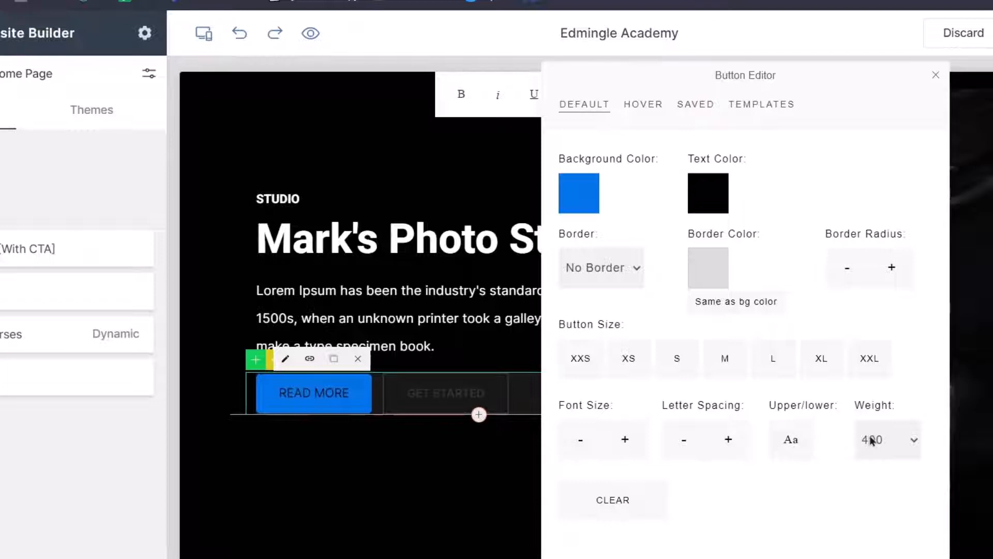
Set READ MORE's hover background to dark blue rgb(1,90,144) with a matching border.
{"action": "left_click", "coordinate": [643, 107]}
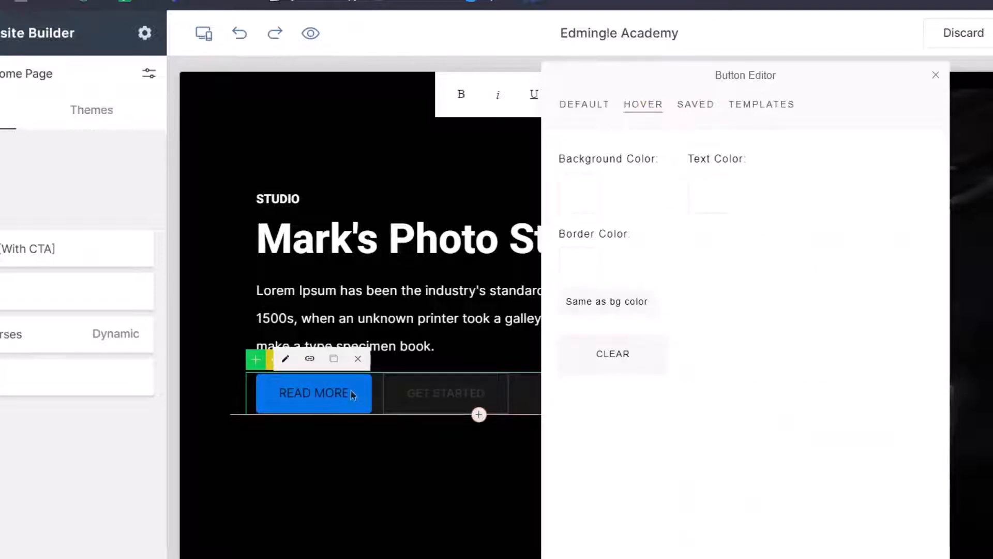
{"action": "left_click", "coordinate": [595, 207]}
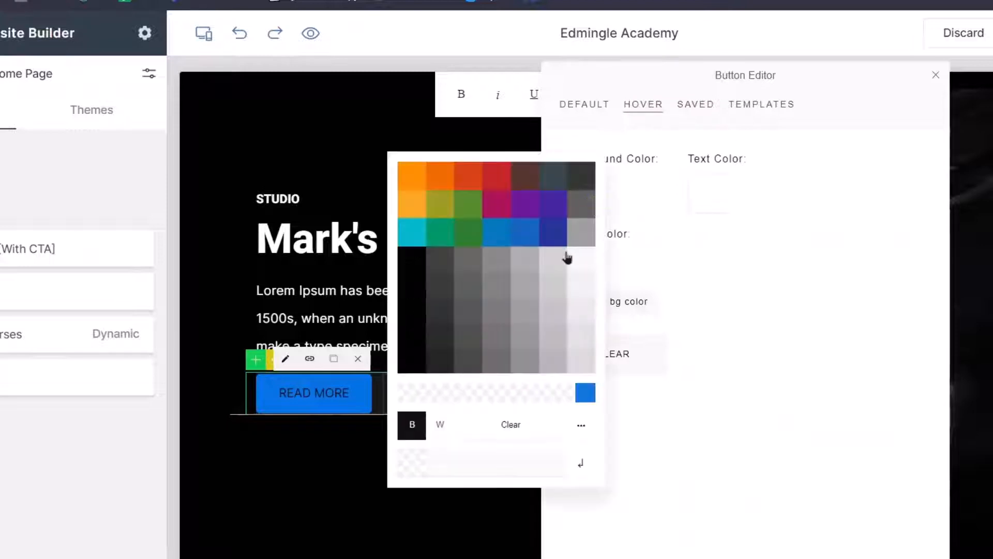
{"action": "left_click", "coordinate": [507, 231]}
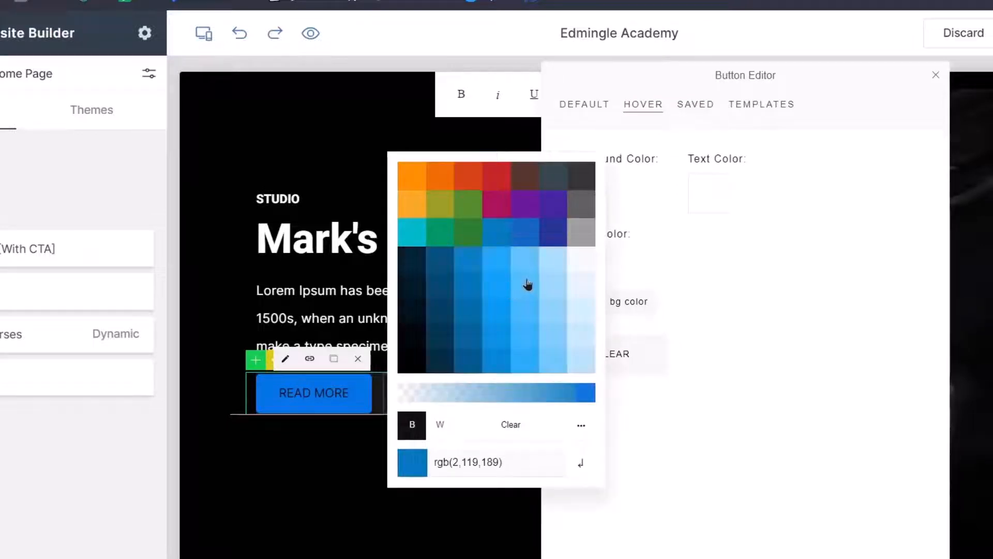
{"action": "left_click", "coordinate": [504, 274]}
{"action": "left_click", "coordinate": [443, 344]}
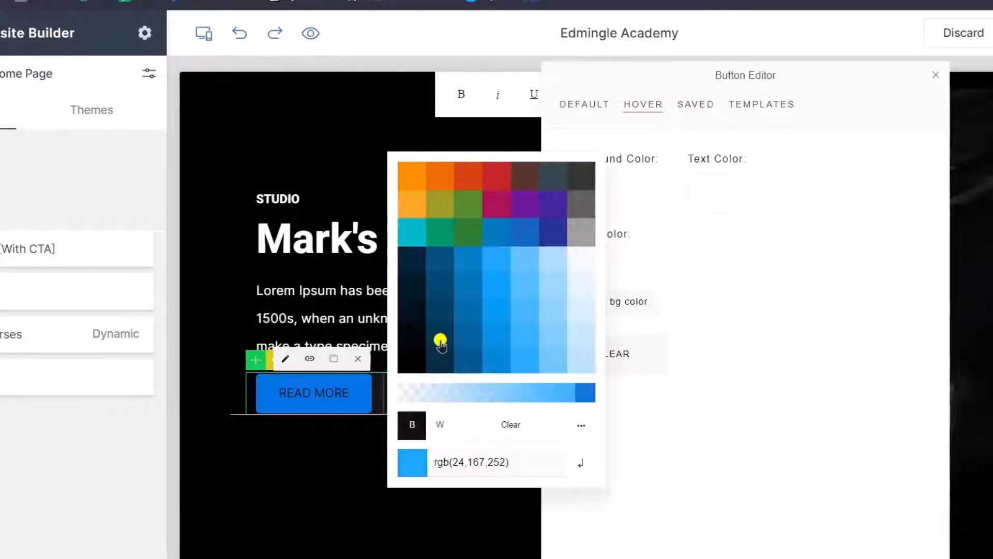
{"action": "left_click", "coordinate": [443, 323]}
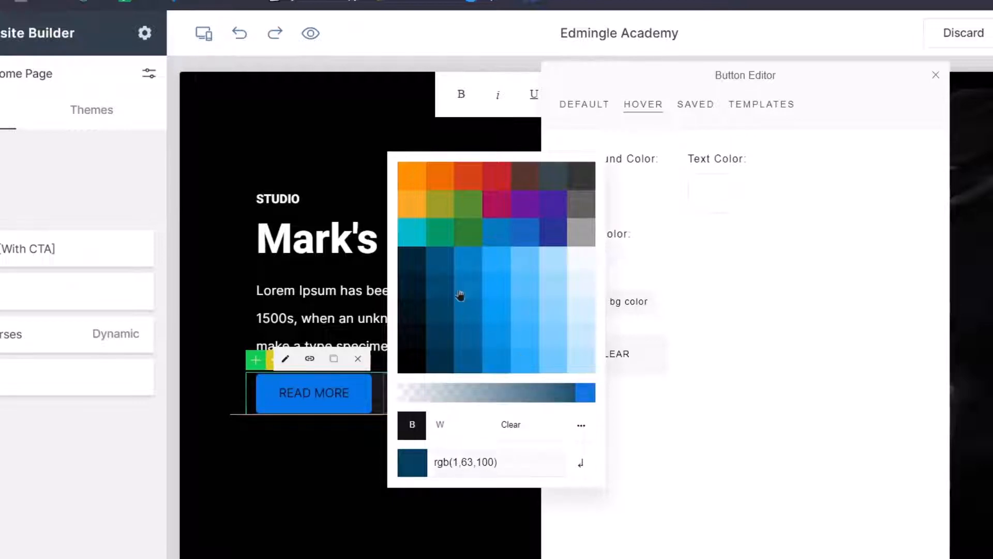
{"action": "left_click", "coordinate": [436, 266]}
{"action": "left_click", "coordinate": [470, 357]}
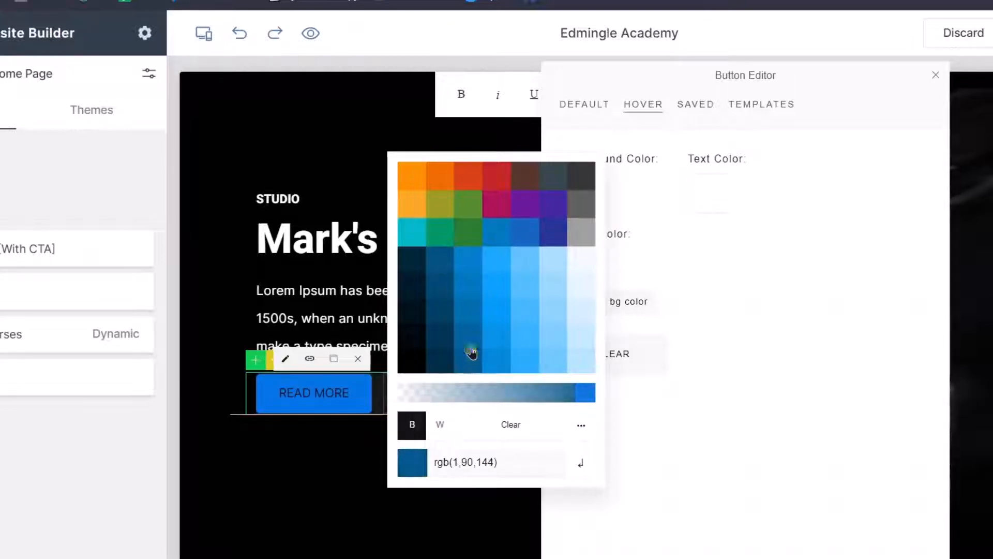
{"action": "left_click", "coordinate": [472, 351]}
{"action": "left_click", "coordinate": [745, 388]}
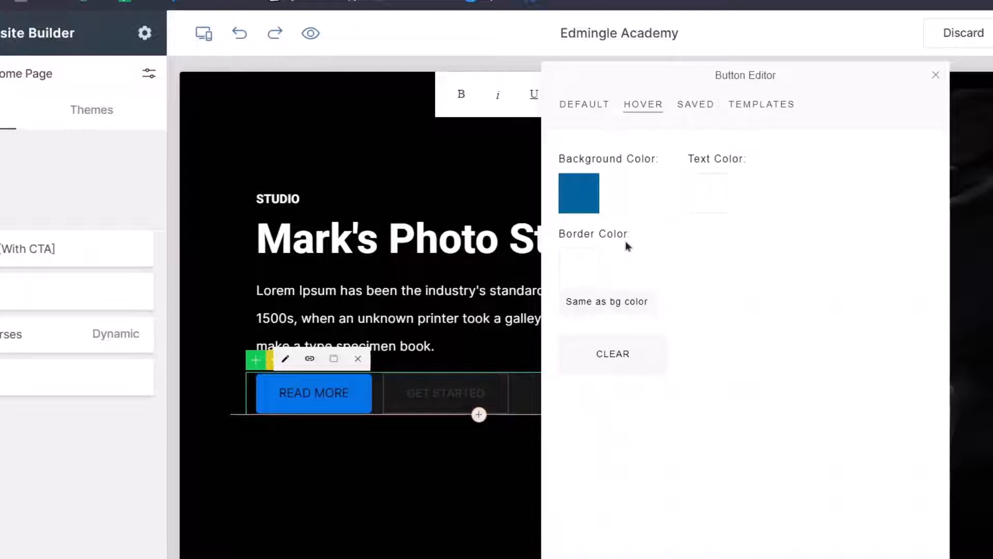
{"action": "left_click", "coordinate": [594, 301]}
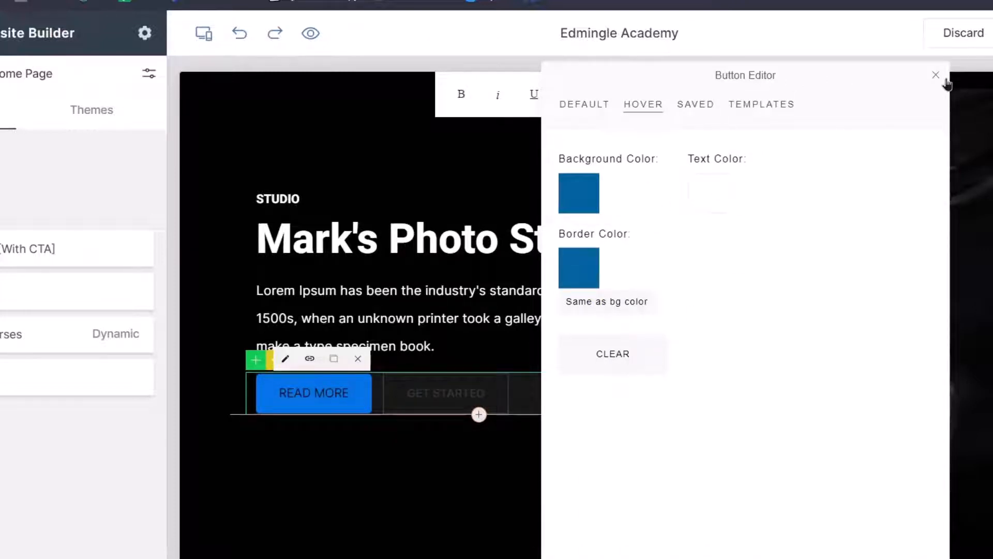
{"action": "left_click", "coordinate": [945, 80]}
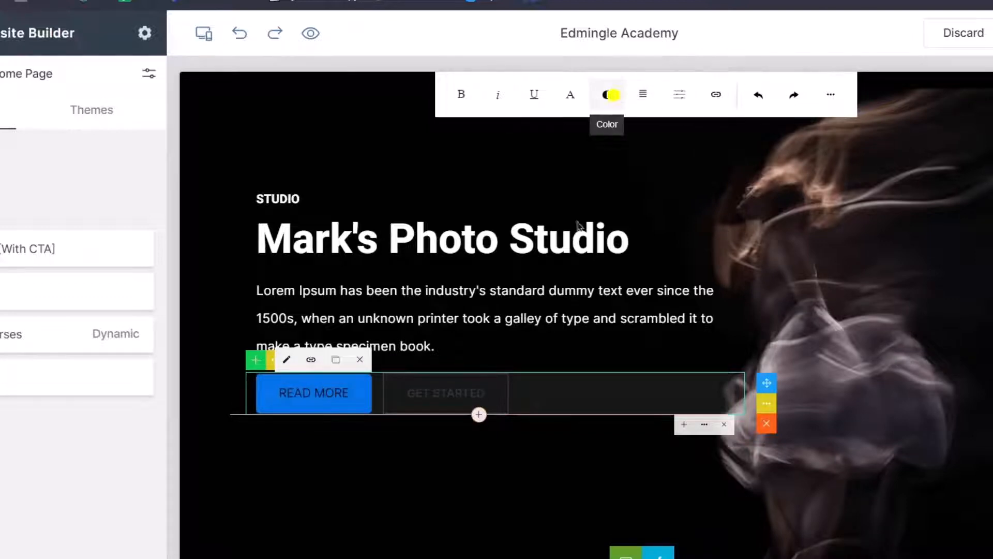
Make the READ MORE button text white and bold.
{"action": "left_click", "coordinate": [613, 95]}
{"action": "left_click", "coordinate": [543, 412]}
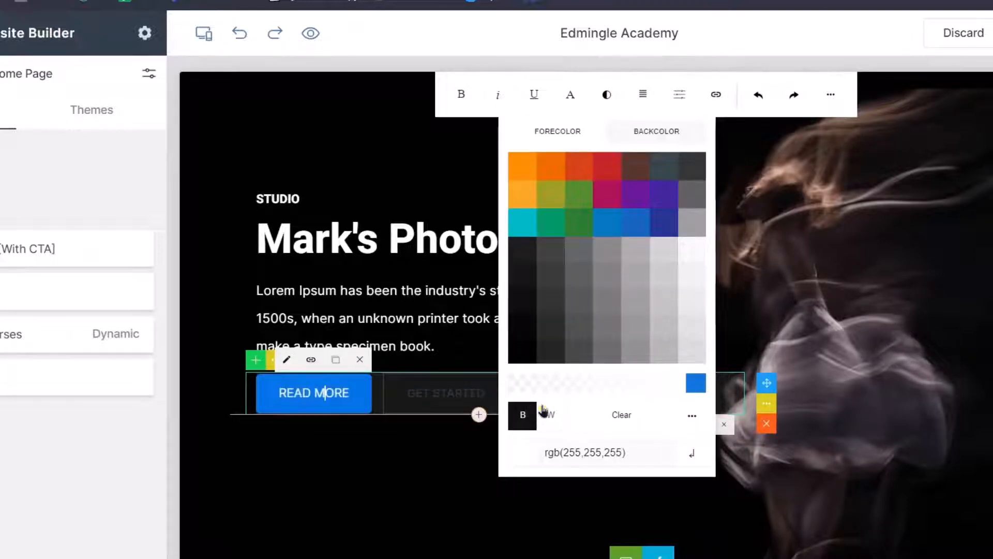
{"action": "left_click", "coordinate": [462, 94]}
{"action": "left_click", "coordinate": [367, 140]}
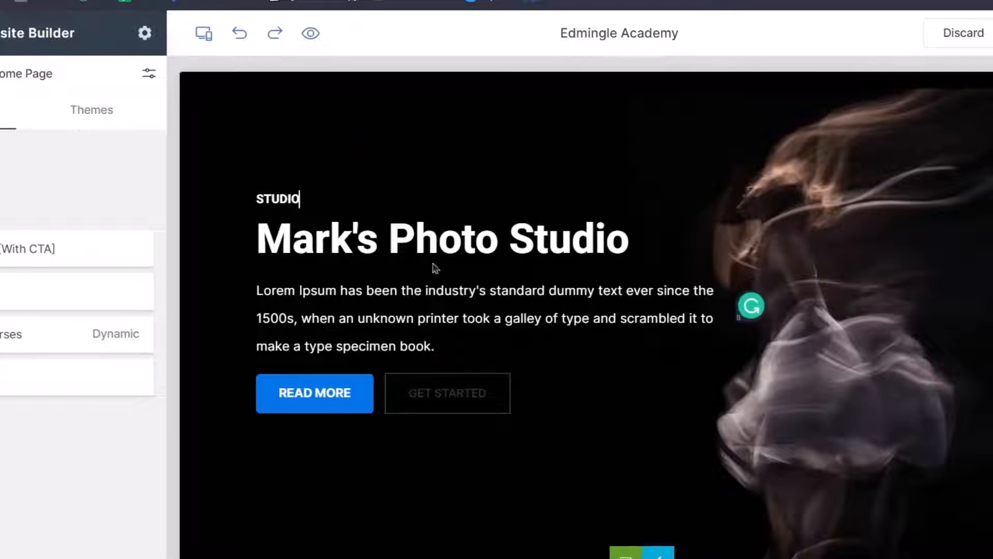
{"action": "left_click", "coordinate": [431, 399]}
{"action": "left_click", "coordinate": [323, 435]}
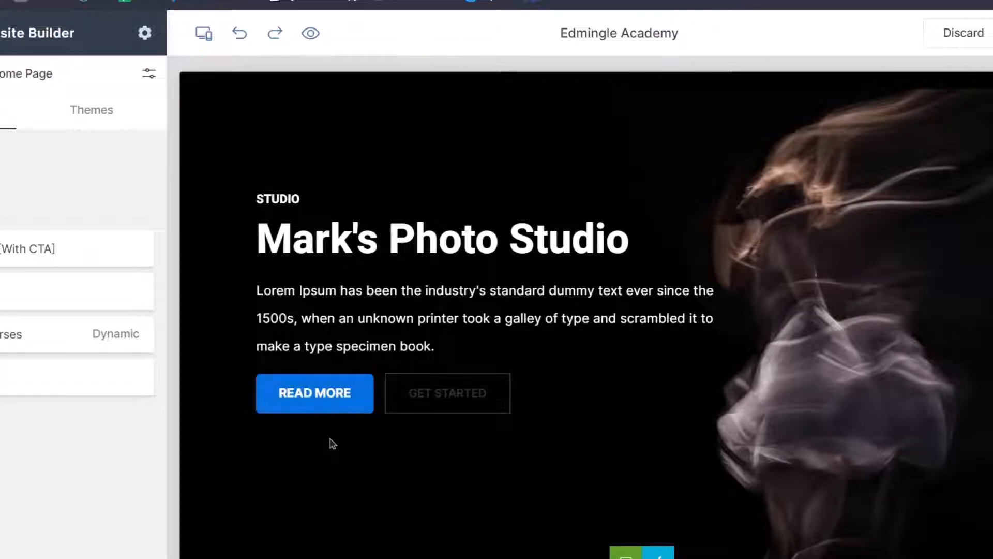
Delete the Get Started buttons row from the 'Whatever you want' hero.
{"action": "scroll", "coordinate": [344, 370], "scroll_direction": "down", "scroll_amount": 10}
{"action": "scroll", "coordinate": [344, 370], "scroll_direction": "up", "scroll_amount": 15}
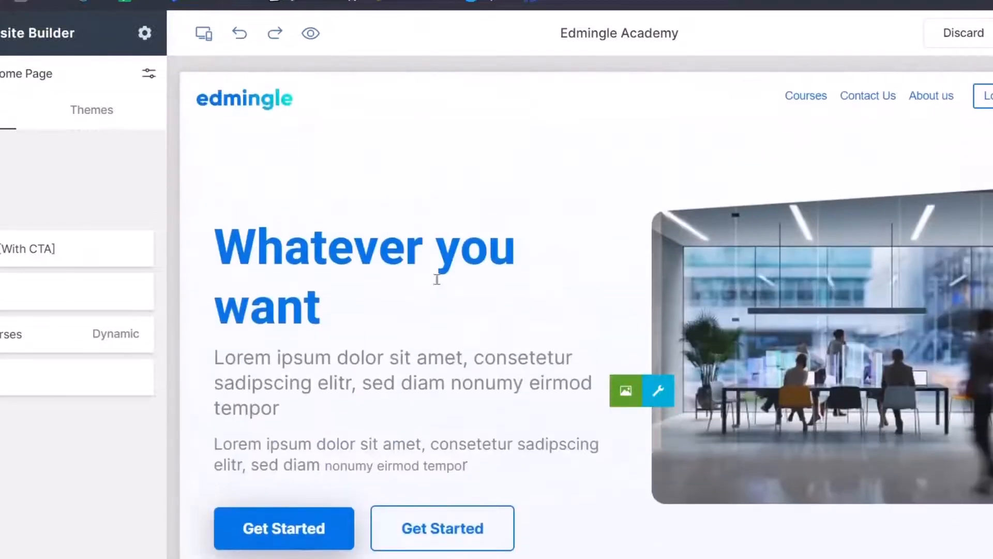
{"action": "scroll", "coordinate": [414, 274], "scroll_direction": "down", "scroll_amount": 4}
{"action": "left_click", "coordinate": [435, 306]}
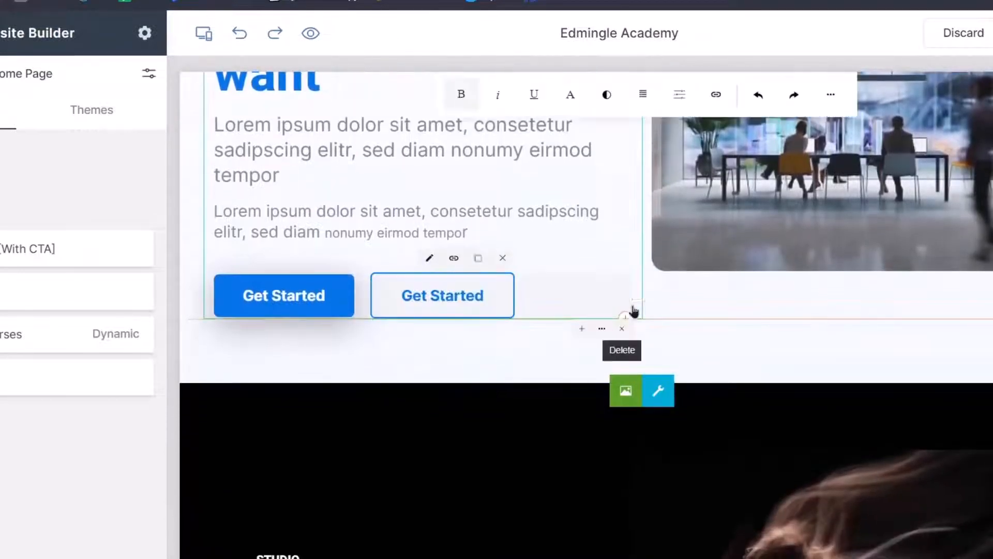
{"action": "left_click", "coordinate": [618, 327]}
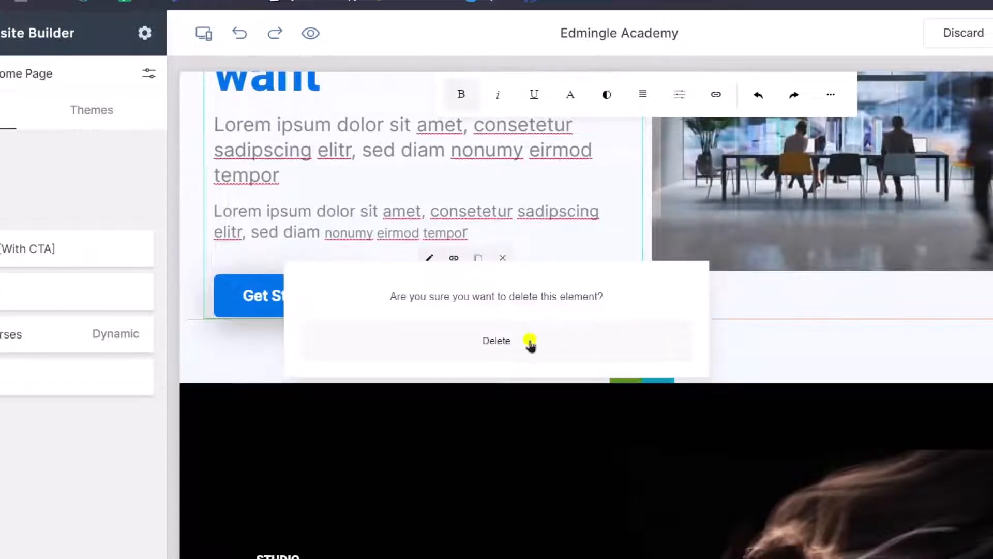
{"action": "left_click", "coordinate": [527, 341]}
{"action": "scroll", "coordinate": [389, 441], "scroll_direction": "down", "scroll_amount": 3}
{"action": "scroll", "coordinate": [389, 441], "scroll_direction": "down", "scroll_amount": 6}
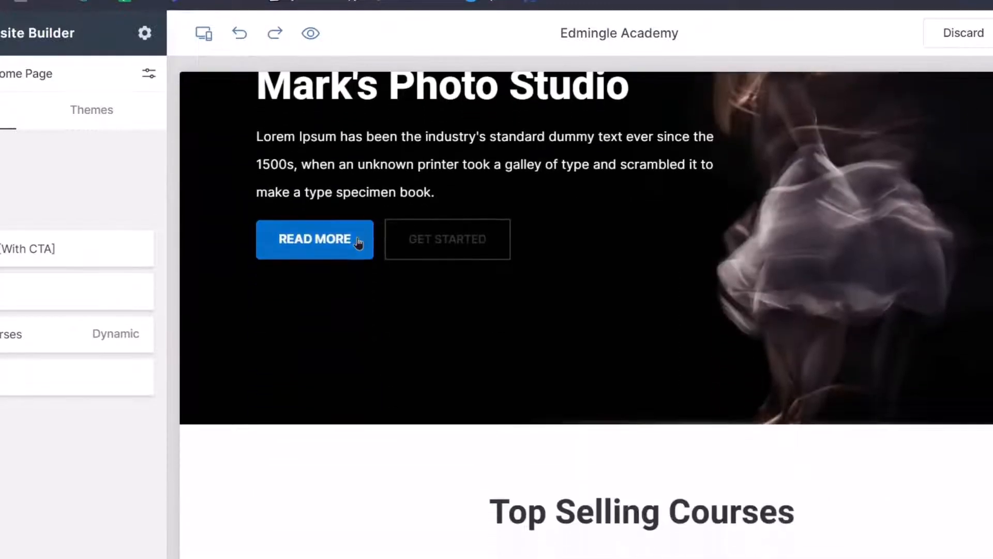
Save the blue READ MORE button's style as a saved button preset.
{"action": "left_click", "coordinate": [363, 244]}
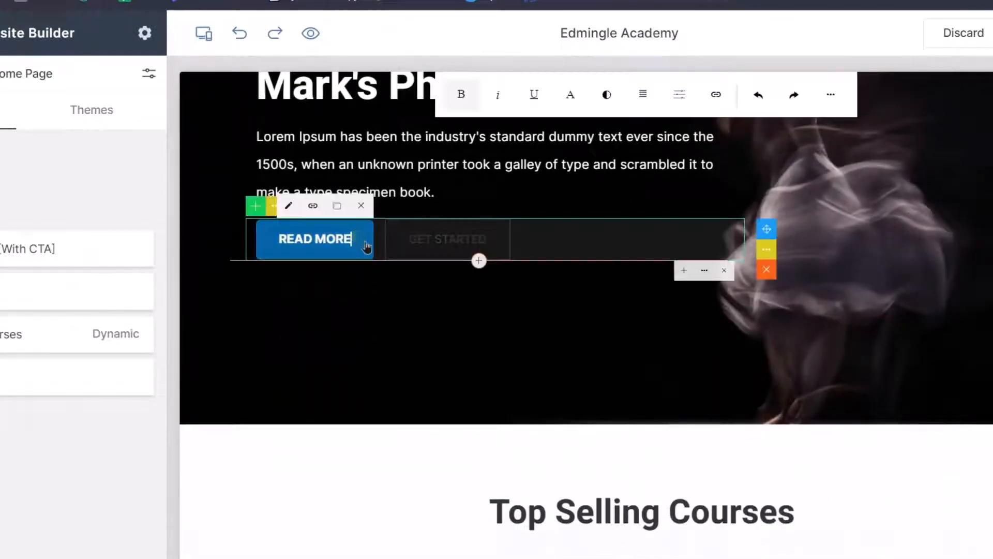
{"action": "left_click", "coordinate": [294, 207]}
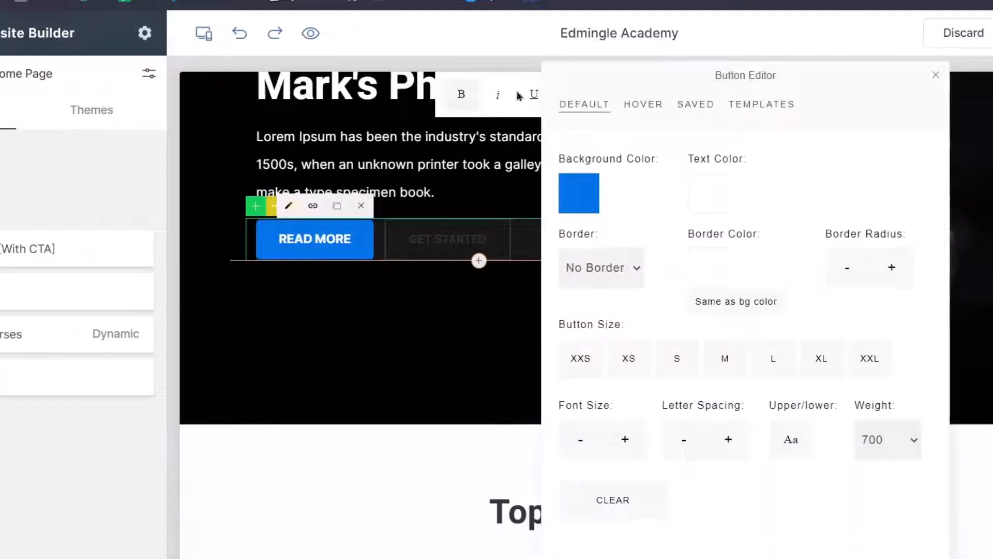
{"action": "left_click", "coordinate": [707, 106]}
{"action": "left_click", "coordinate": [642, 171]}
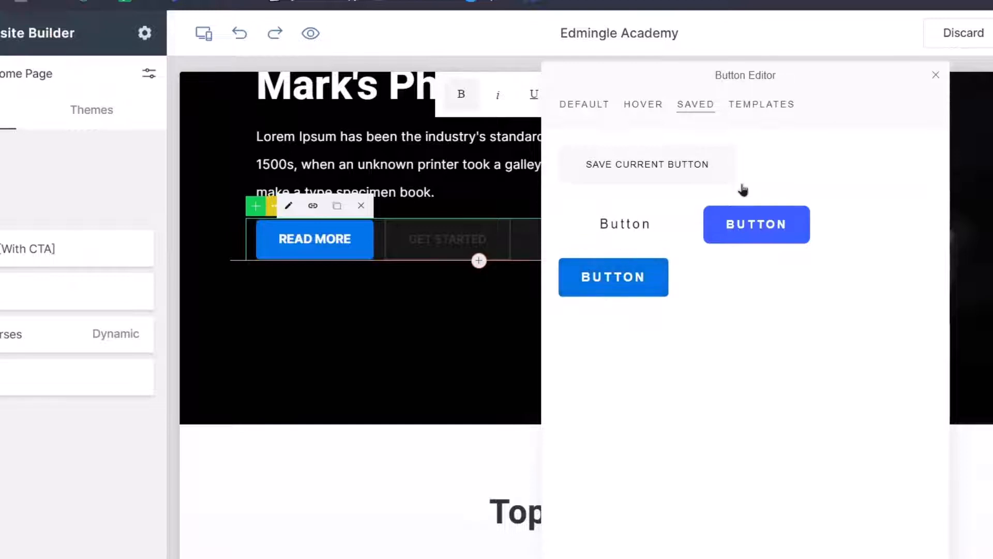
{"action": "left_click", "coordinate": [936, 76]}
{"action": "scroll", "coordinate": [629, 310], "scroll_direction": "up", "scroll_amount": 8}
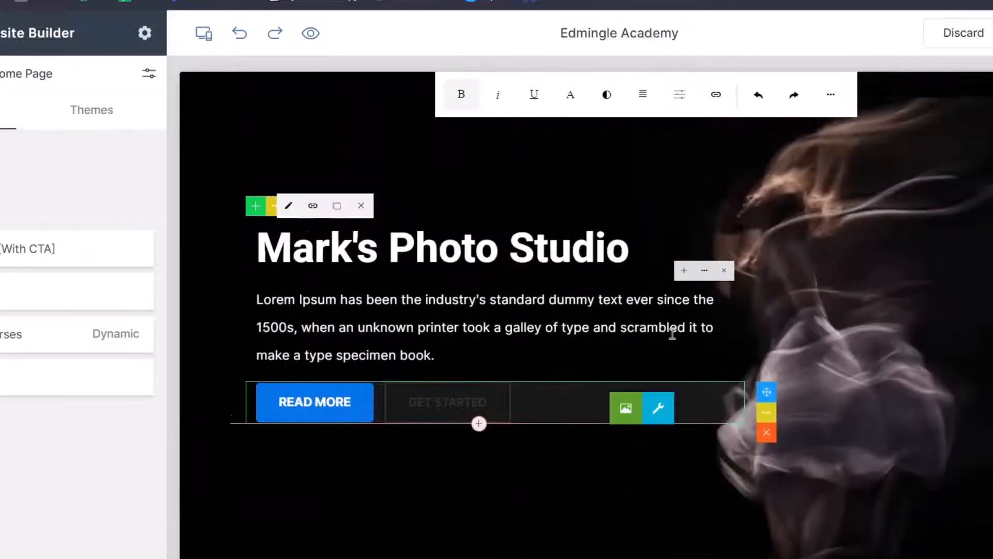
Insert a READ MORE button below the Lorem ipsum paragraph and apply the saved blue preset.
{"action": "scroll", "coordinate": [629, 345], "scroll_direction": "up", "scroll_amount": 3}
{"action": "left_click", "coordinate": [399, 410]}
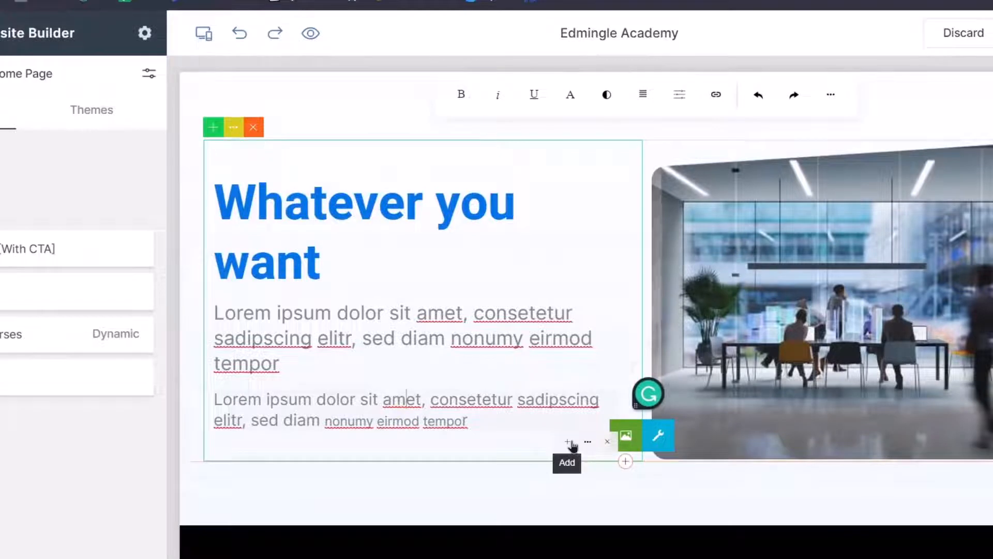
{"action": "left_click", "coordinate": [571, 443]}
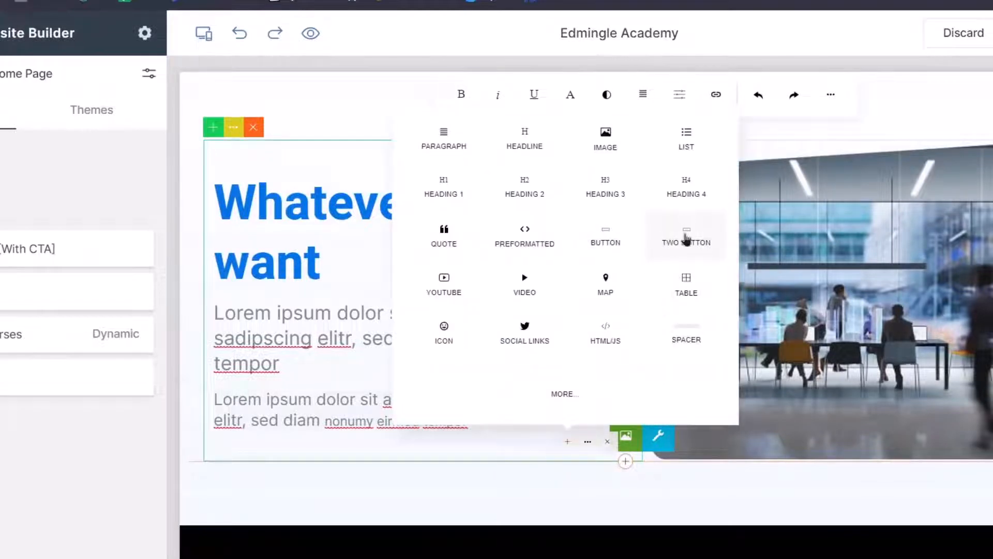
{"action": "left_click", "coordinate": [601, 240]}
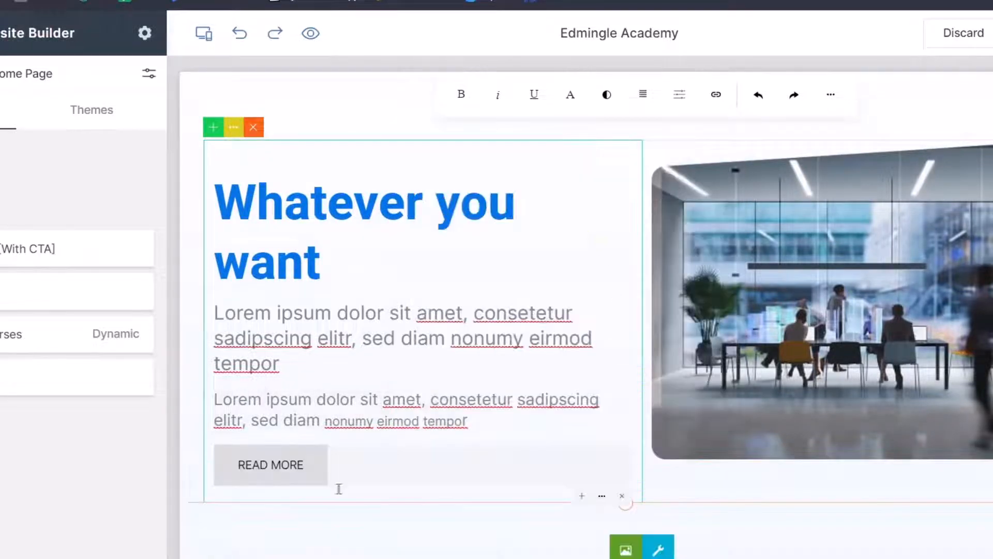
{"action": "left_click", "coordinate": [297, 465]}
{"action": "left_click", "coordinate": [243, 430]}
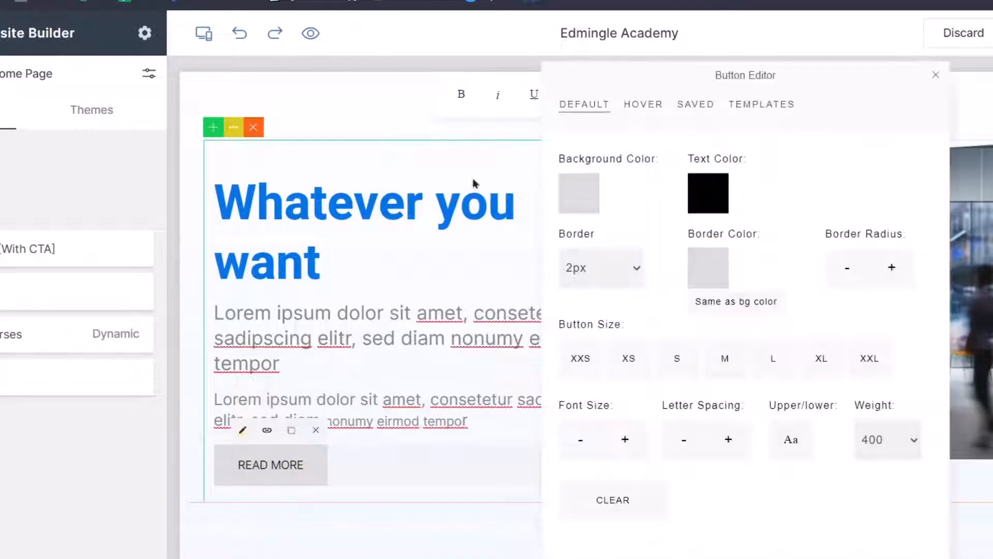
{"action": "left_click", "coordinate": [693, 106]}
{"action": "left_click", "coordinate": [631, 274]}
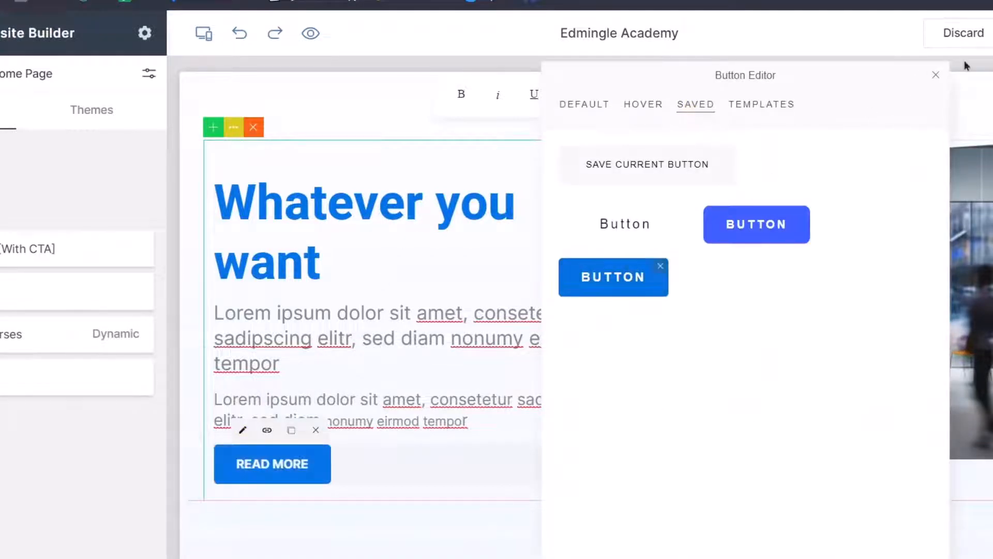
{"action": "left_click", "coordinate": [936, 75]}
Check the hero by selecting its new READ MORE button and its text block.
{"action": "scroll", "coordinate": [332, 413], "scroll_direction": "down", "scroll_amount": 5}
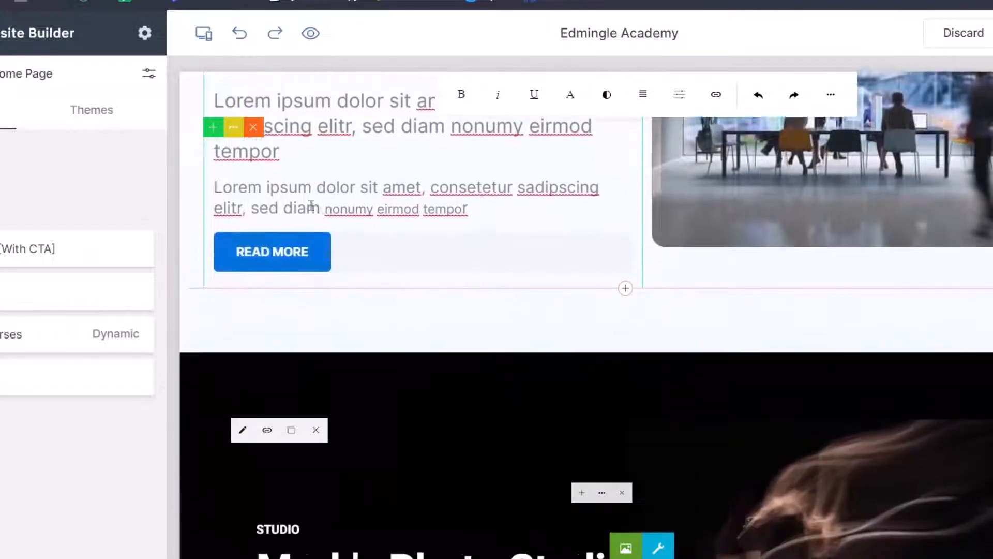
{"action": "scroll", "coordinate": [293, 357], "scroll_direction": "down", "scroll_amount": 8}
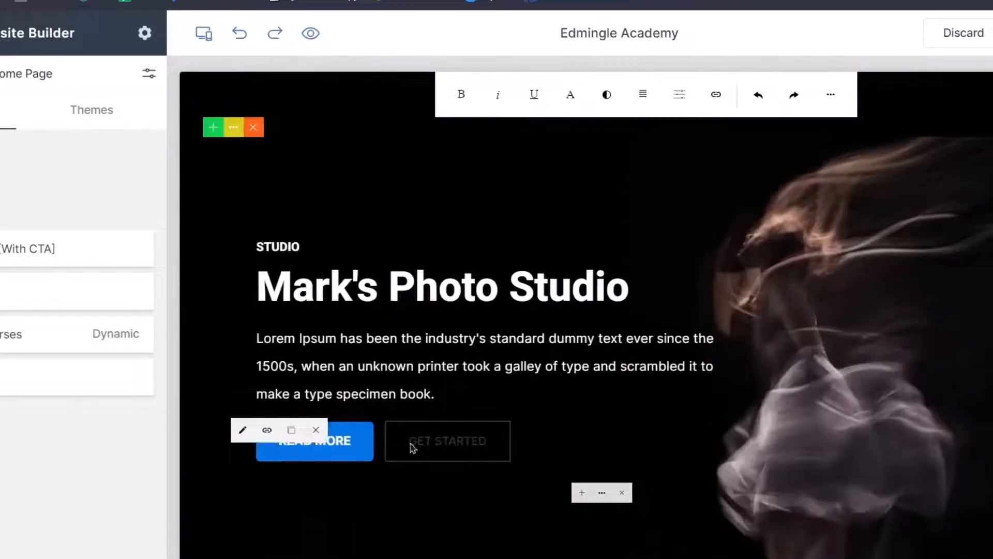
{"action": "scroll", "coordinate": [323, 323], "scroll_direction": "up", "scroll_amount": 7}
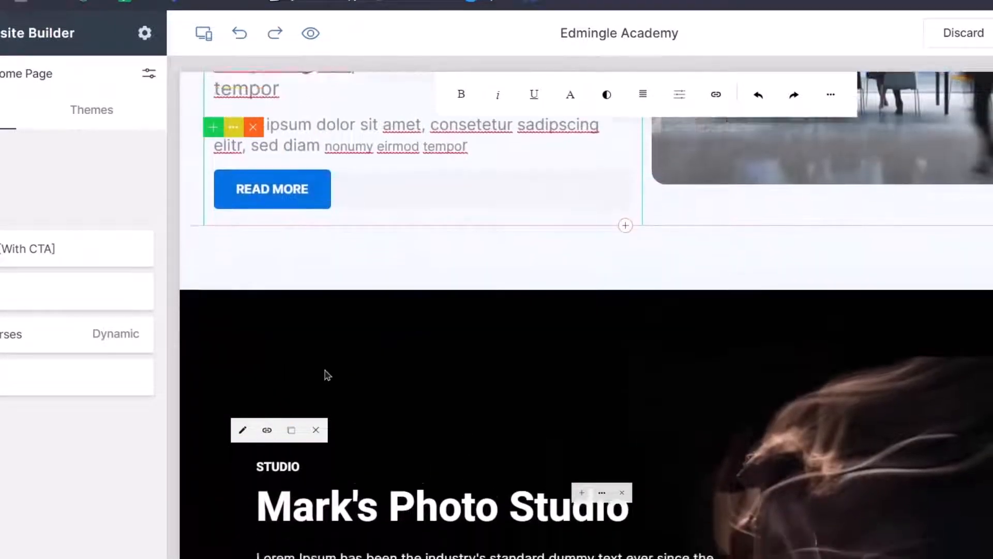
{"action": "scroll", "coordinate": [357, 357], "scroll_direction": "down", "scroll_amount": 4}
{"action": "left_click", "coordinate": [344, 462]}
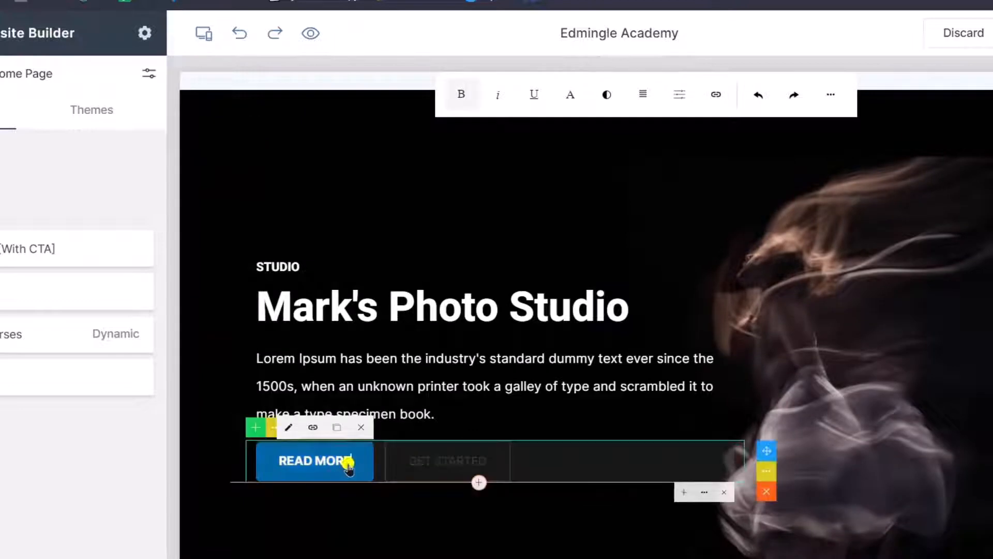
{"action": "scroll", "coordinate": [296, 332], "scroll_direction": "up", "scroll_amount": 5}
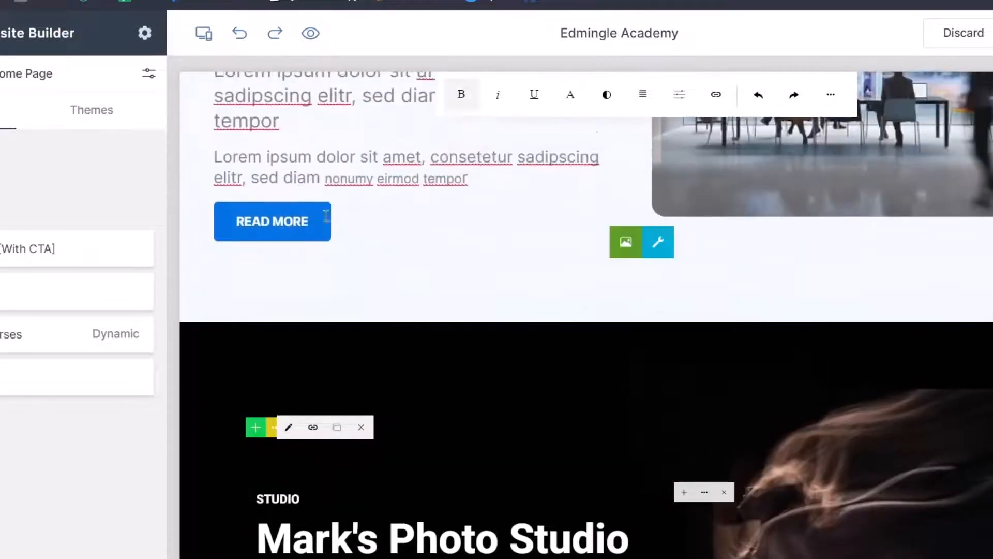
{"action": "scroll", "coordinate": [343, 317], "scroll_direction": "down", "scroll_amount": 8}
{"action": "scroll", "coordinate": [346, 318], "scroll_direction": "down", "scroll_amount": 5}
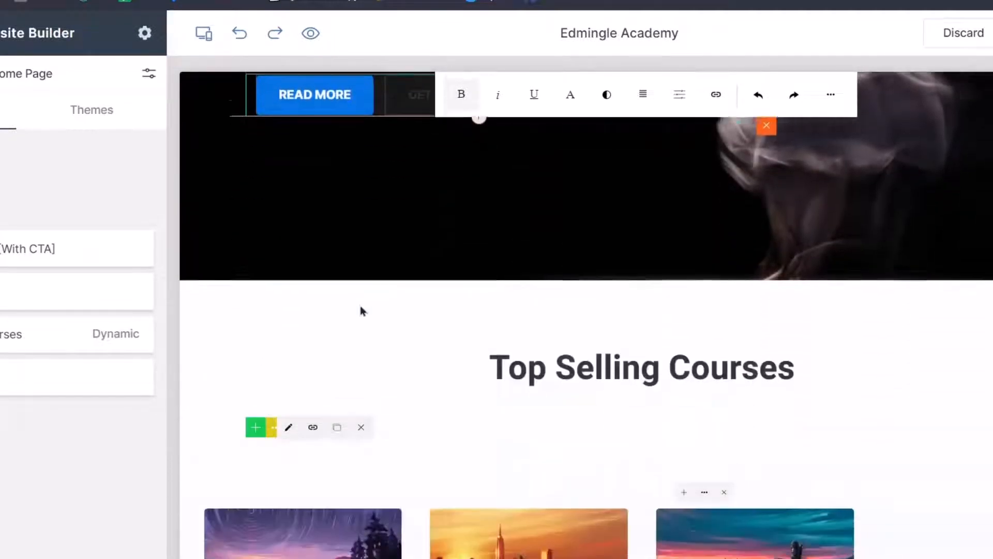
{"action": "scroll", "coordinate": [461, 343], "scroll_direction": "up", "scroll_amount": 7}
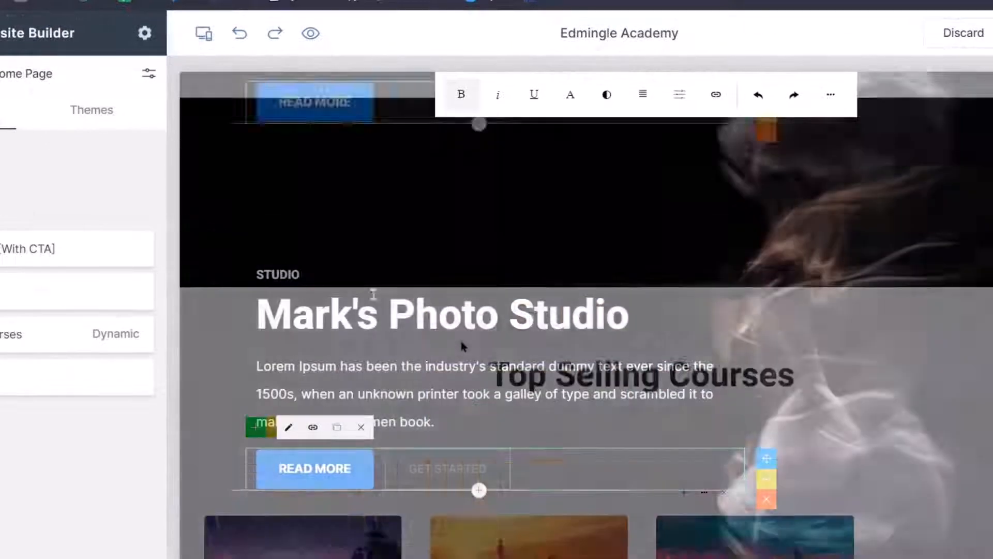
{"action": "left_click", "coordinate": [332, 287]}
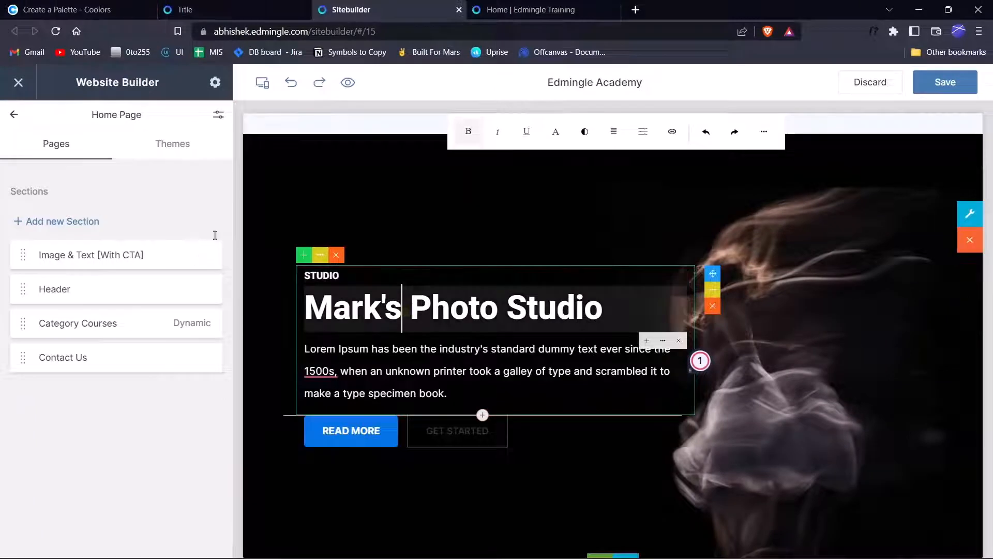
Add the third General Sections slider template to the Home Page and preview its next slide.
{"action": "left_click", "coordinate": [150, 227]}
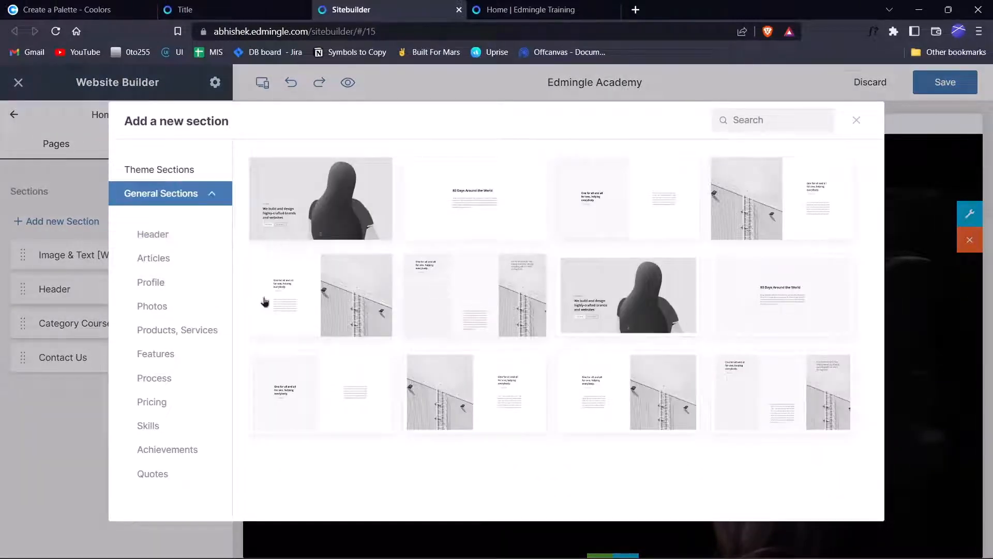
{"action": "left_click", "coordinate": [164, 170]}
{"action": "left_click", "coordinate": [179, 194]}
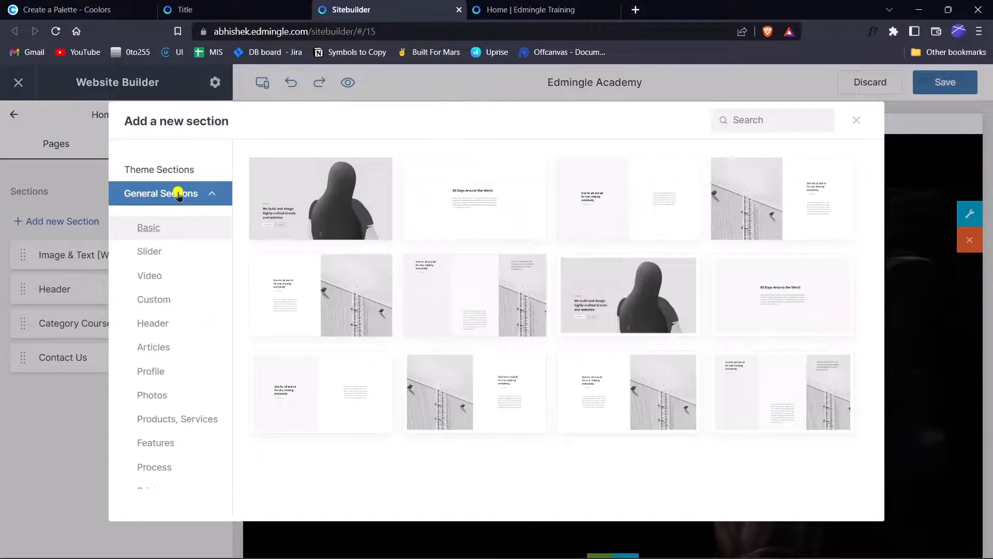
{"action": "left_click", "coordinate": [164, 252]}
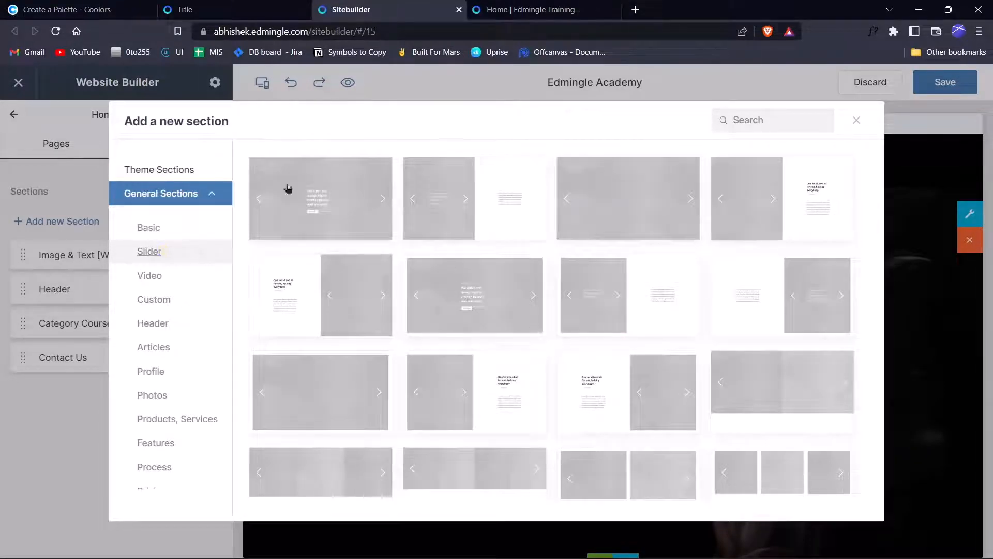
{"action": "left_click", "coordinate": [605, 199]}
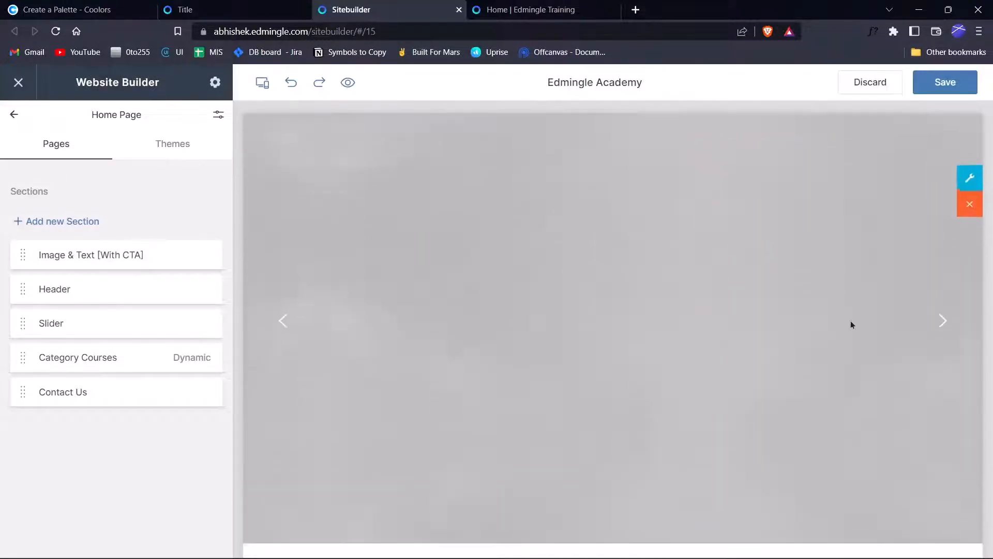
{"action": "left_click", "coordinate": [942, 284]}
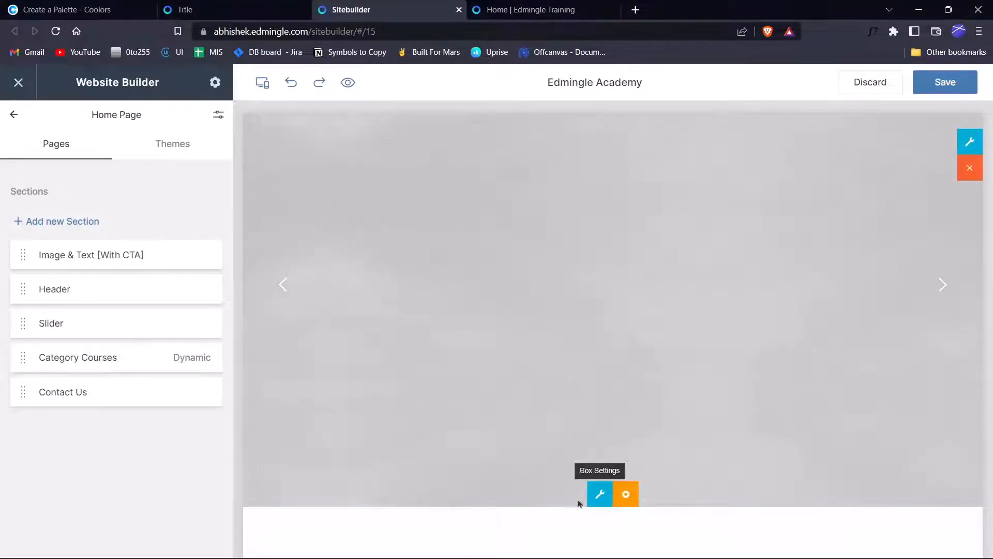
Remove both placeholder slides and upload Slide 16_9 - 5 (2) as the first slide image.
{"action": "left_click", "coordinate": [627, 496]}
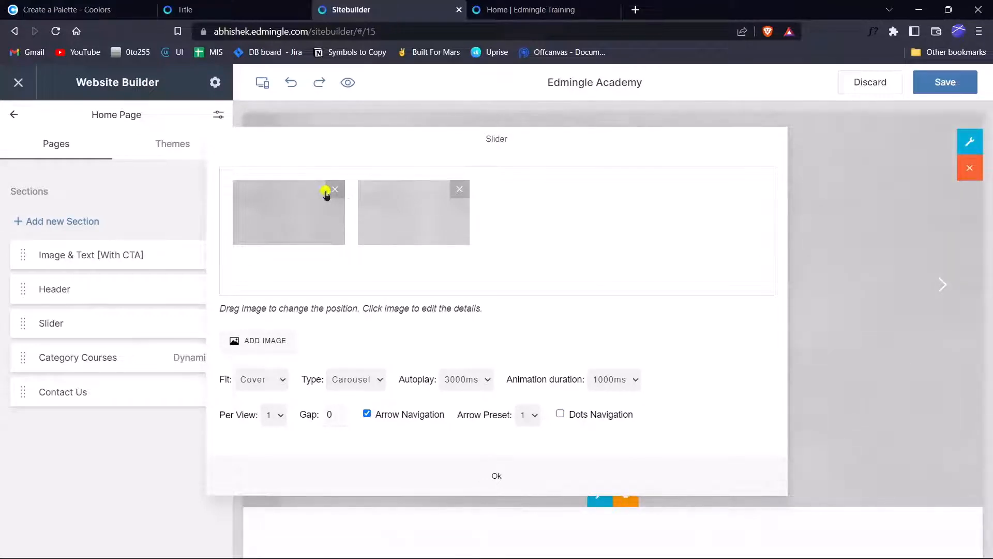
{"action": "left_click", "coordinate": [328, 190]}
{"action": "left_click", "coordinate": [335, 190]}
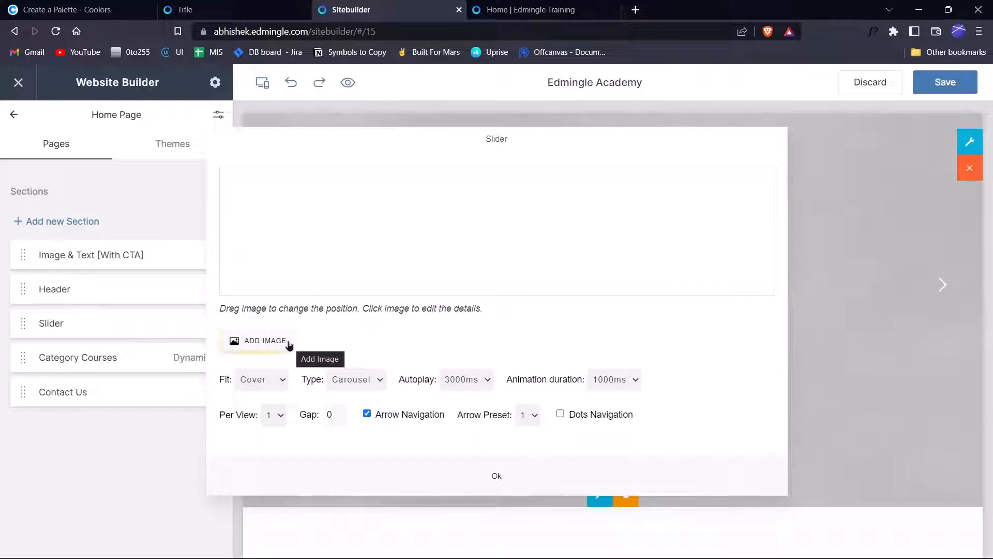
{"action": "left_click", "coordinate": [289, 345]}
{"action": "left_click", "coordinate": [643, 305]}
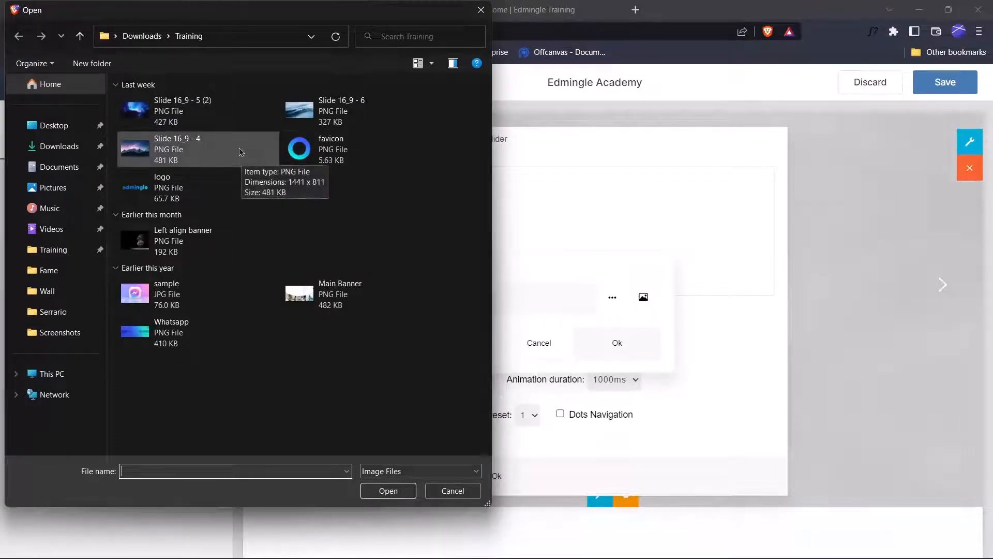
{"action": "left_click", "coordinate": [187, 112]}
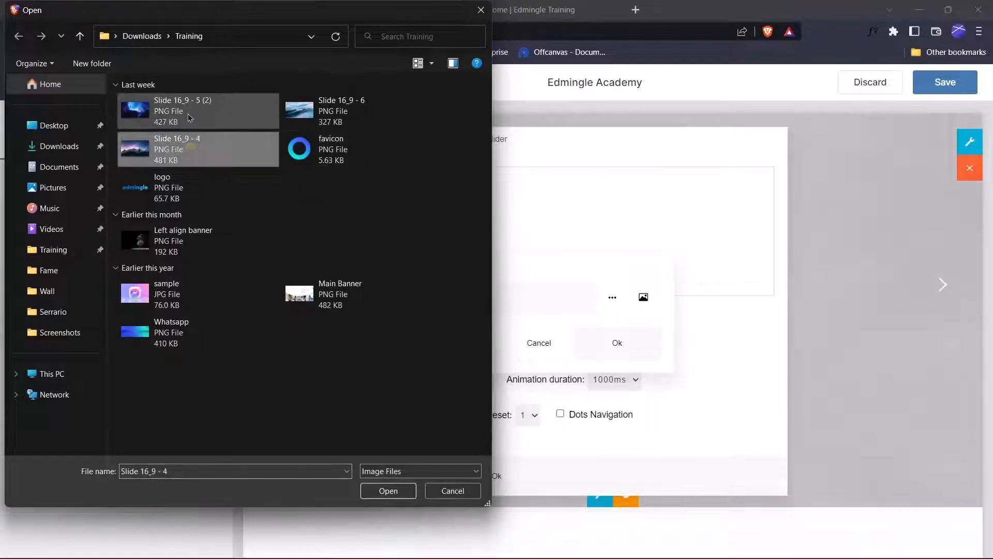
{"action": "left_click", "coordinate": [191, 153]}
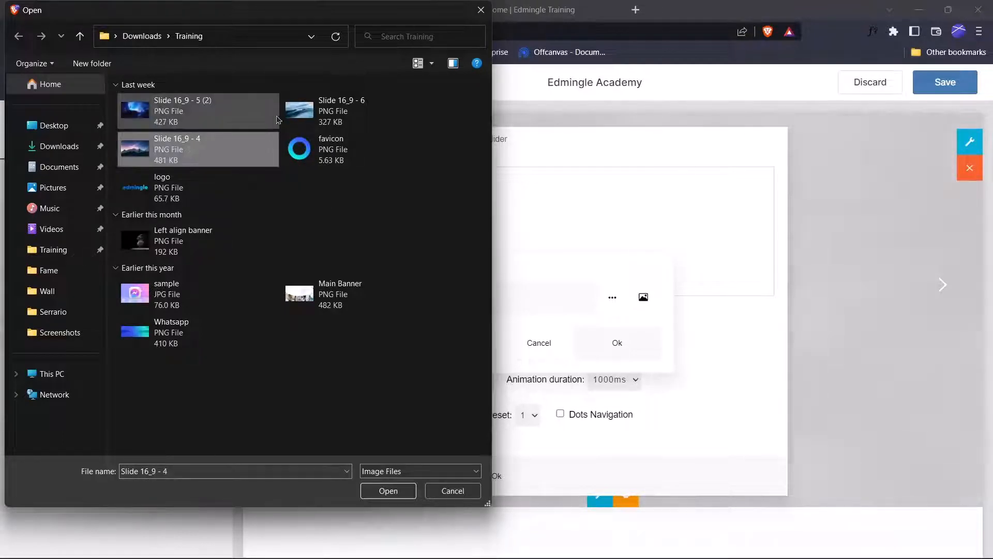
{"action": "left_click", "coordinate": [219, 114]}
{"action": "left_click", "coordinate": [389, 490]}
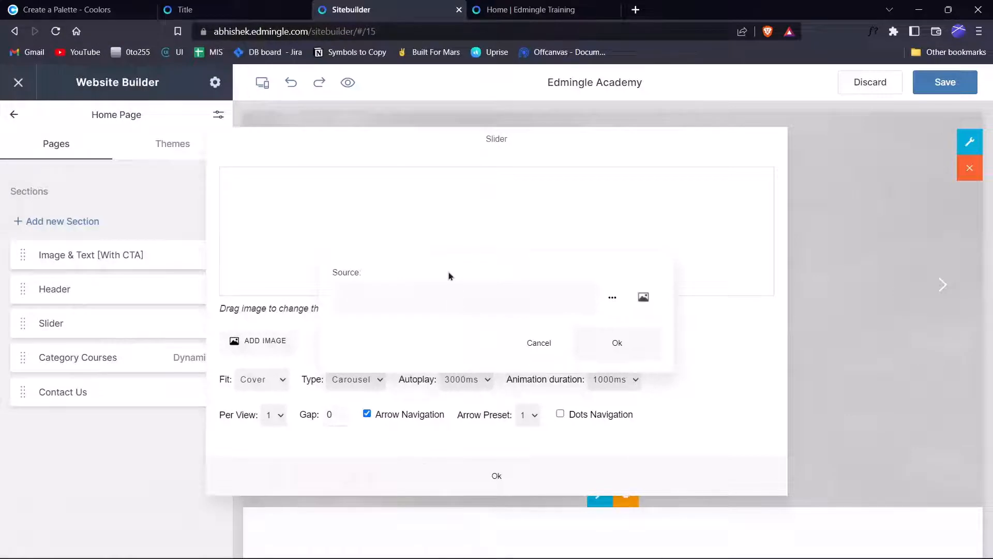
{"action": "left_click", "coordinate": [607, 346]}
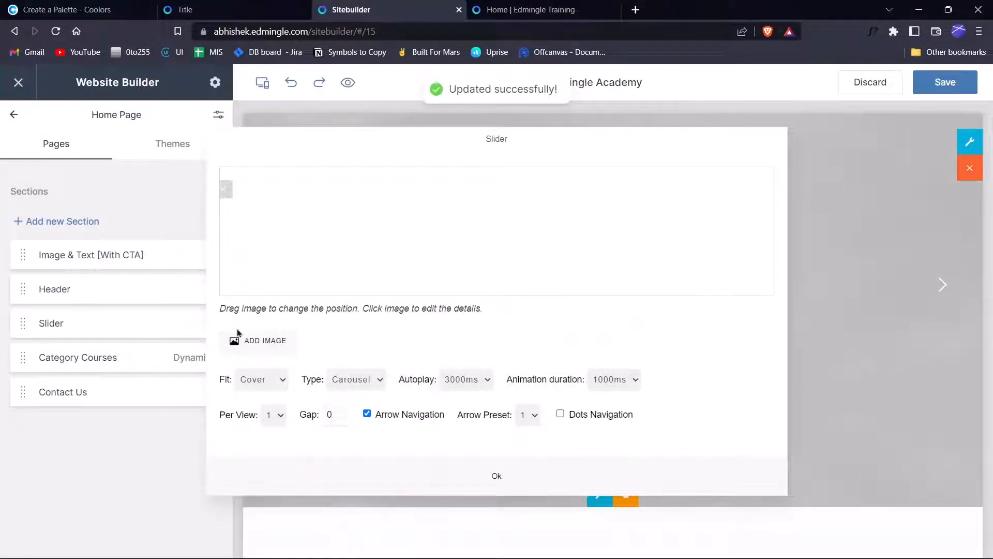
Upload Slide 16_9 - 6 and Slide 16_9 - 4 as the second and third slide images.
{"action": "left_click", "coordinate": [259, 343]}
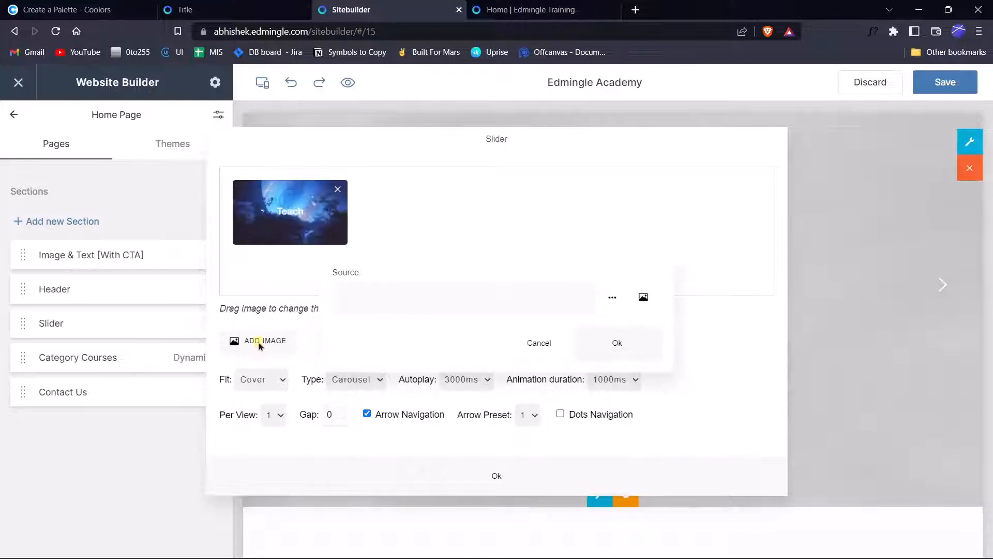
{"action": "left_click", "coordinate": [643, 298]}
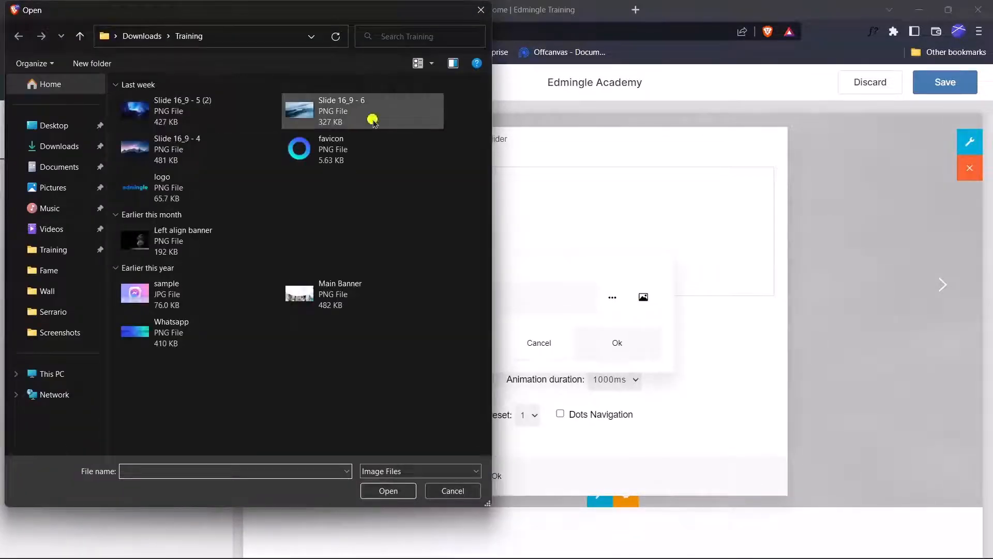
{"action": "double_click", "coordinate": [373, 120]}
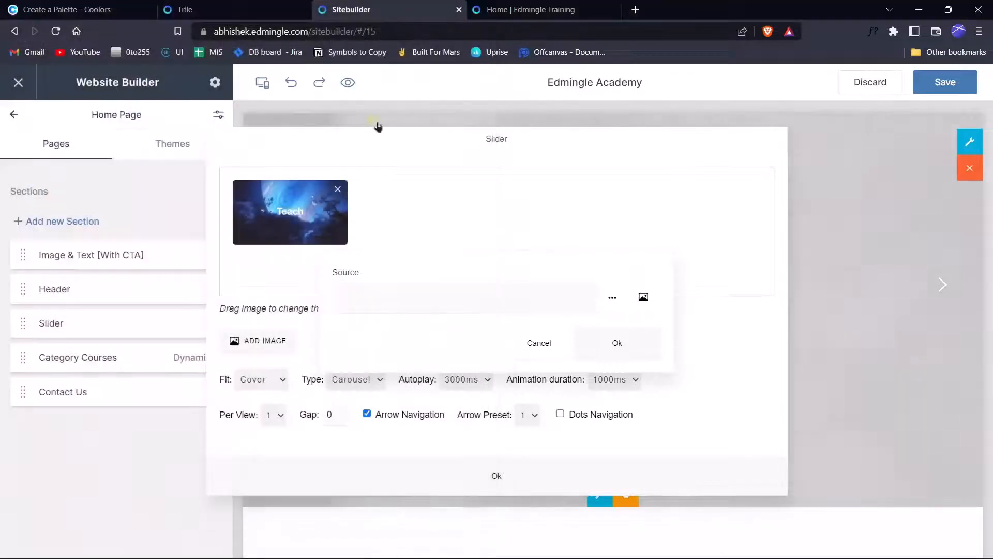
{"action": "left_click", "coordinate": [636, 349]}
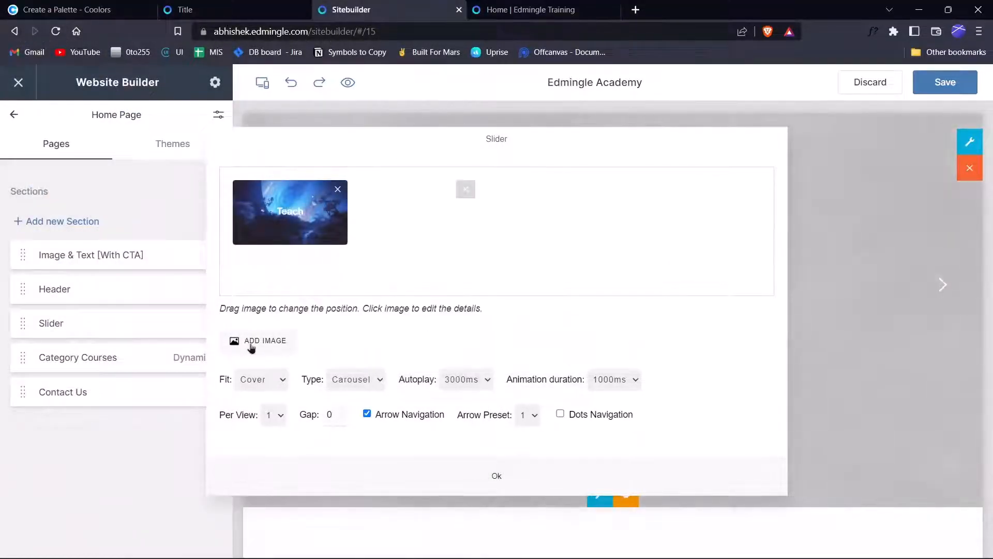
{"action": "left_click", "coordinate": [251, 346]}
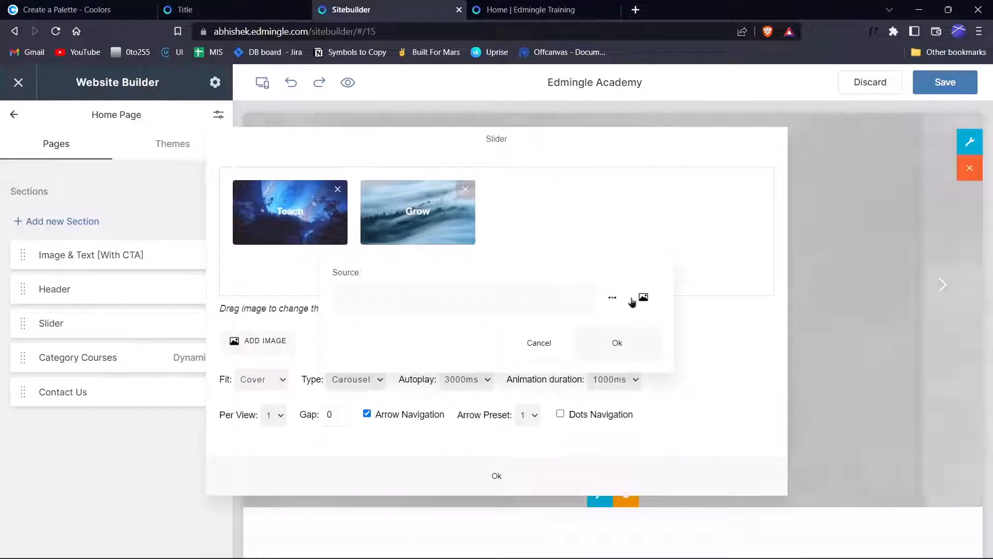
{"action": "left_click", "coordinate": [644, 296]}
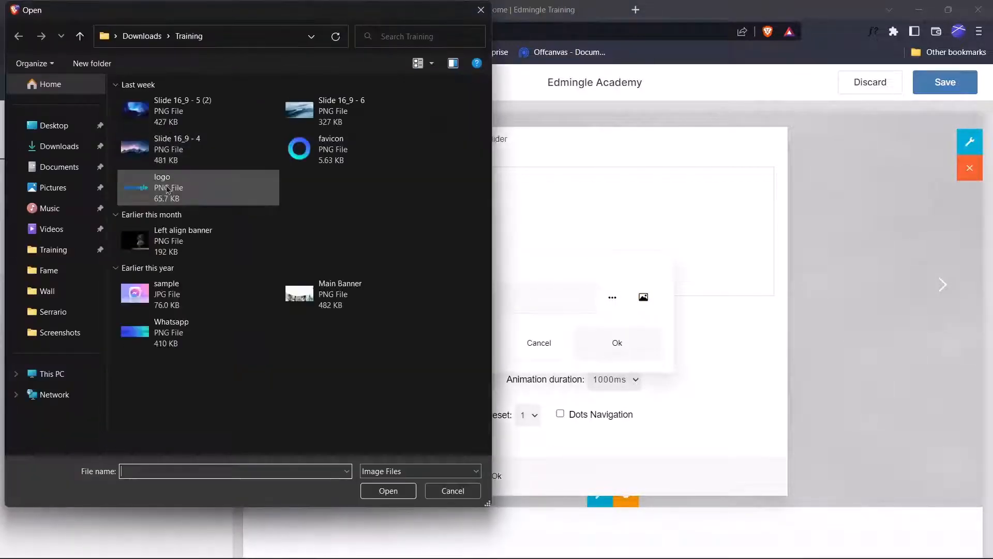
{"action": "double_click", "coordinate": [166, 139]}
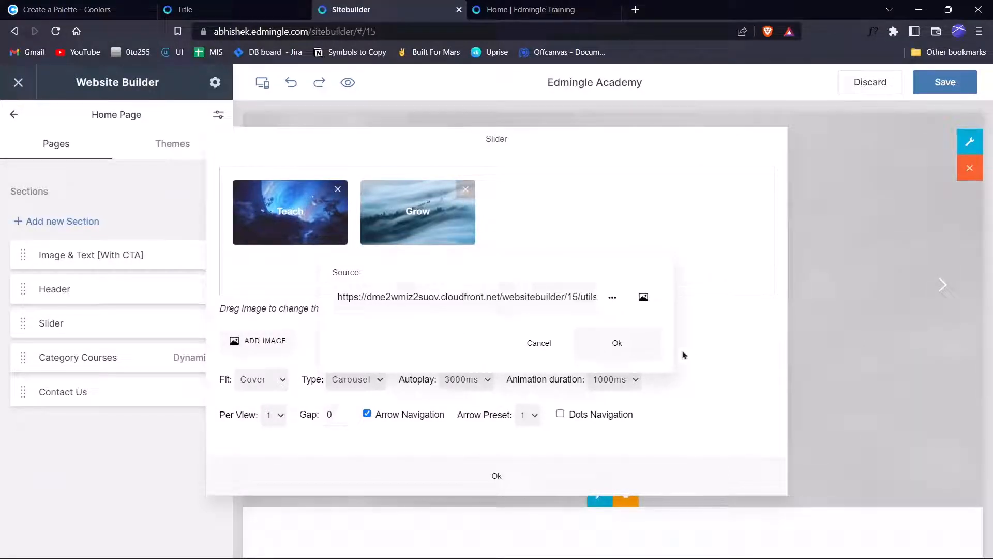
{"action": "left_click", "coordinate": [602, 345]}
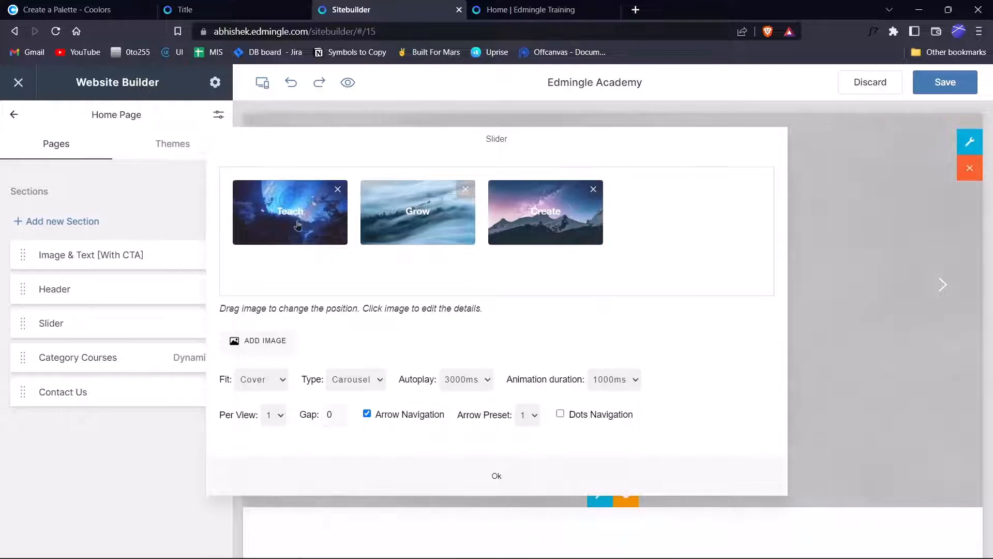
Move the Create slide to the first slot so the order is Create, Teach, Grow.
{"action": "left_click_drag", "start_coordinate": [579, 217], "coordinate": [309, 222]}
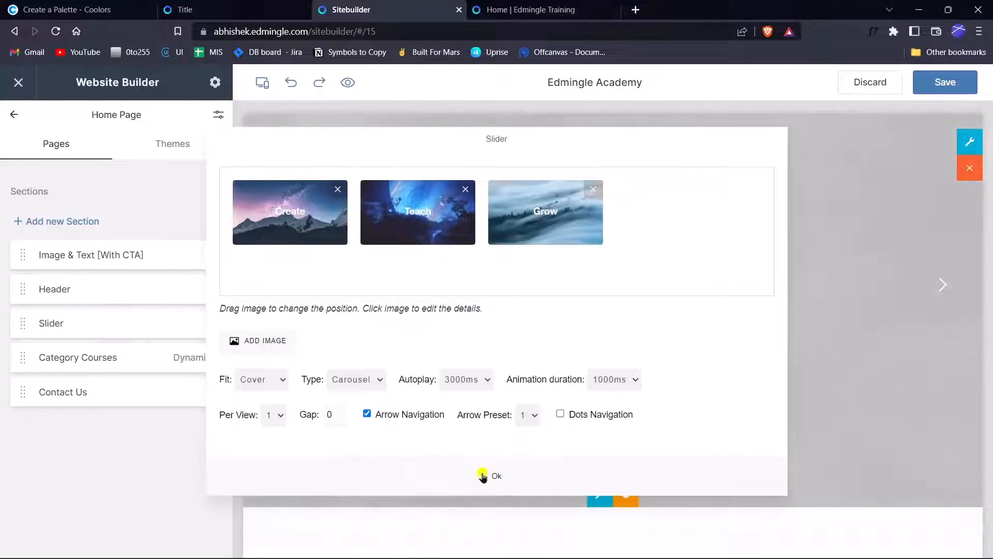
{"action": "left_click", "coordinate": [484, 473]}
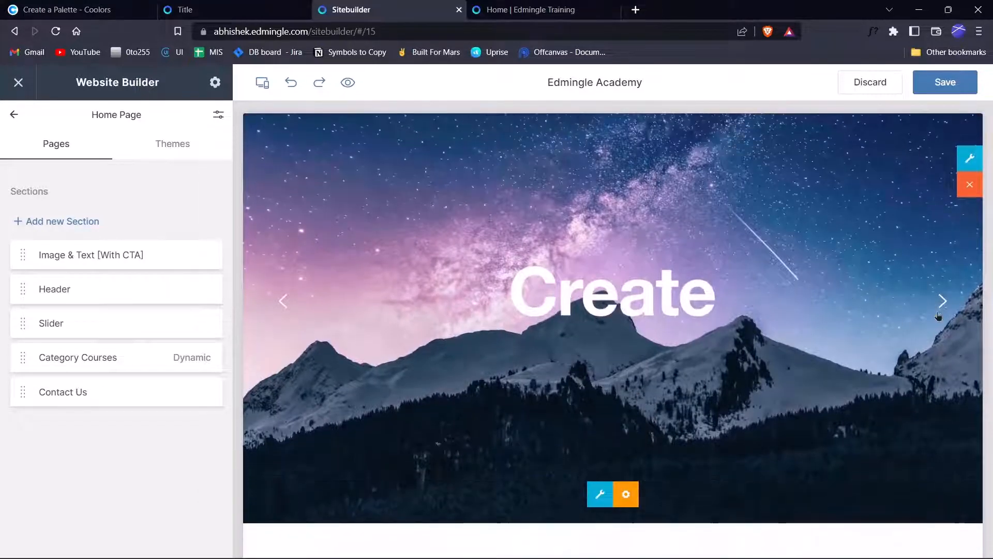
Change the slider's image fit from Cover to Contain and check the rotating slides.
{"action": "left_click", "coordinate": [939, 314]}
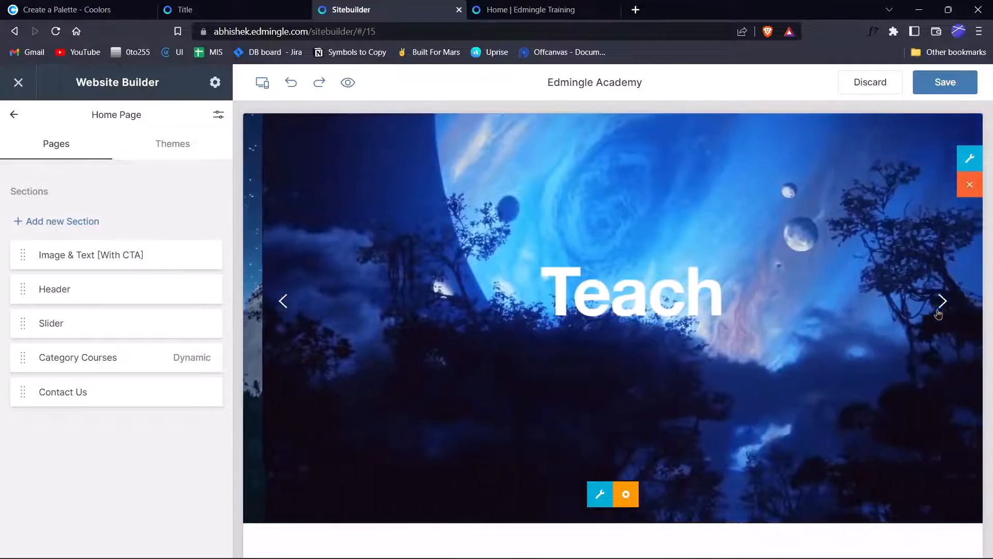
{"action": "left_click", "coordinate": [938, 314]}
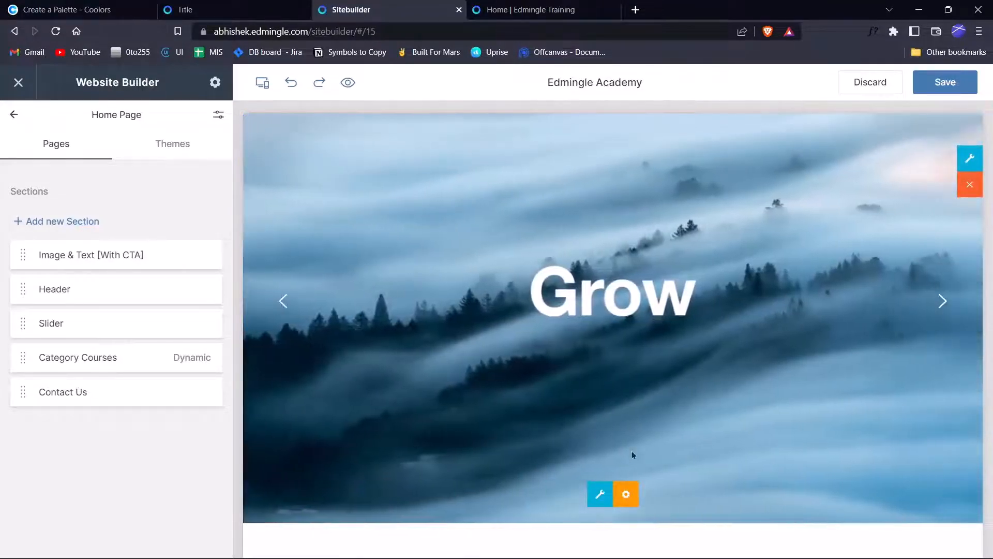
{"action": "left_click", "coordinate": [626, 495]}
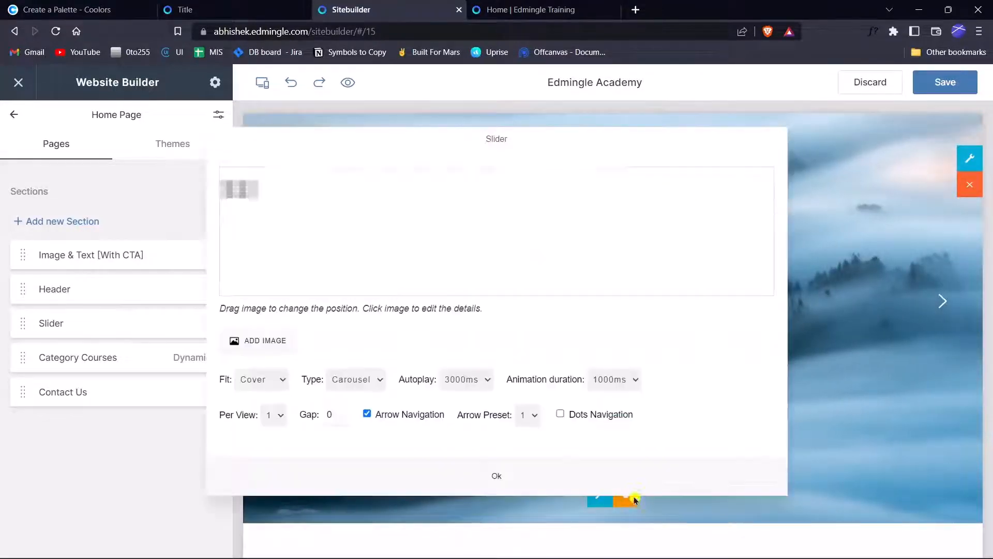
{"action": "left_click", "coordinate": [286, 383]}
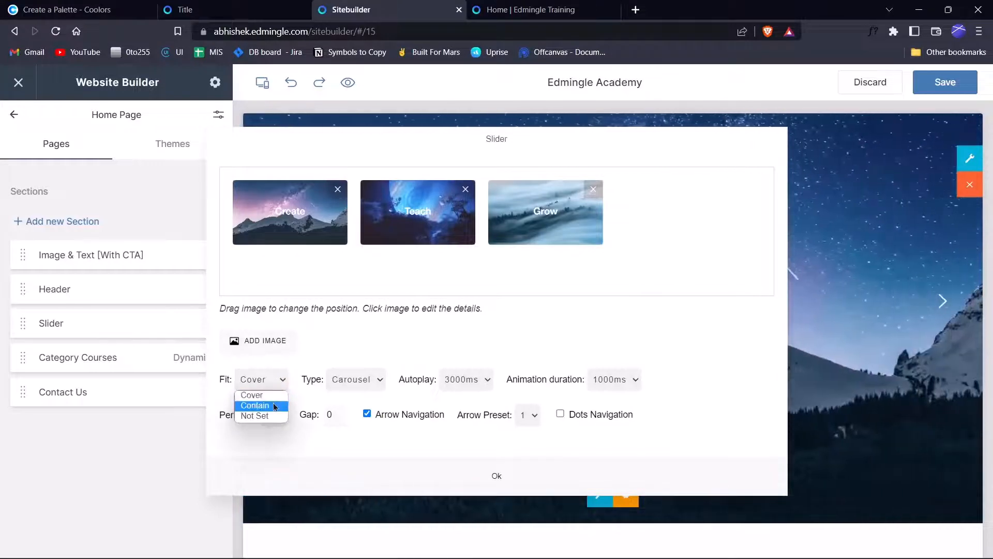
{"action": "left_click", "coordinate": [276, 406]}
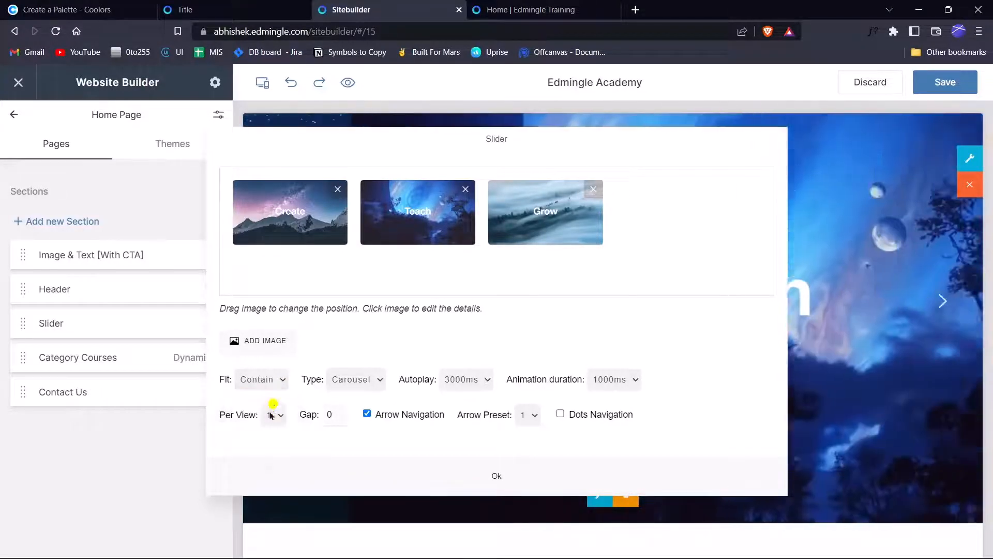
{"action": "left_click", "coordinate": [497, 480]}
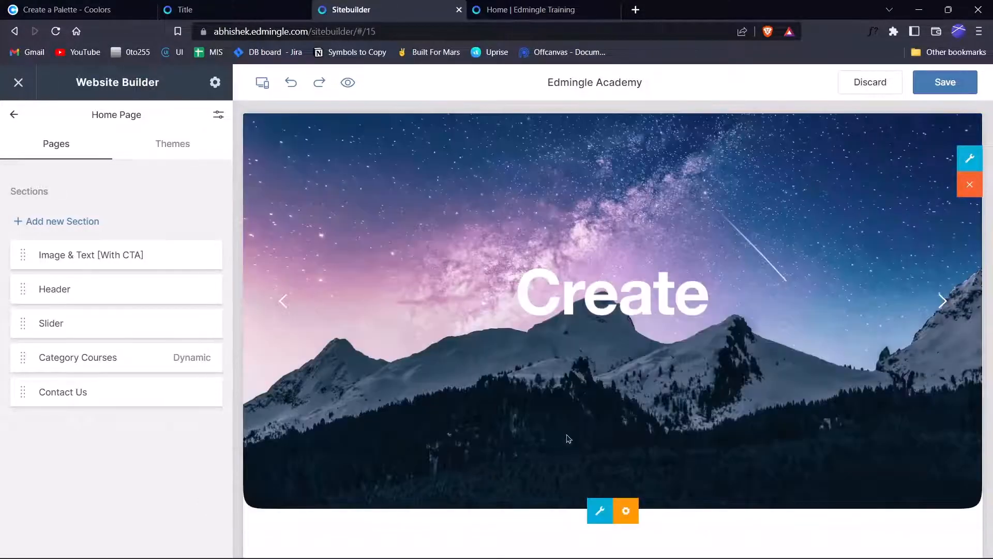
{"action": "scroll", "coordinate": [622, 267], "scroll_direction": "up", "scroll_amount": 2}
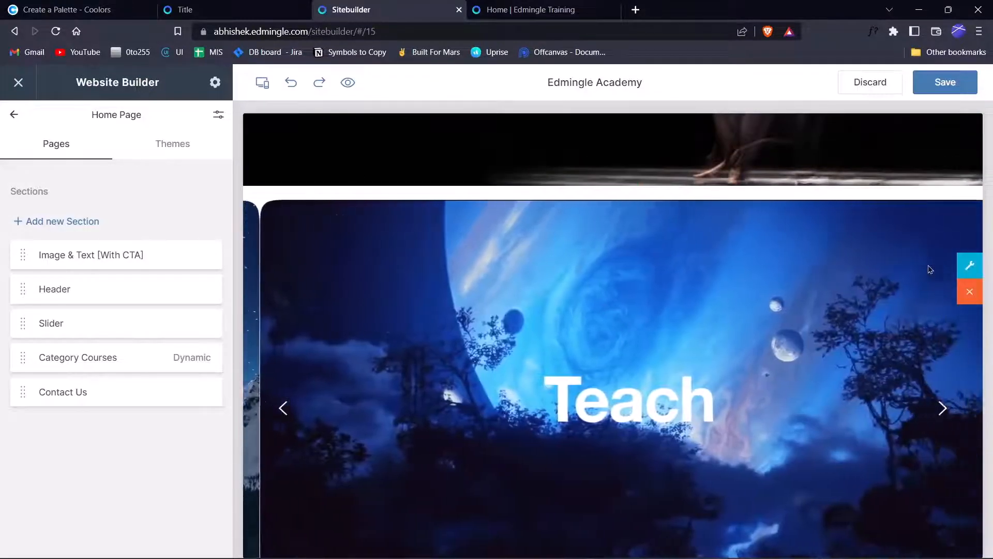
{"action": "scroll", "coordinate": [850, 264], "scroll_direction": "down", "scroll_amount": 1}
{"action": "scroll", "coordinate": [850, 268], "scroll_direction": "down", "scroll_amount": 3}
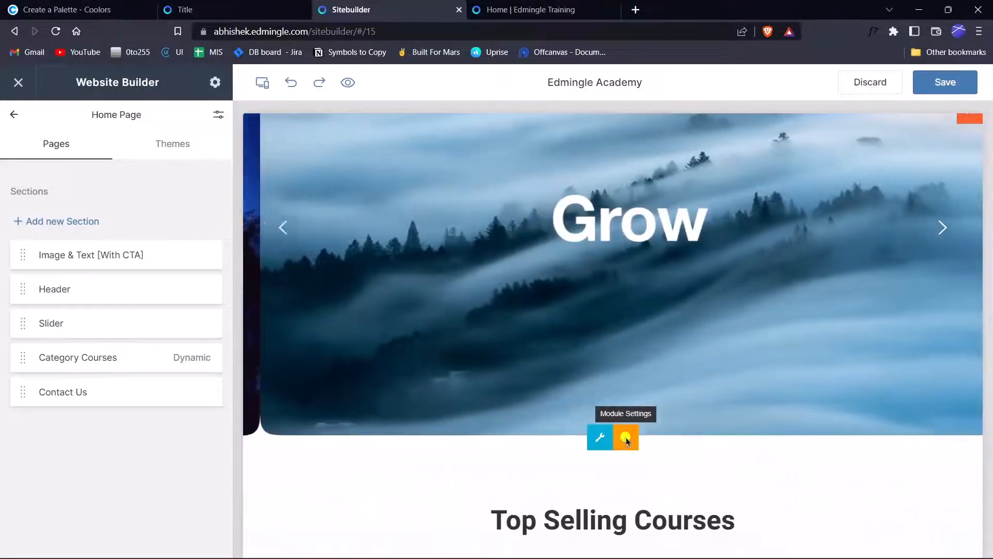
Set the slider's image fit back to Cover.
{"action": "left_click", "coordinate": [626, 439]}
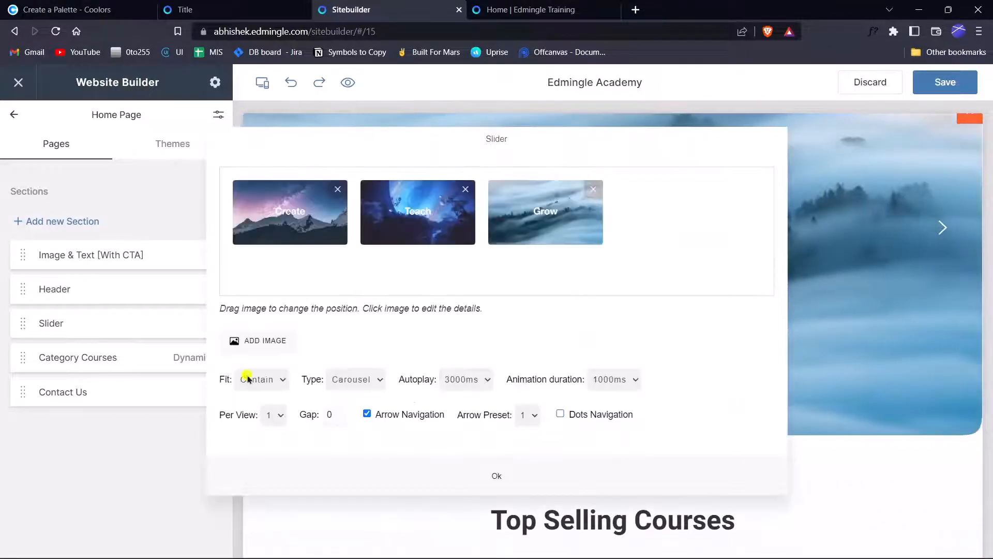
{"action": "left_click", "coordinate": [247, 379]}
{"action": "left_click", "coordinate": [264, 402]}
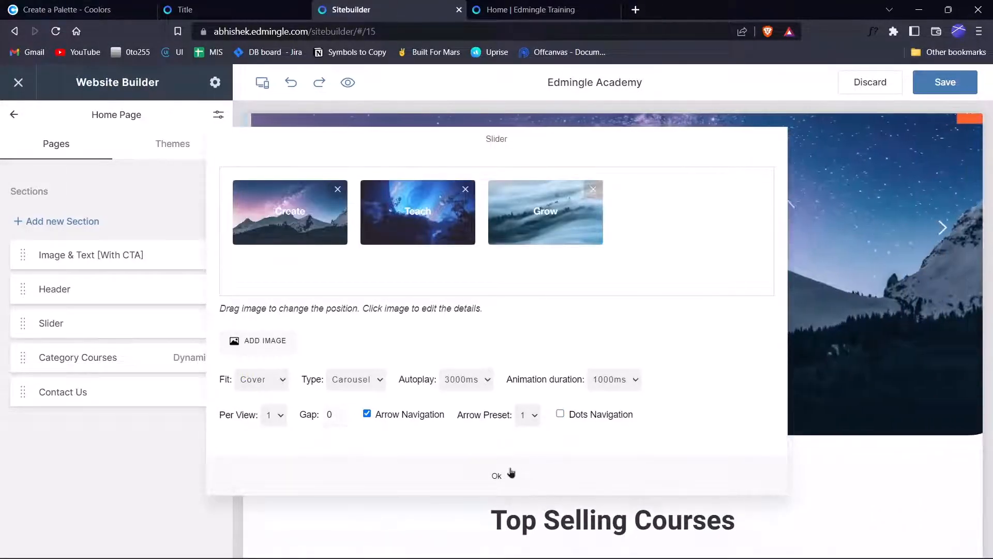
{"action": "left_click", "coordinate": [497, 475]}
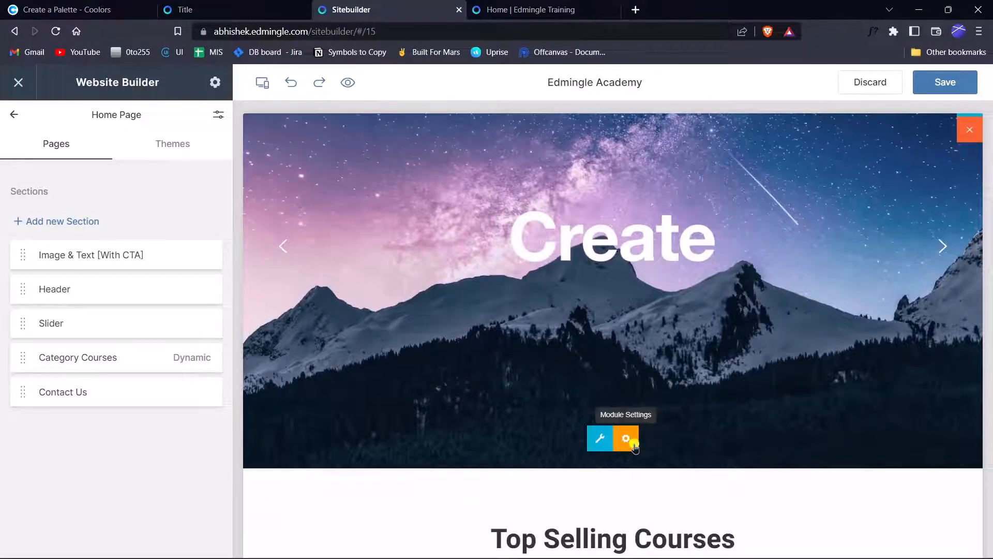
Review the slider settings, keeping Carousel type, 1000ms animation duration and arrow preset 1.
{"action": "left_click", "coordinate": [626, 438]}
{"action": "left_click", "coordinate": [369, 387]}
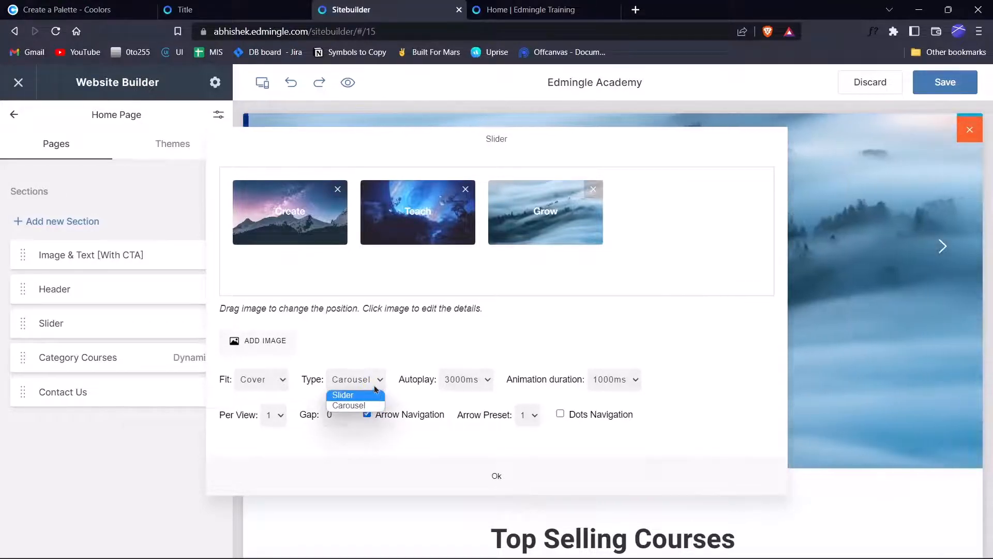
{"action": "left_click", "coordinate": [371, 386]}
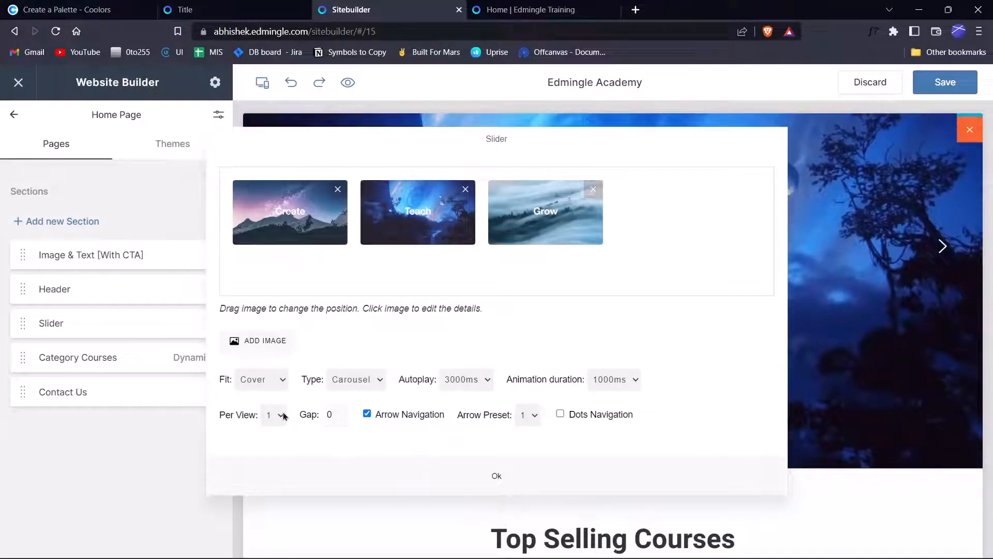
{"action": "left_click", "coordinate": [613, 380]}
{"action": "left_click", "coordinate": [613, 380]}
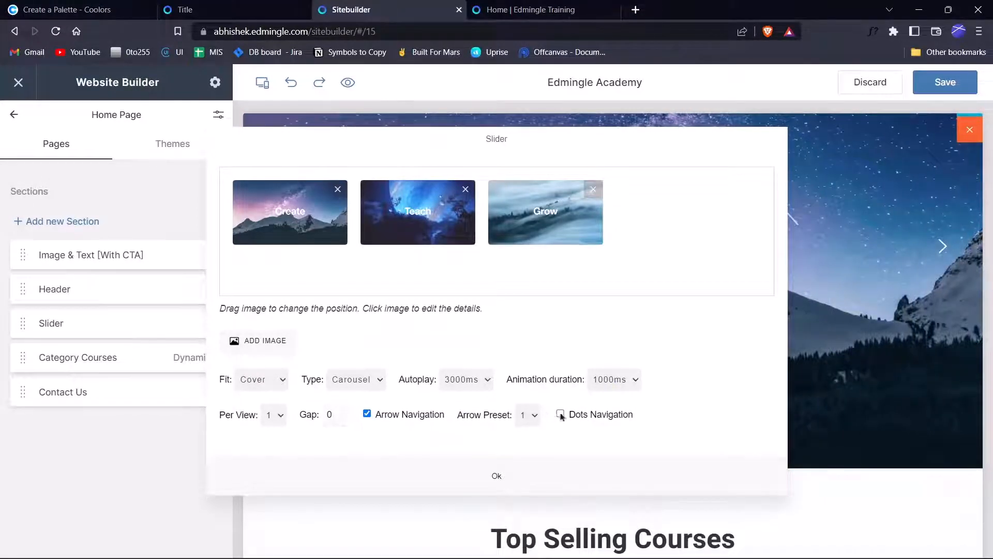
{"action": "left_click", "coordinate": [538, 418]}
{"action": "left_click", "coordinate": [538, 417]}
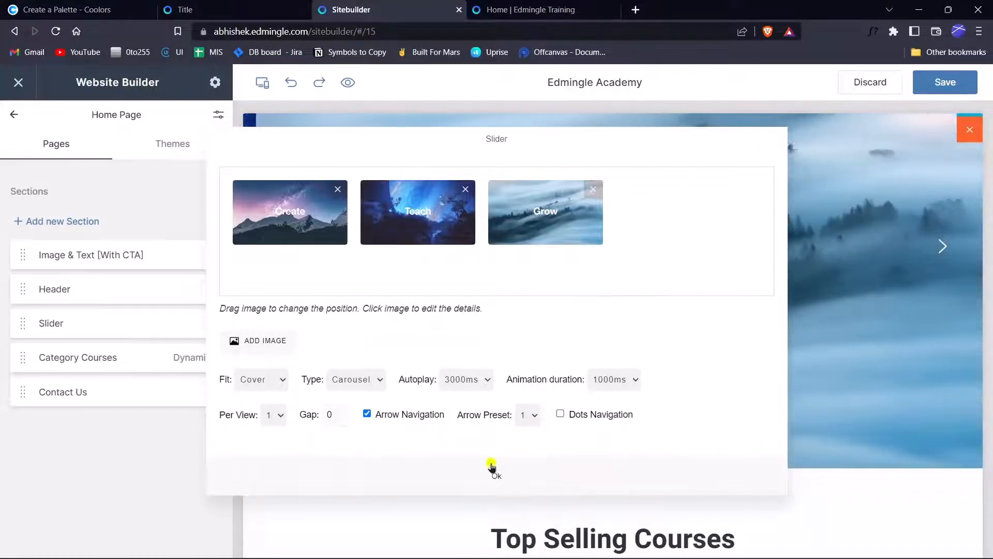
{"action": "left_click", "coordinate": [494, 473]}
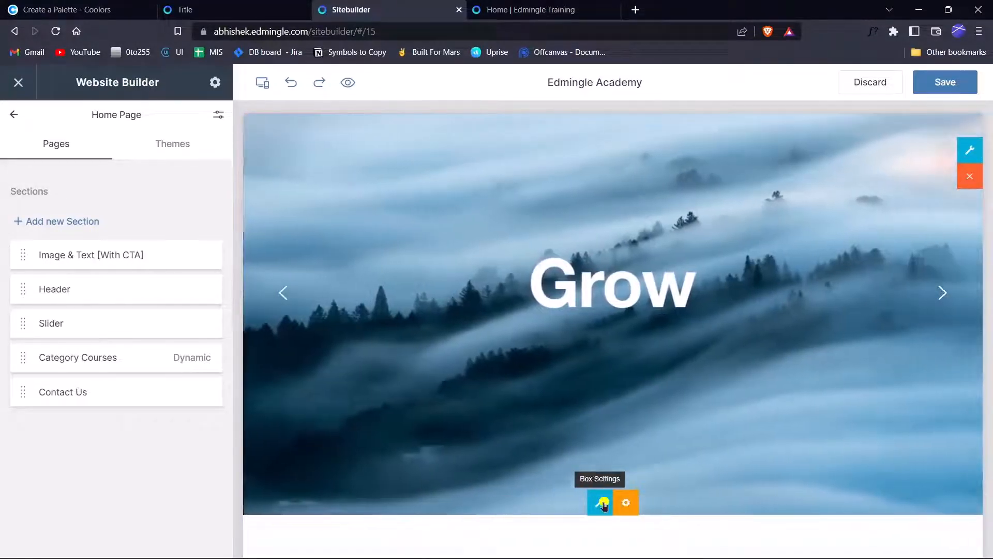
Set the slide's on-click link to coolors.co/00d9c5-0273e6-181818-ffffff, copied from the Coolors tab.
{"action": "left_click", "coordinate": [600, 502]}
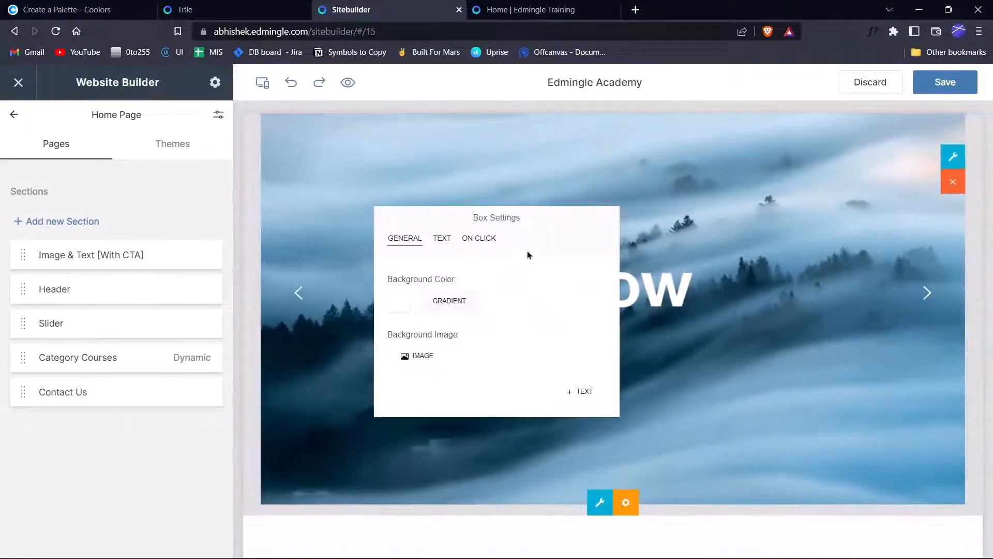
{"action": "left_click", "coordinate": [479, 238]}
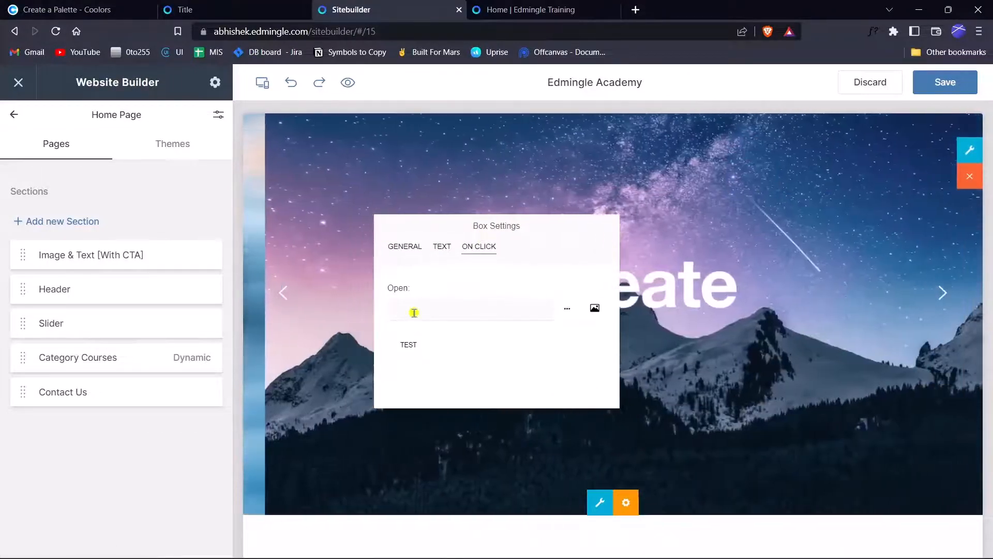
{"action": "left_click", "coordinate": [414, 313]}
{"action": "type", "text": "0273E6"}
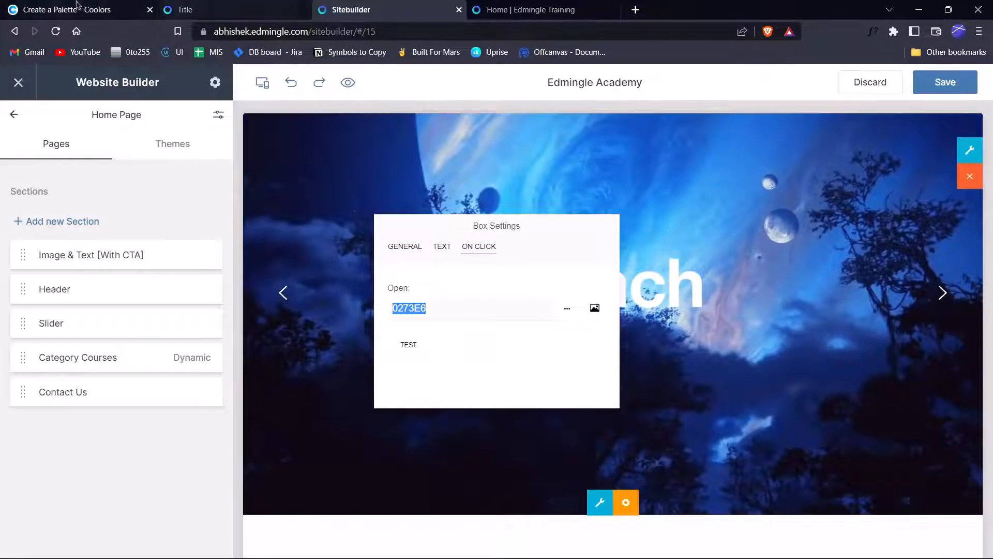
{"action": "left_click", "coordinate": [77, 7]}
{"action": "left_click", "coordinate": [266, 32]}
{"action": "type", "text": "0273E6"}
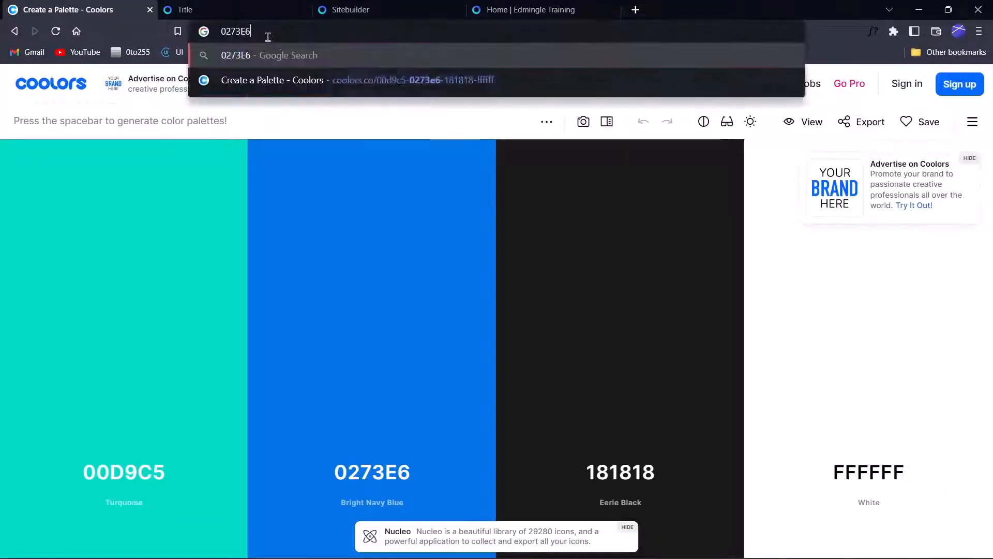
{"action": "key", "text": "ctrl+z"}
{"action": "key", "text": "ctrl+c"}
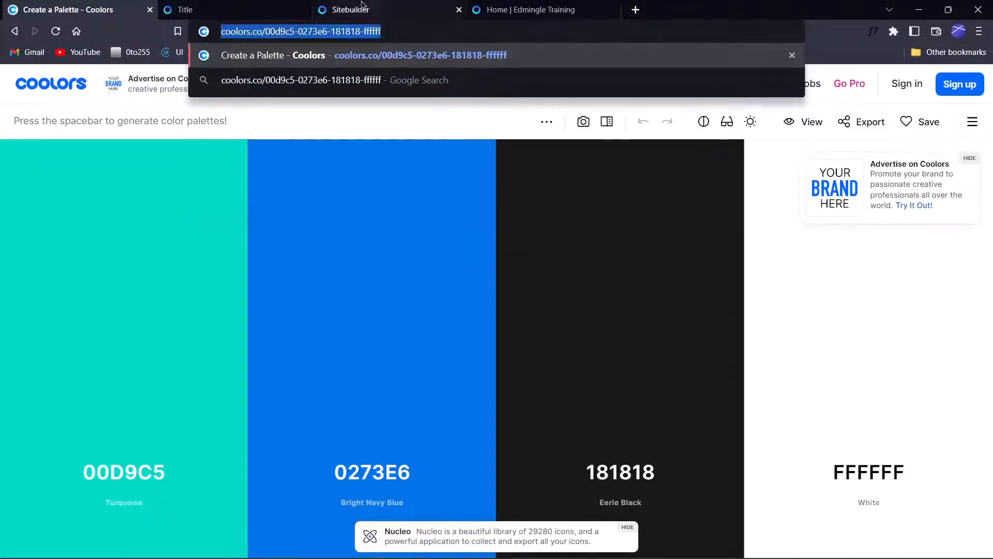
{"action": "left_click", "coordinate": [351, 9]}
{"action": "key", "text": "ctrl+v"}
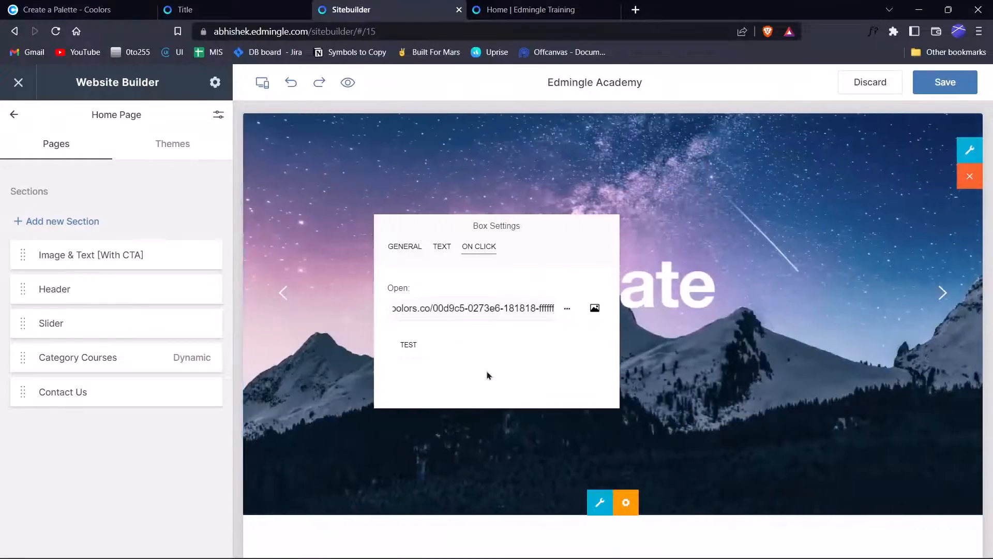
{"action": "left_click", "coordinate": [570, 448]}
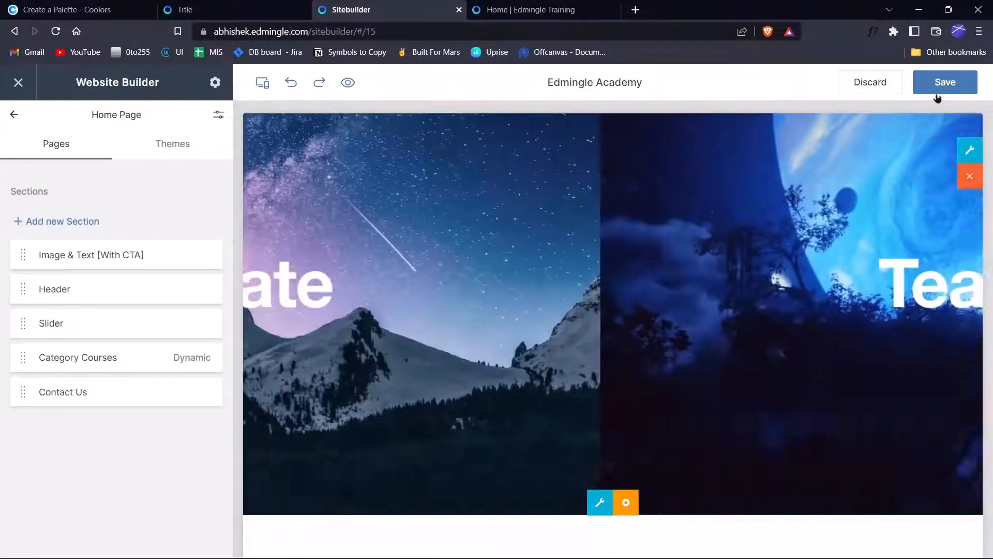
Save and publish, then reload the live home page and test the slide's Coolors link.
{"action": "left_click", "coordinate": [943, 88]}
{"action": "left_click", "coordinate": [554, 362]}
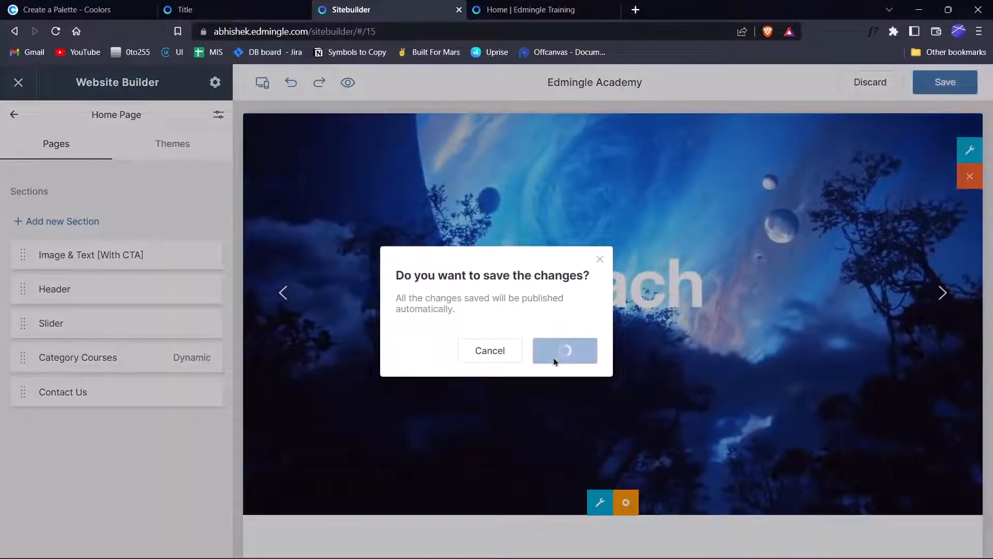
{"action": "left_click", "coordinate": [499, 5]}
{"action": "key", "text": "F5"}
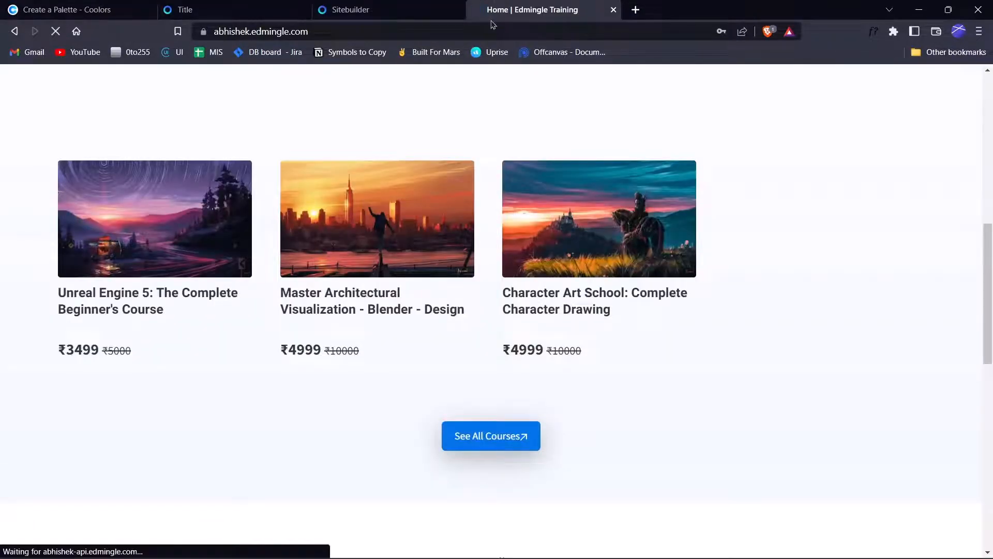
{"action": "scroll", "coordinate": [507, 285], "scroll_direction": "down", "scroll_amount": 15}
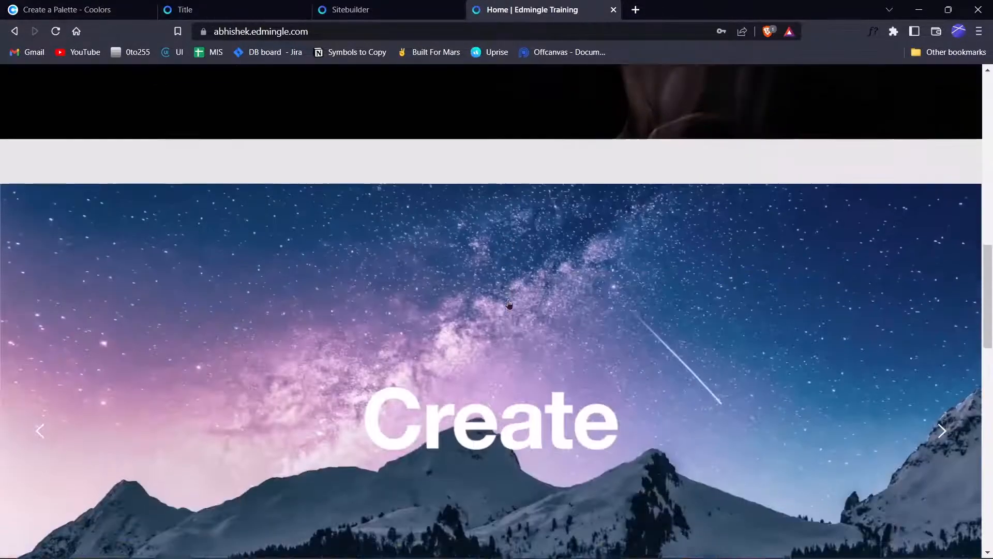
{"action": "scroll", "coordinate": [489, 281], "scroll_direction": "down", "scroll_amount": 3}
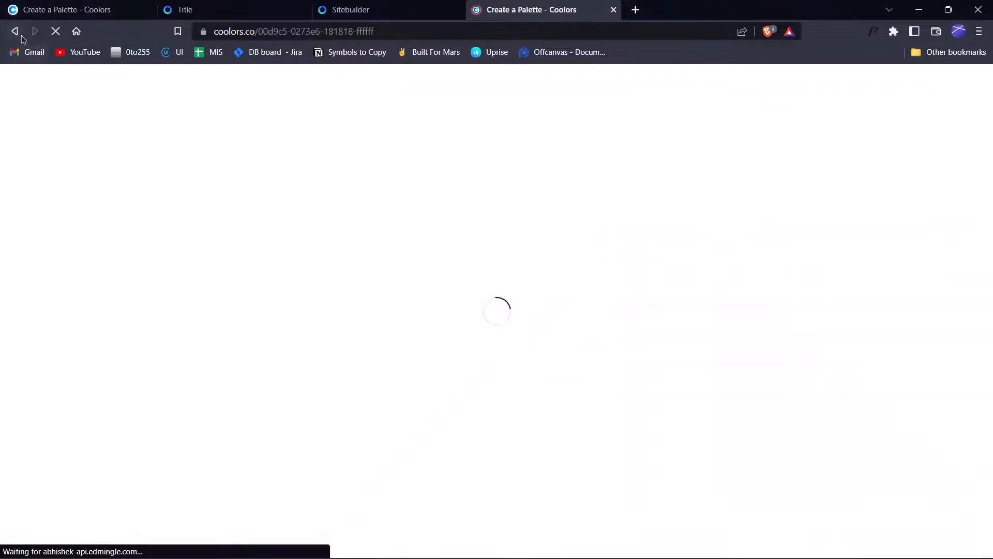
{"action": "key", "text": "alt+Left"}
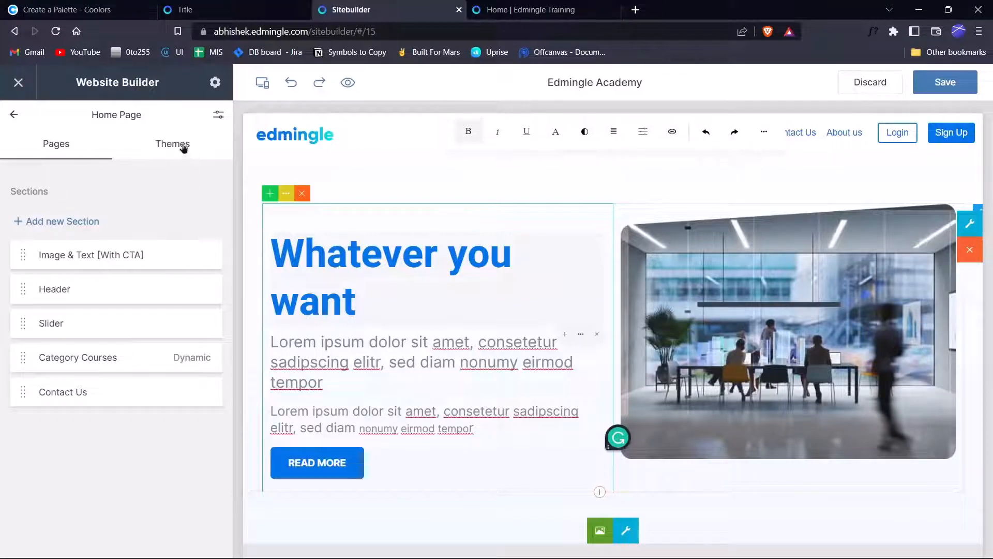
Select the heading 'Whatever you want' and show the text toolbar's extra formatting options.
{"action": "scroll", "coordinate": [517, 362], "scroll_direction": "down", "scroll_amount": 5}
{"action": "scroll", "coordinate": [509, 357], "scroll_direction": "up", "scroll_amount": 5}
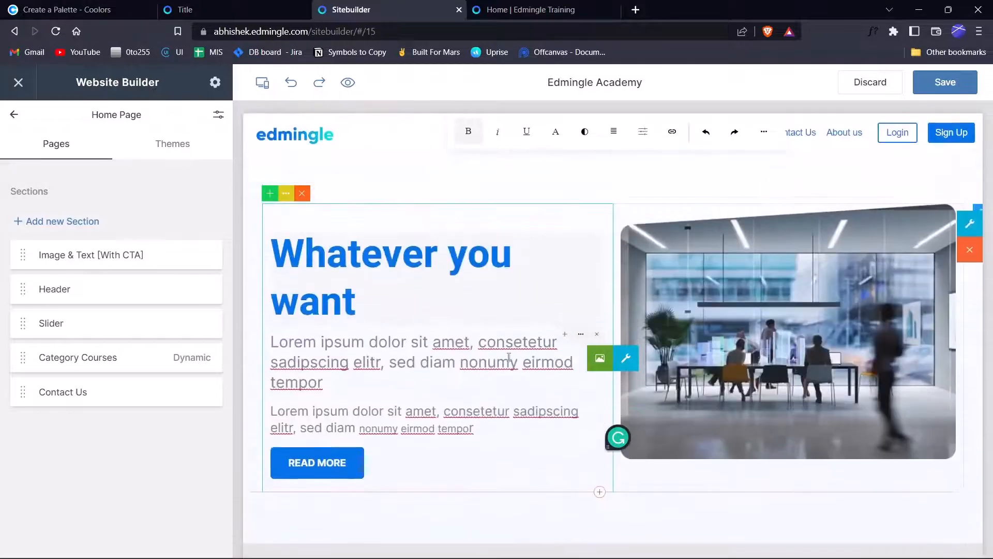
{"action": "left_click_drag", "start_coordinate": [360, 304], "coordinate": [279, 262]}
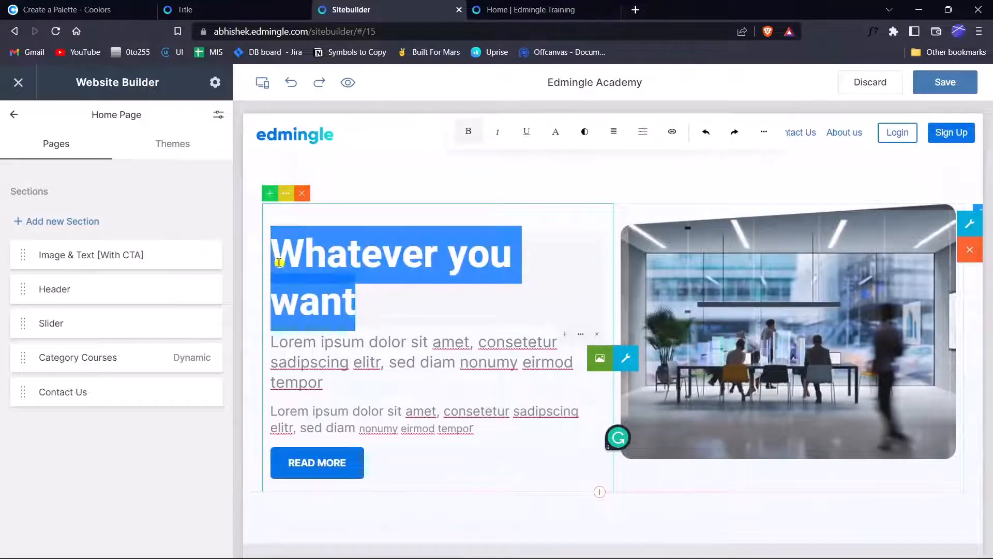
{"action": "left_click", "coordinate": [381, 311]}
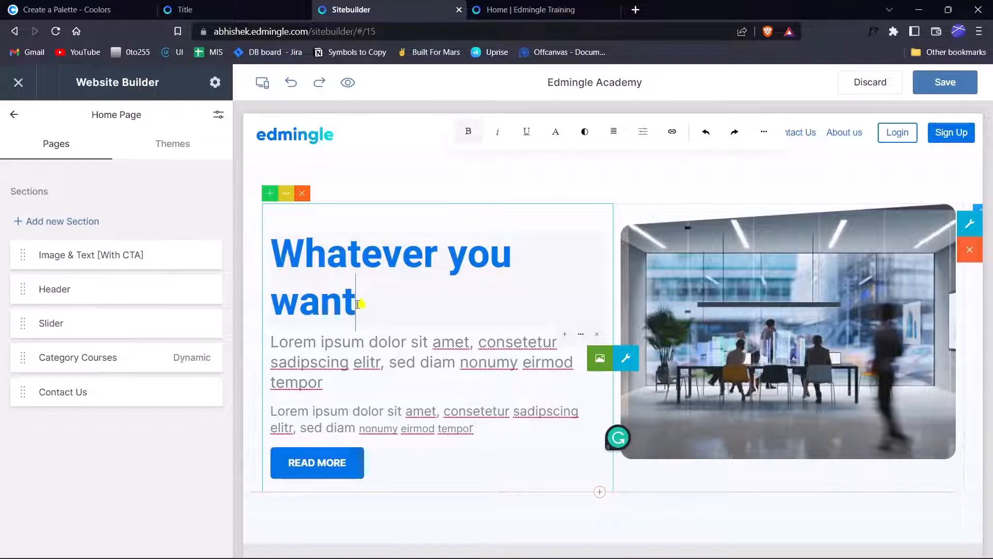
{"action": "left_click_drag", "start_coordinate": [359, 303], "coordinate": [278, 257]}
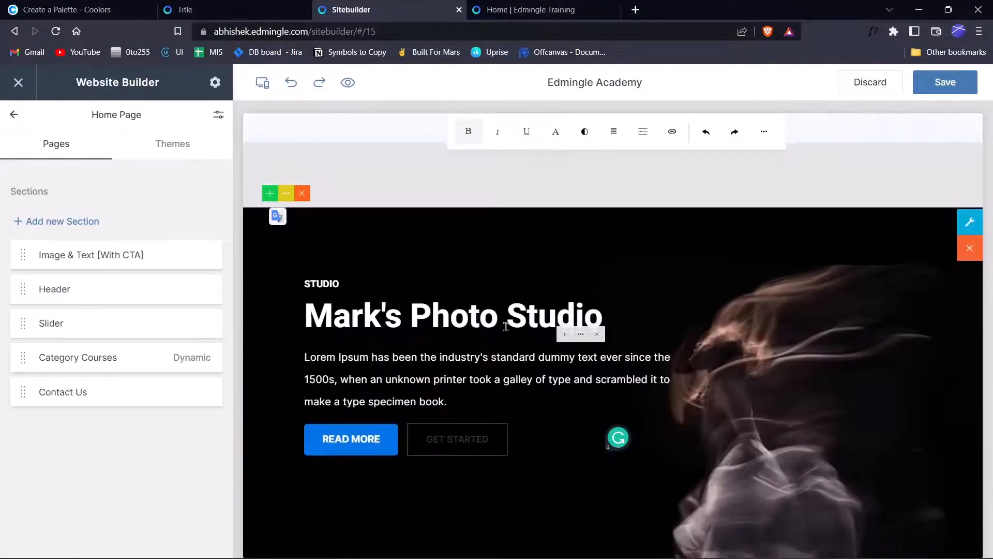
{"action": "scroll", "coordinate": [539, 393], "scroll_direction": "down", "scroll_amount": 20}
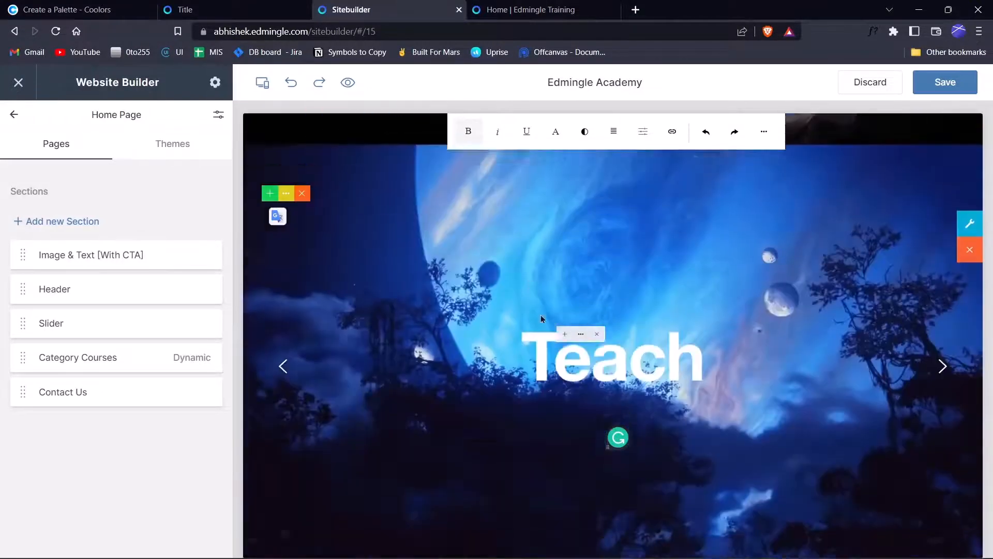
{"action": "scroll", "coordinate": [556, 418], "scroll_direction": "up", "scroll_amount": 20}
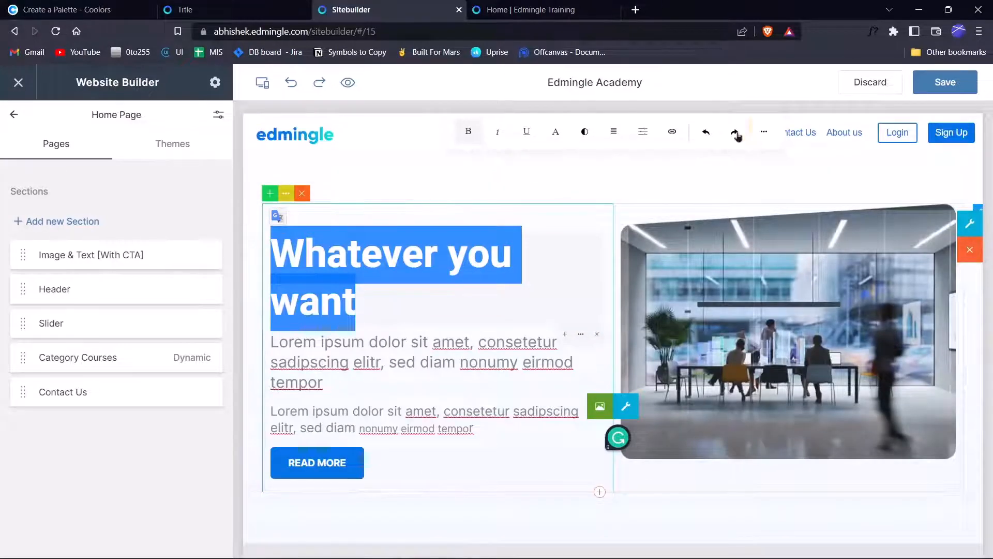
{"action": "left_click", "coordinate": [772, 137]}
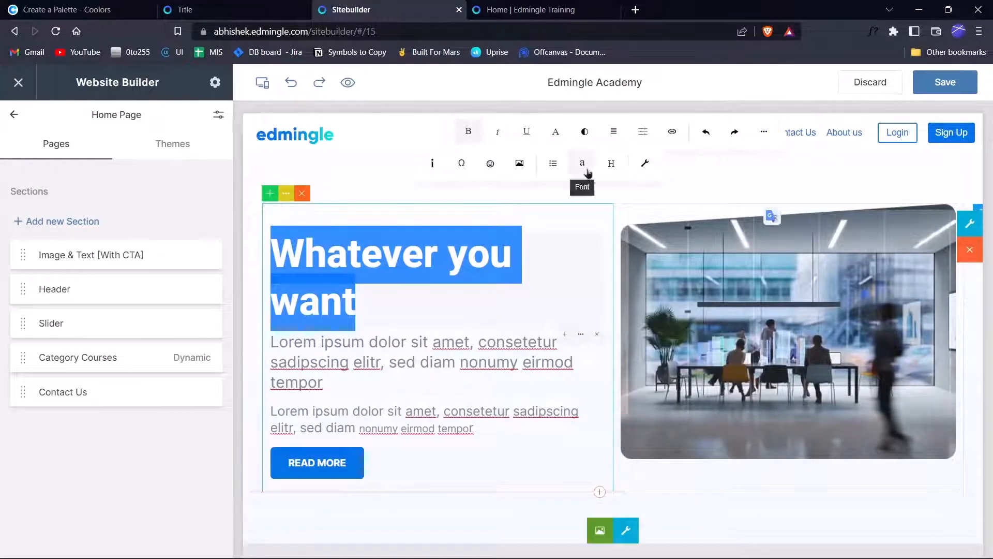
Apply the Abril Fatface font to the 'Whatever you want' heading.
{"action": "left_click", "coordinate": [586, 166]}
{"action": "scroll", "coordinate": [580, 233], "scroll_direction": "down", "scroll_amount": 10}
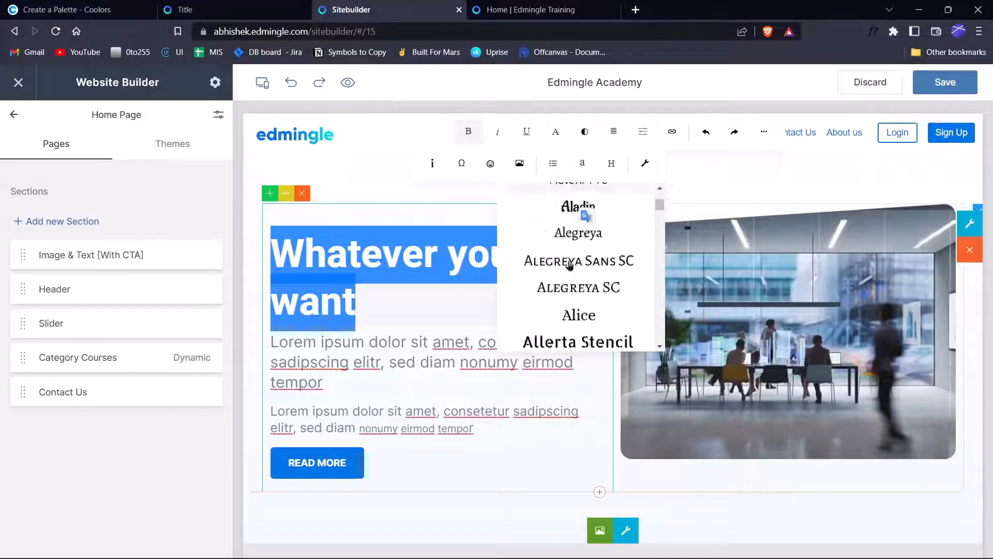
{"action": "scroll", "coordinate": [567, 277], "scroll_direction": "down", "scroll_amount": 4}
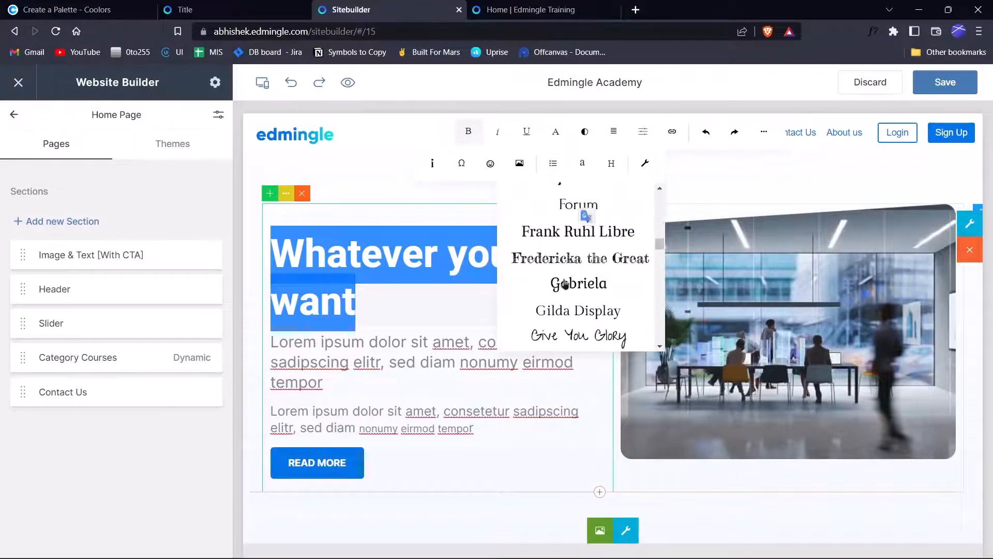
{"action": "scroll", "coordinate": [565, 284], "scroll_direction": "up", "scroll_amount": 8}
{"action": "scroll", "coordinate": [565, 284], "scroll_direction": "up", "scroll_amount": 4}
{"action": "scroll", "coordinate": [568, 280], "scroll_direction": "down", "scroll_amount": 4}
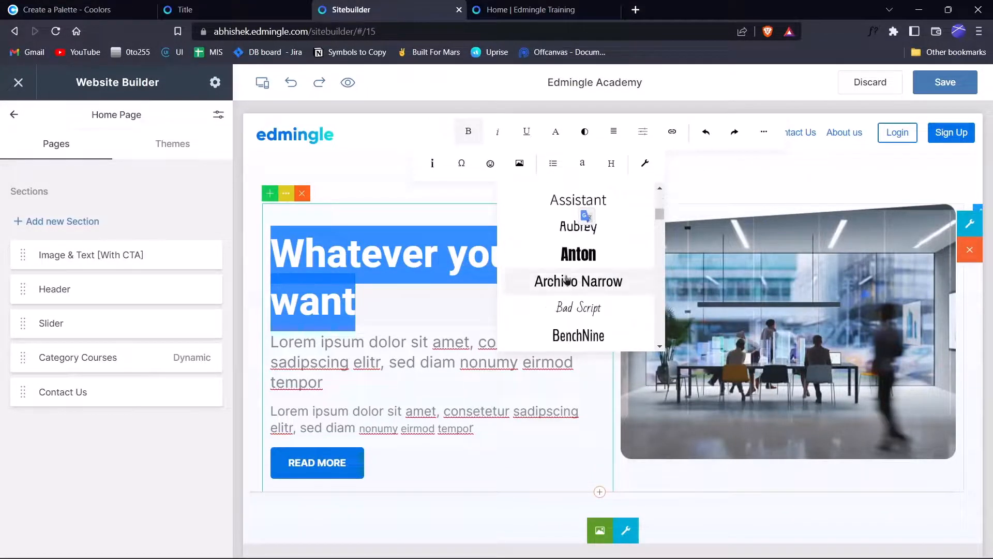
{"action": "scroll", "coordinate": [566, 282], "scroll_direction": "down", "scroll_amount": 6}
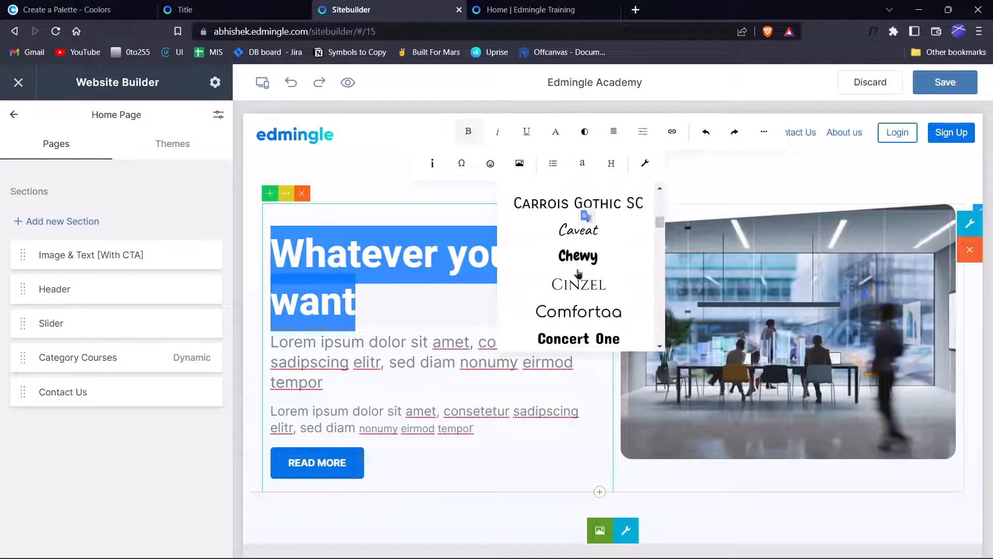
{"action": "scroll", "coordinate": [583, 299], "scroll_direction": "down", "scroll_amount": 5}
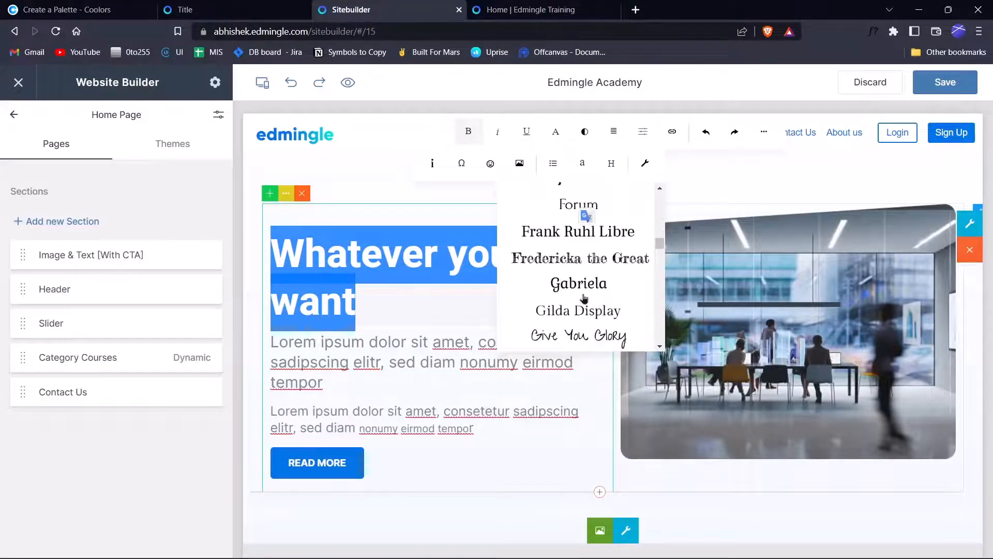
{"action": "scroll", "coordinate": [584, 298], "scroll_direction": "up", "scroll_amount": 10}
{"action": "scroll", "coordinate": [584, 299], "scroll_direction": "up", "scroll_amount": 8}
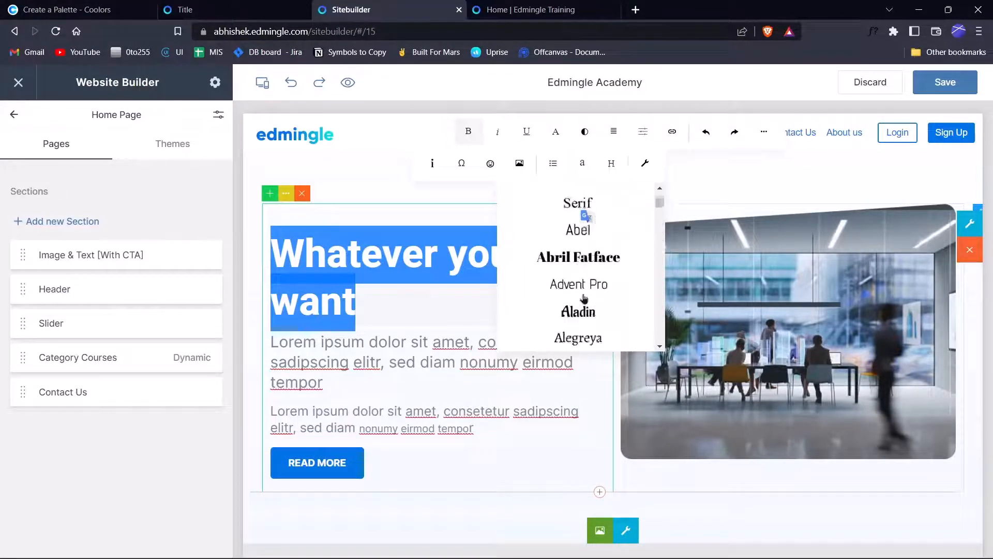
{"action": "scroll", "coordinate": [584, 299], "scroll_direction": "down", "scroll_amount": 4}
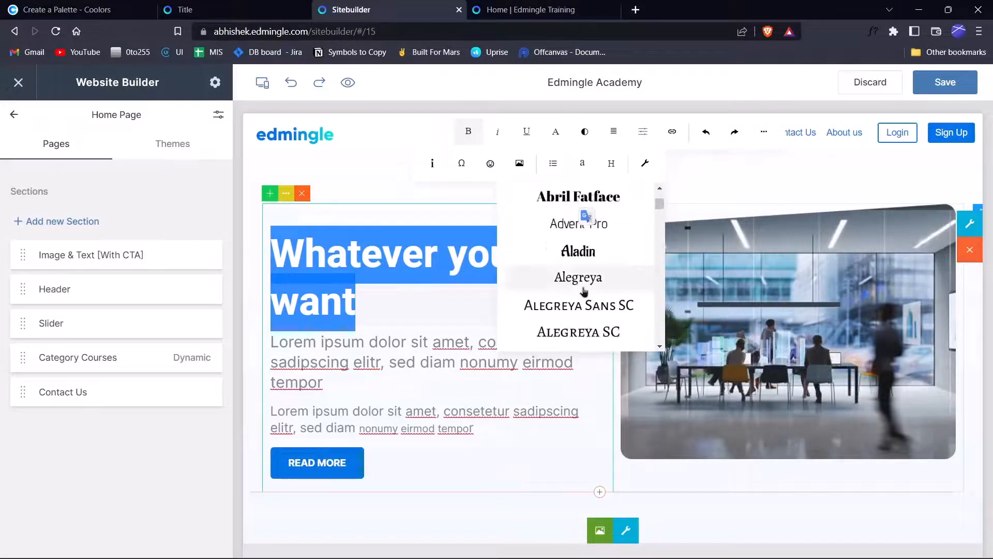
{"action": "left_click", "coordinate": [552, 208]}
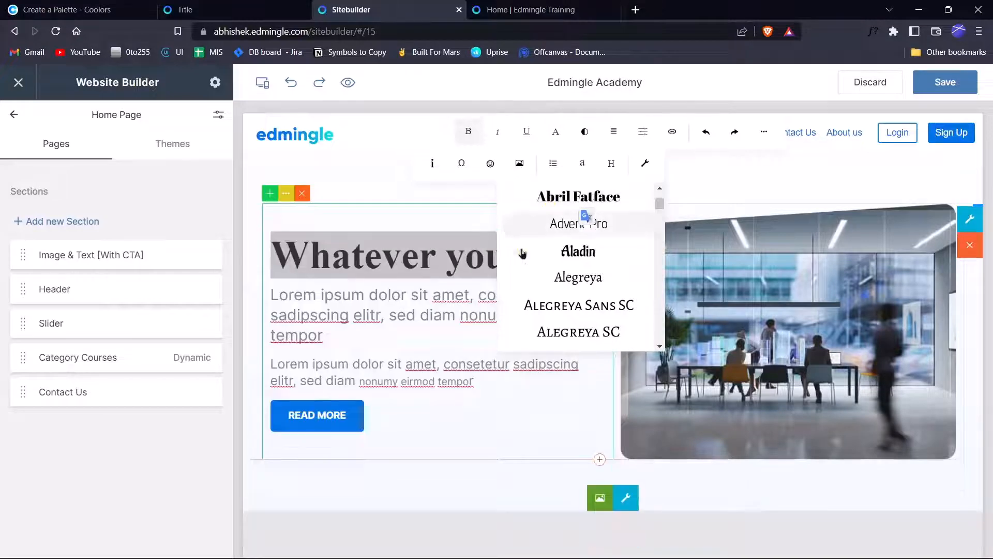
{"action": "left_click", "coordinate": [364, 278]}
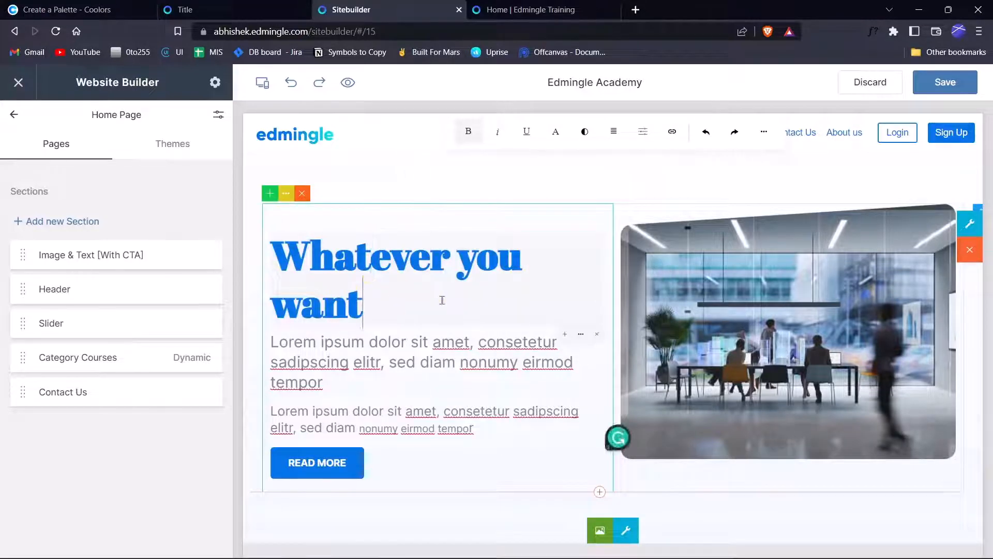
Save and publish the Home Page changes, then select the hero text block for editing.
{"action": "left_click", "coordinate": [959, 82]}
{"action": "left_click", "coordinate": [565, 349]}
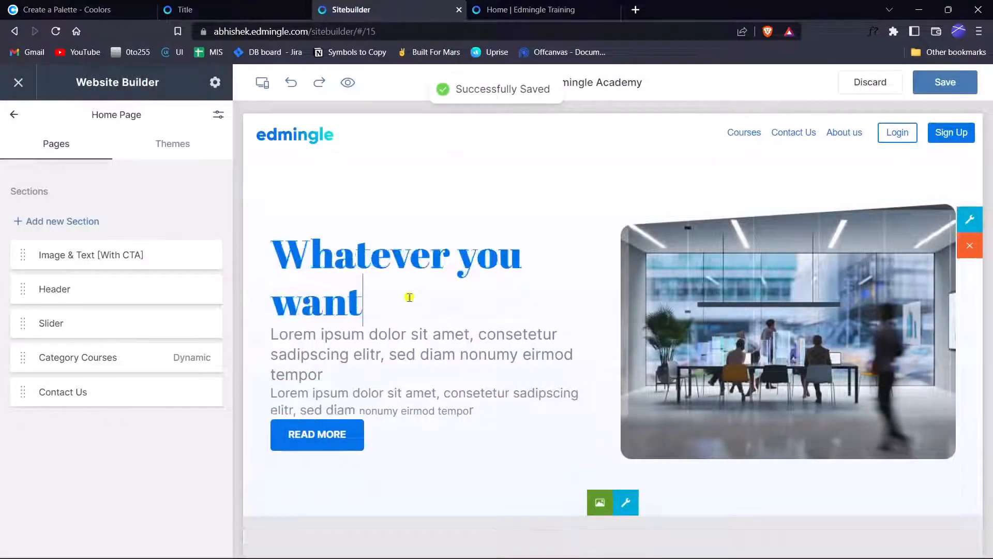
{"action": "left_click", "coordinate": [410, 297]}
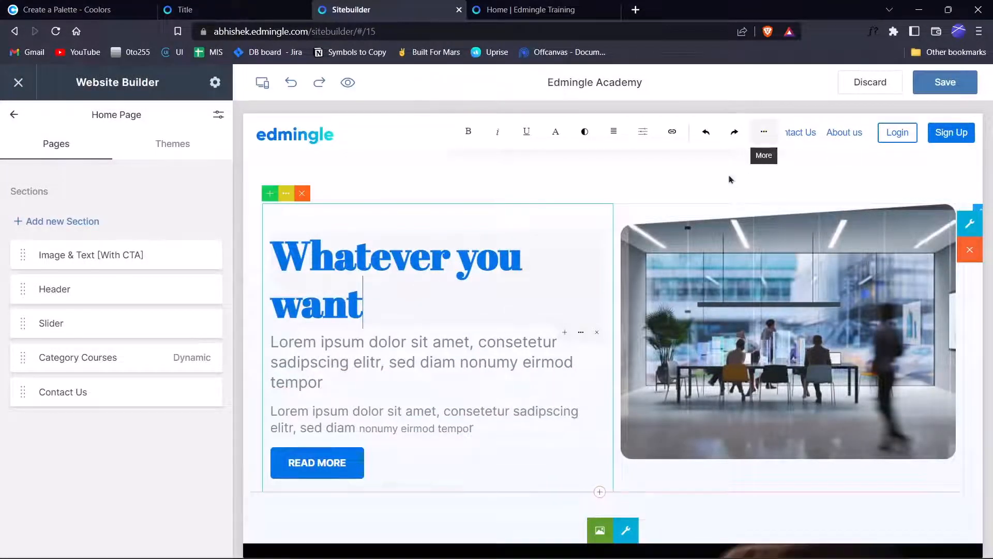
Place the caret at the end of the 'Whatever you want' heading.
{"action": "left_click", "coordinate": [763, 131]}
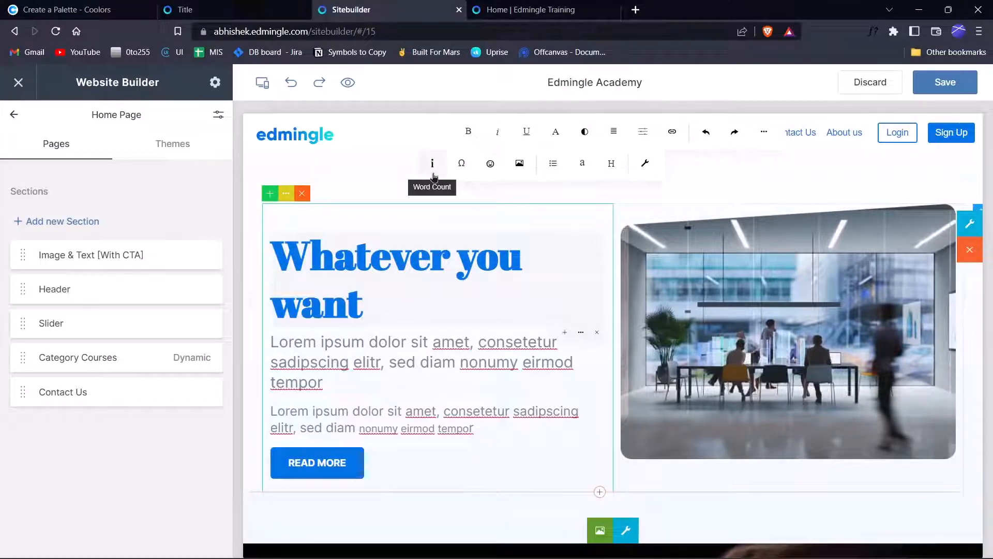
{"action": "left_click", "coordinate": [643, 165]}
{"action": "left_click", "coordinate": [733, 167]}
{"action": "left_click", "coordinate": [396, 303]}
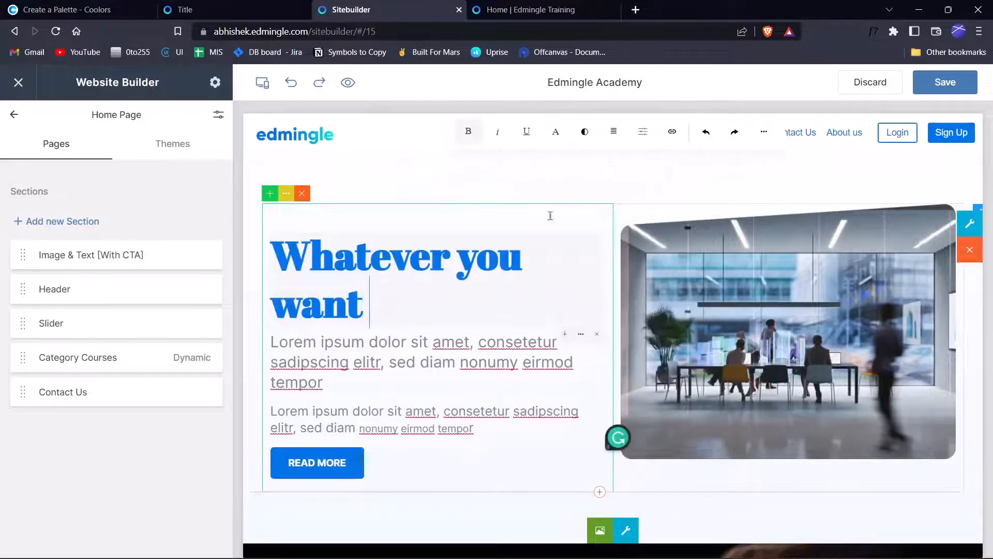
Insert a bar-chart icon after 'want' from the icon list.
{"action": "left_click", "coordinate": [764, 131]}
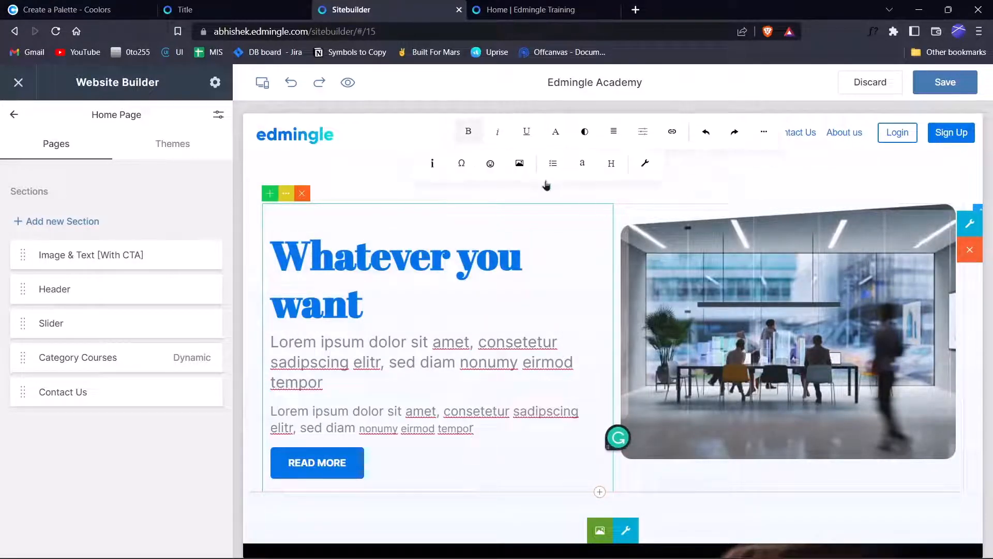
{"action": "left_click", "coordinate": [490, 163]}
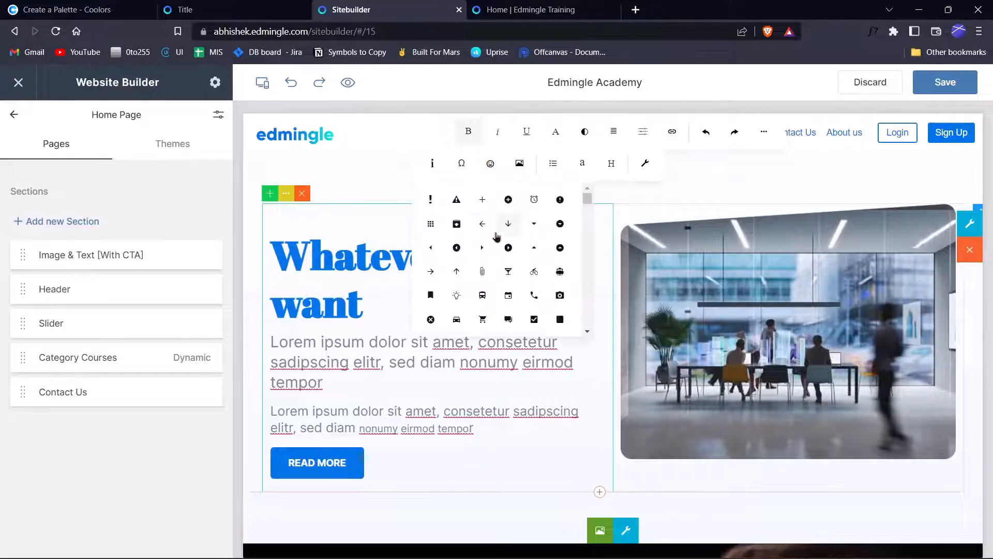
{"action": "scroll", "coordinate": [496, 249], "scroll_direction": "down", "scroll_amount": 5}
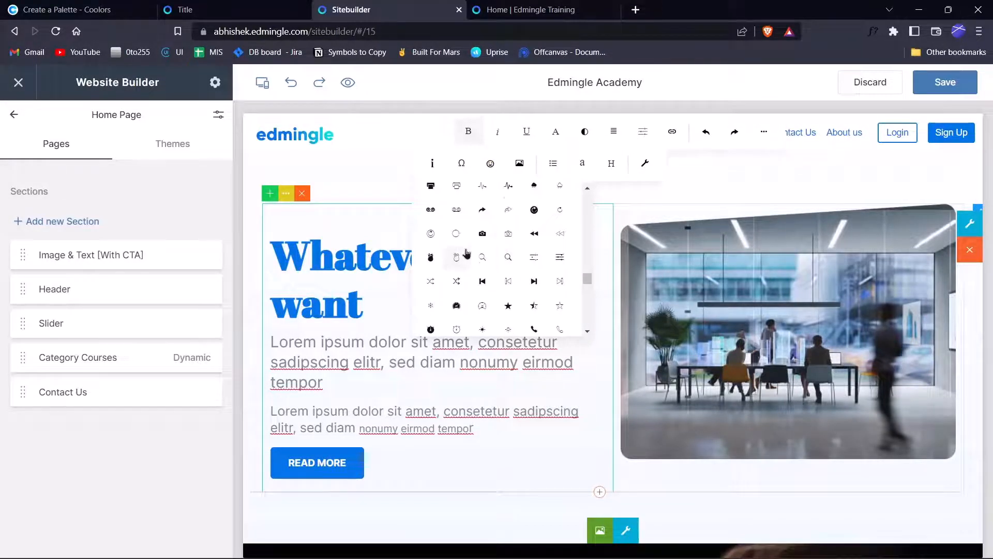
{"action": "scroll", "coordinate": [461, 259], "scroll_direction": "up", "scroll_amount": 5}
{"action": "scroll", "coordinate": [471, 247], "scroll_direction": "up", "scroll_amount": 2}
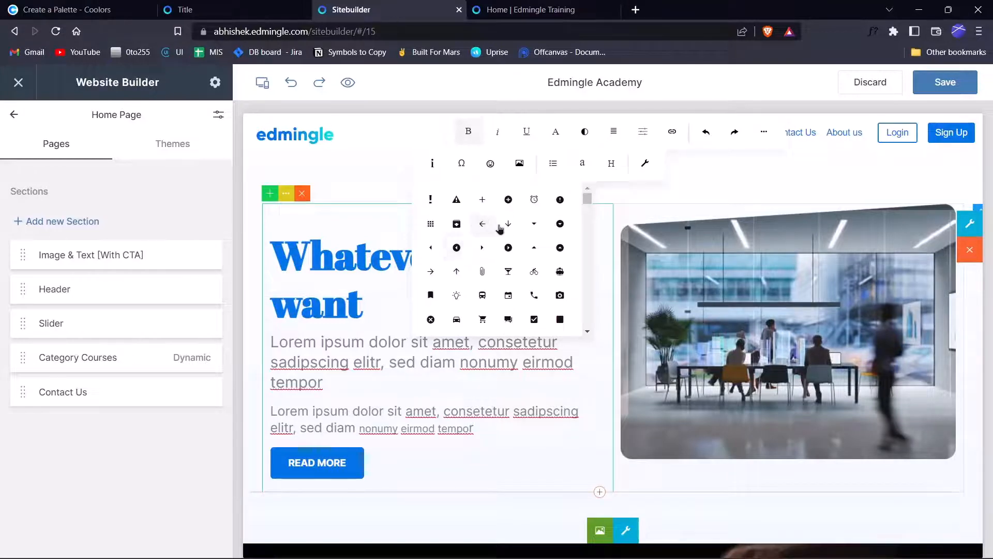
{"action": "scroll", "coordinate": [500, 228], "scroll_direction": "down", "scroll_amount": 8}
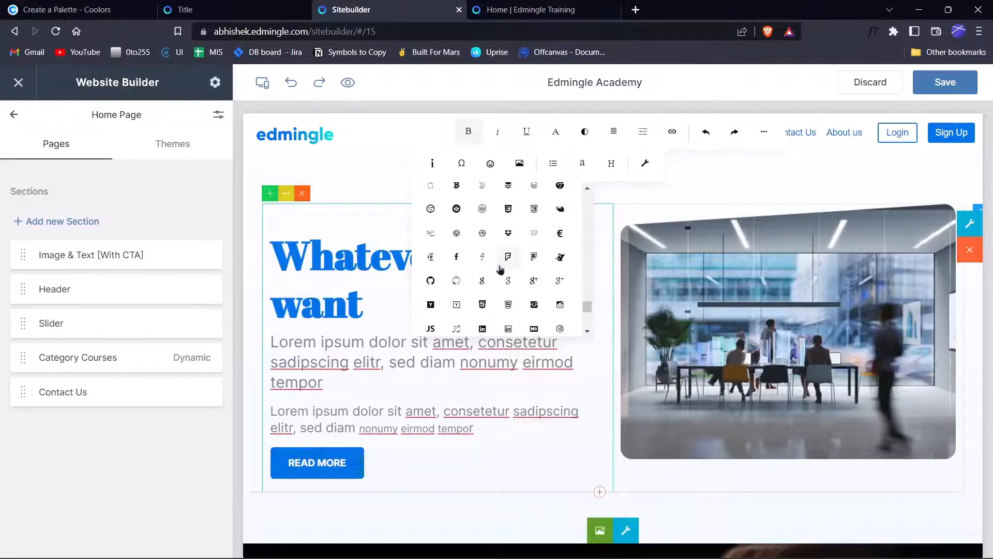
{"action": "scroll", "coordinate": [500, 269], "scroll_direction": "down", "scroll_amount": 5}
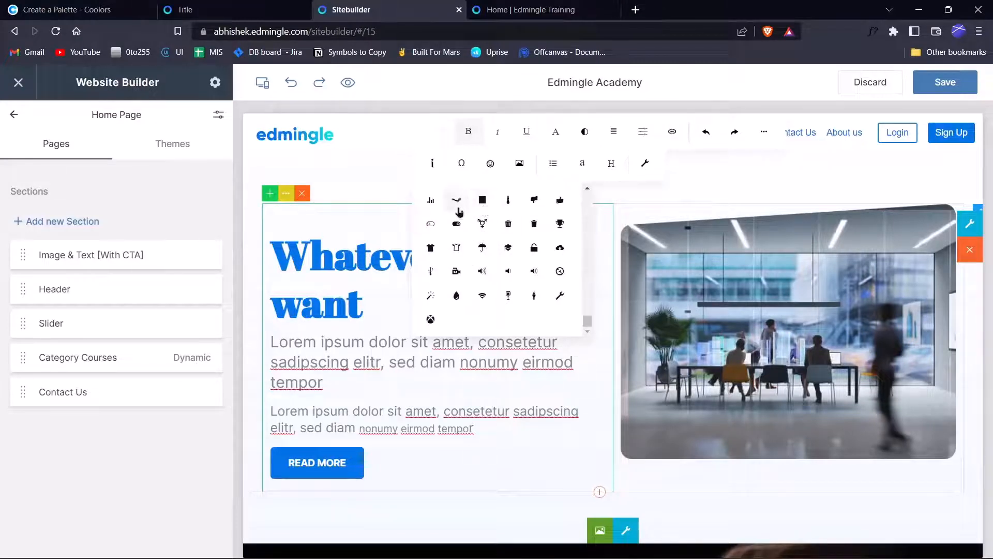
{"action": "left_click", "coordinate": [436, 205]}
{"action": "left_click", "coordinate": [408, 311]}
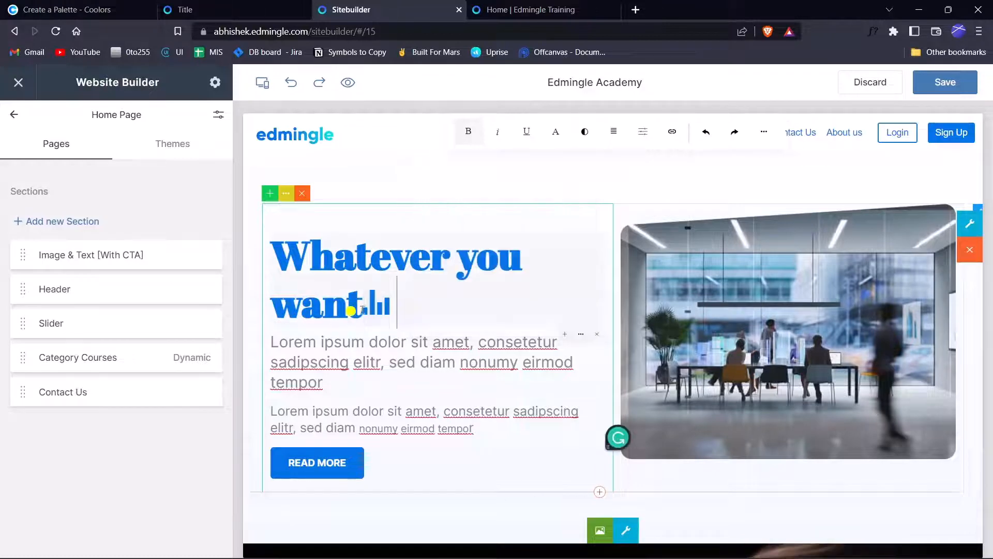
Add spacing between 'want' and the bar-chart icon.
{"action": "left_click", "coordinate": [381, 308]}
{"action": "left_click", "coordinate": [378, 307]}
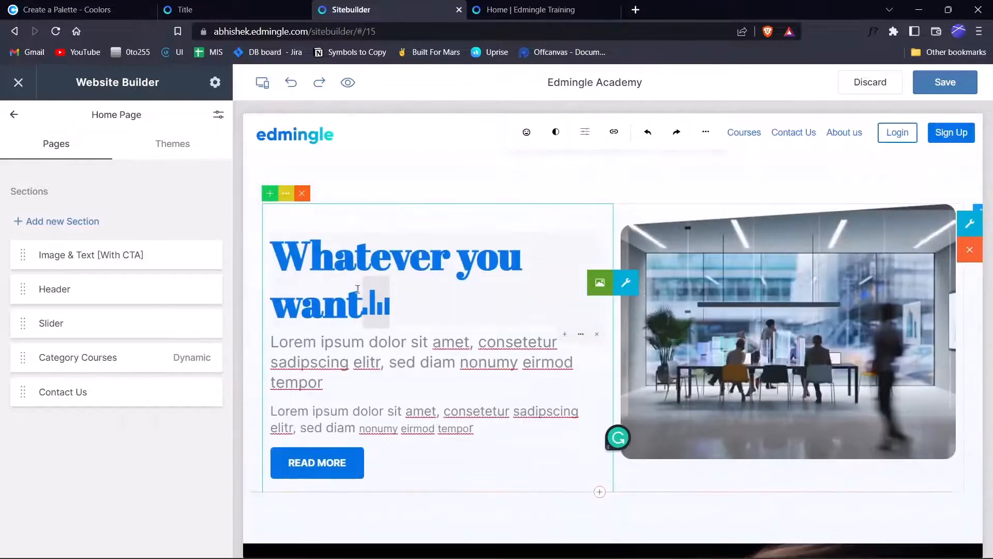
{"action": "left_click", "coordinate": [357, 300]}
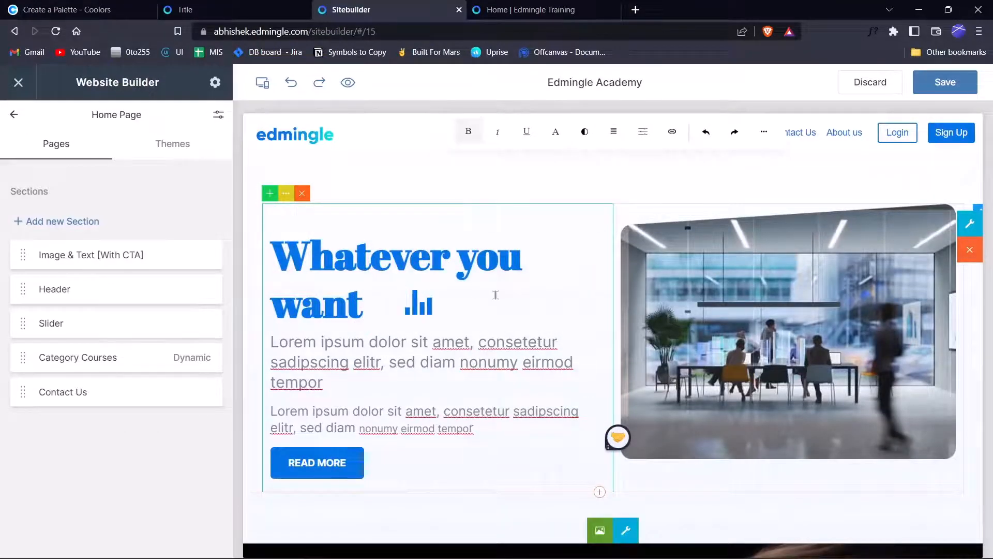
{"action": "left_click", "coordinate": [495, 295]}
Place the caret right after the READ MORE button label.
{"action": "left_click", "coordinate": [345, 472]}
{"action": "left_click", "coordinate": [346, 474]}
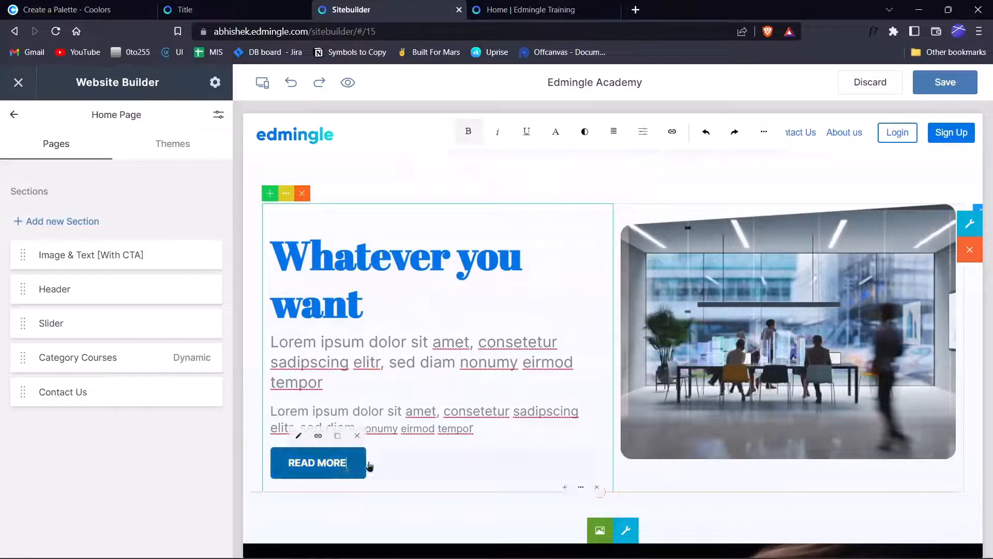
{"action": "type", "text": "B"}
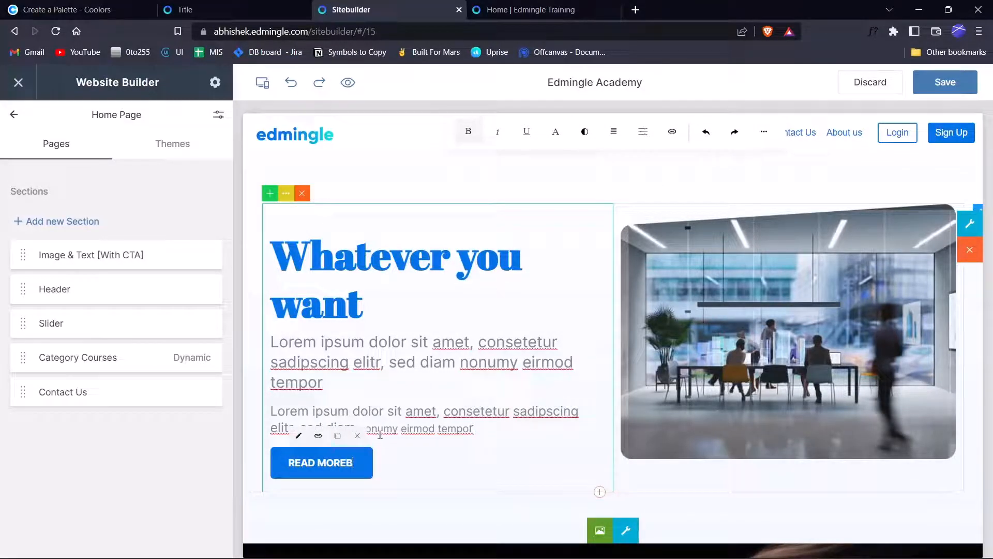
{"action": "key", "text": "BackSpace"}
Insert an icon after the READ MORE label.
{"action": "left_click", "coordinate": [764, 132]}
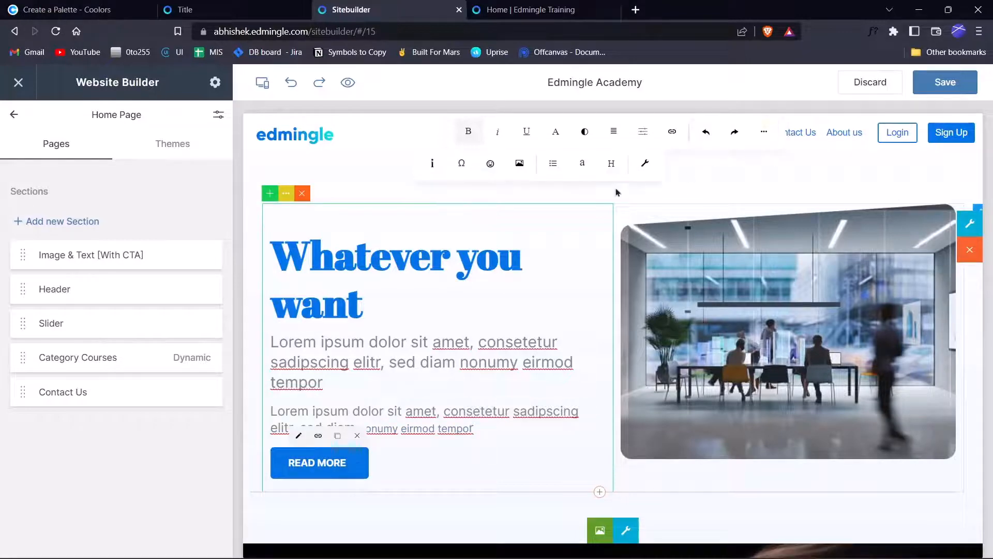
{"action": "left_click", "coordinate": [491, 164]}
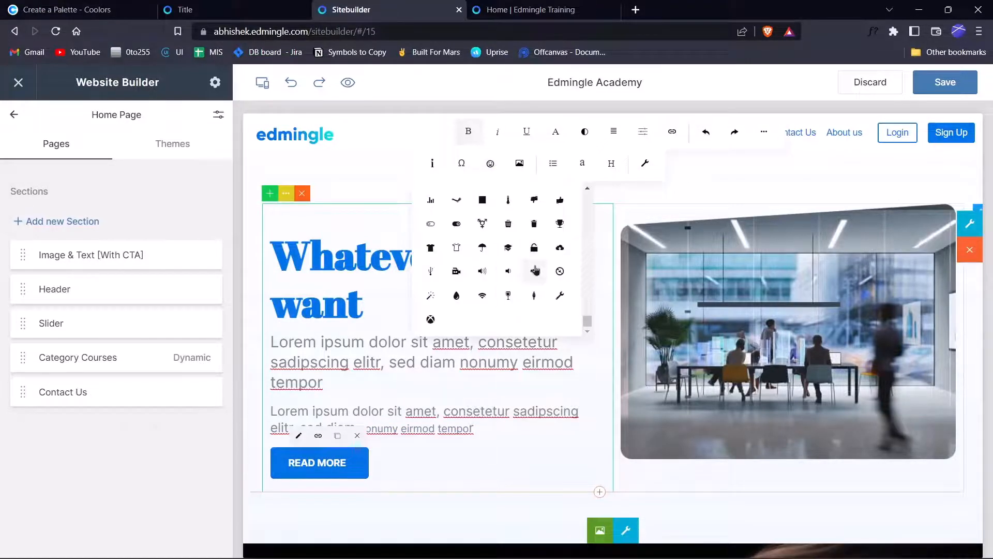
{"action": "left_click", "coordinate": [534, 226]}
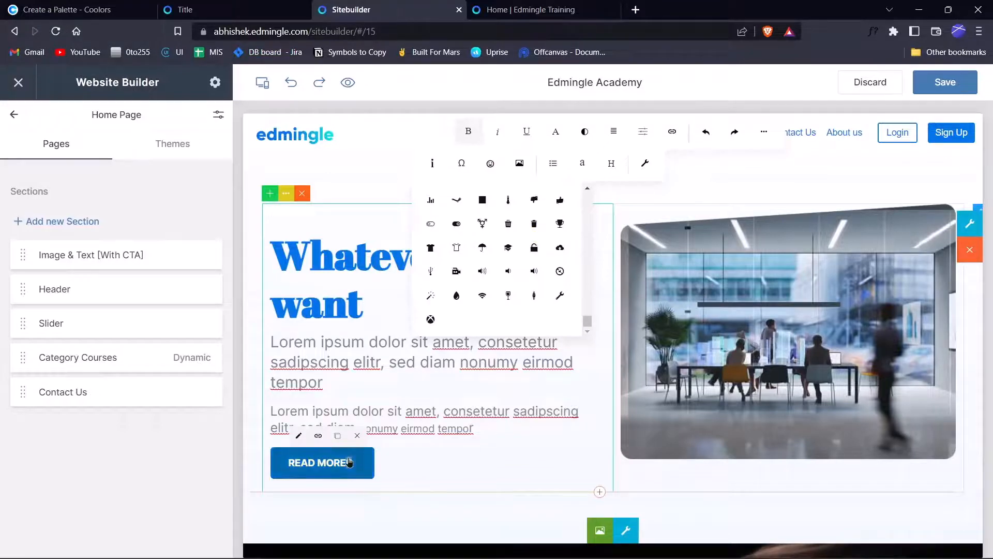
{"action": "left_click", "coordinate": [342, 462]}
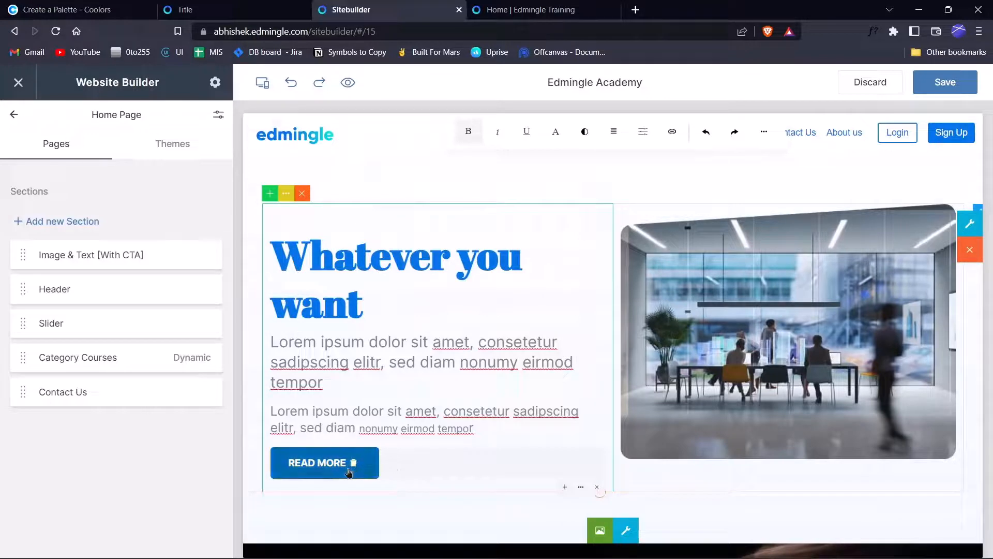
Leave the button and finish editing the hero block.
{"action": "left_click", "coordinate": [510, 421]}
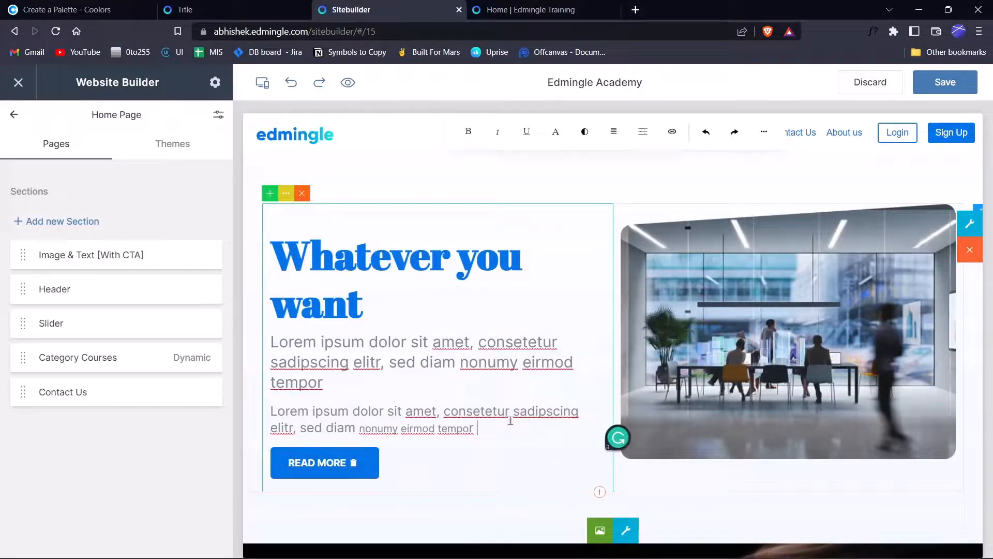
{"action": "left_click", "coordinate": [763, 132]}
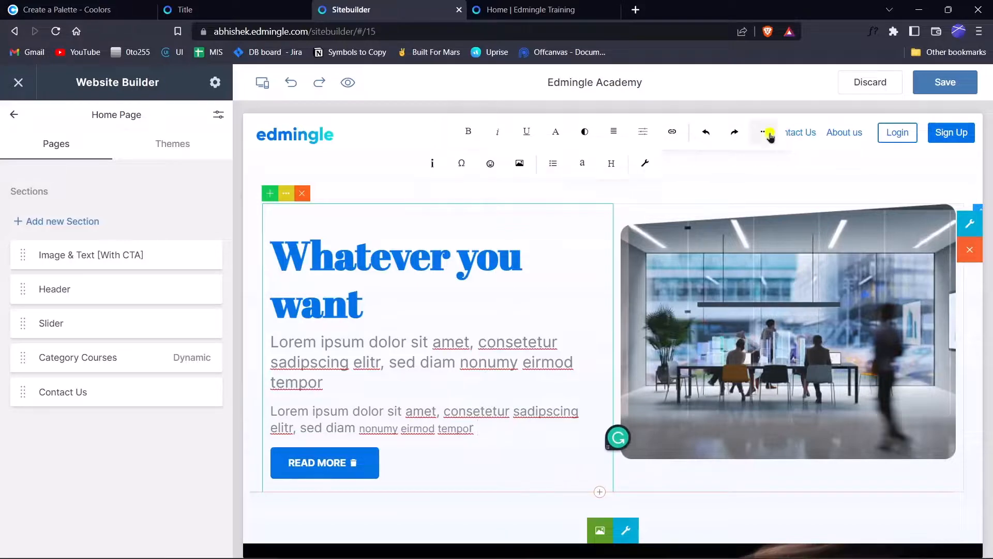
{"action": "left_click", "coordinate": [754, 170]}
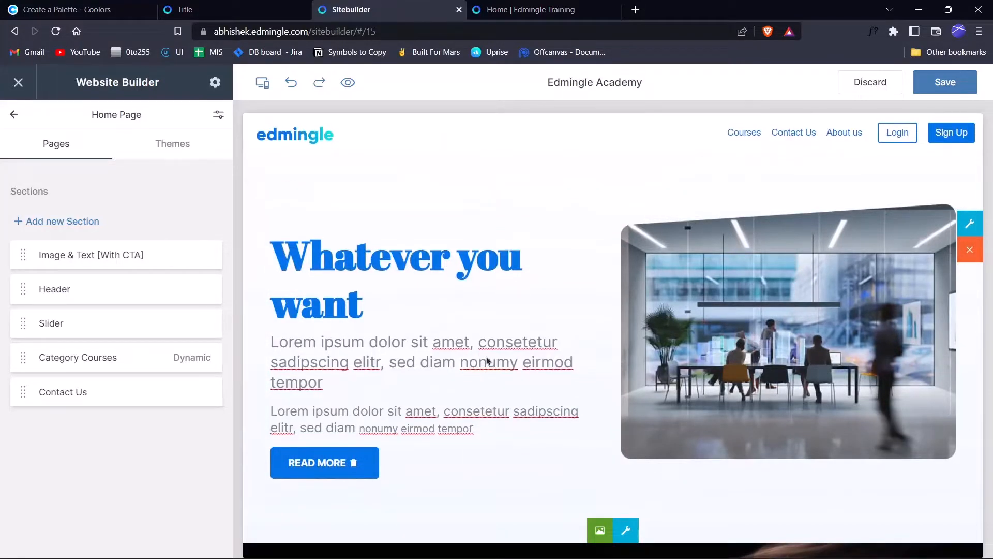